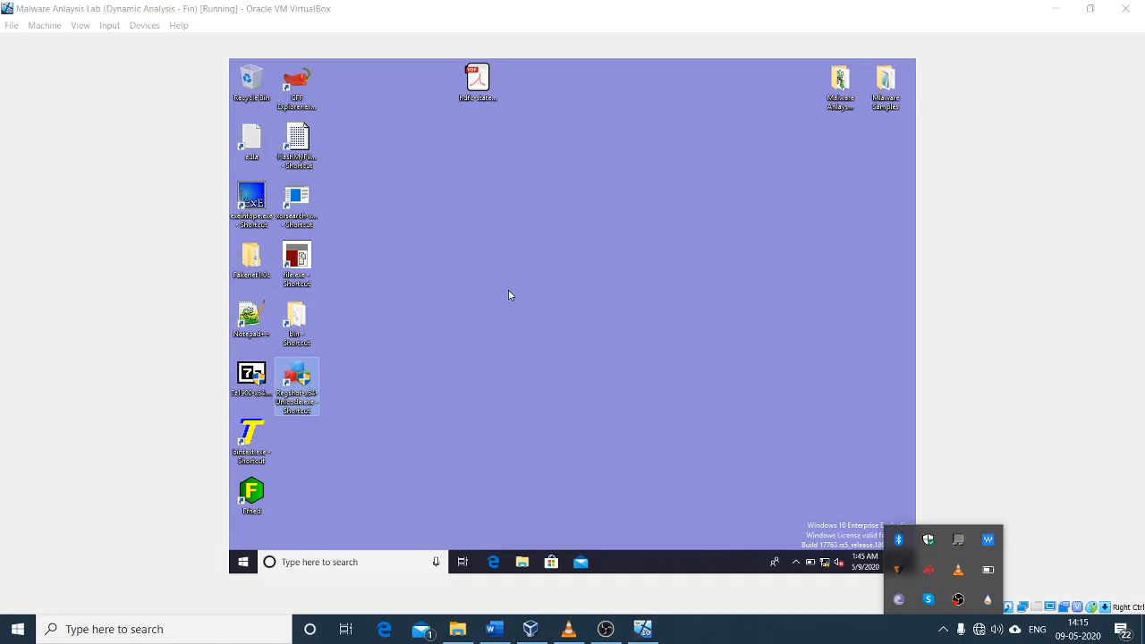
- Open the Malware Anlaysis Tools folder on the virtual machine's desktop and view the files inside its Autoruns subfolder
drag(363, 440, 269, 341)
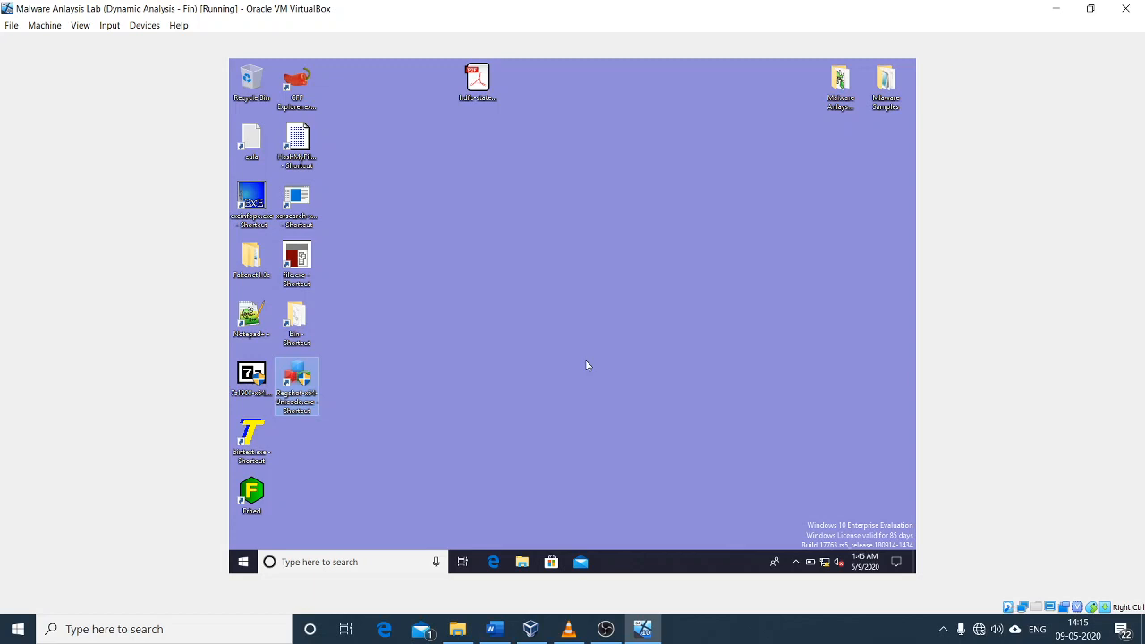
double_click(840, 85)
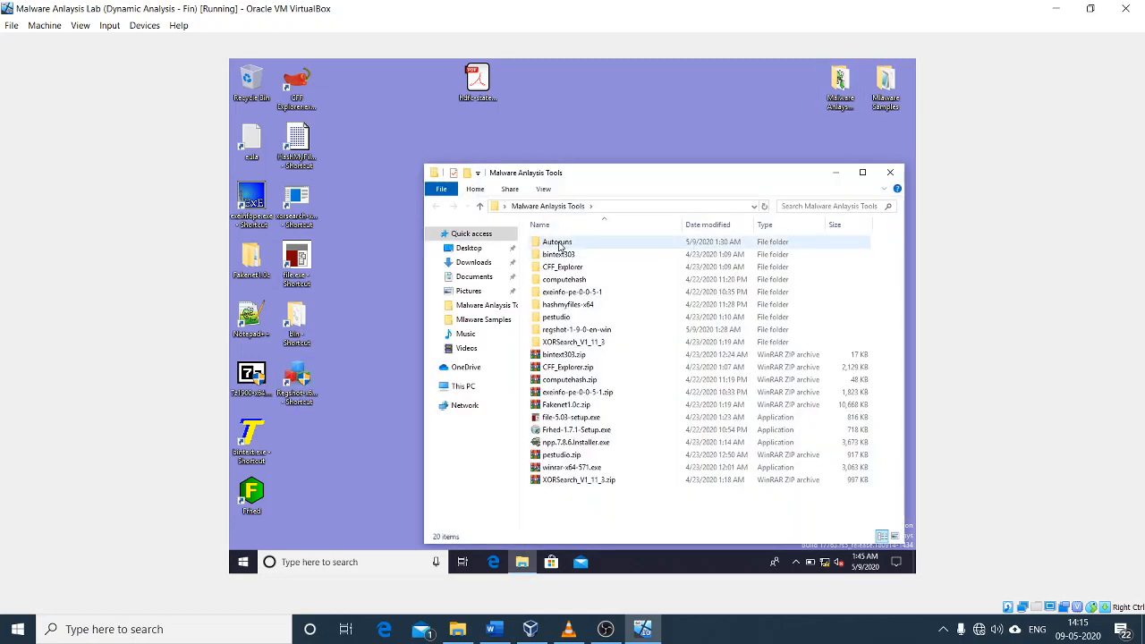
double_click(550, 243)
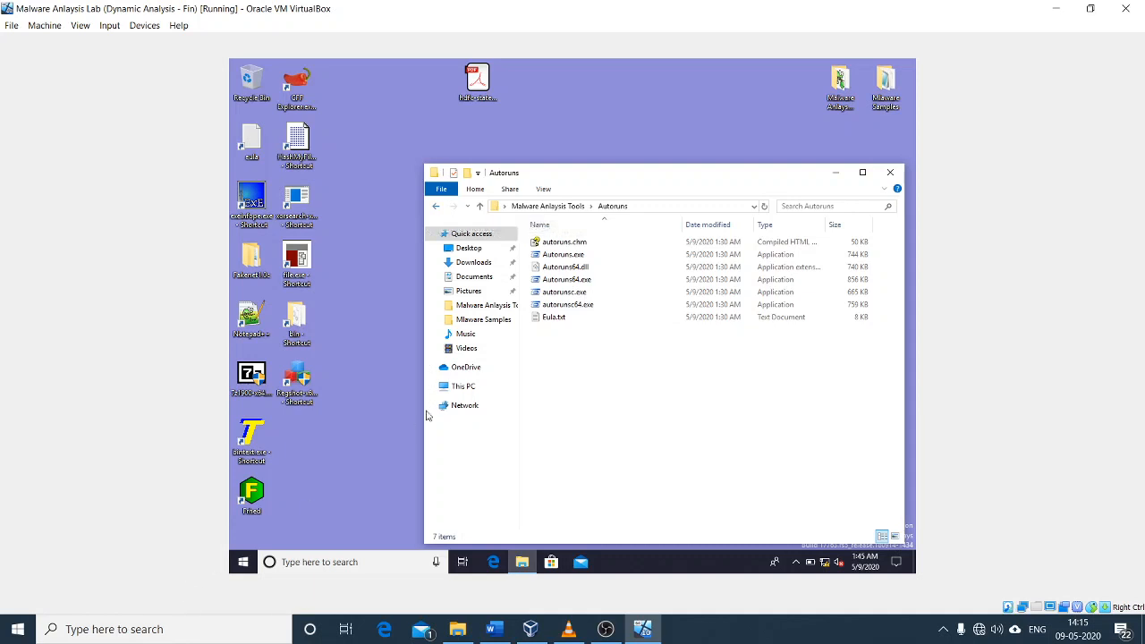
click(436, 208)
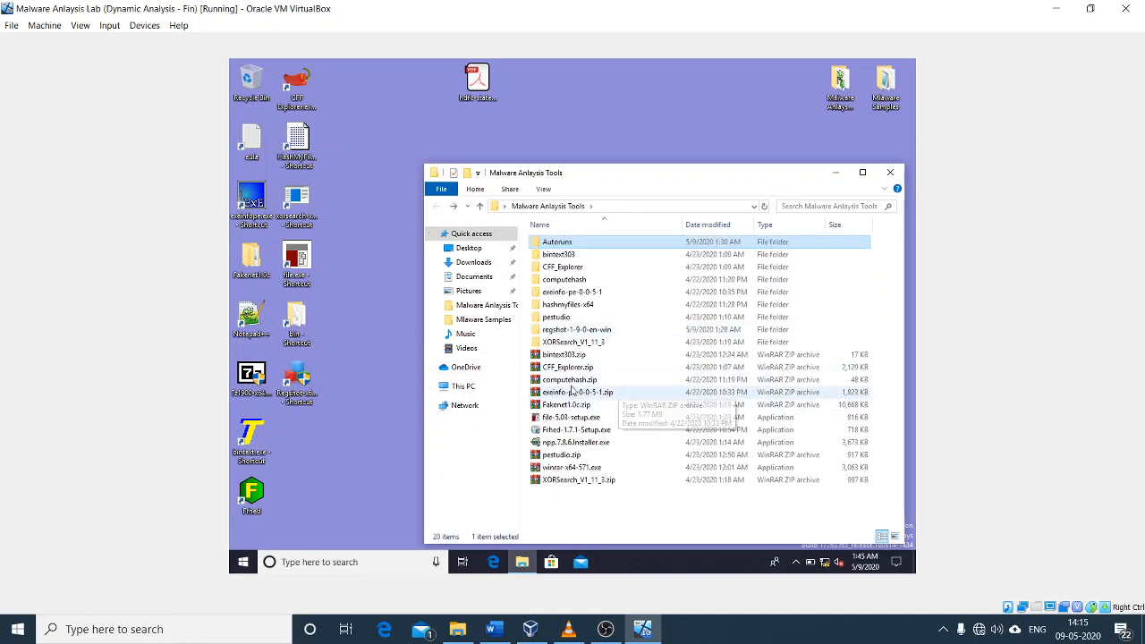
- Locate Regshot-x64-Unicode.exe in the Regshot-1.9.0 folder under regshot-1-9-0-en-win, and close the folder window
double_click(563, 330)
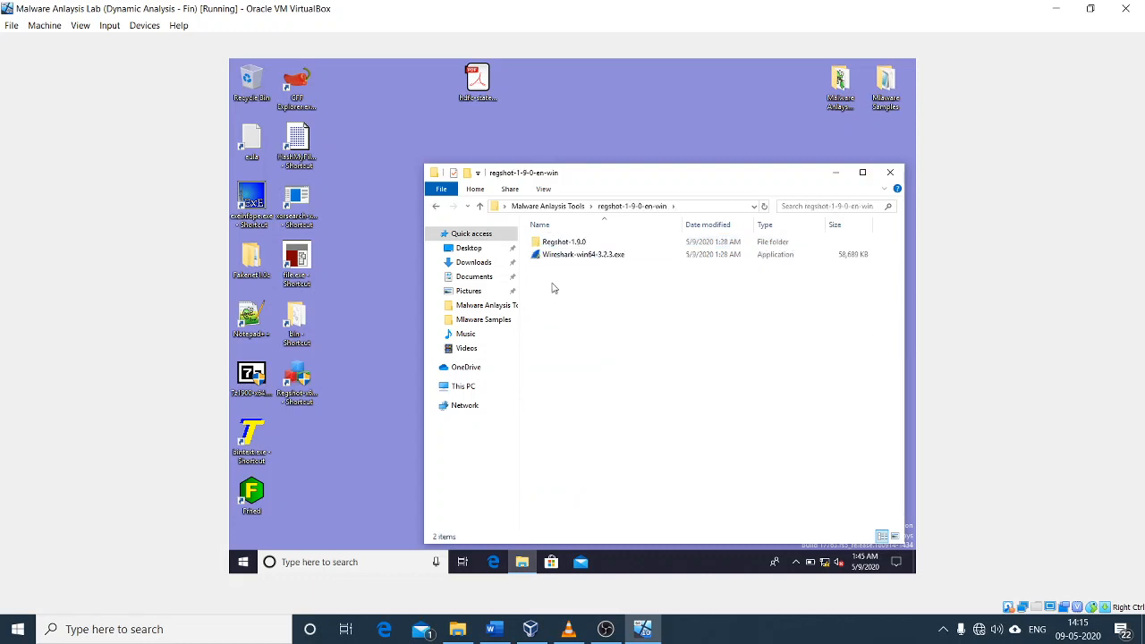
double_click(554, 243)
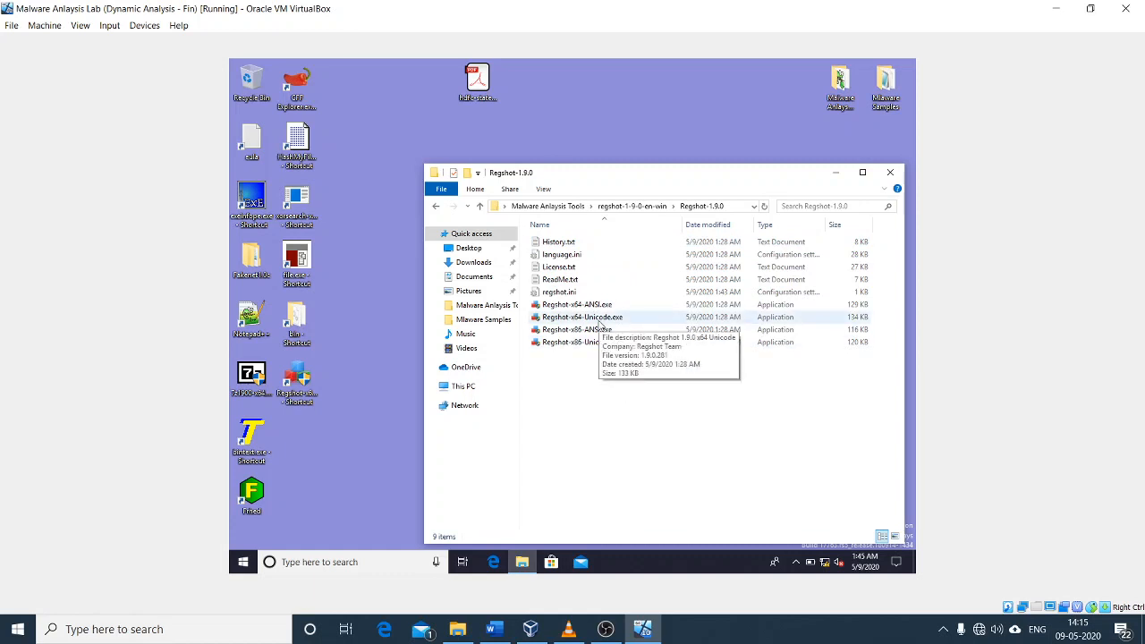
click(600, 323)
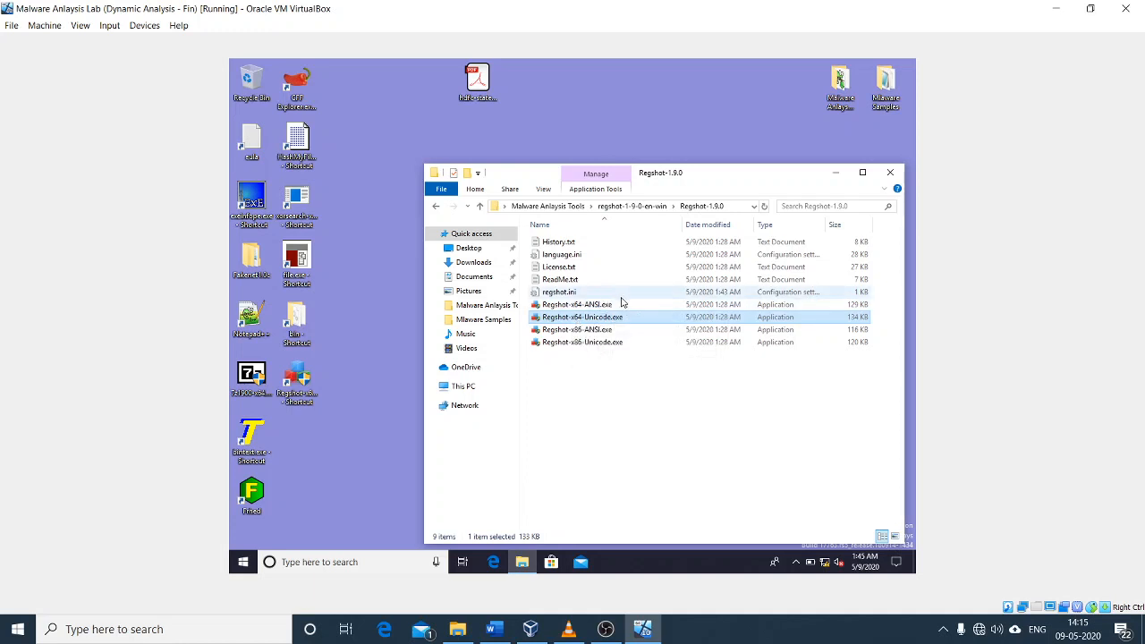
right_click(580, 322)
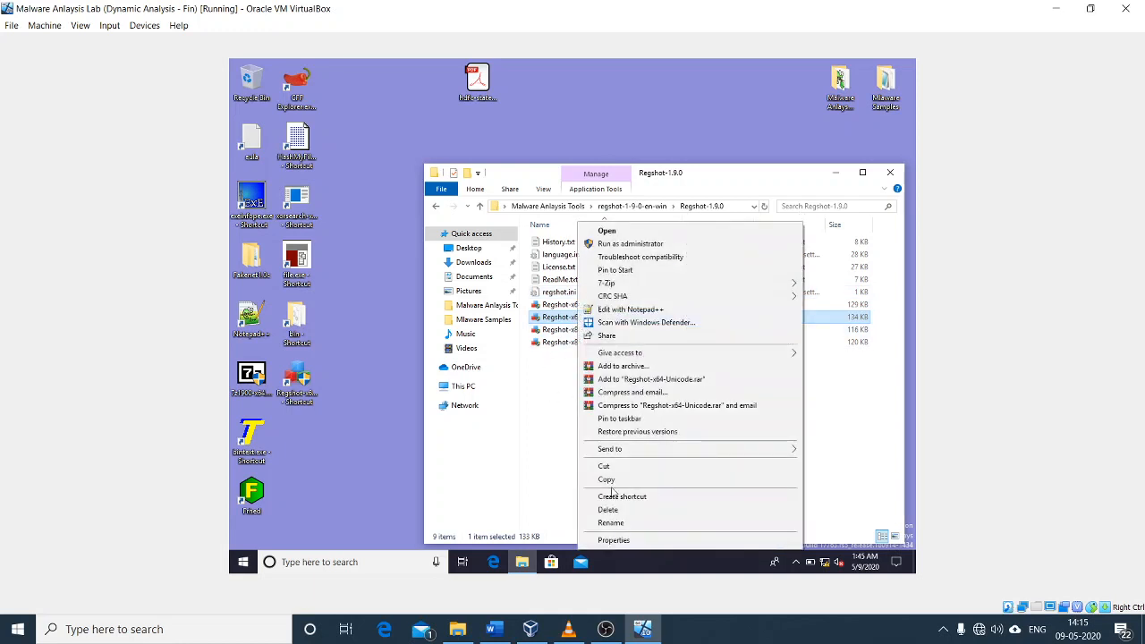
click(544, 383)
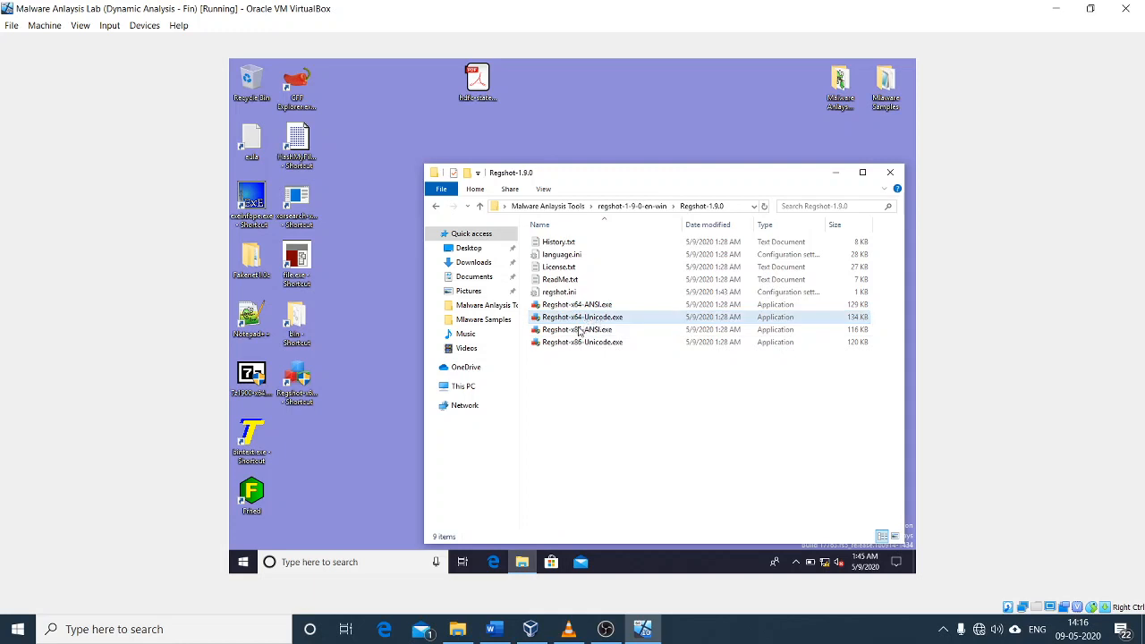
click(890, 172)
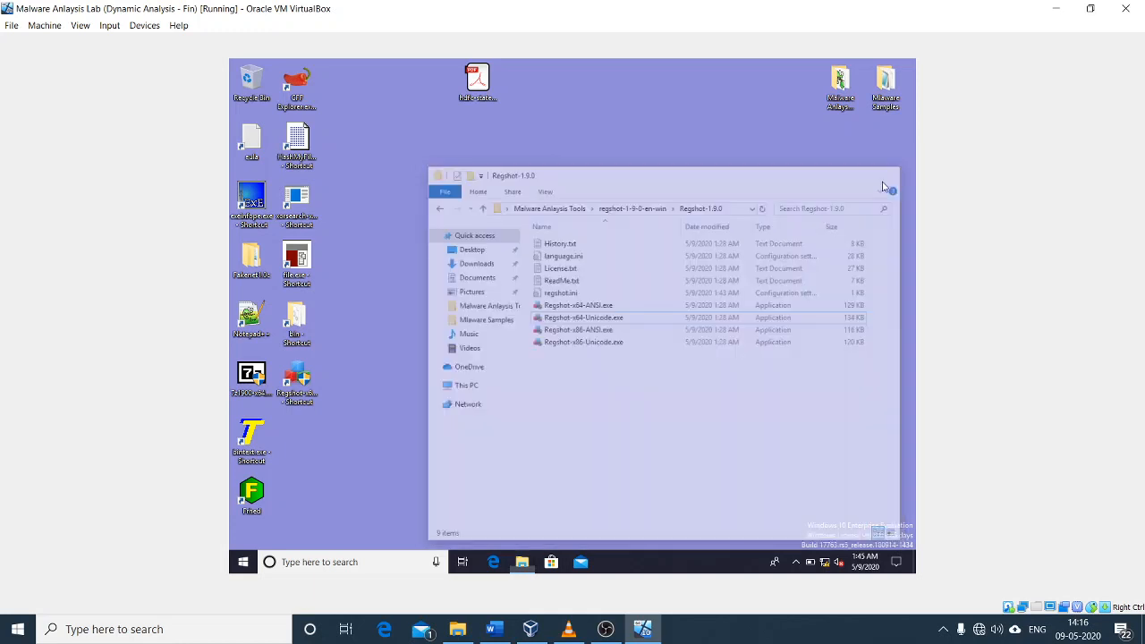
drag(371, 418, 278, 368)
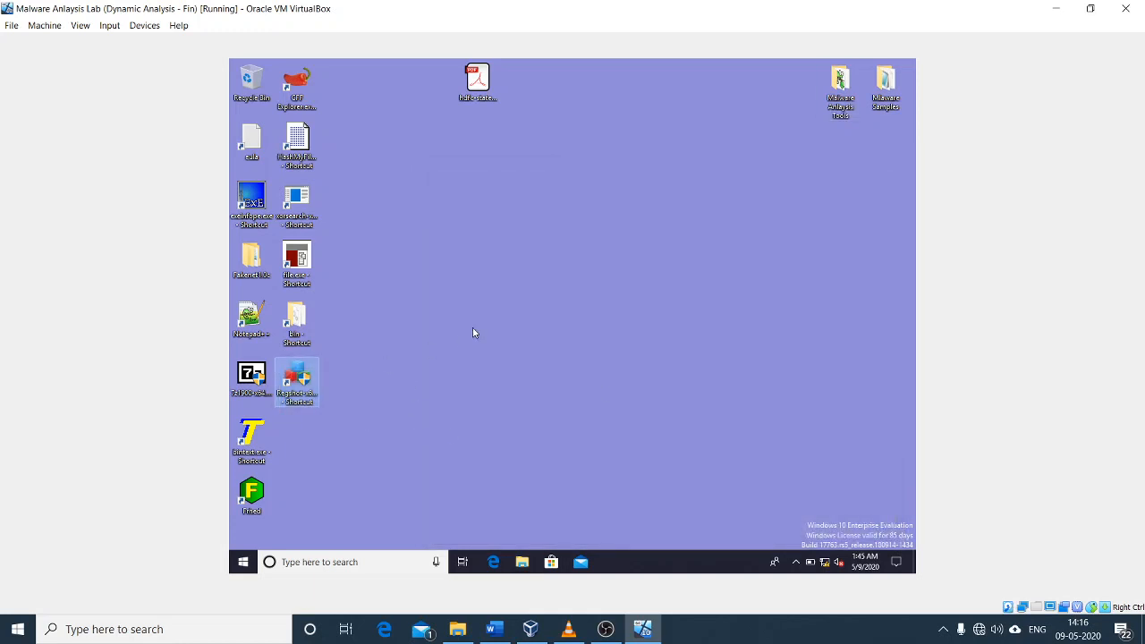
click(476, 328)
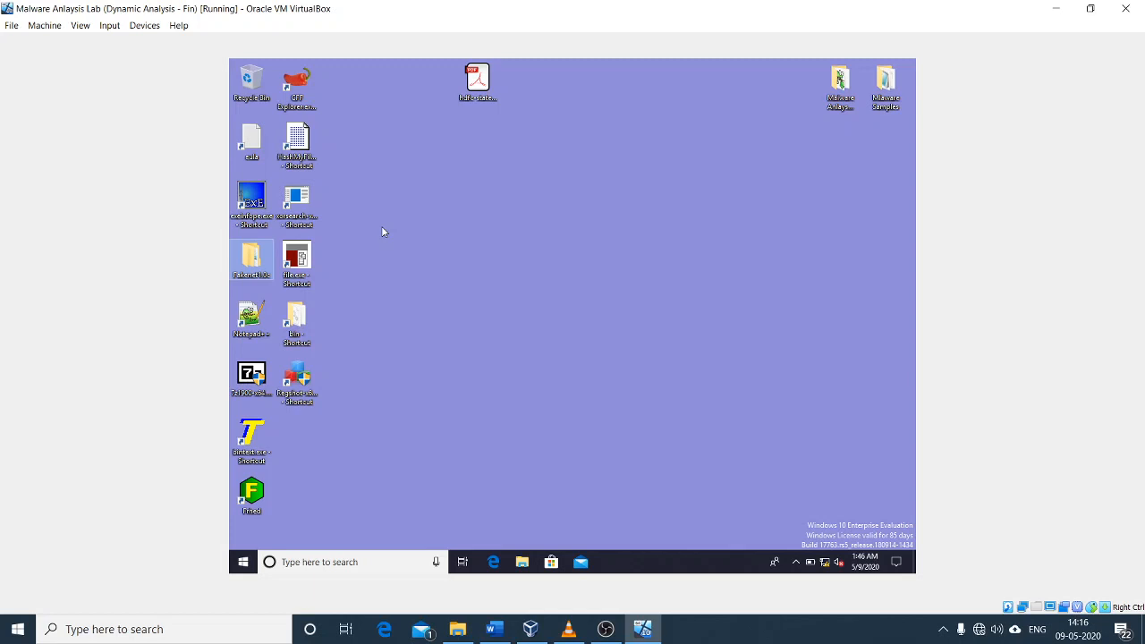
click(36, 34)
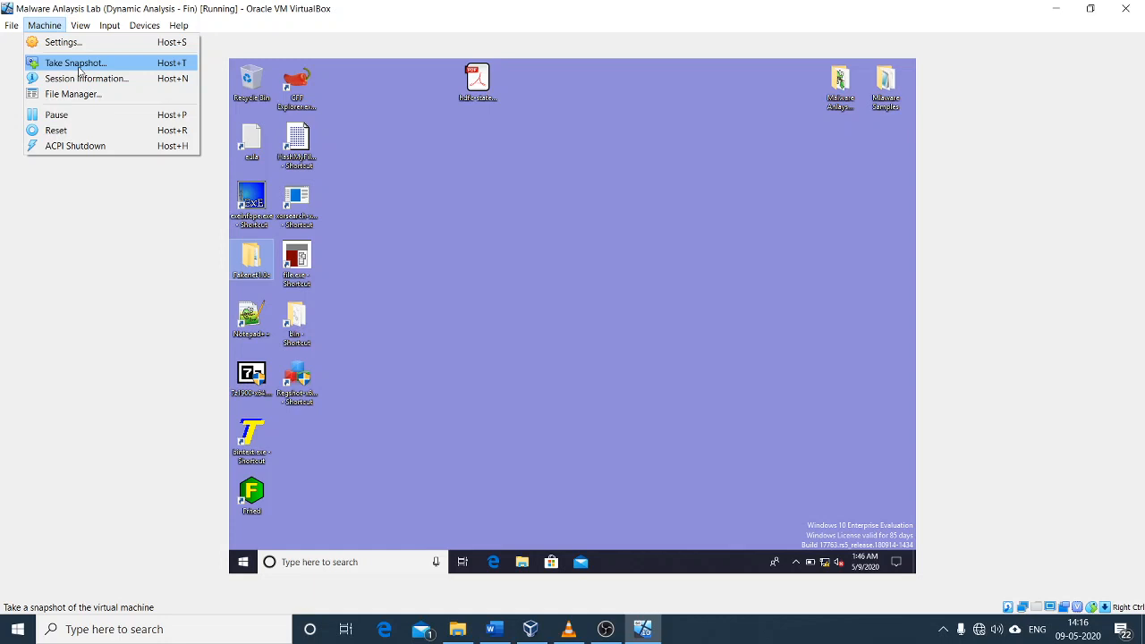
click(569, 145)
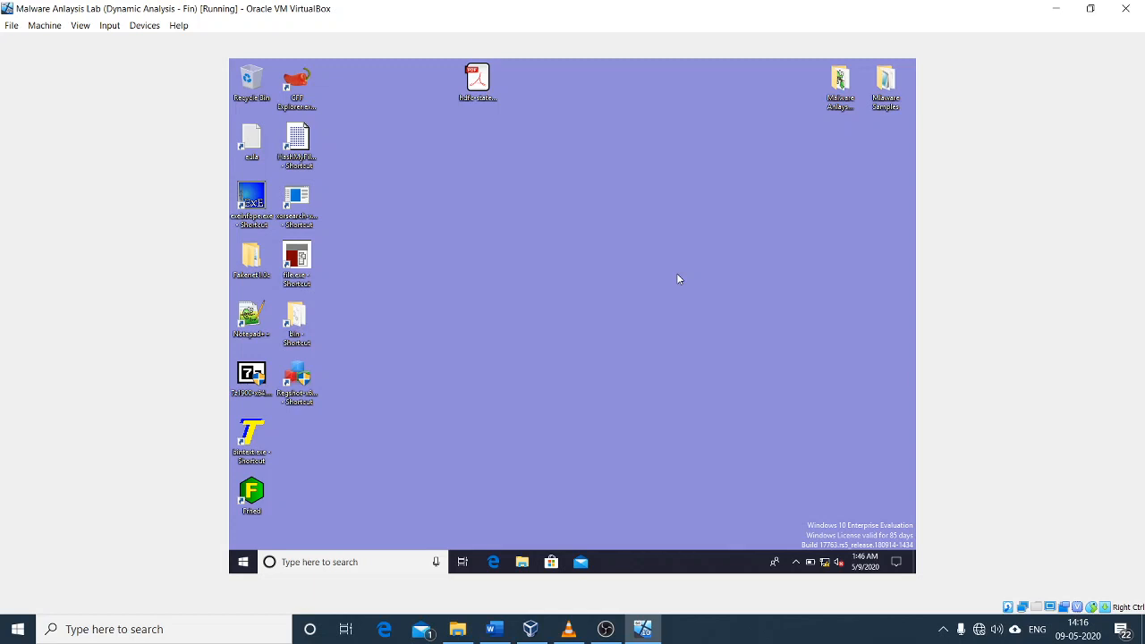
drag(545, 170, 412, 57)
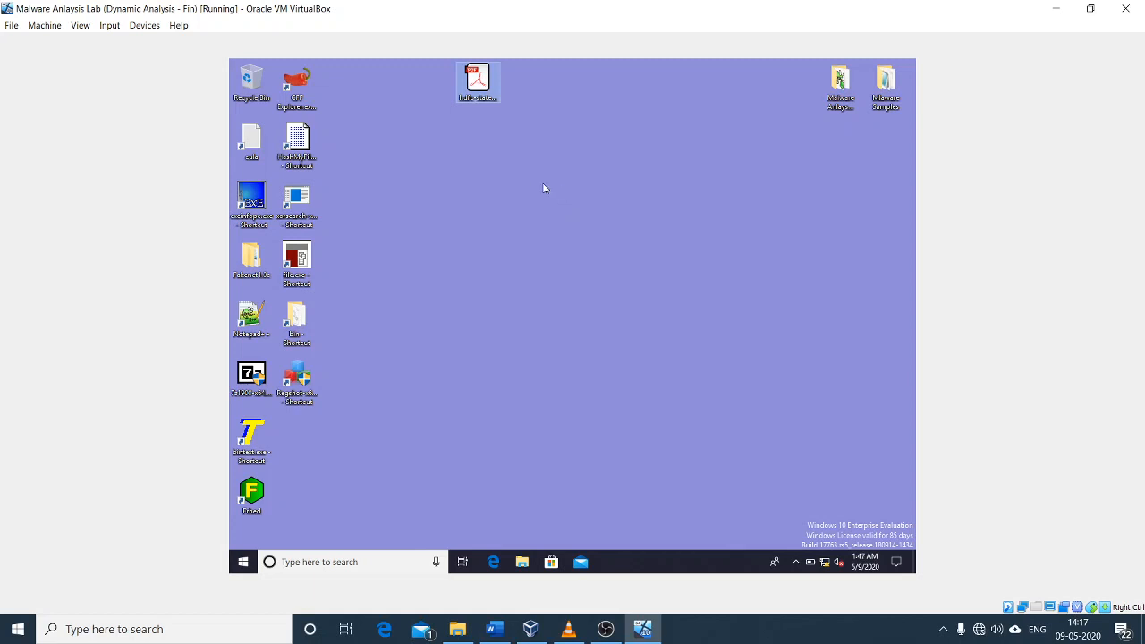
- Run FakeNet.exe as administrator from the Fakenet1.0b folder inside the desktop's Fakenet1.0c folder
click(260, 259)
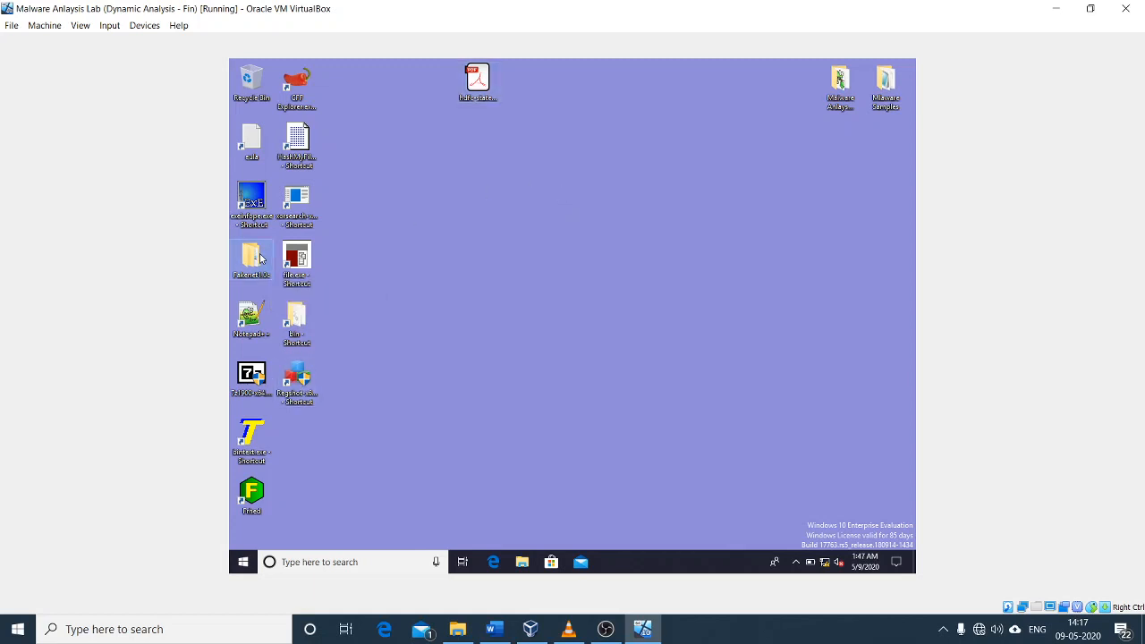
double_click(260, 259)
double_click(560, 245)
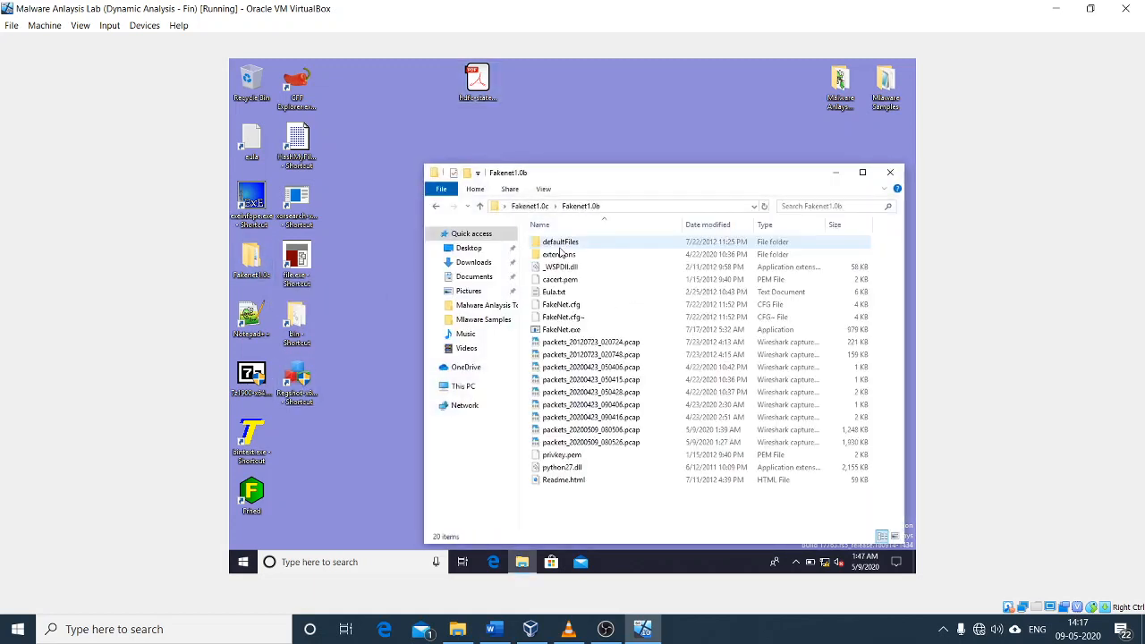
right_click(563, 331)
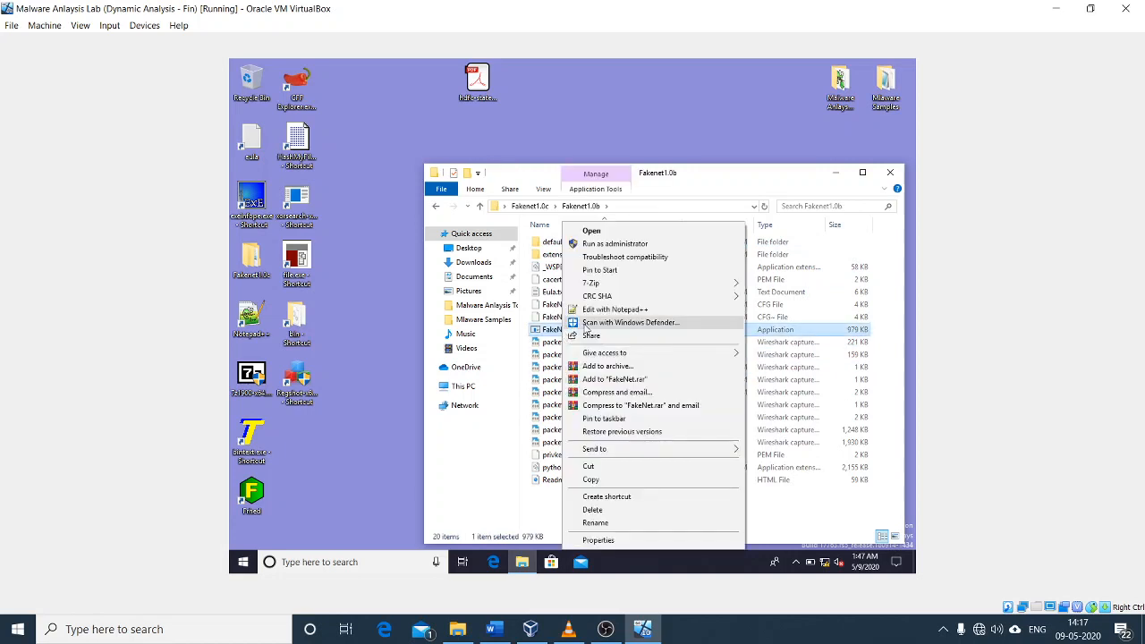
click(650, 244)
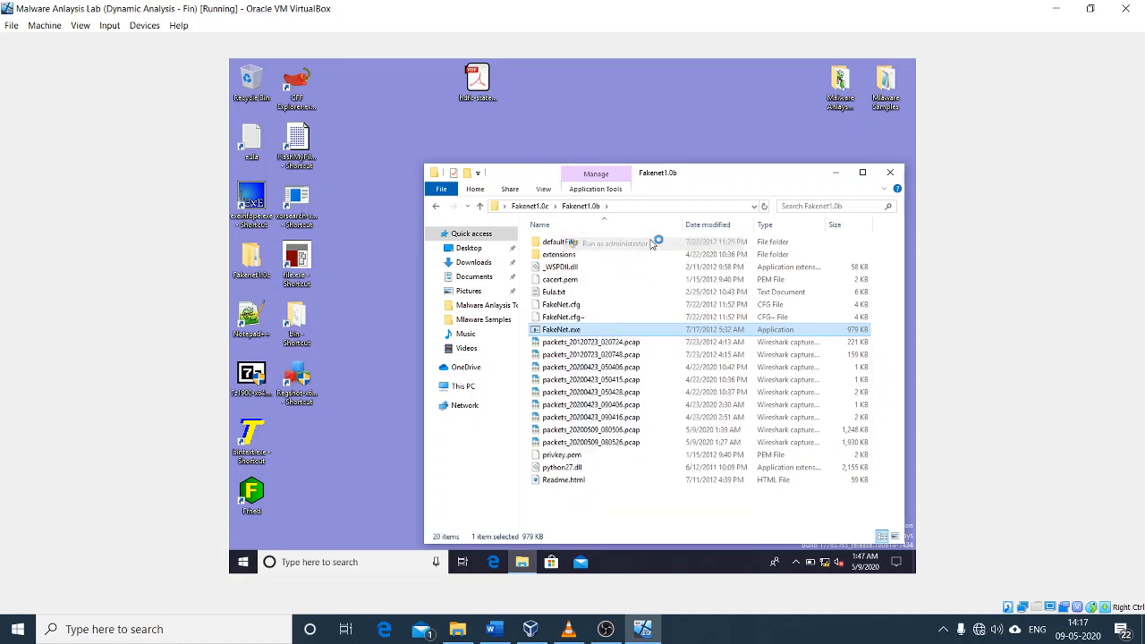
click(537, 394)
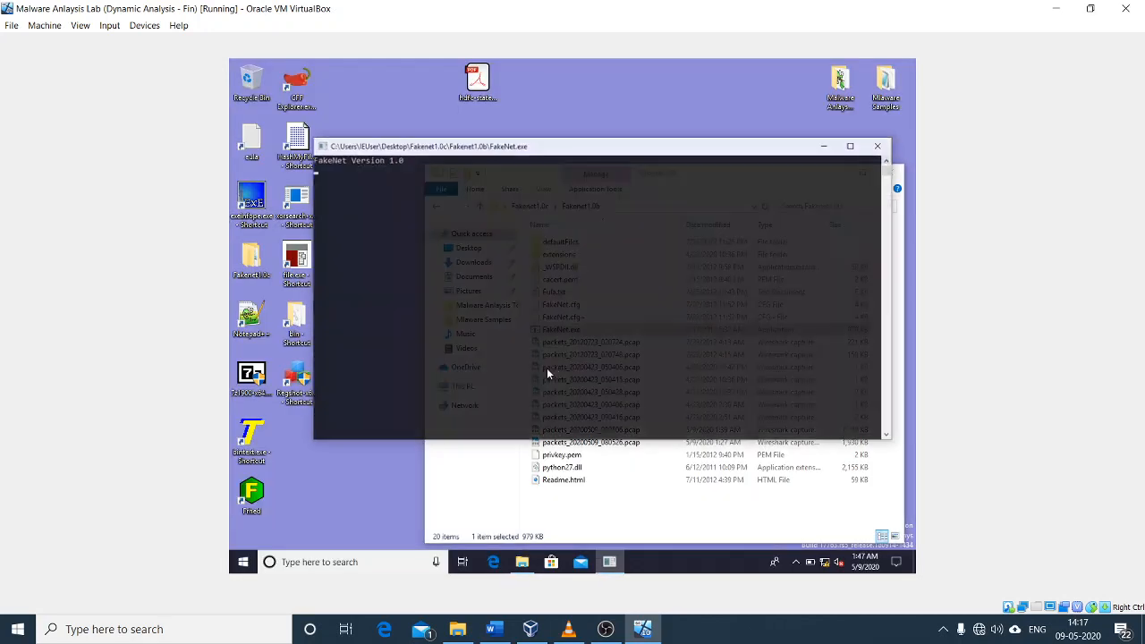
- Close the Fakenet1.0b folder window and move the FakeNet console away from the desktop shortcuts
click(445, 495)
click(360, 377)
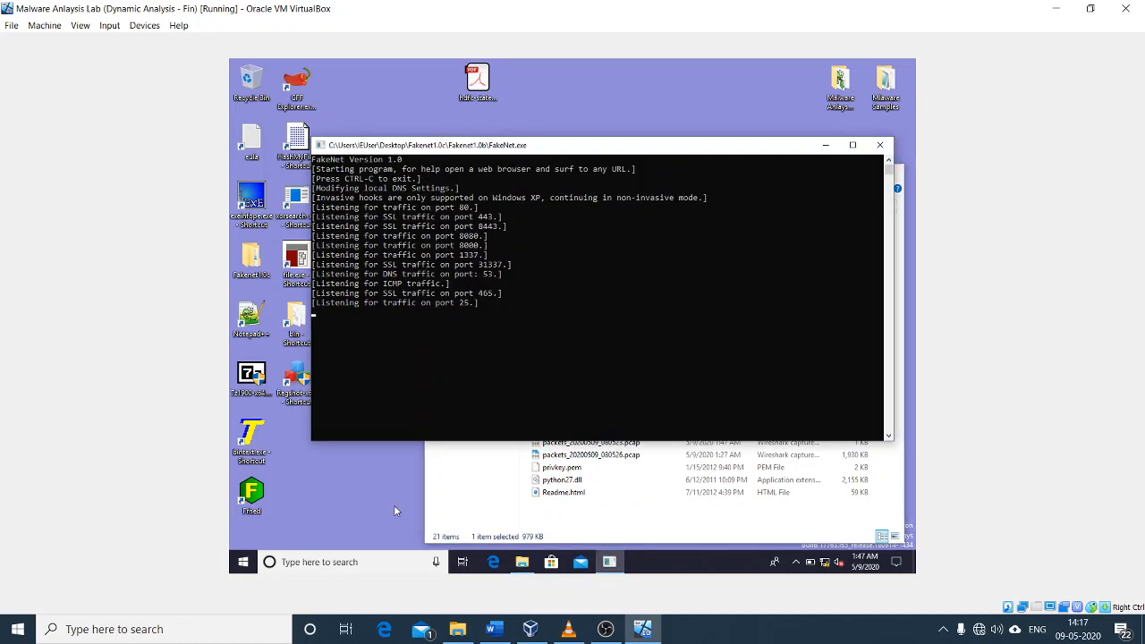
click(444, 497)
click(890, 174)
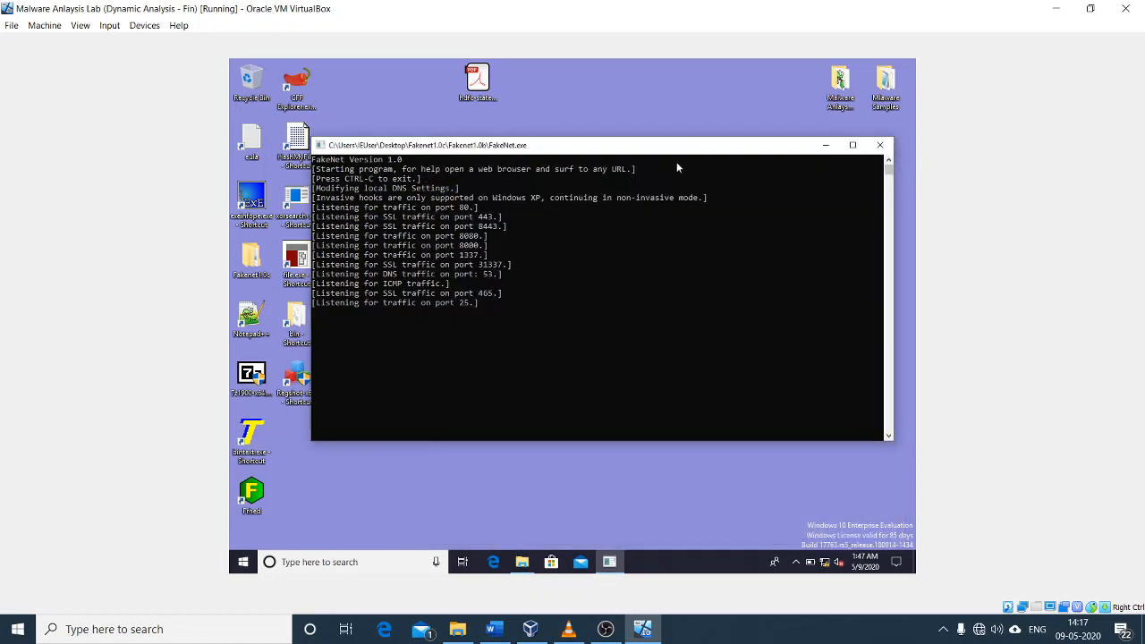
drag(645, 148, 775, 187)
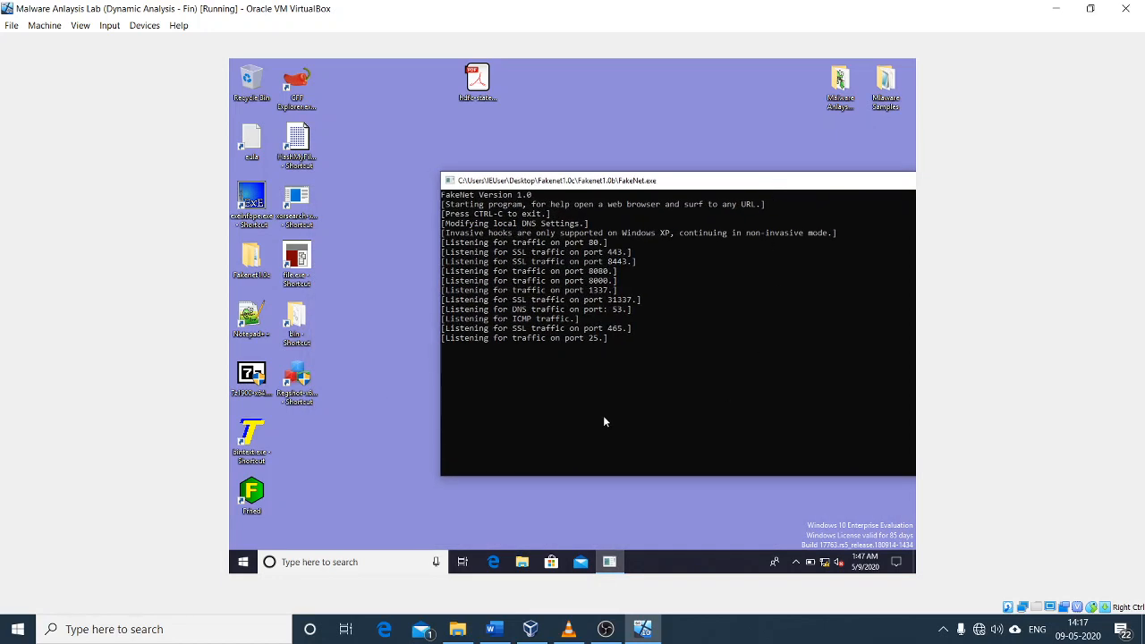
- Run the Regshot-x64-Unicode.exe desktop shortcut as administrator and separate its window from the FakeNet console
right_click(306, 393)
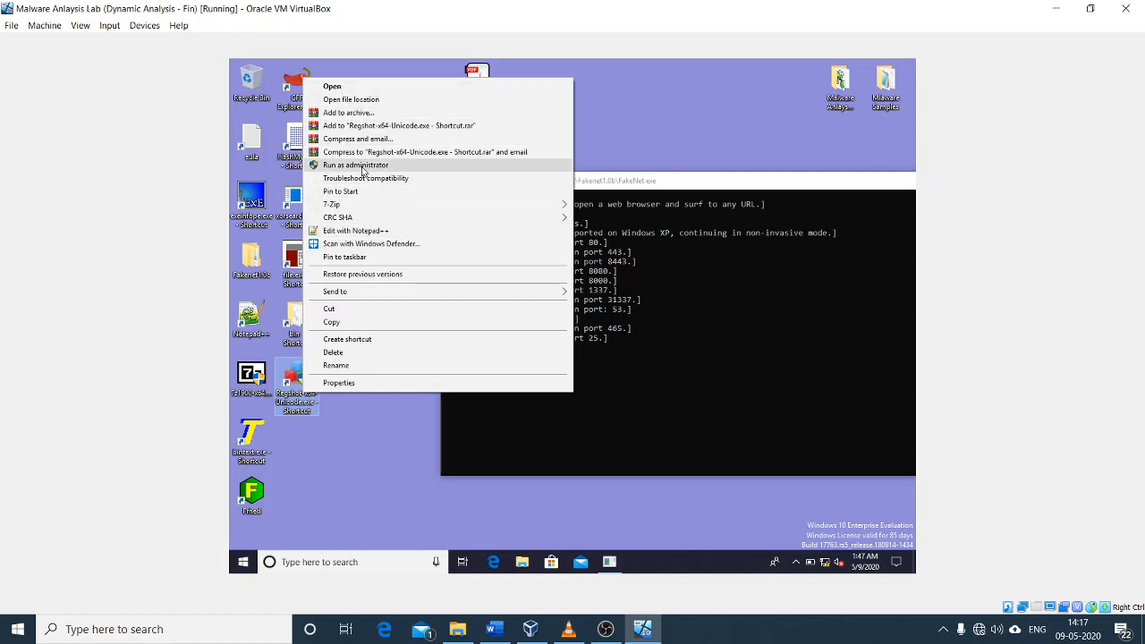
click(361, 168)
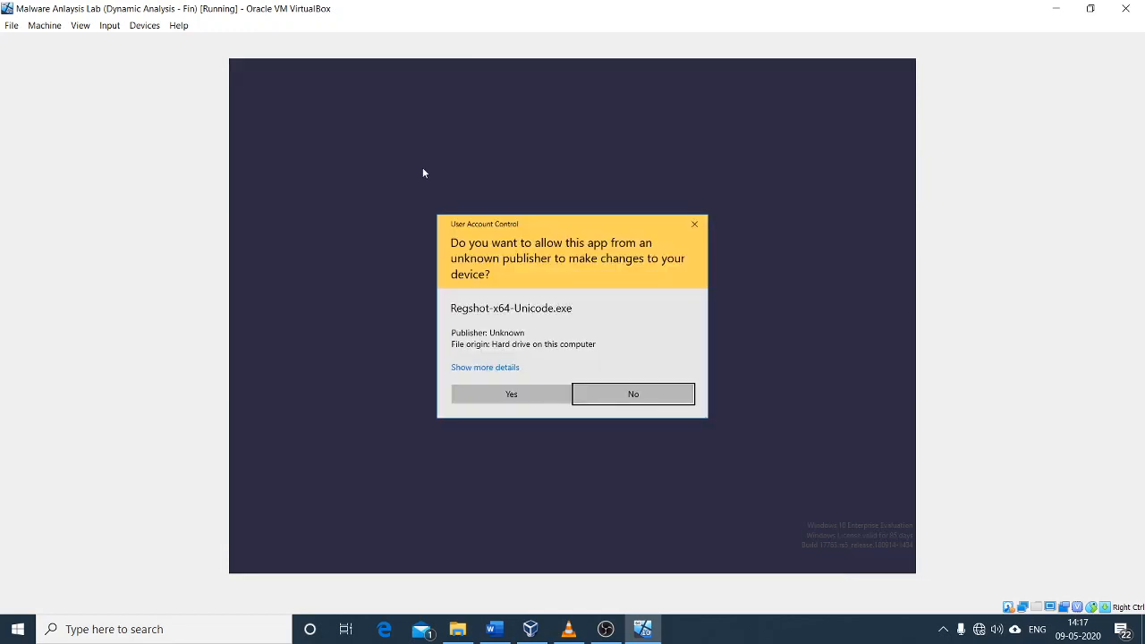
click(506, 392)
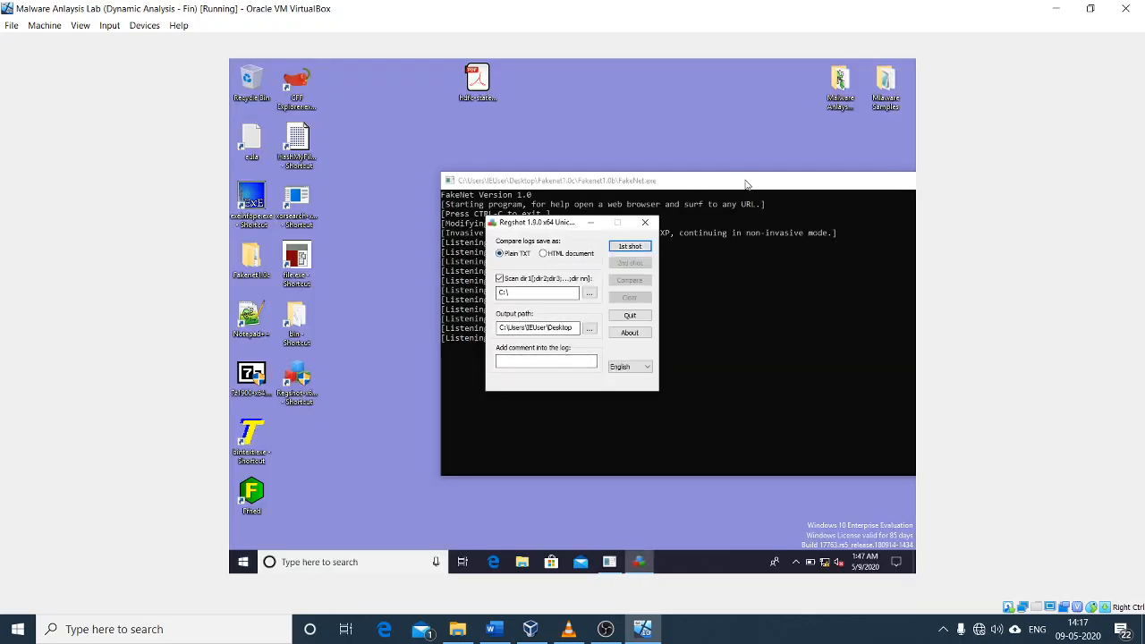
drag(747, 181, 829, 280)
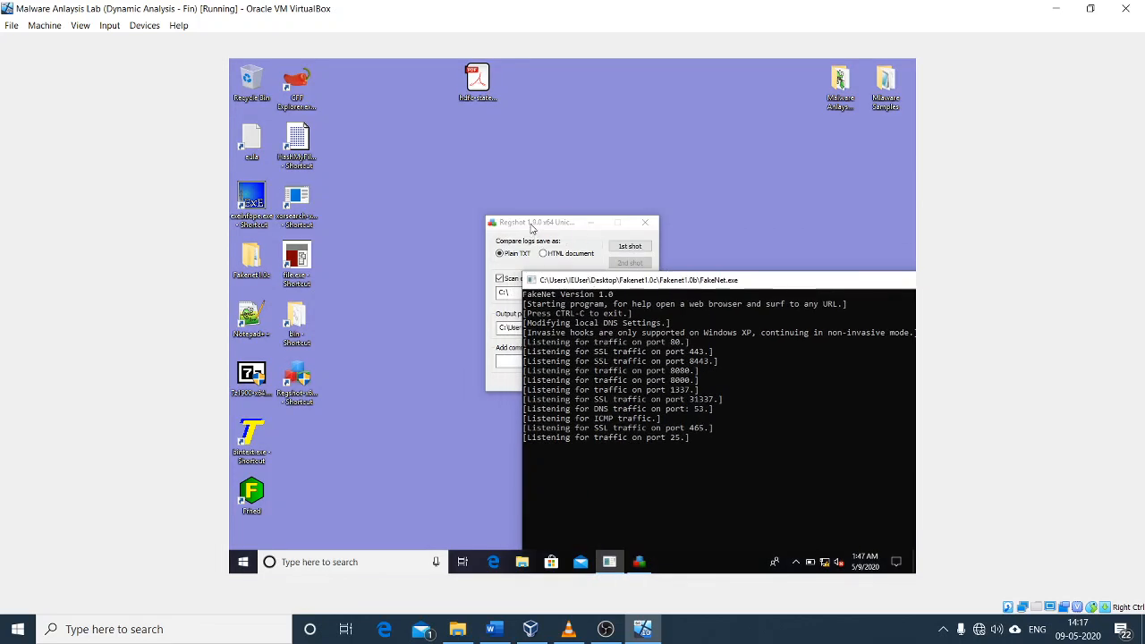
drag(531, 228, 445, 156)
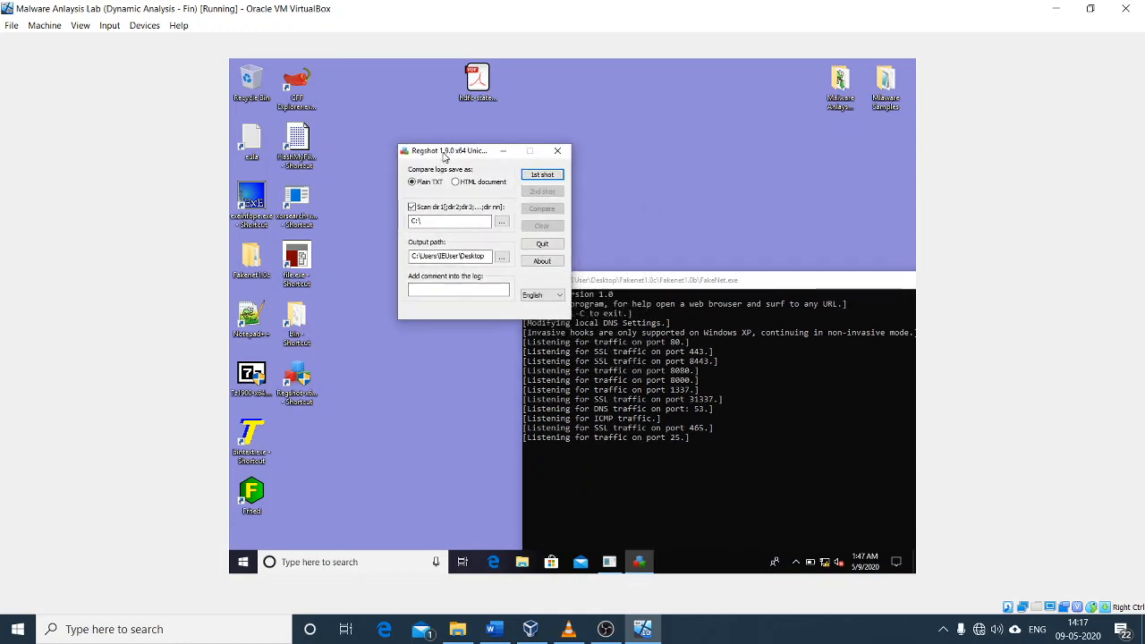
- Configure Regshot to scan C:\ with the Desktop as output path and the log comment "system integrity check"
double_click(431, 221)
click(412, 208)
click(412, 208)
click(502, 258)
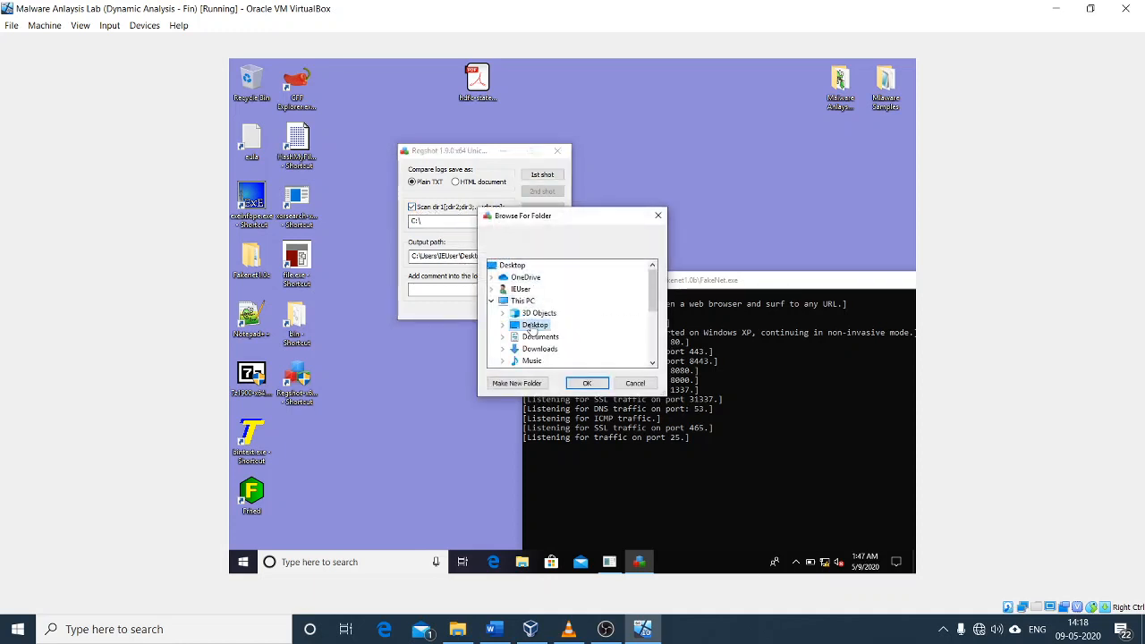
click(586, 382)
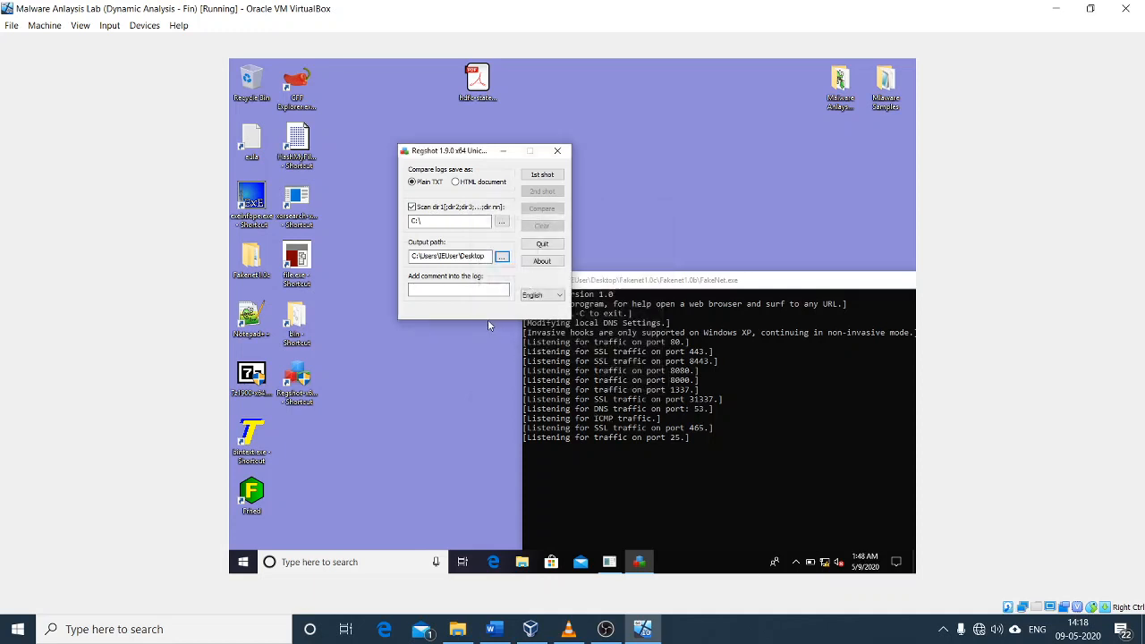
click(487, 289)
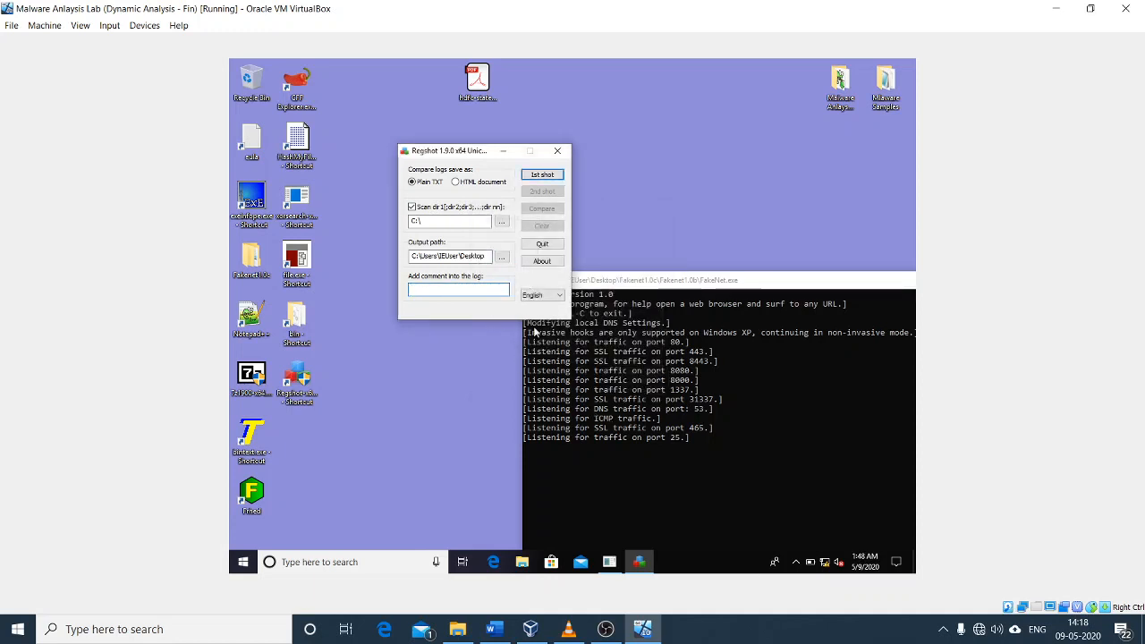
text(system integrity check)
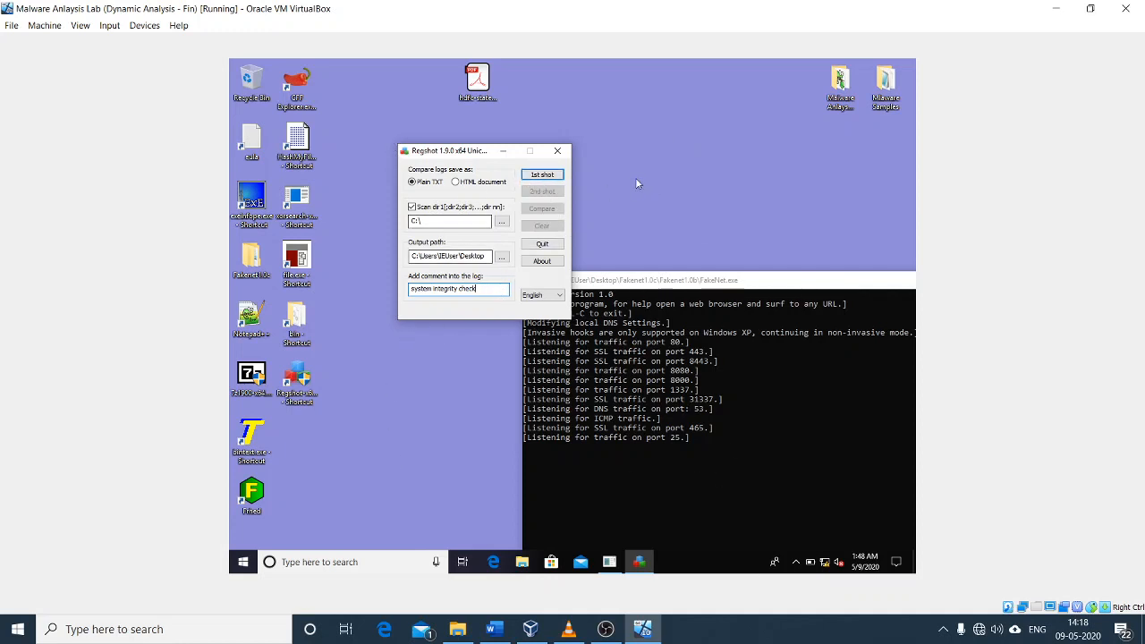
- Shift the FakeNet console slightly farther from the Regshot window and bring Regshot back to the front
click(44, 25)
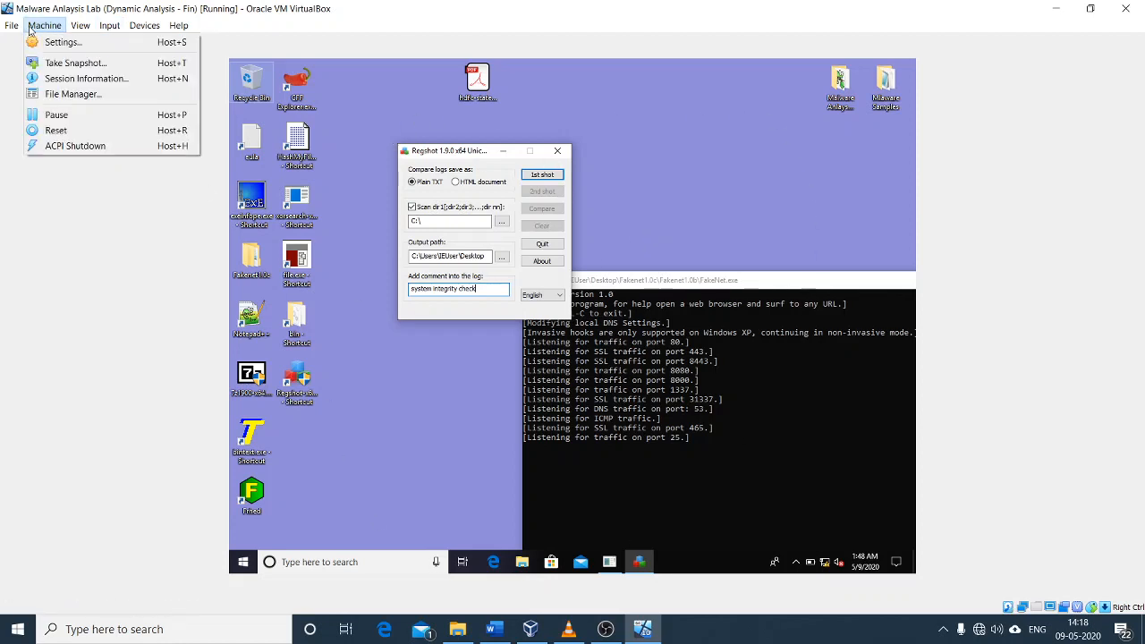
click(445, 162)
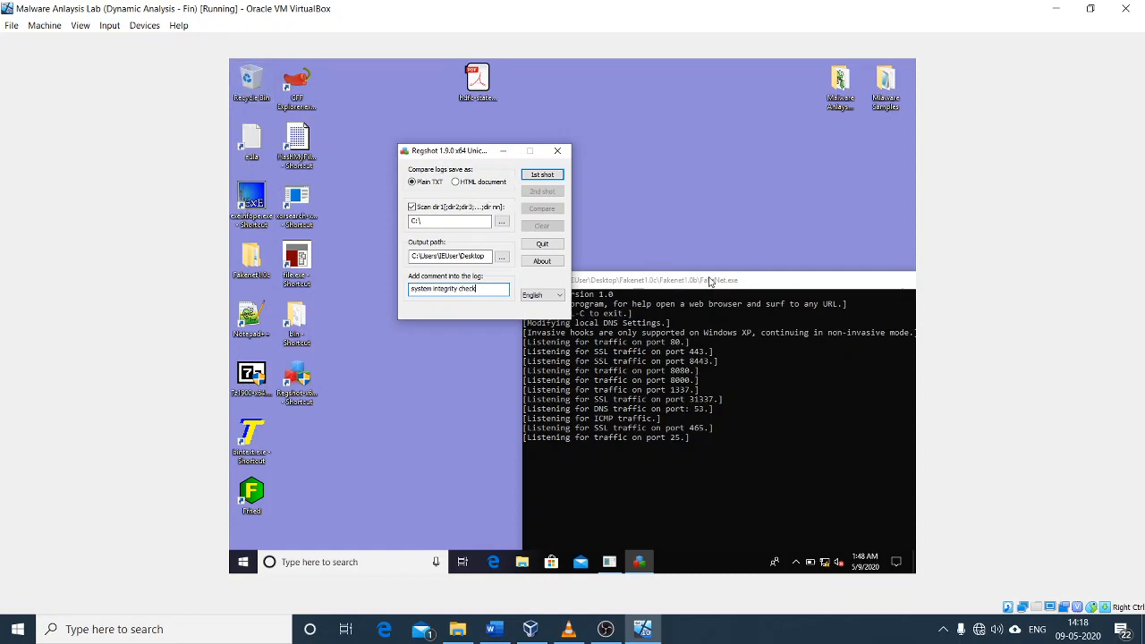
drag(706, 277, 722, 255)
click(462, 153)
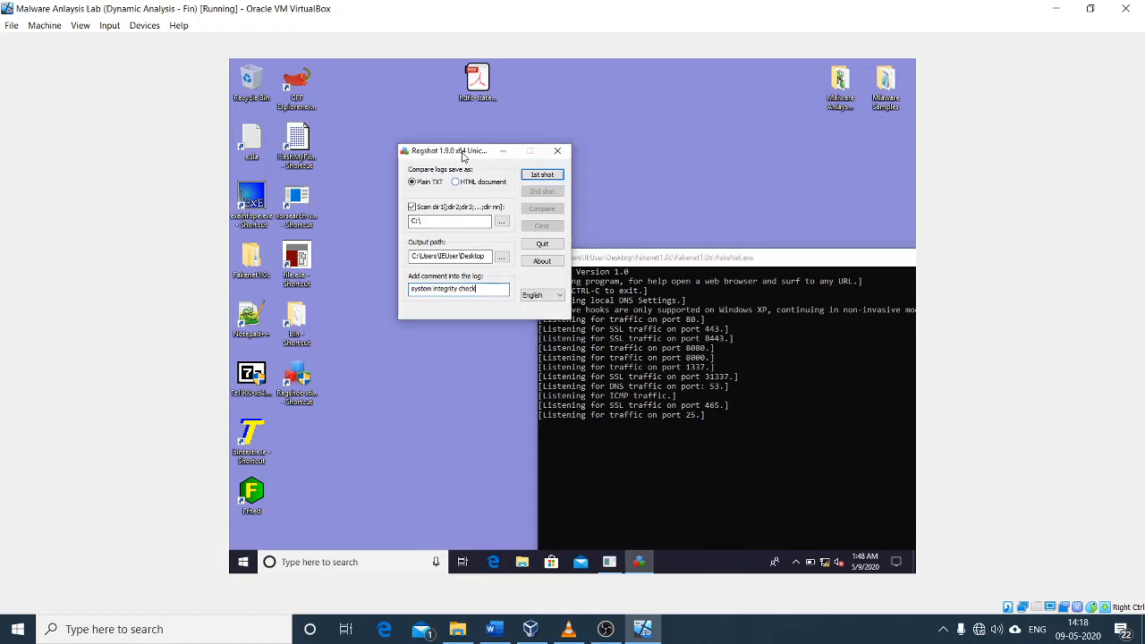
- Take the first Regshot snapshot of the registry and C:\ without saving it to a file
click(540, 177)
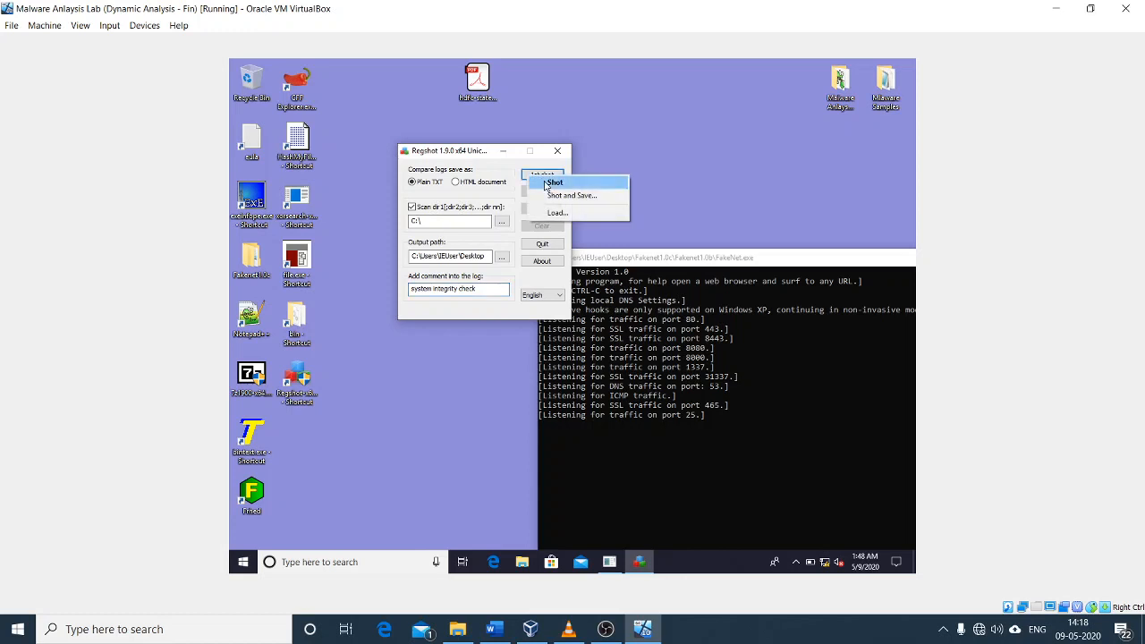
click(548, 182)
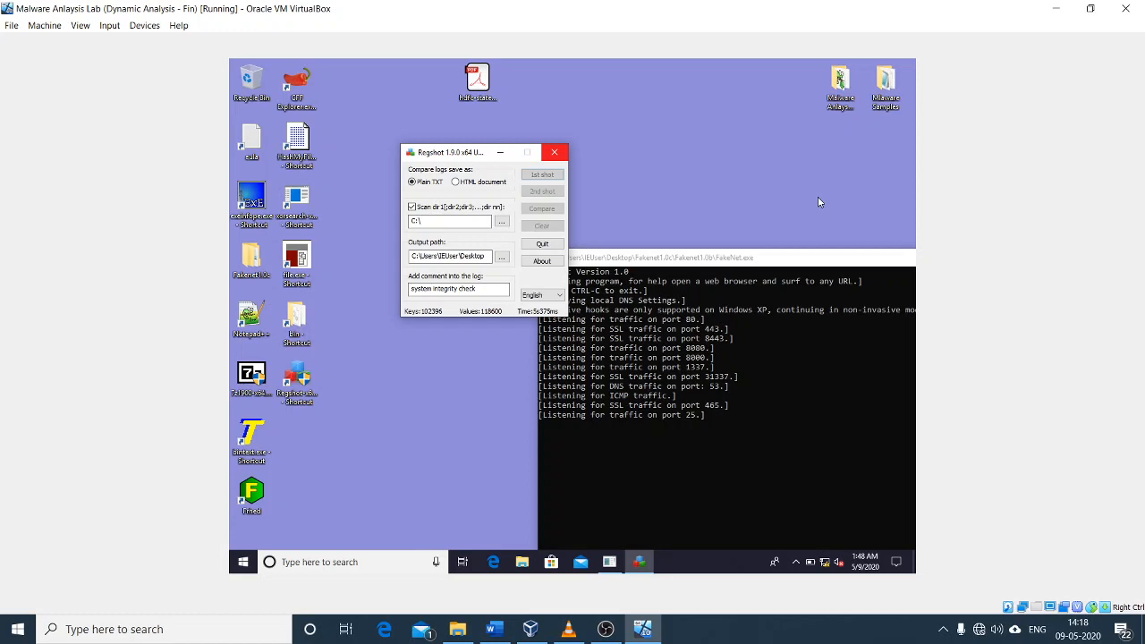
click(942, 628)
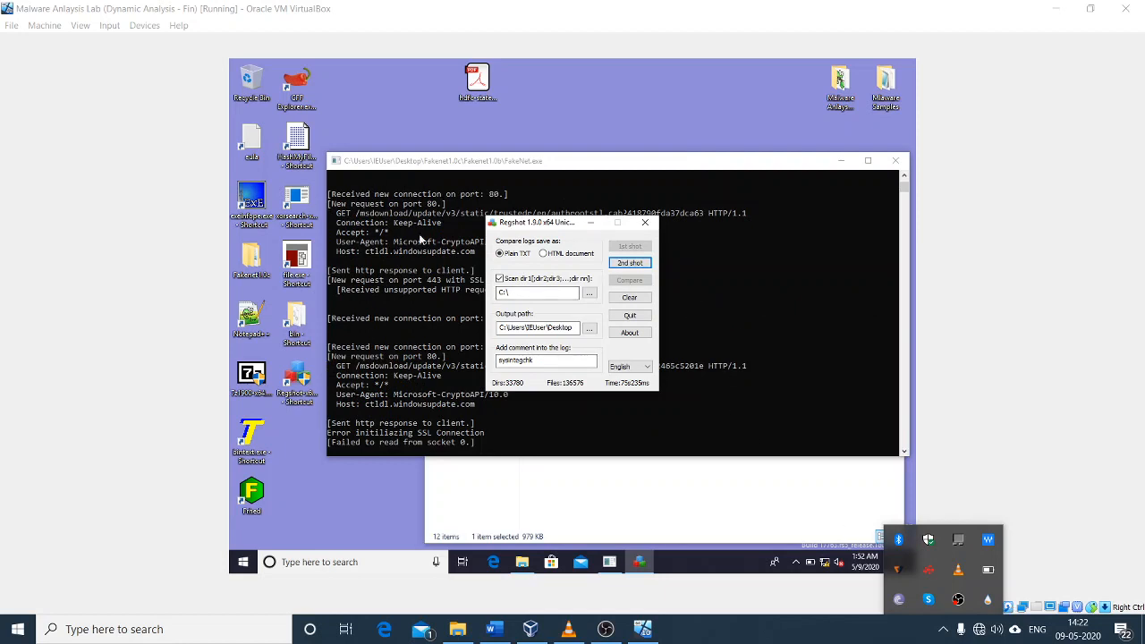
- Separate the Regshot window from the FakeNet console and examine the connections and HTTP requests logged by FakeNet
drag(548, 223, 494, 385)
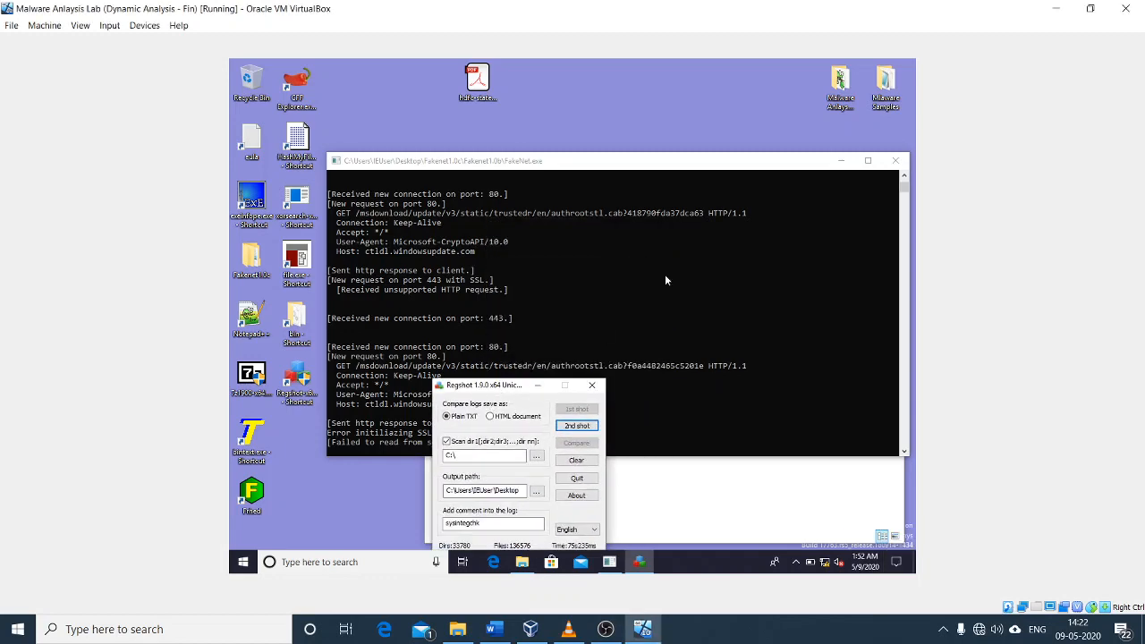
drag(642, 166, 689, 123)
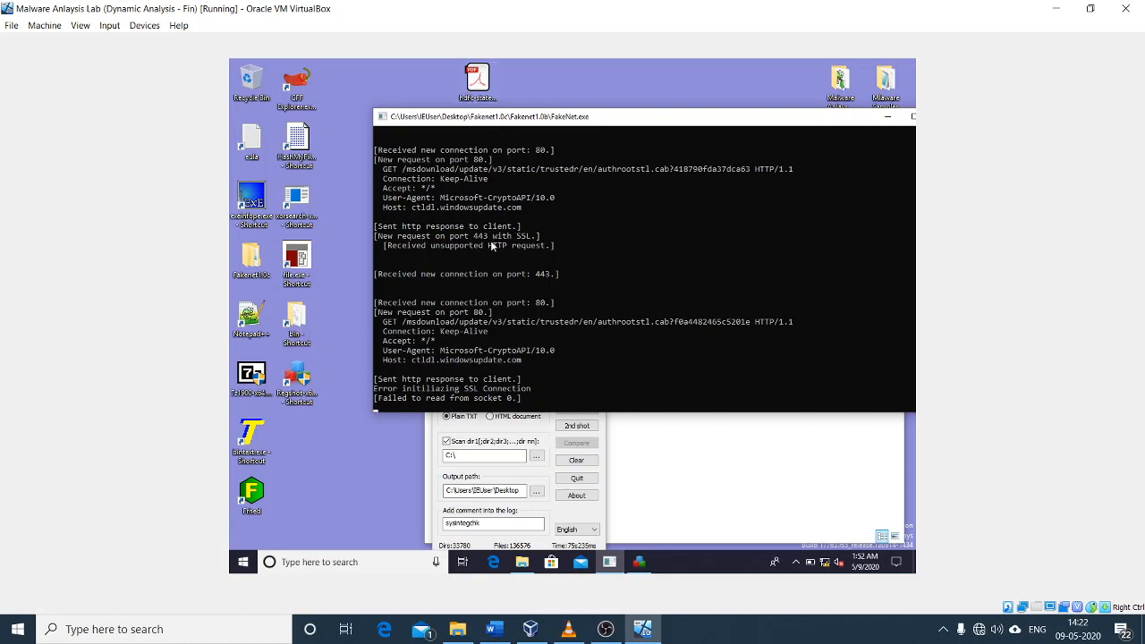
scroll(489, 247, down, 1)
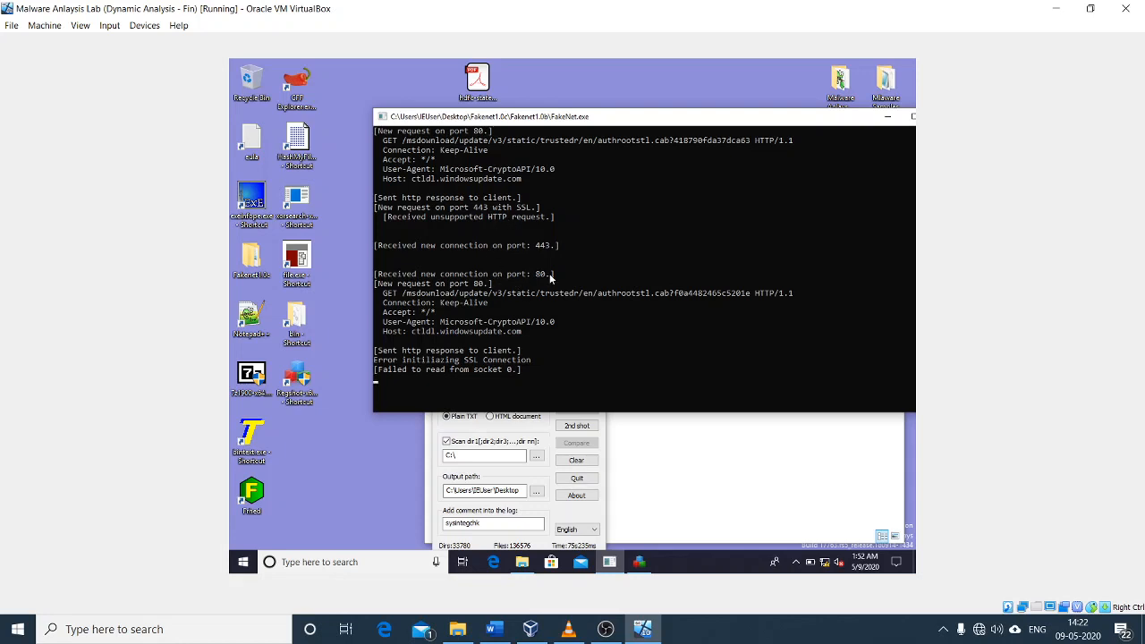
scroll(550, 278, up, 2)
scroll(546, 280, up, 2)
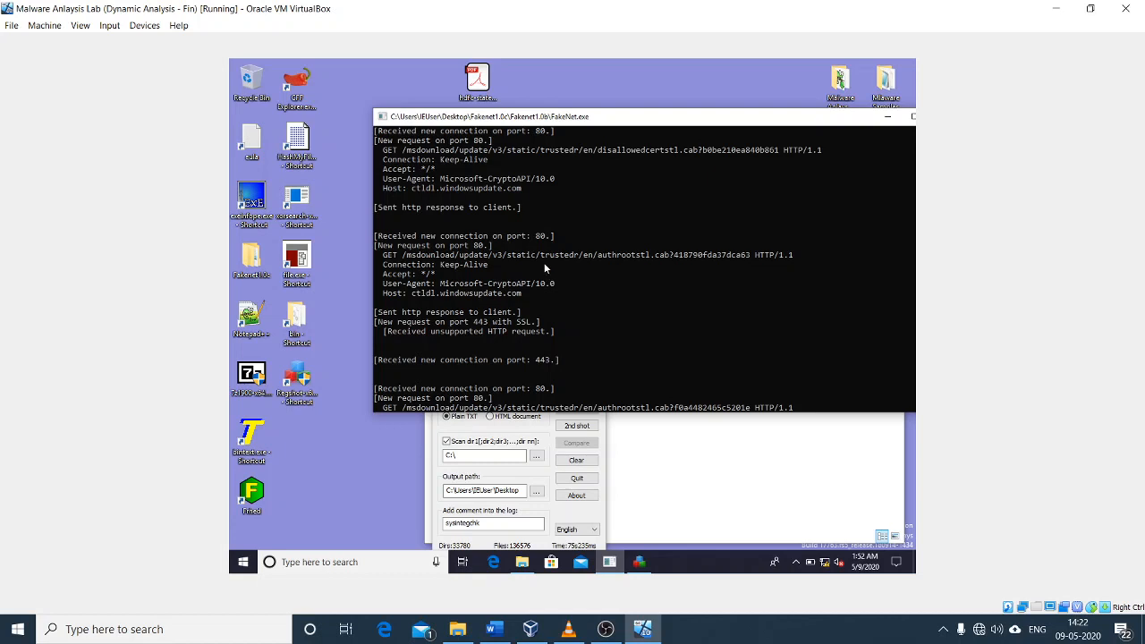
- Minimize Regshot and close the Fakenet1.0b folder window, leaving only the FakeNet console open on the desktop
click(669, 481)
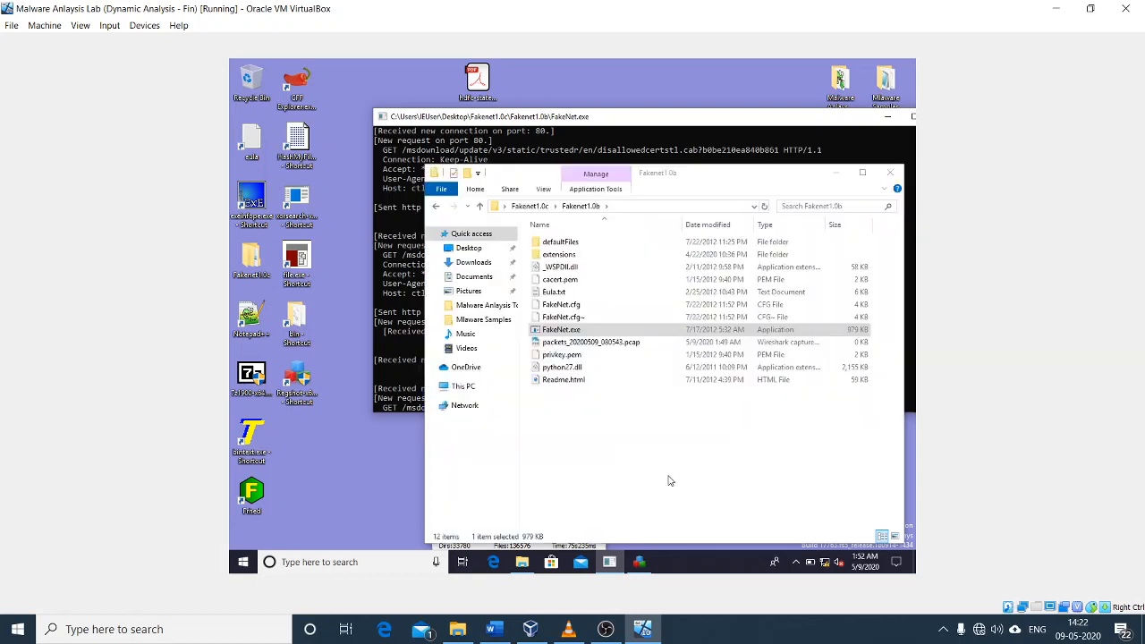
click(640, 562)
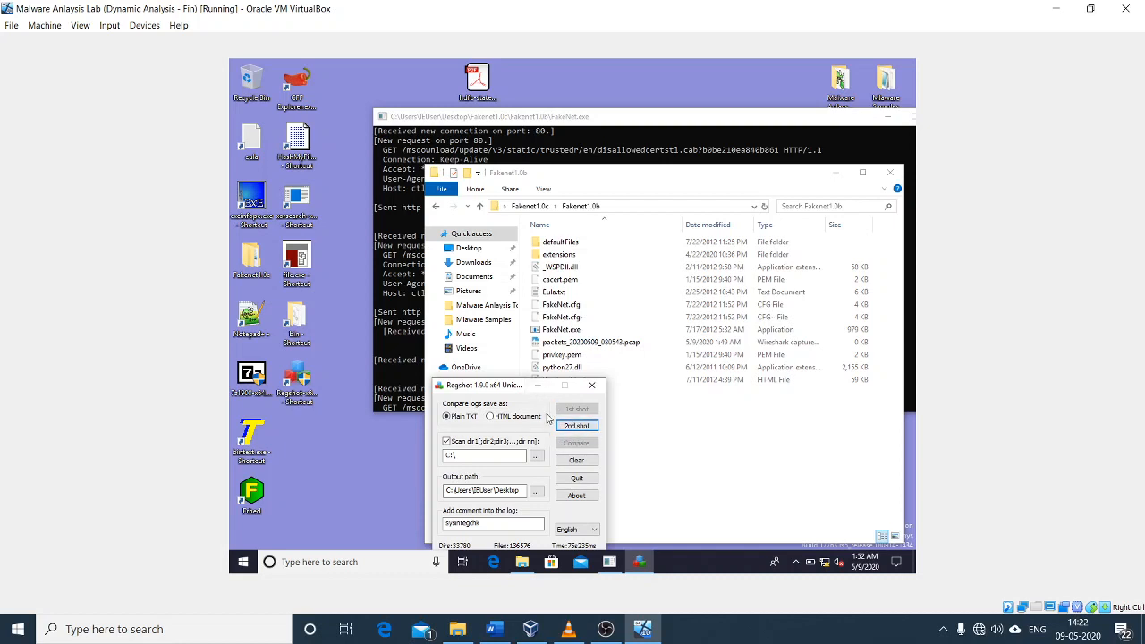
click(538, 385)
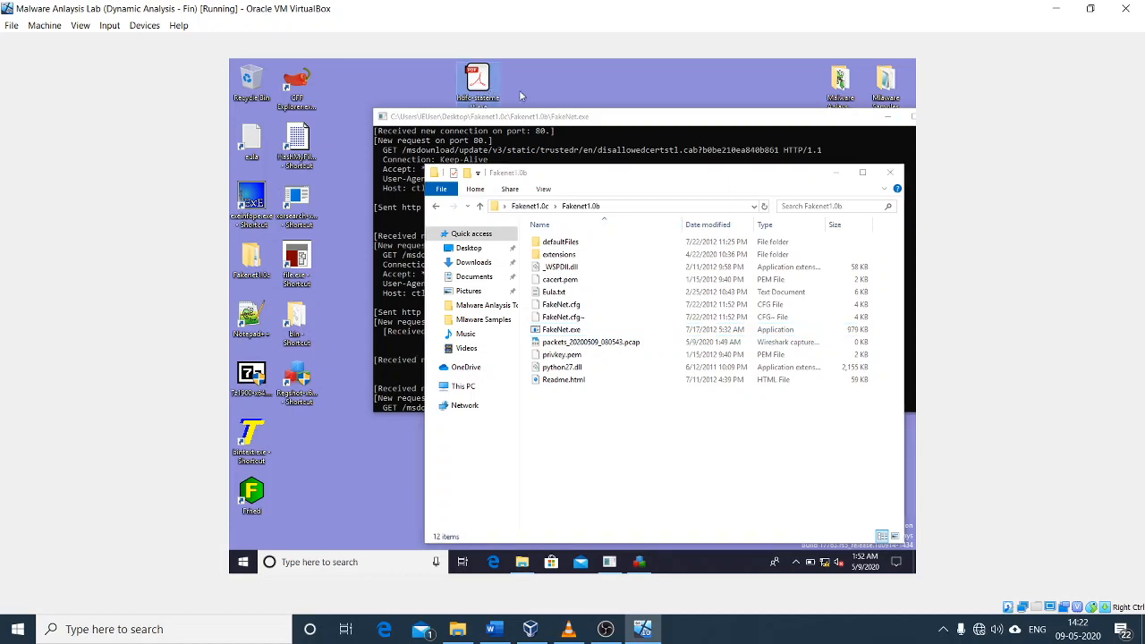
click(890, 171)
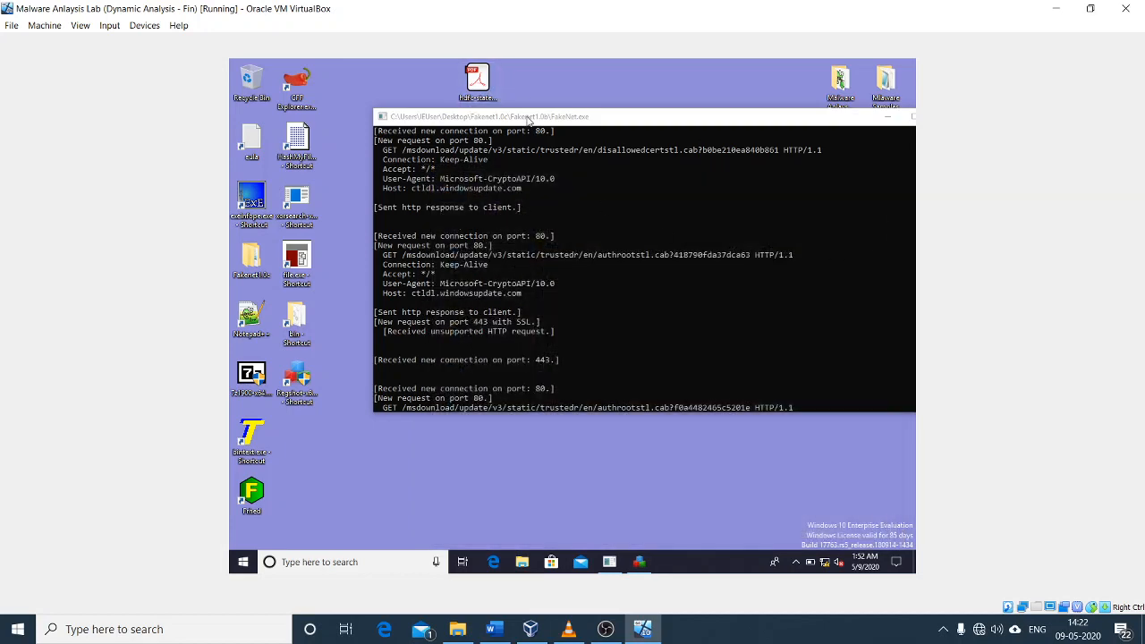
- Examine the DNS queries and HTTP POST requests logged in the FakeNet console and minimize the console
drag(501, 115, 556, 118)
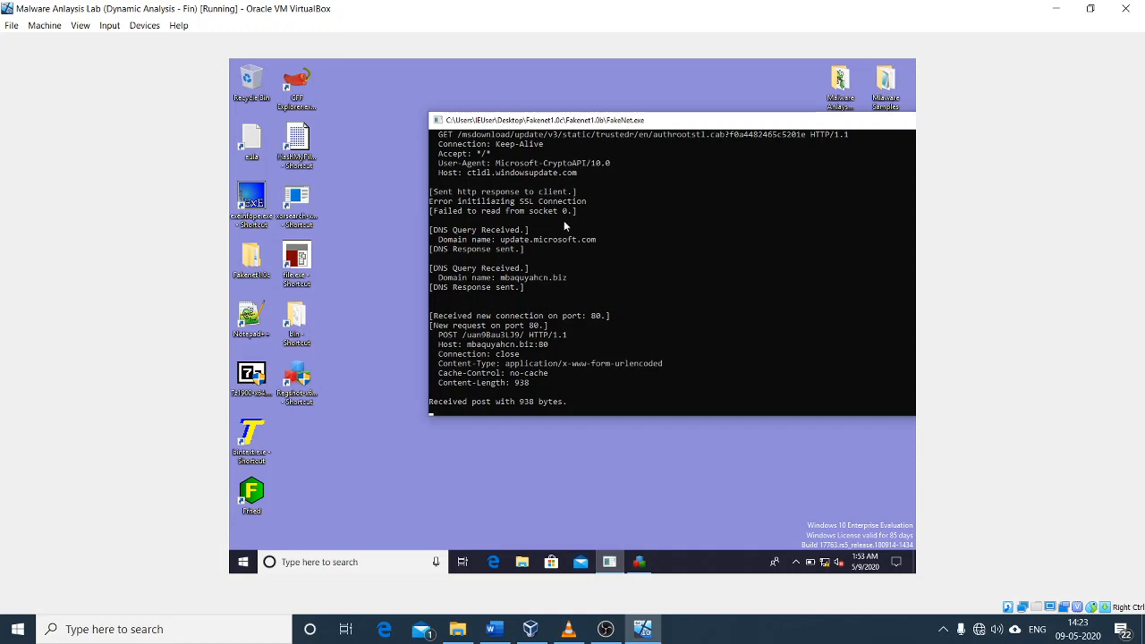
scroll(565, 231, up, 1)
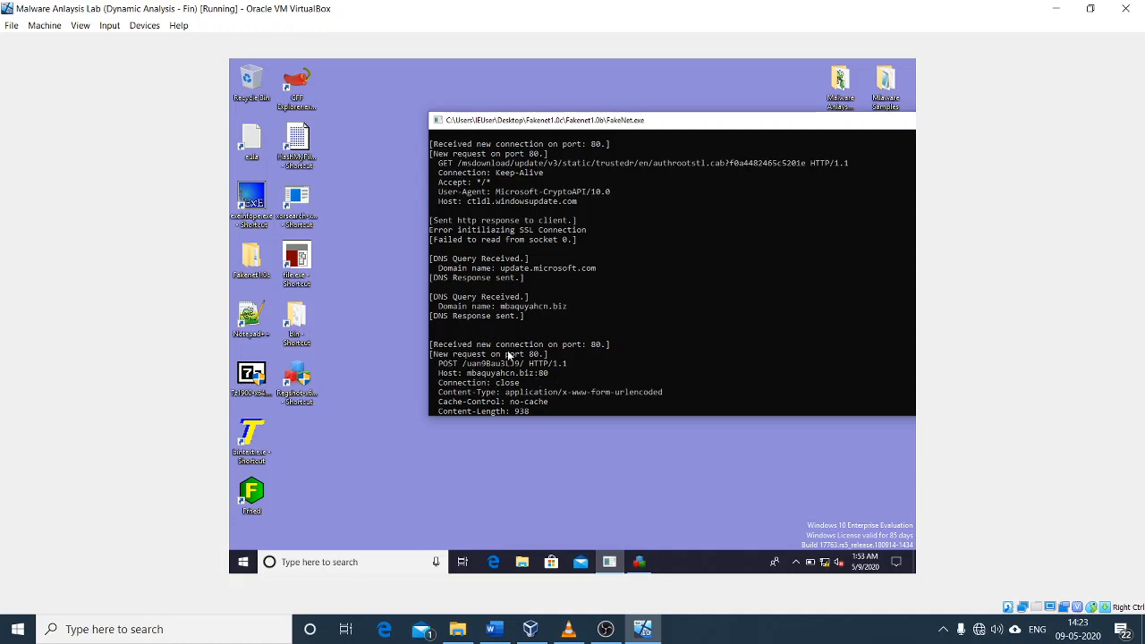
drag(529, 122, 525, 186)
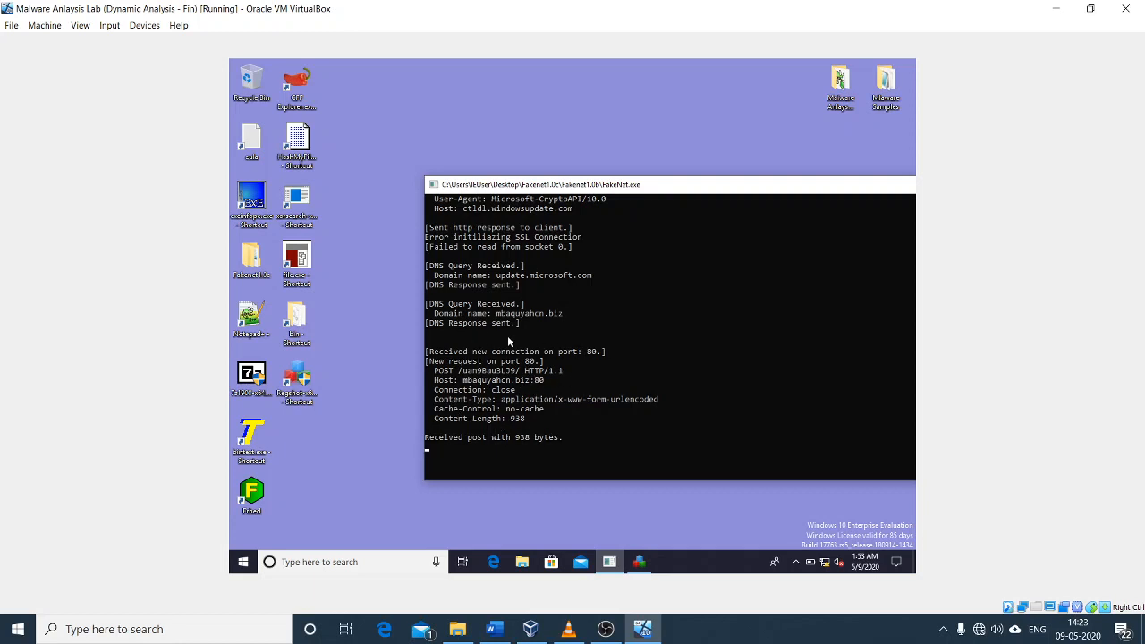
scroll(513, 390, down, 1)
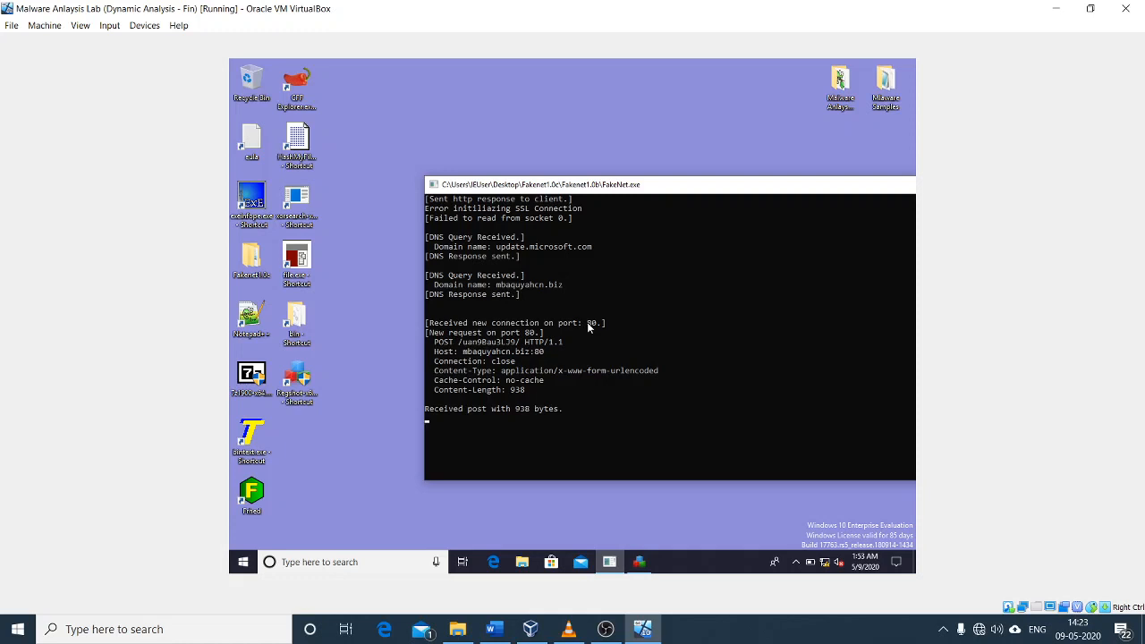
click(942, 628)
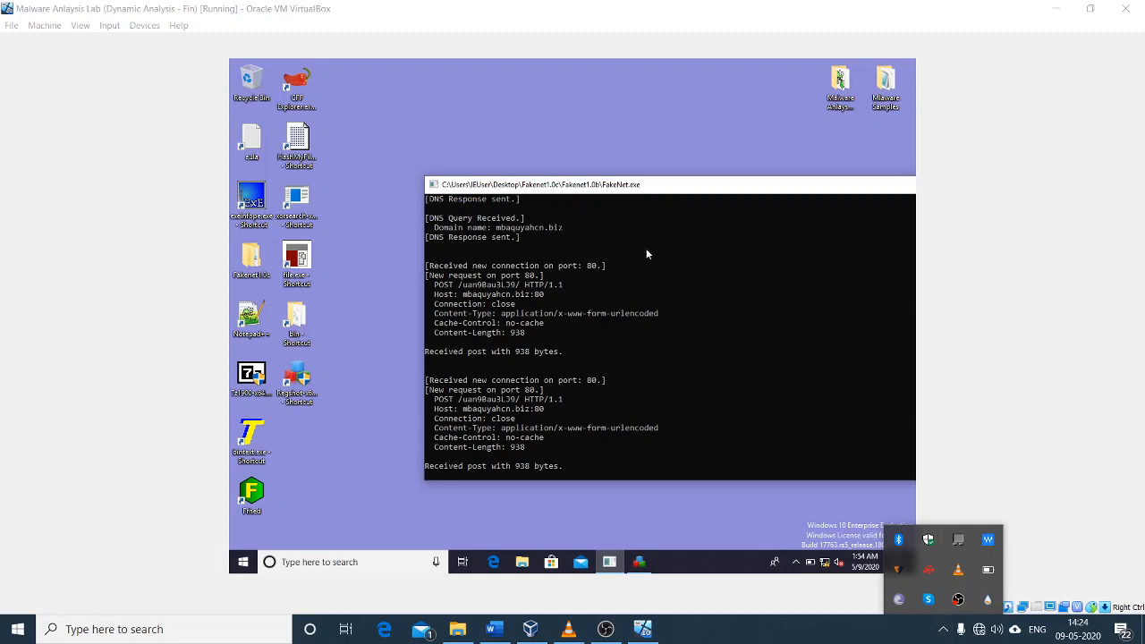
drag(603, 188, 476, 125)
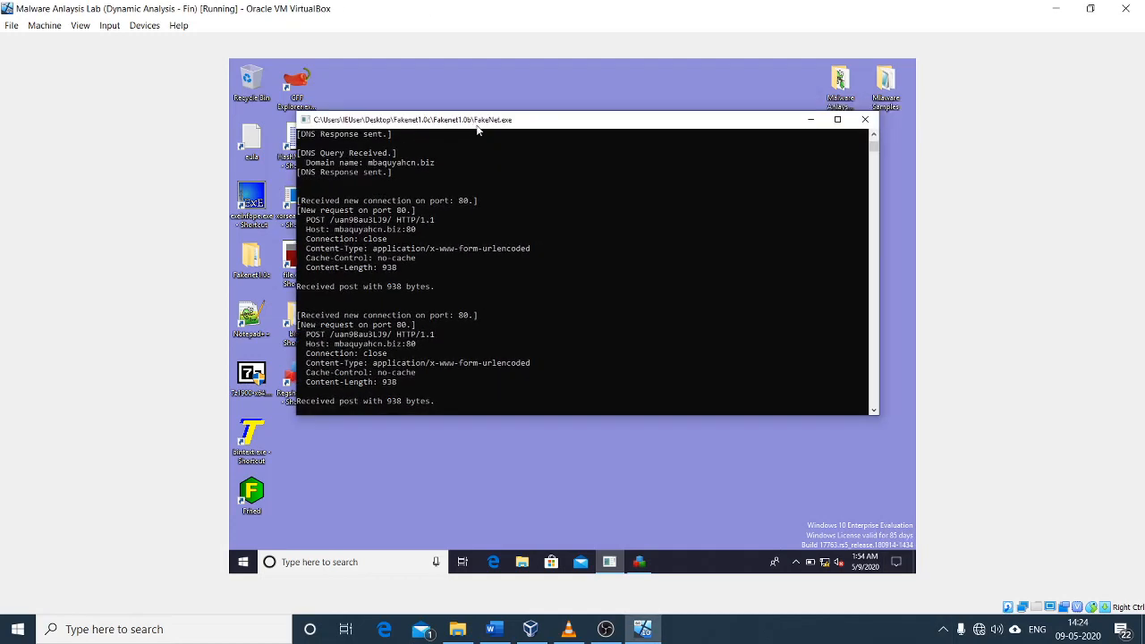
click(809, 120)
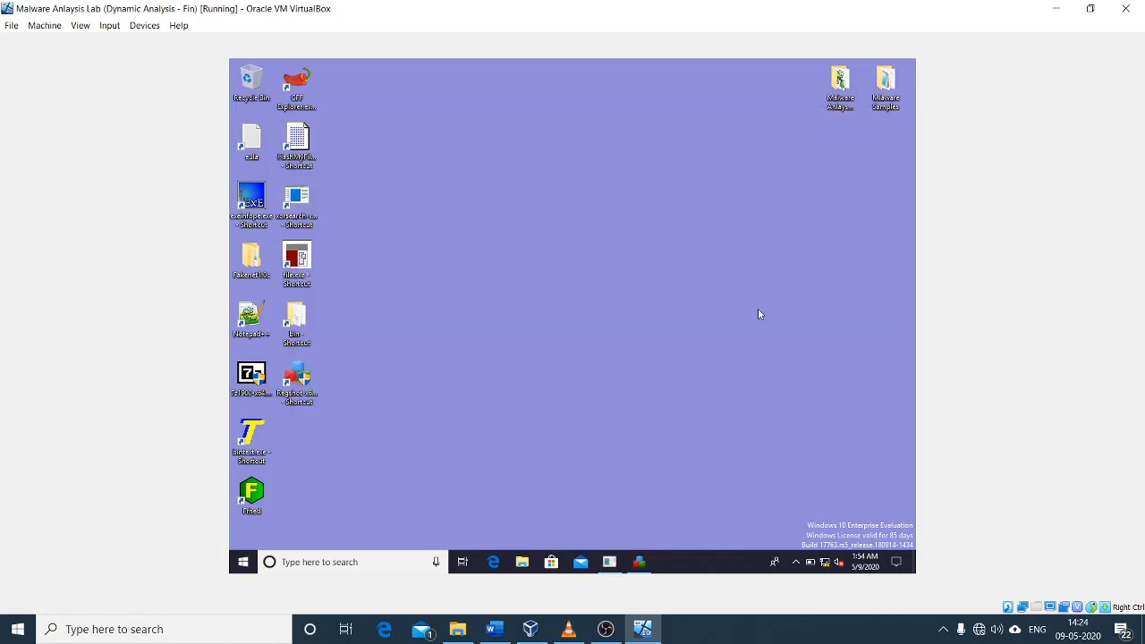
- Restore Regshot, bring its whole window into view and take the second snapshot without saving it to a file
click(638, 562)
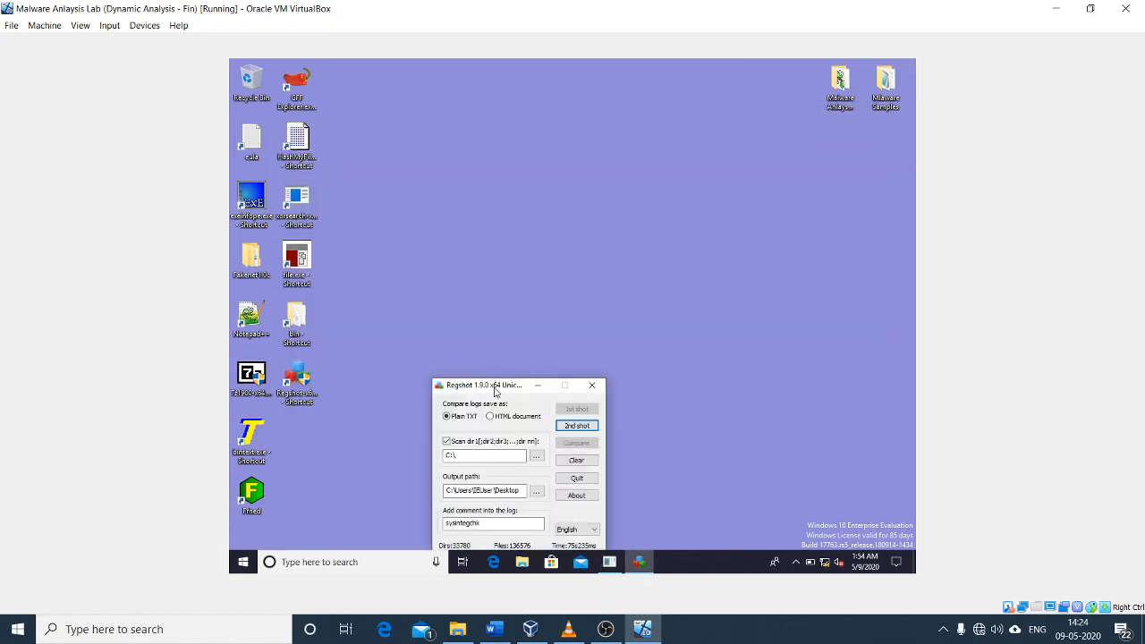
drag(495, 391, 494, 205)
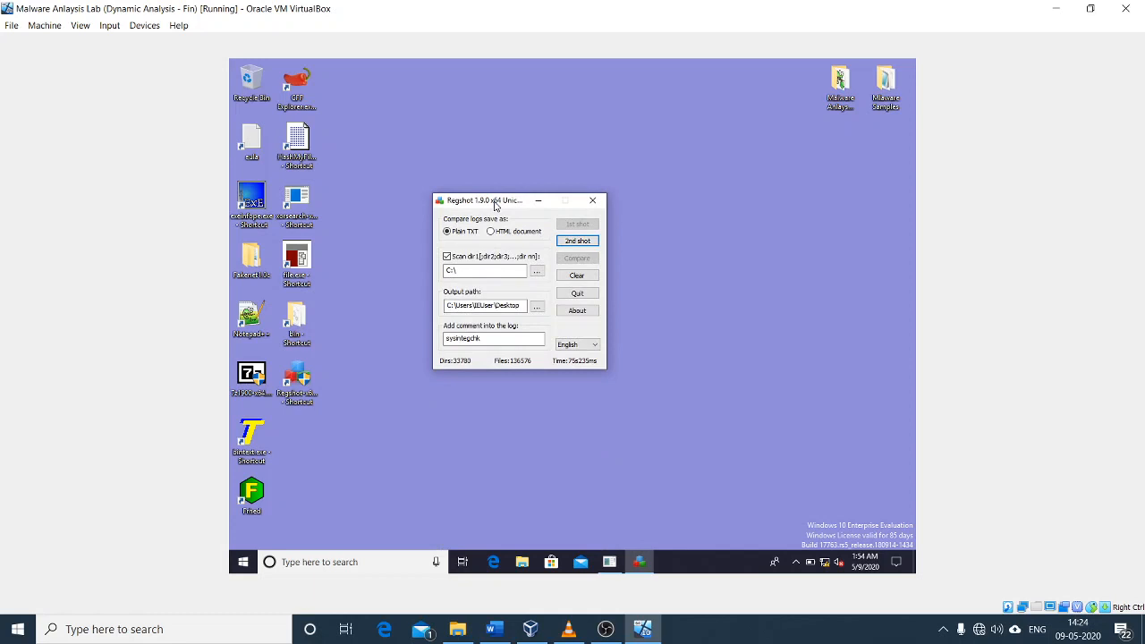
click(589, 242)
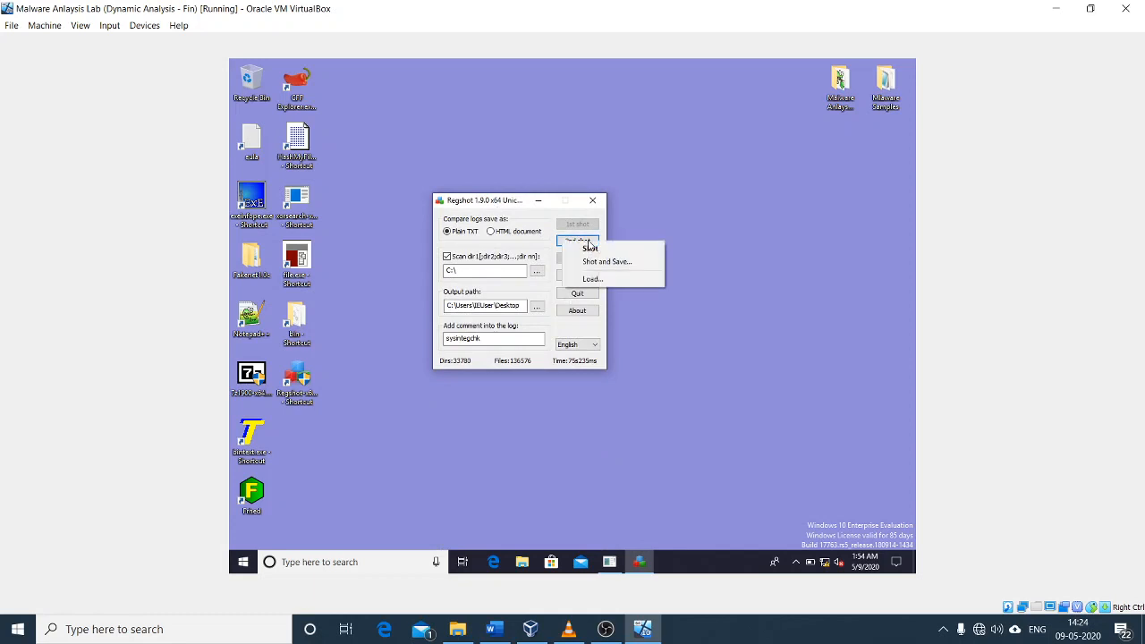
click(589, 249)
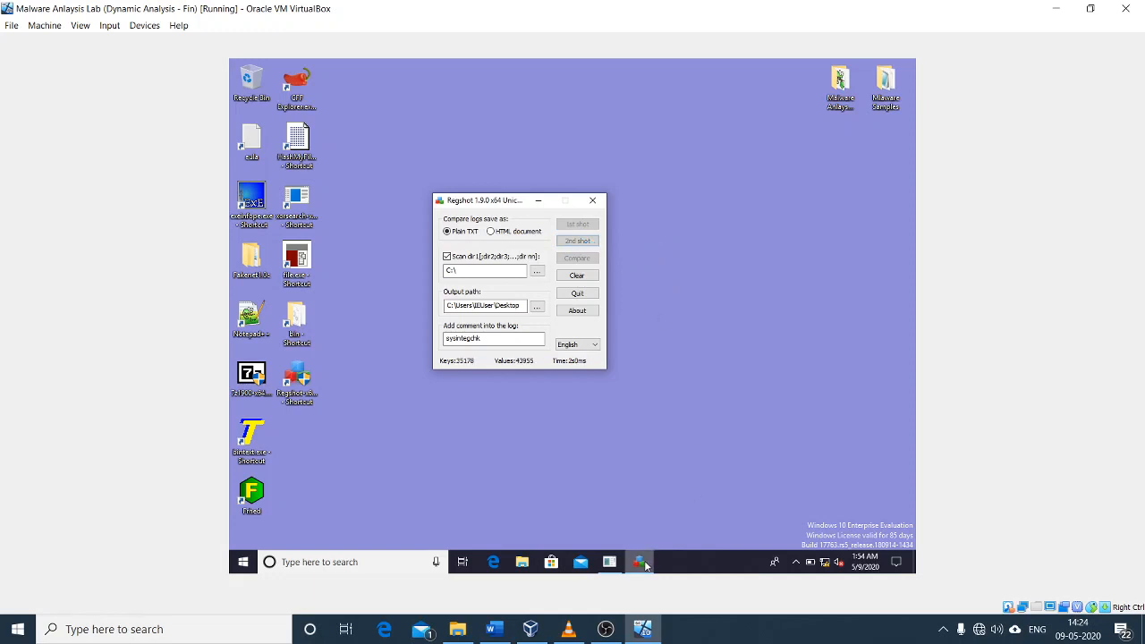
- Close the minimized FakeNet console while Regshot is scanning
mouse_move(606, 571)
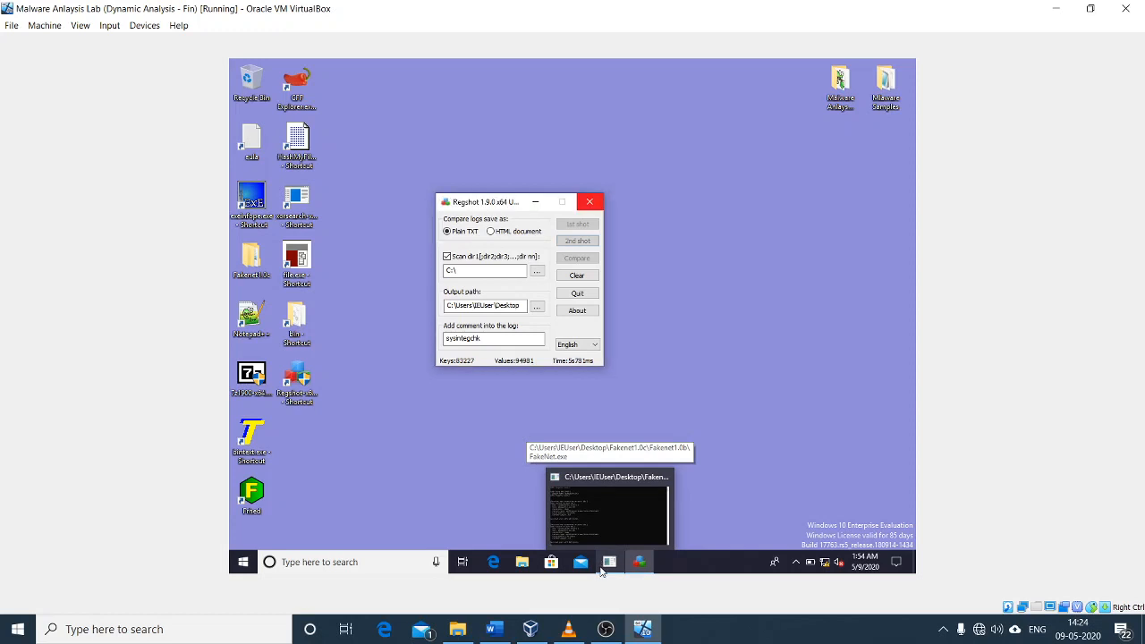
mouse_move(662, 479)
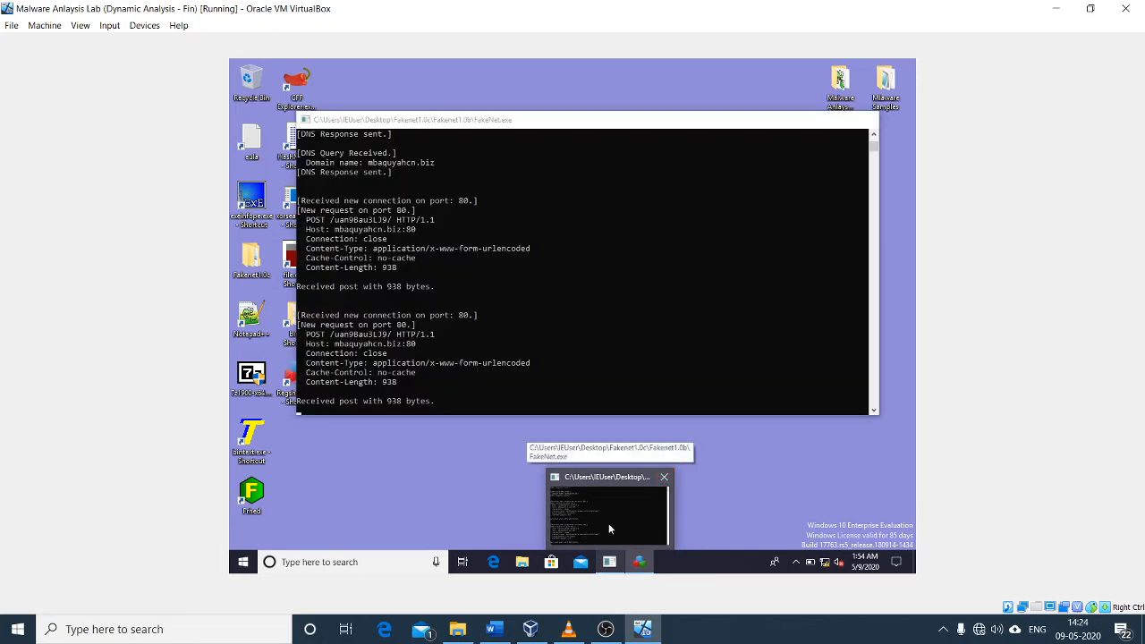
click(662, 480)
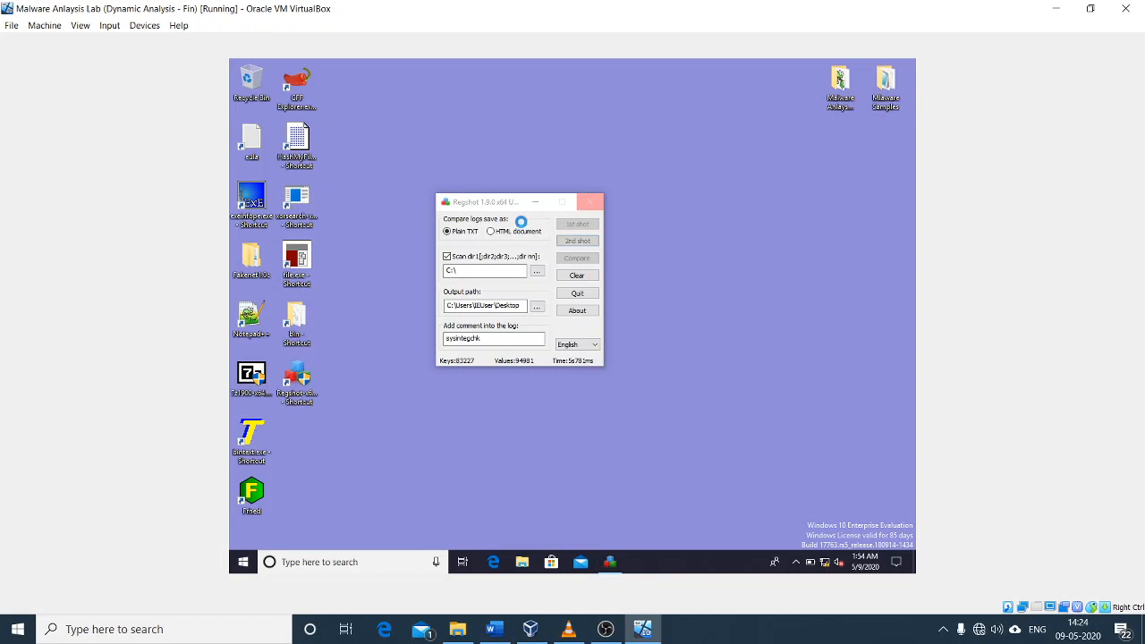
click(559, 277)
- Compare the first and second Regshot snapshots to generate the plain-text change log
click(942, 628)
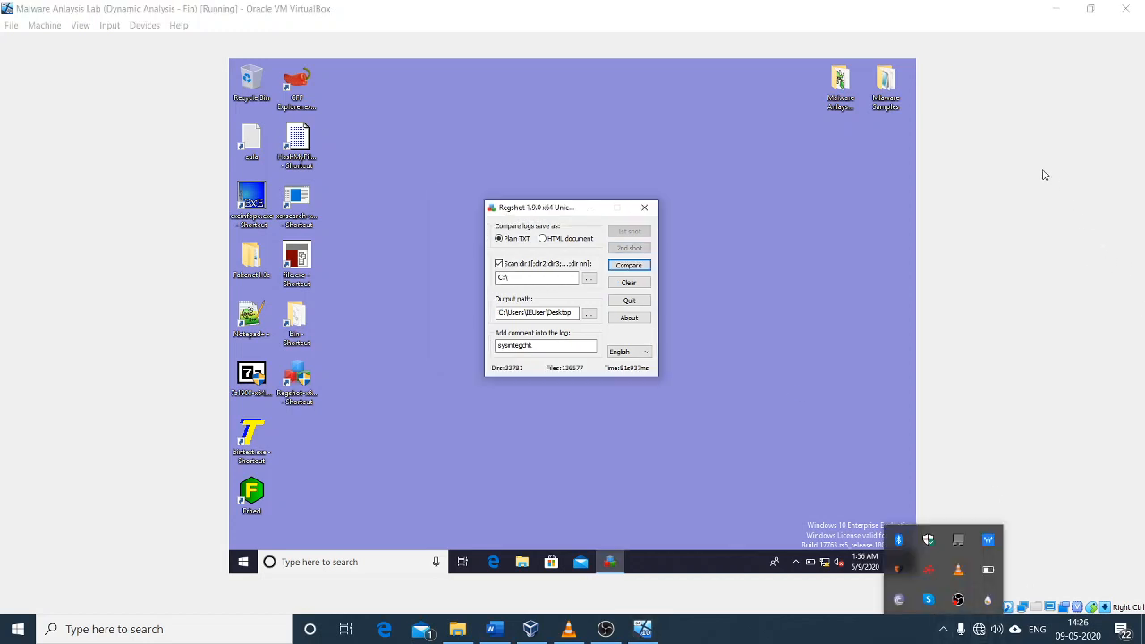
click(843, 249)
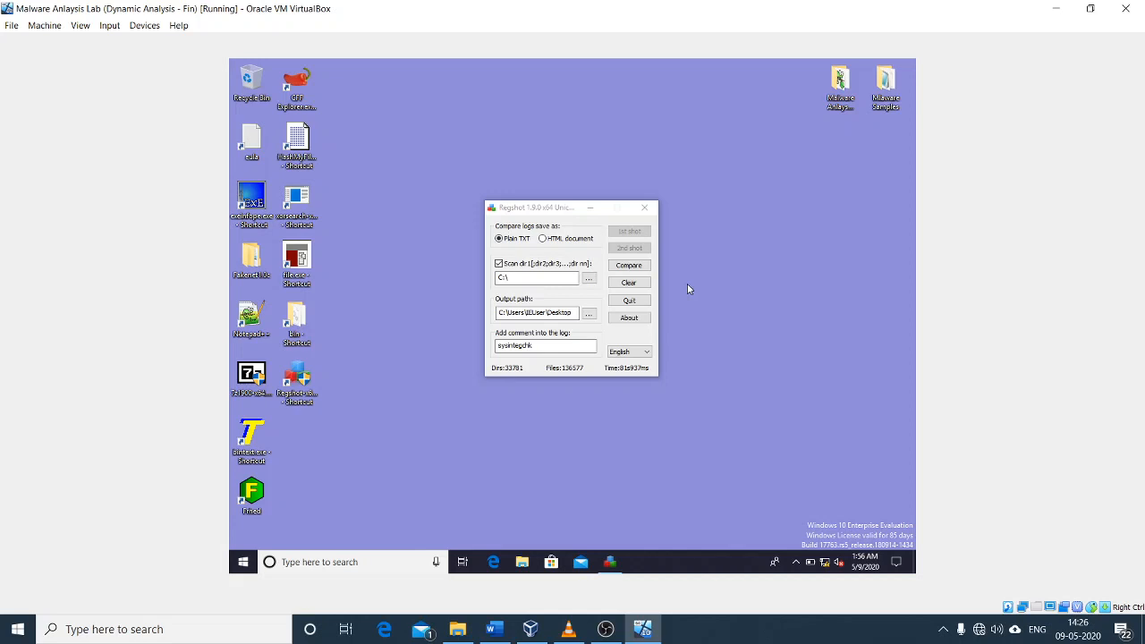
click(629, 264)
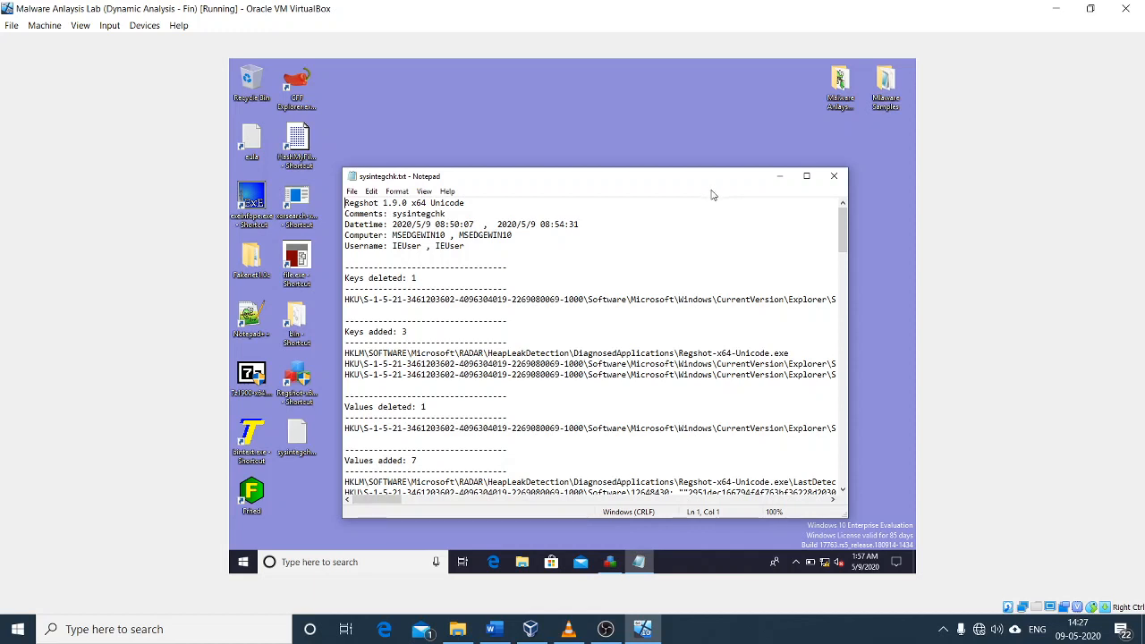
- Maximize the sysintegchk.txt log and examine its sections on changed registry keys and values and on added files
click(806, 176)
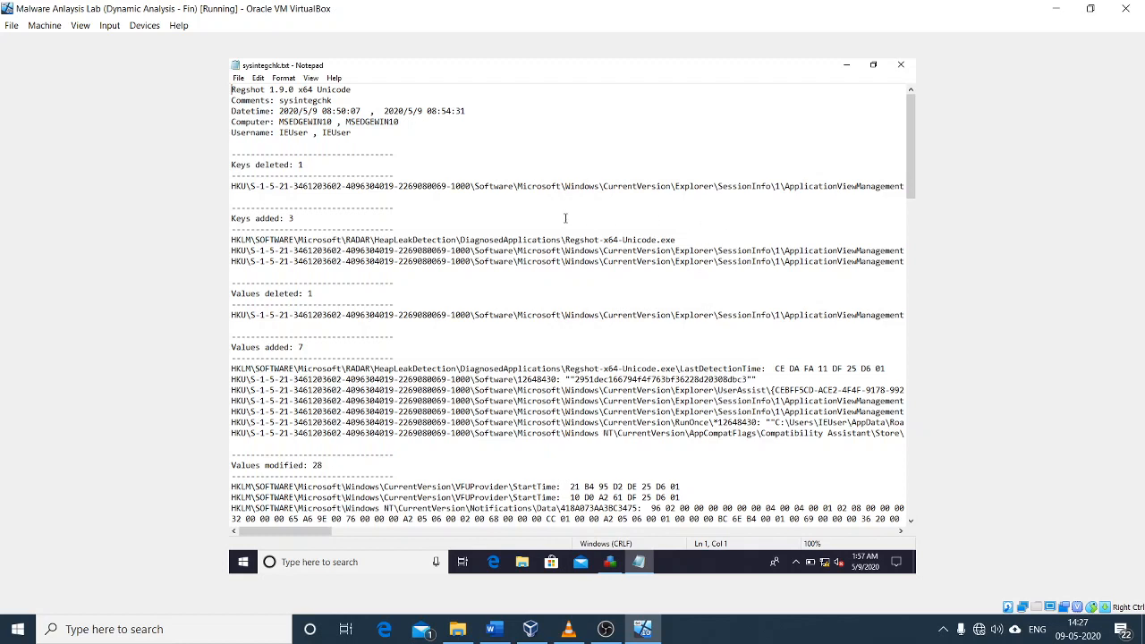
scroll(566, 218, down, 2)
scroll(565, 218, down, 3)
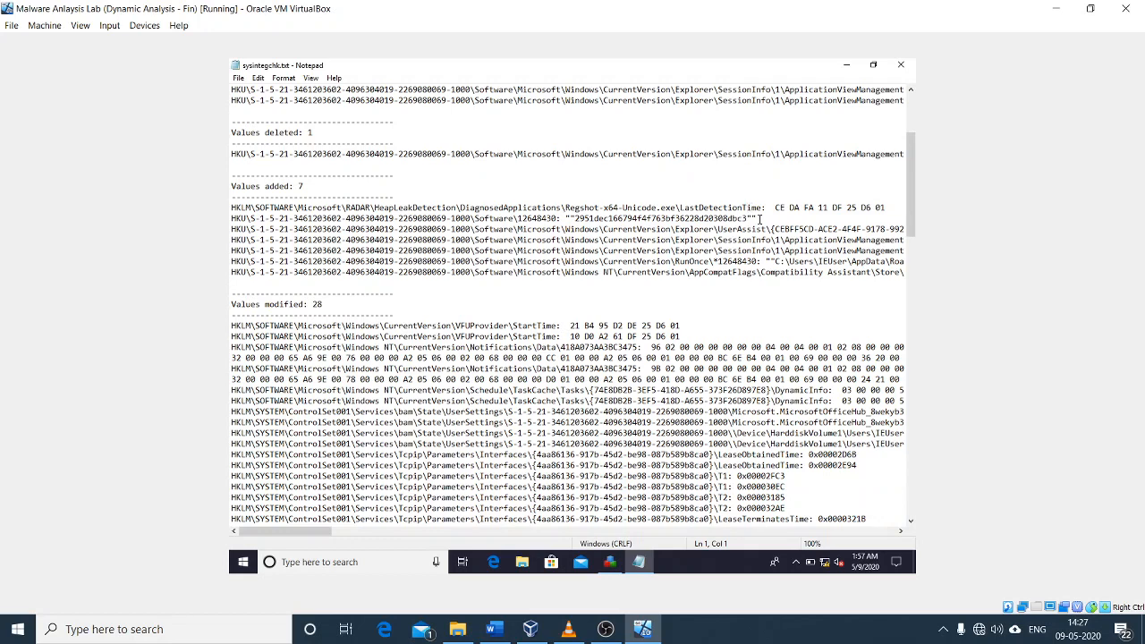
click(942, 630)
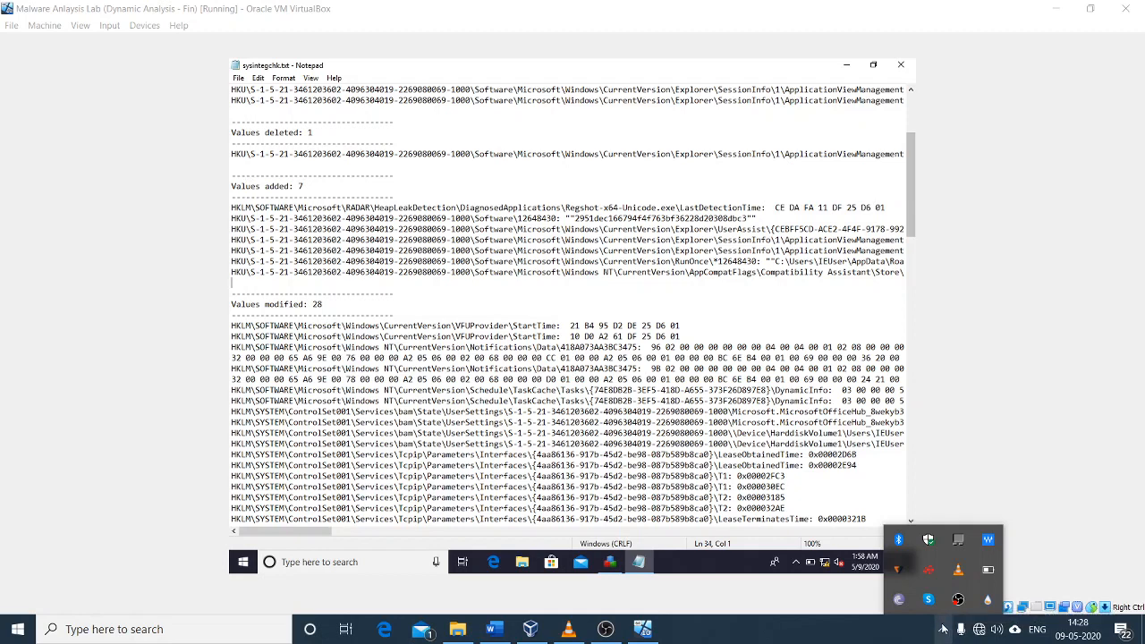
scroll(643, 255, up, 3)
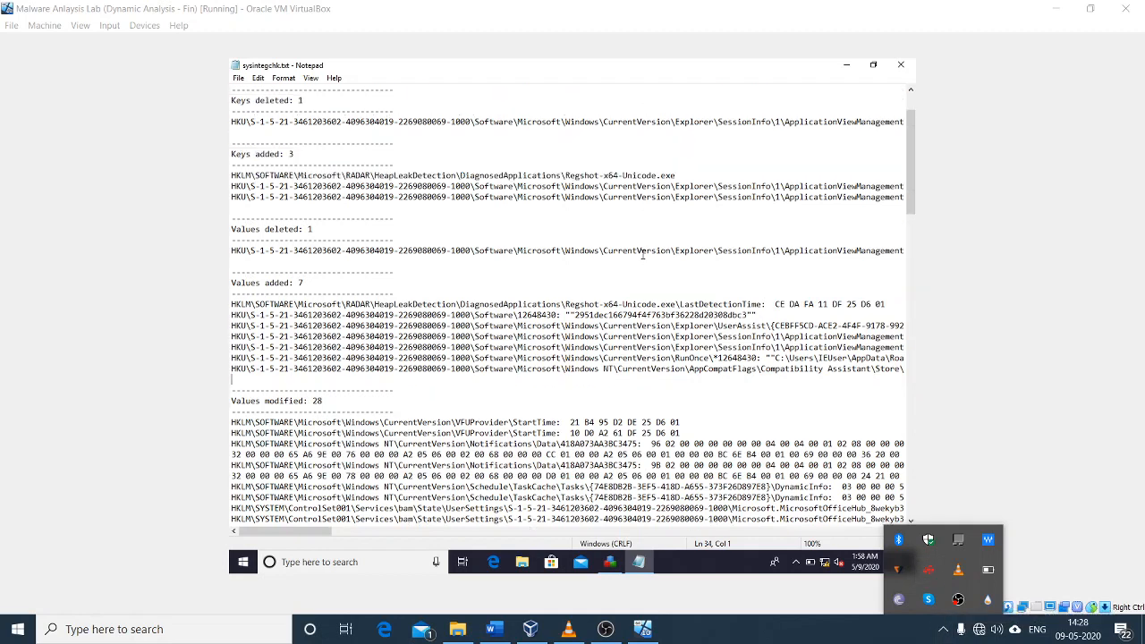
click(641, 252)
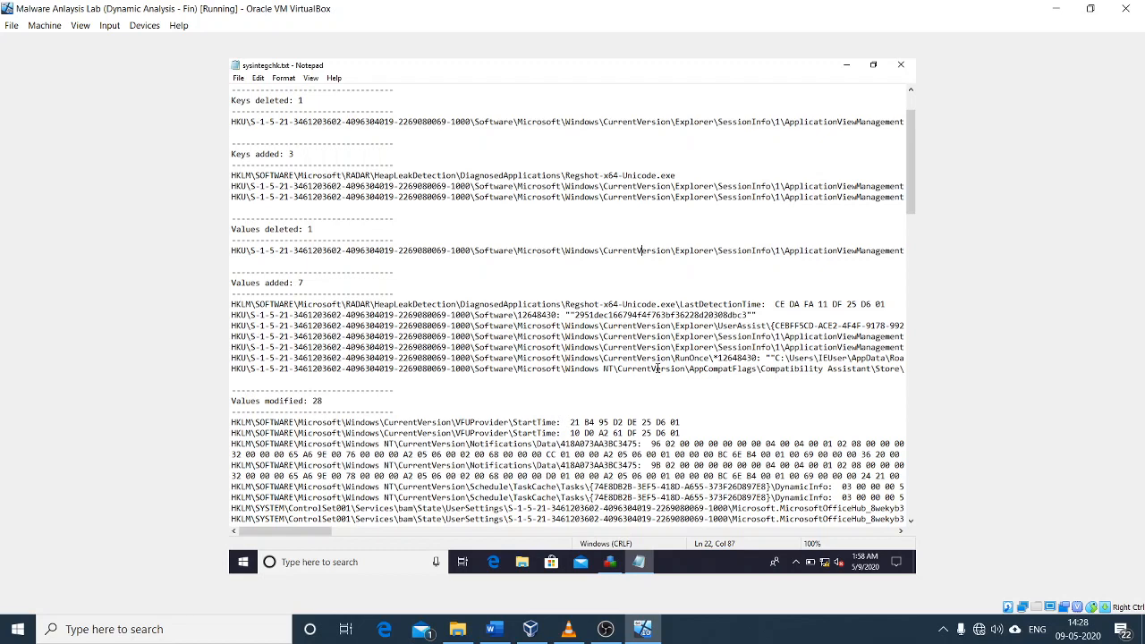
scroll(503, 310, down, 12)
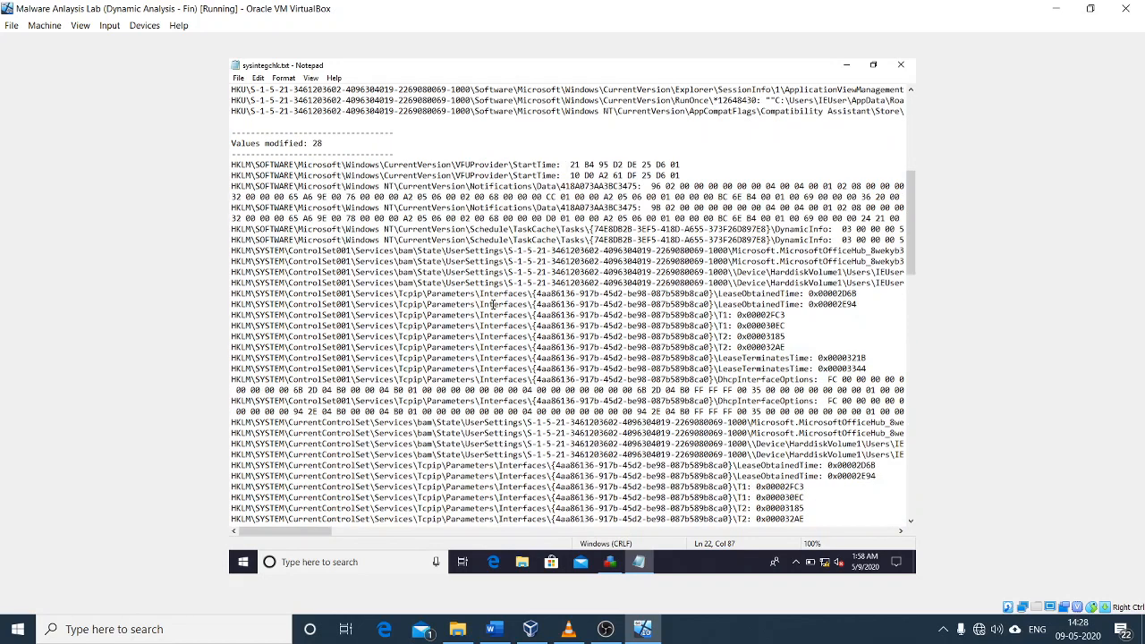
scroll(493, 304, down, 11)
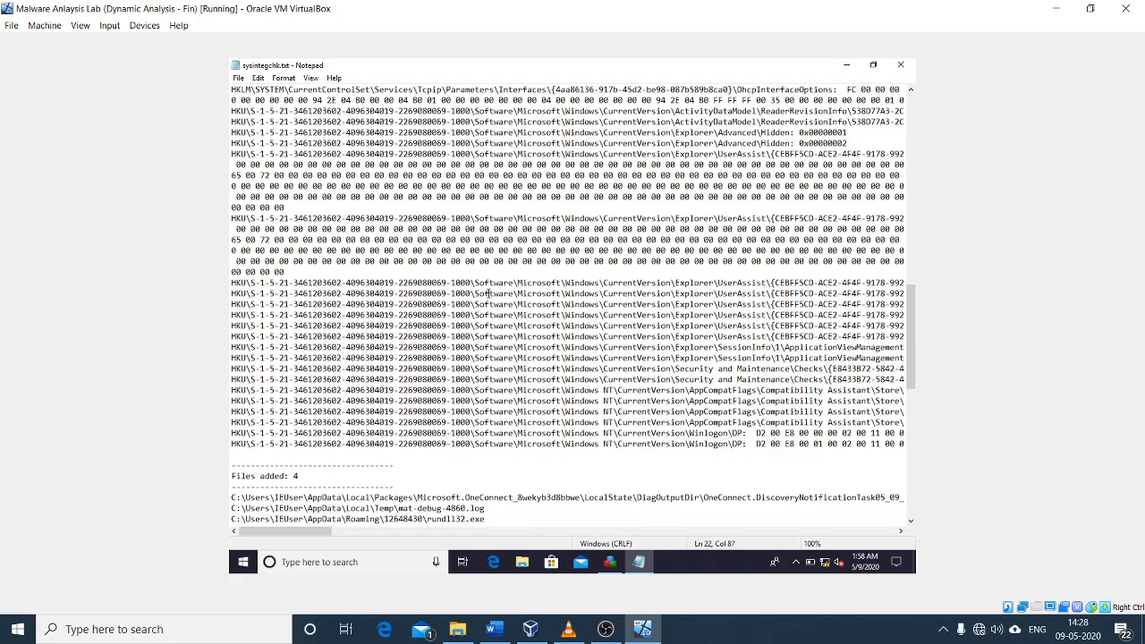
- Examine the log's sections on added and deleted files, highlighting each section heading
scroll(488, 293, down, 3)
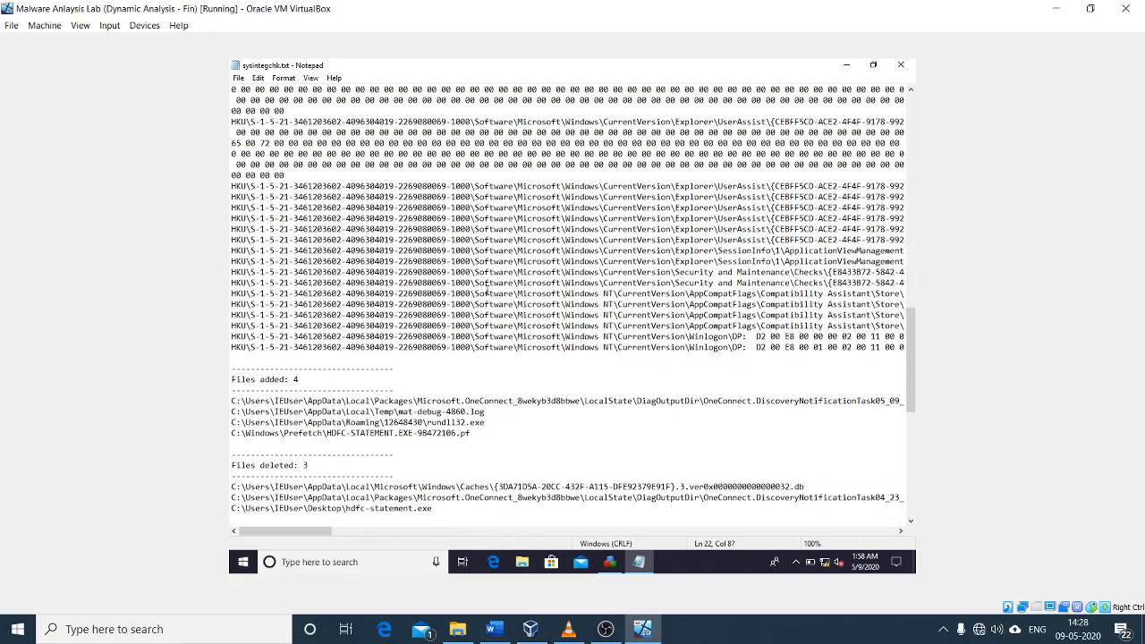
drag(309, 391, 231, 380)
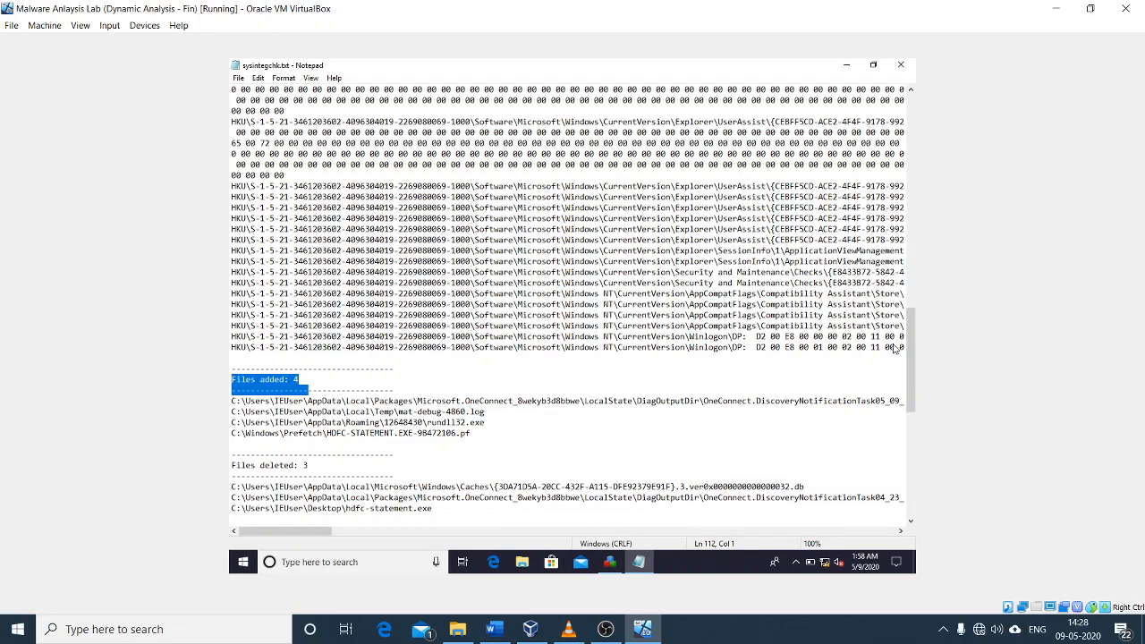
click(455, 384)
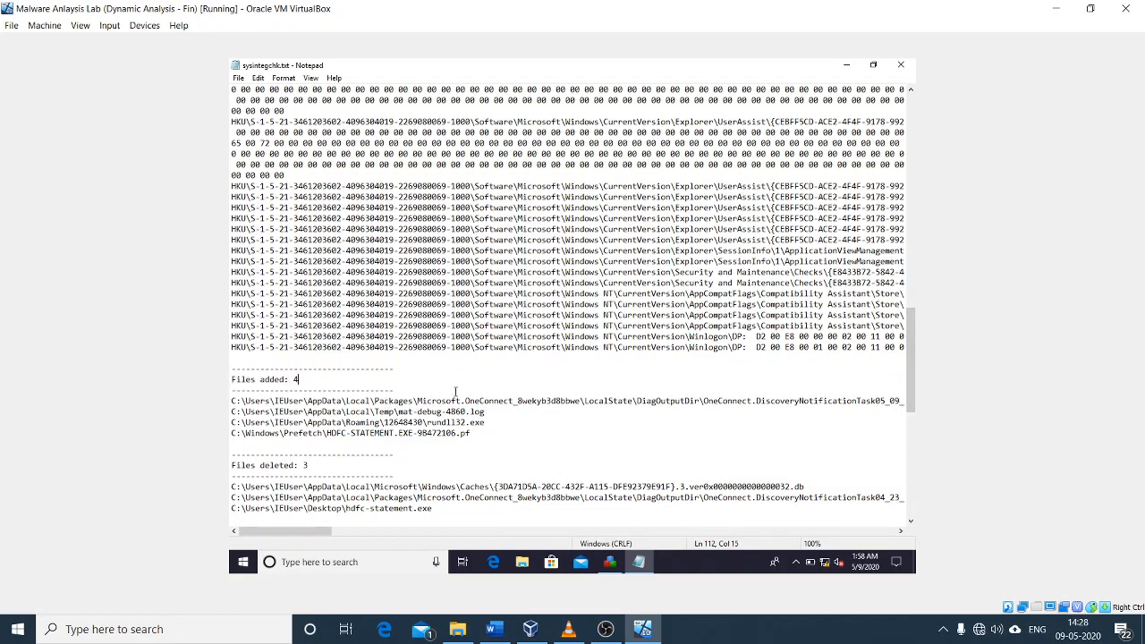
scroll(425, 384, down, 3)
drag(307, 368, 210, 357)
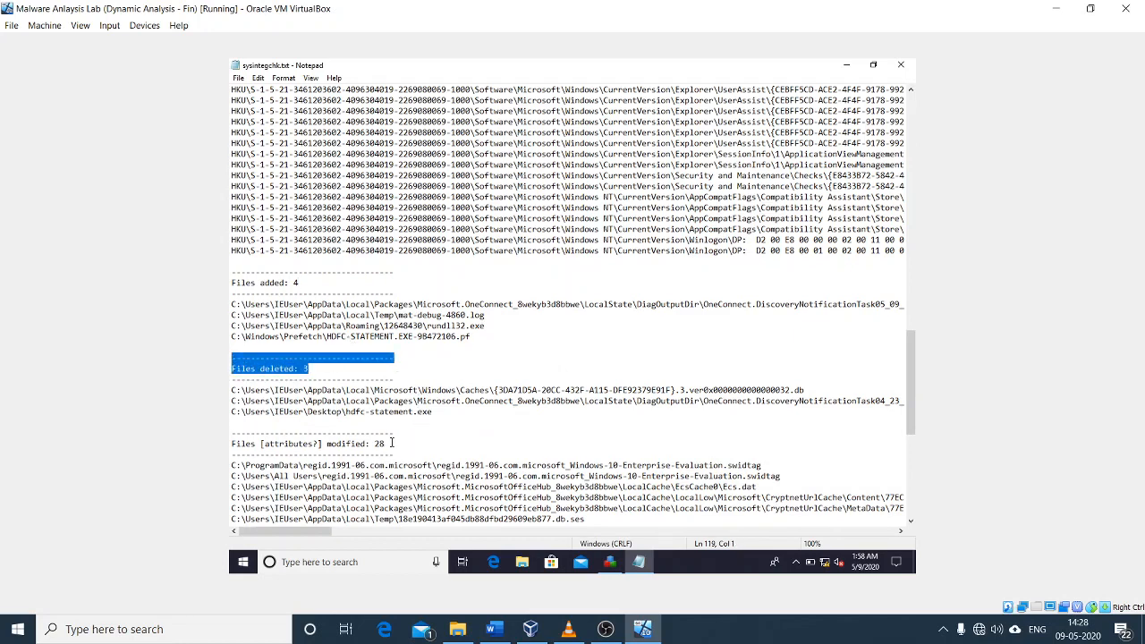
- Examine the section on modified files and highlight its list of file paths
drag(407, 443, 323, 443)
scroll(480, 400, down, 1)
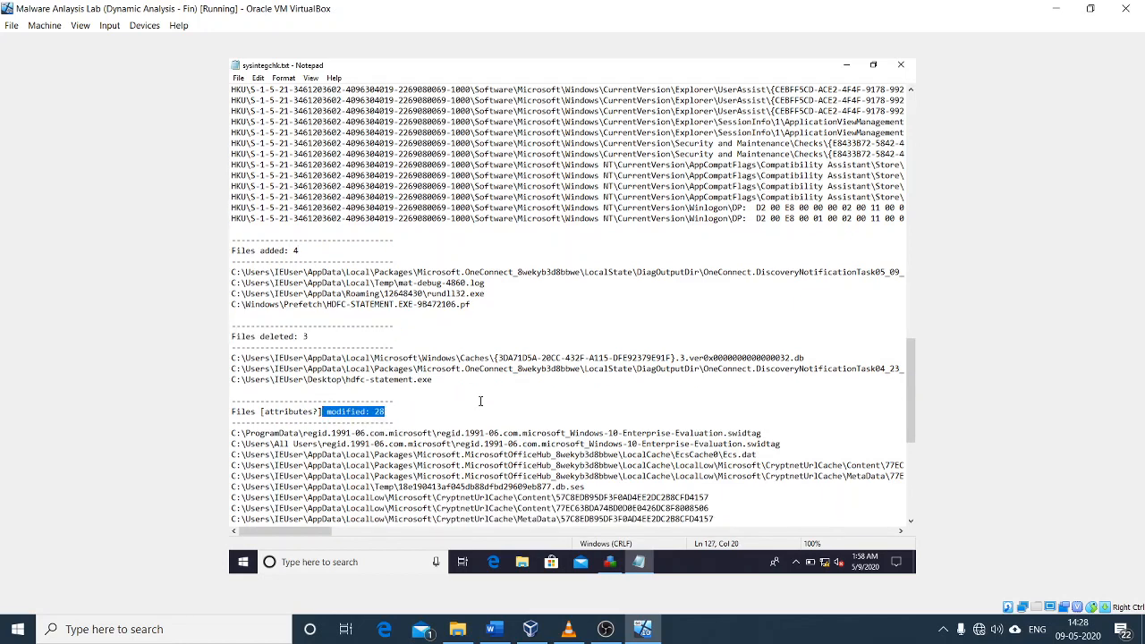
scroll(480, 400, down, 9)
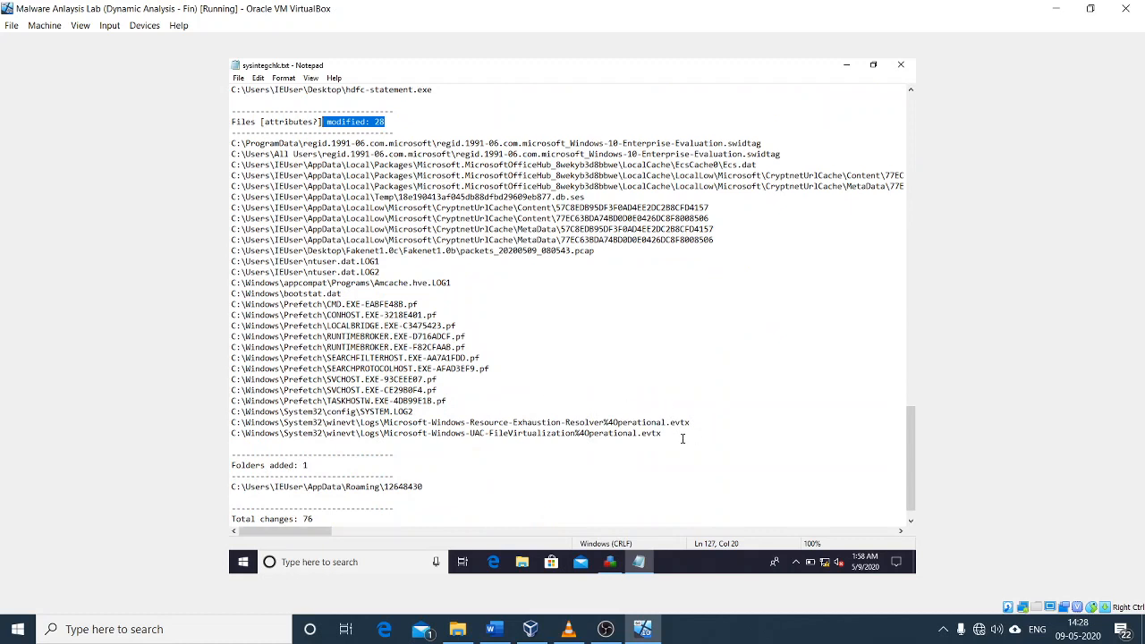
drag(681, 438, 232, 143)
click(327, 229)
drag(660, 433, 284, 154)
scroll(284, 143, down, 1)
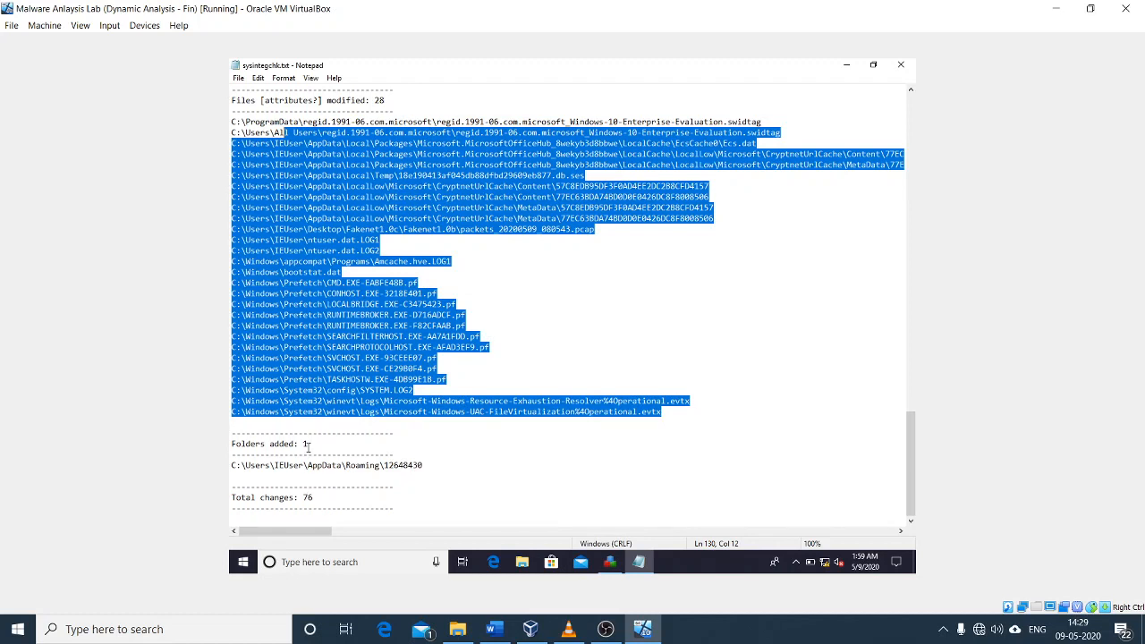
- Examine the added folder's path under AppData\Roaming and highlight the log's total changes line
drag(309, 443, 239, 444)
click(442, 471)
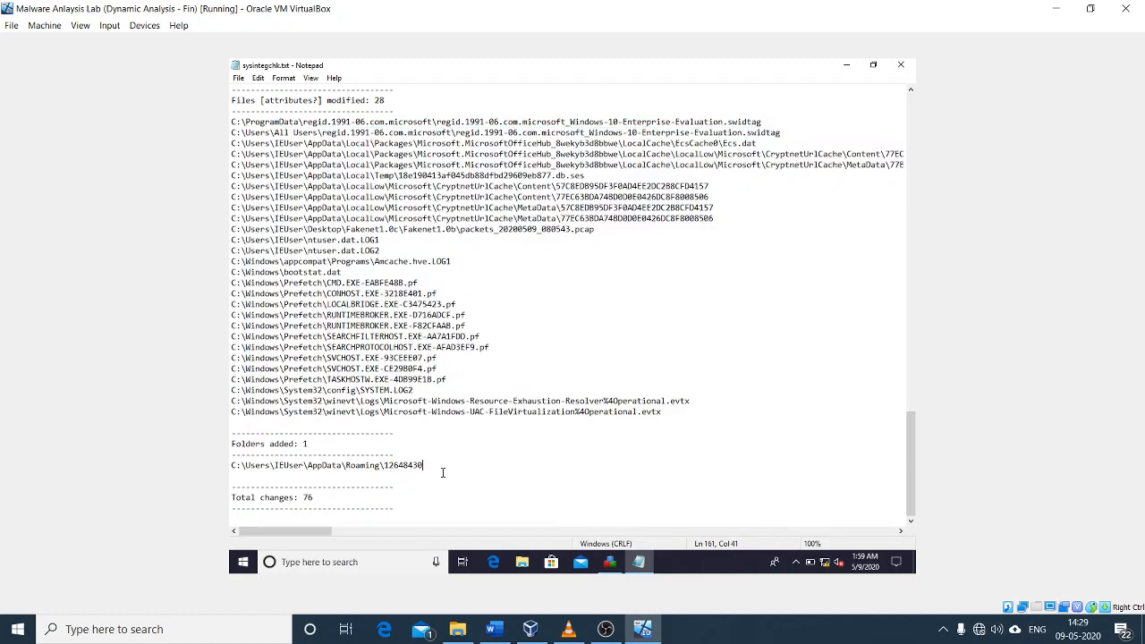
double_click(318, 467)
double_click(374, 465)
drag(383, 466, 430, 466)
drag(317, 497, 155, 495)
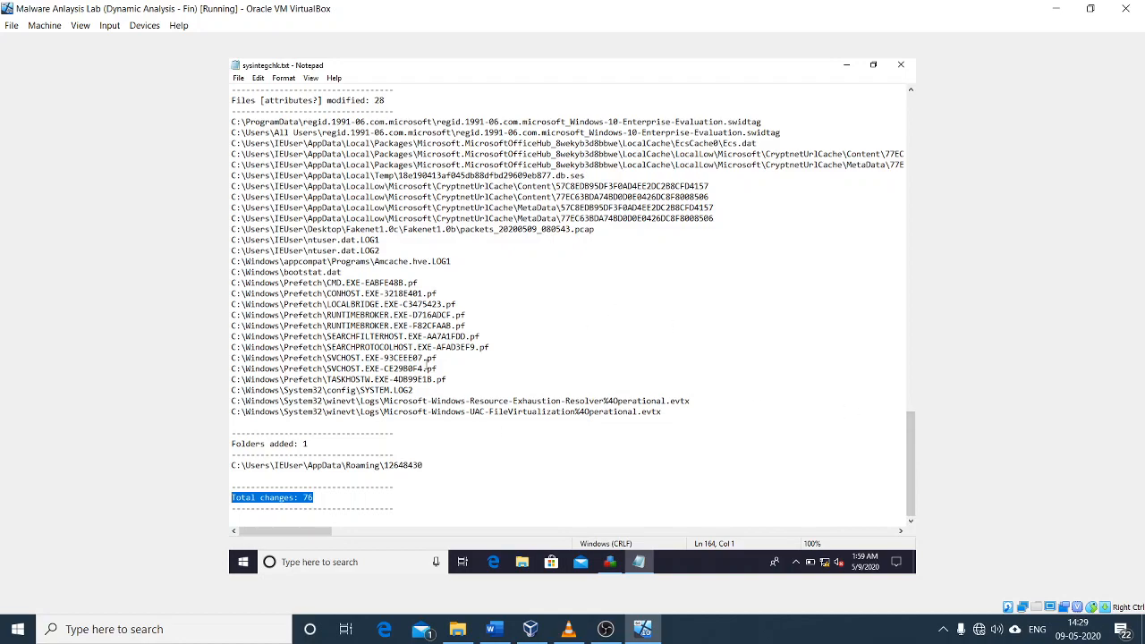
- Return to the beginning of the log and highlight the headings for deleted and added keys and values
scroll(531, 386, up, 20)
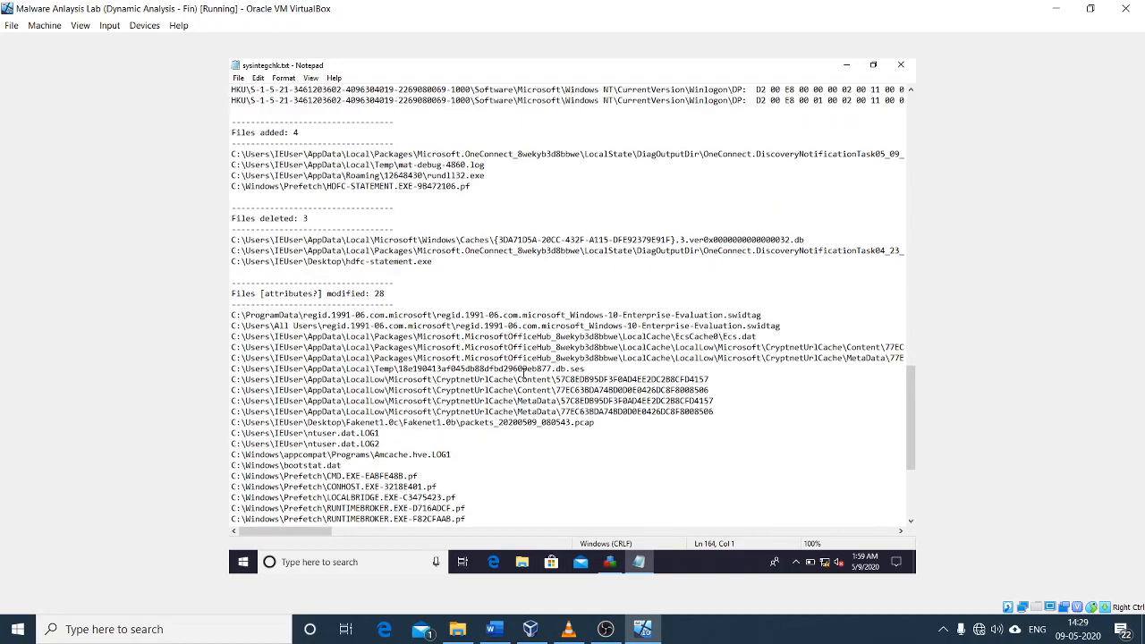
scroll(523, 380, up, 7)
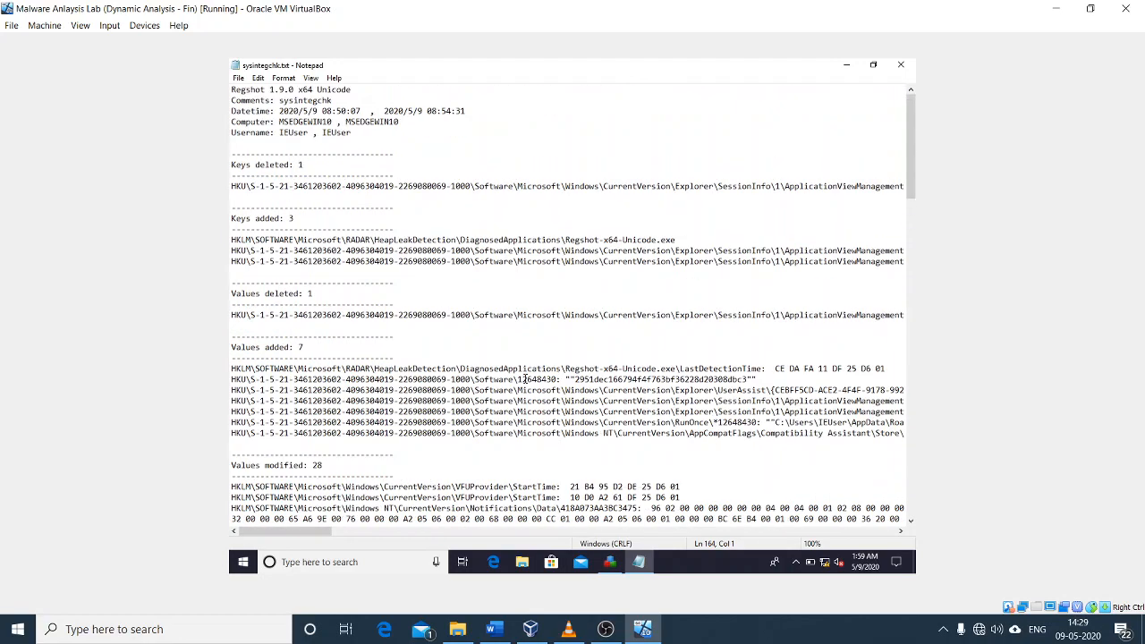
drag(313, 168, 236, 165)
drag(296, 219, 231, 219)
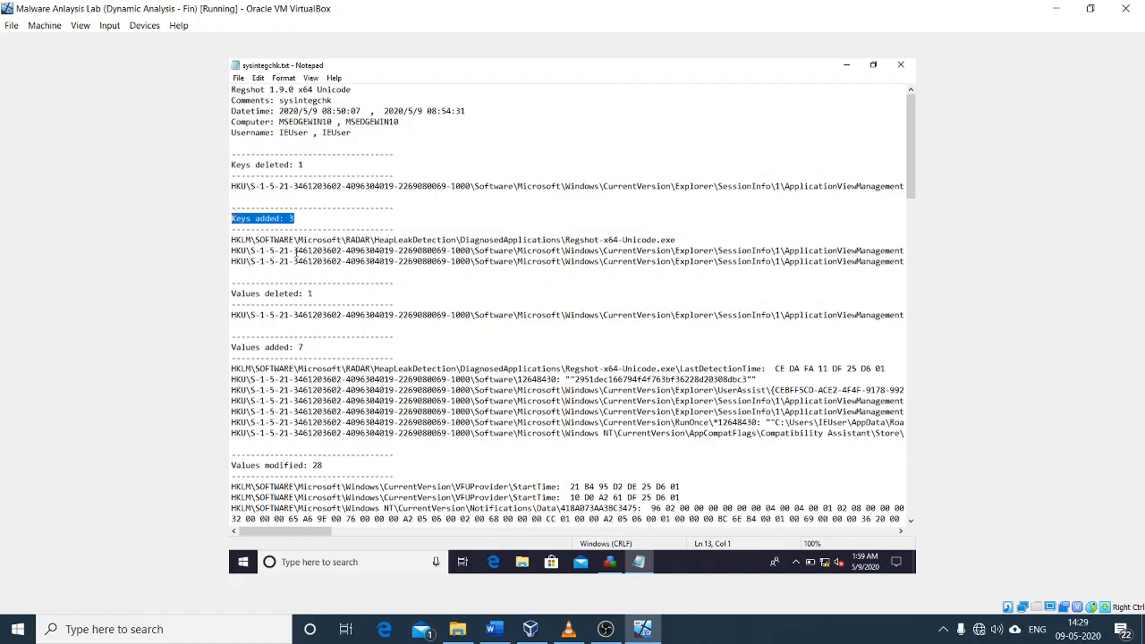
drag(327, 289, 218, 292)
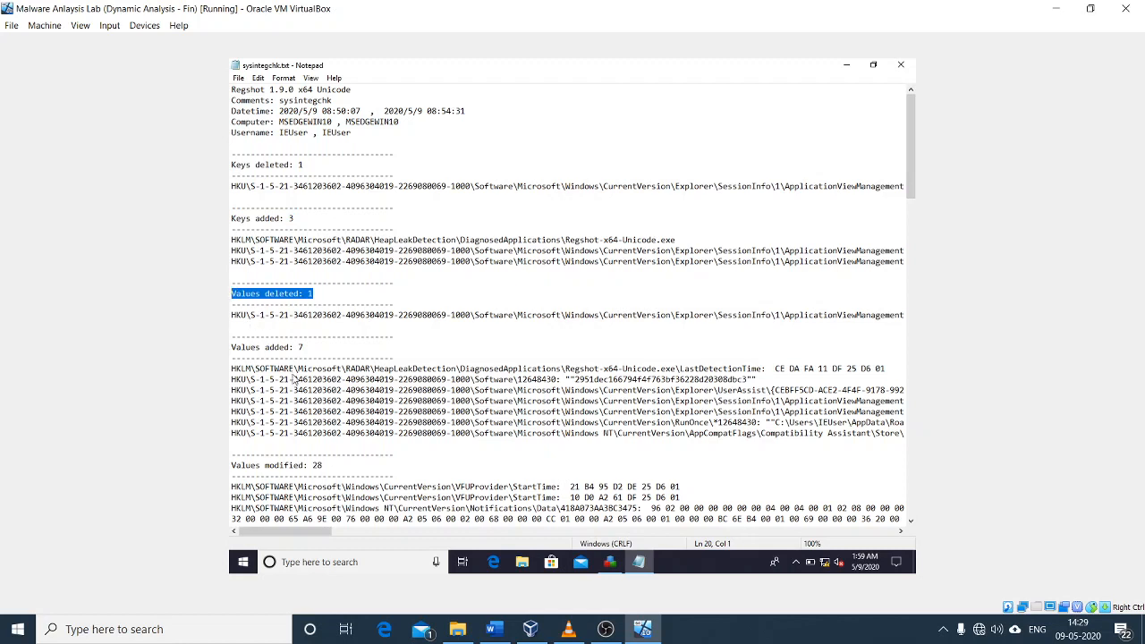
click(306, 347)
drag(306, 347, 225, 347)
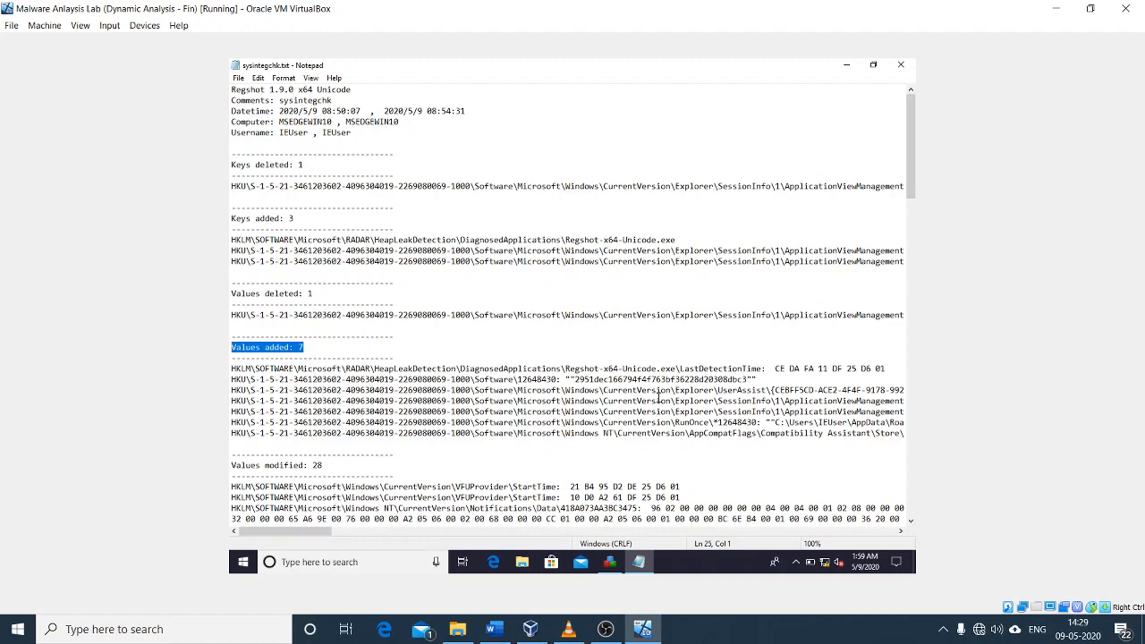
- Review the file change sections again through to the added folder 12648430 at the end of the log
scroll(652, 397, down, 20)
scroll(656, 394, down, 7)
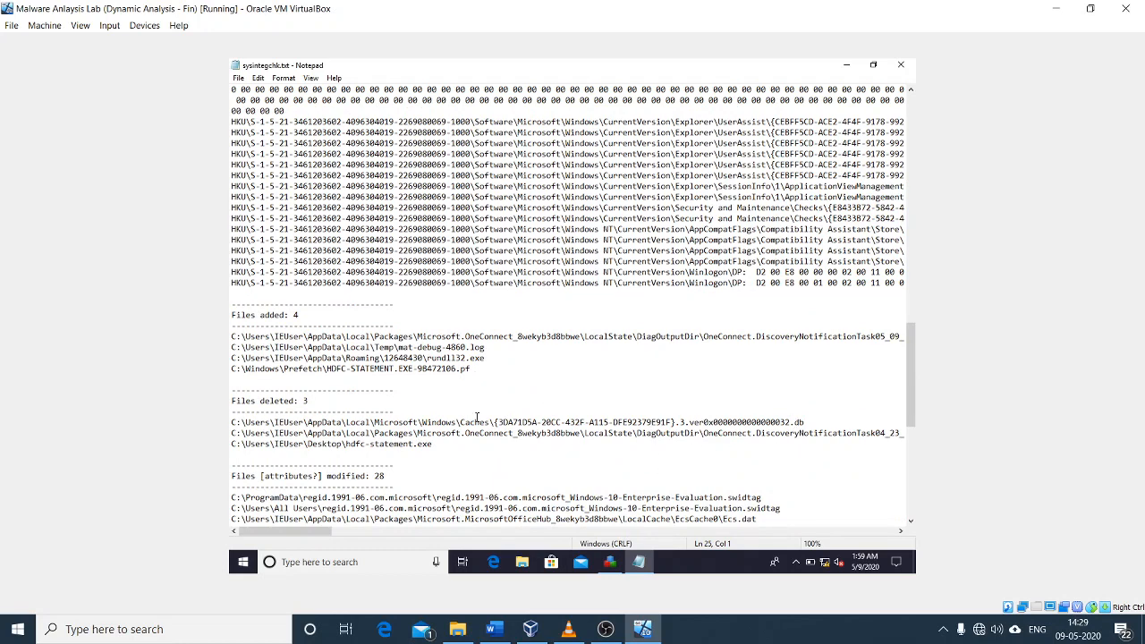
scroll(440, 422, down, 2)
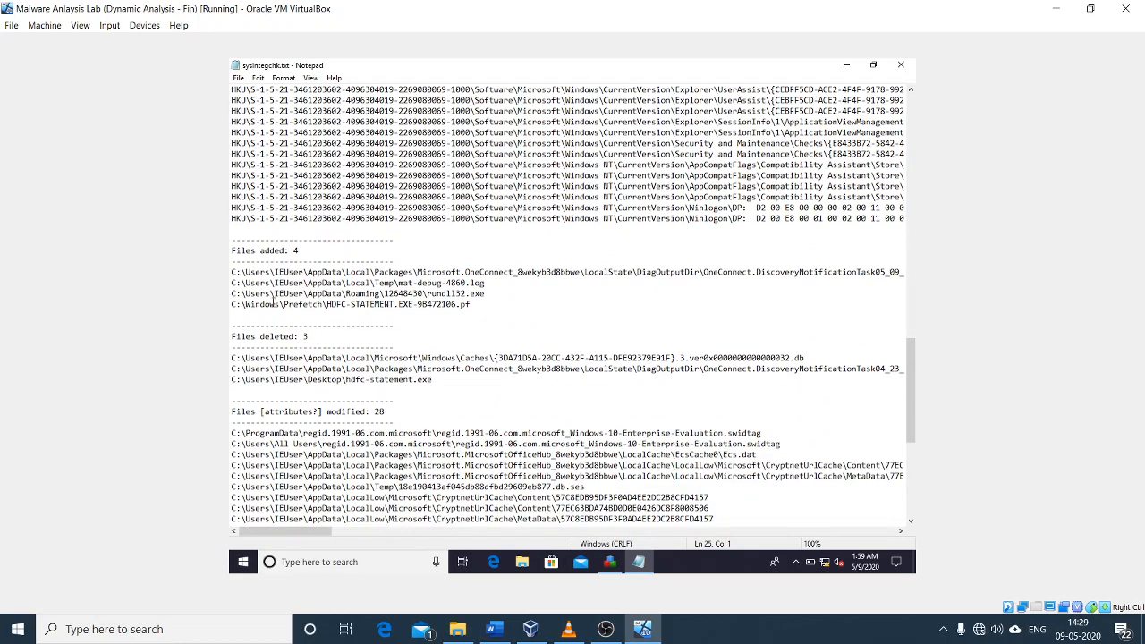
scroll(322, 360, down, 10)
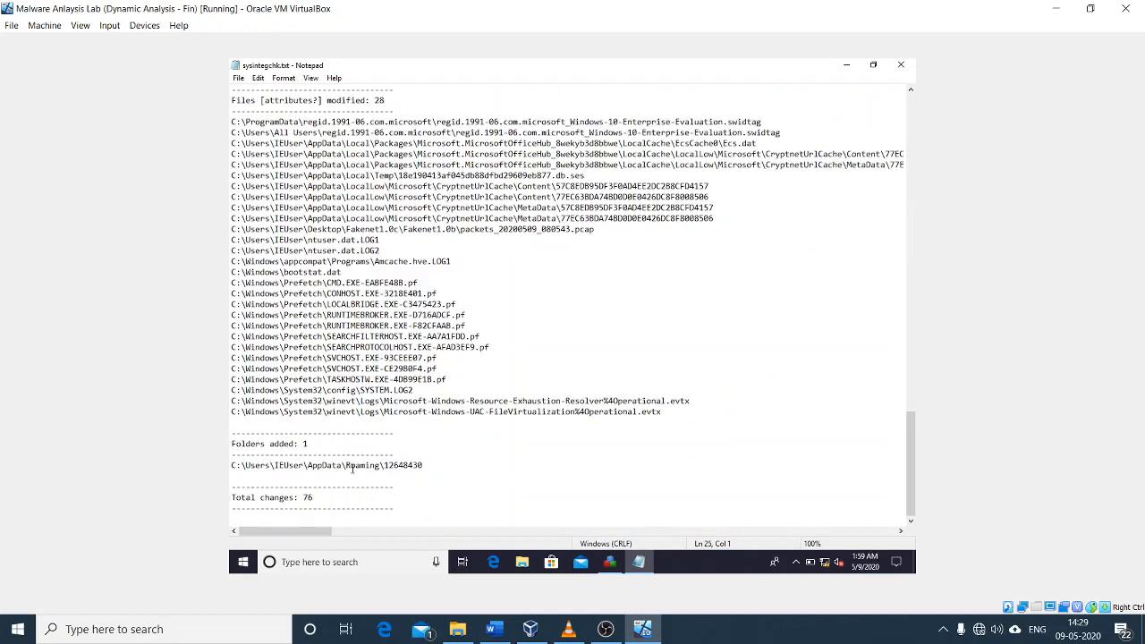
drag(421, 465, 425, 465)
- Locate rundll32.exe in the 12648430 folder among the added files and highlight that part of its path
scroll(487, 456, up, 2)
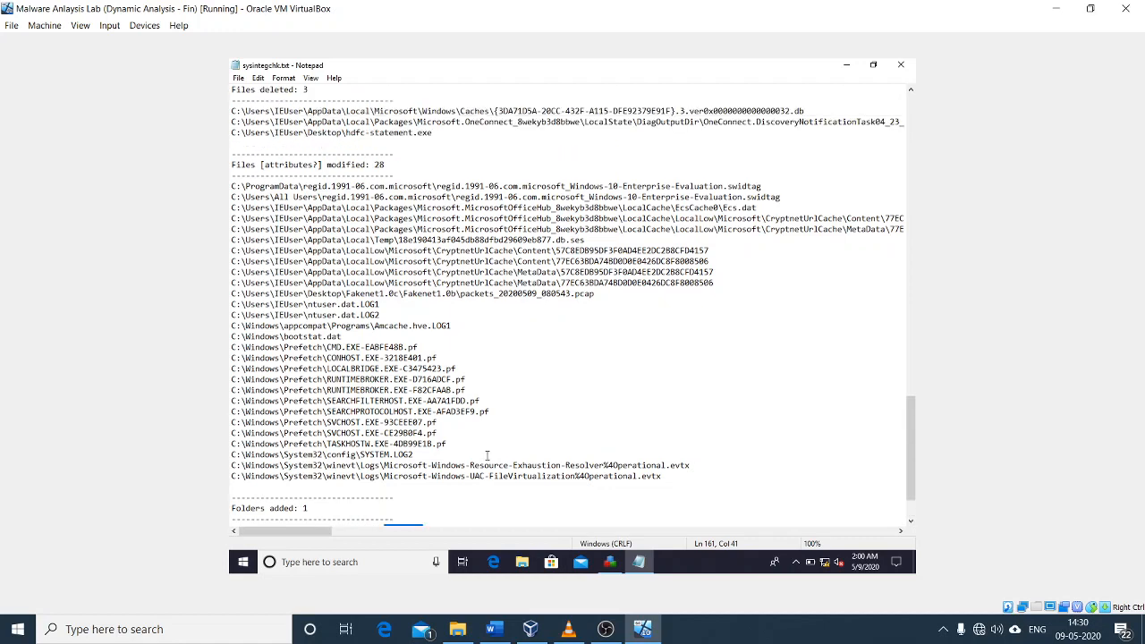
scroll(487, 456, up, 8)
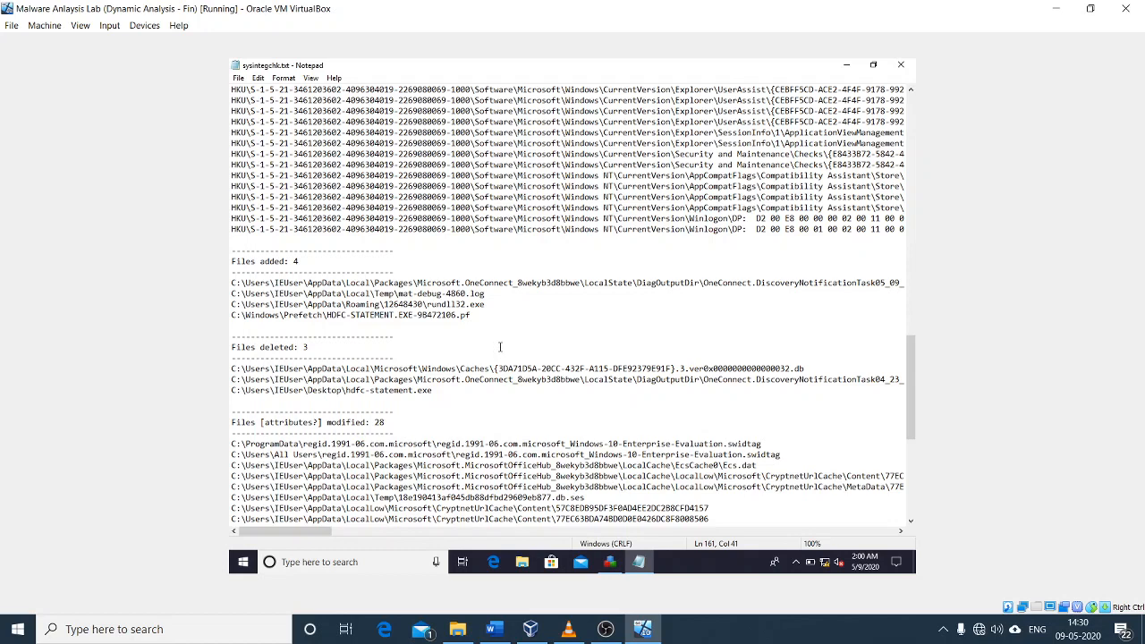
drag(428, 304, 380, 305)
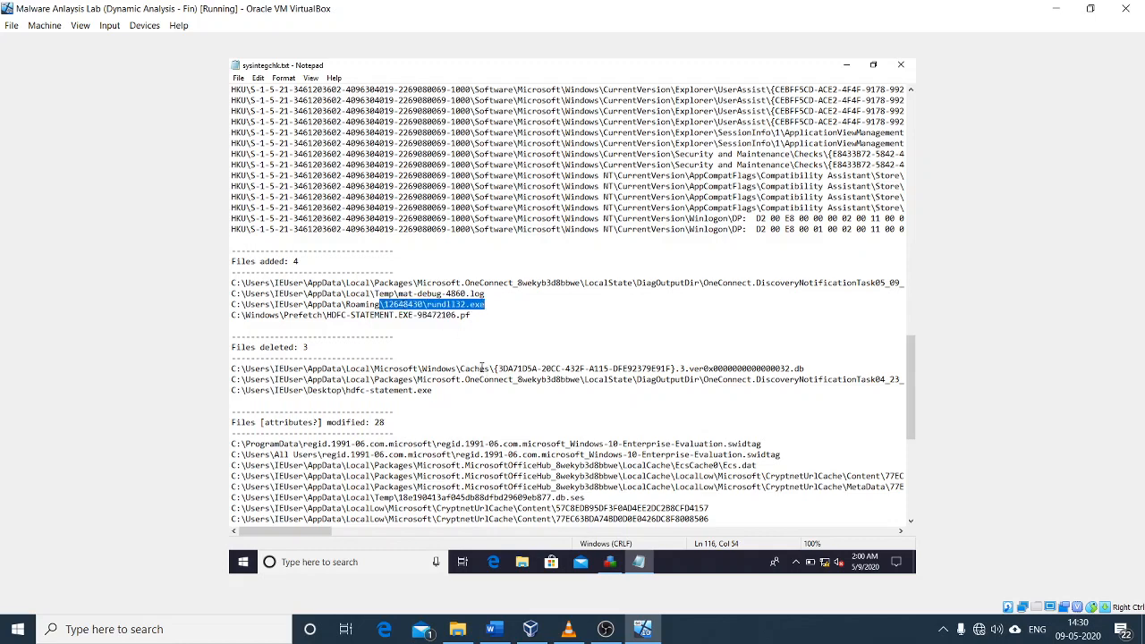
scroll(677, 431, down, 1)
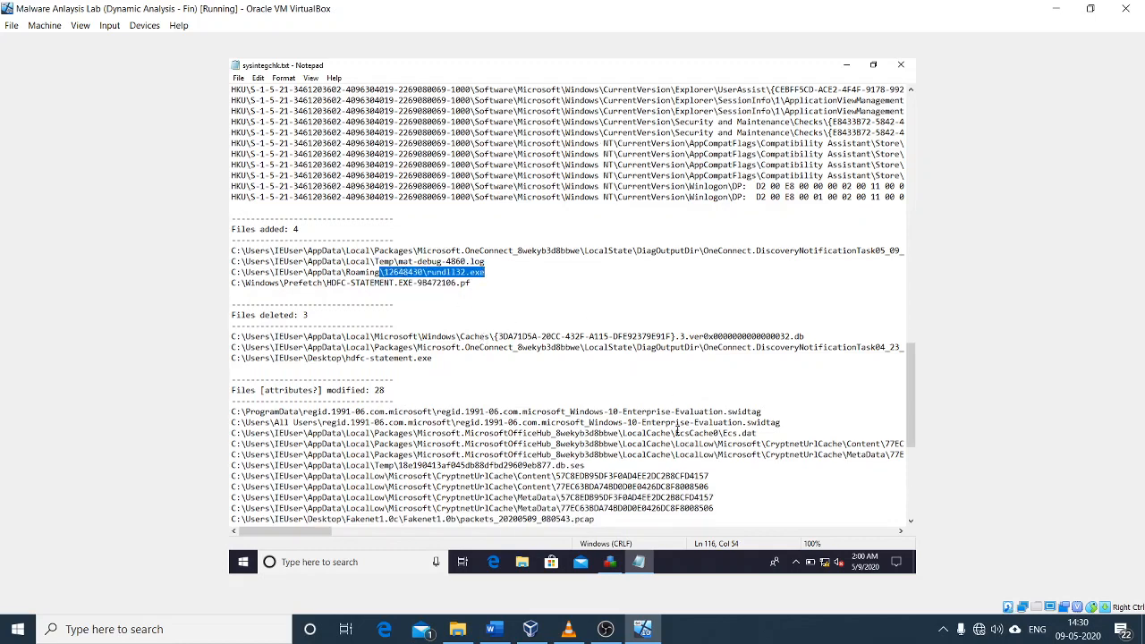
- Go back to the log's registry sections and inspect the individual deleted and added key and value entries
scroll(677, 430, up, 20)
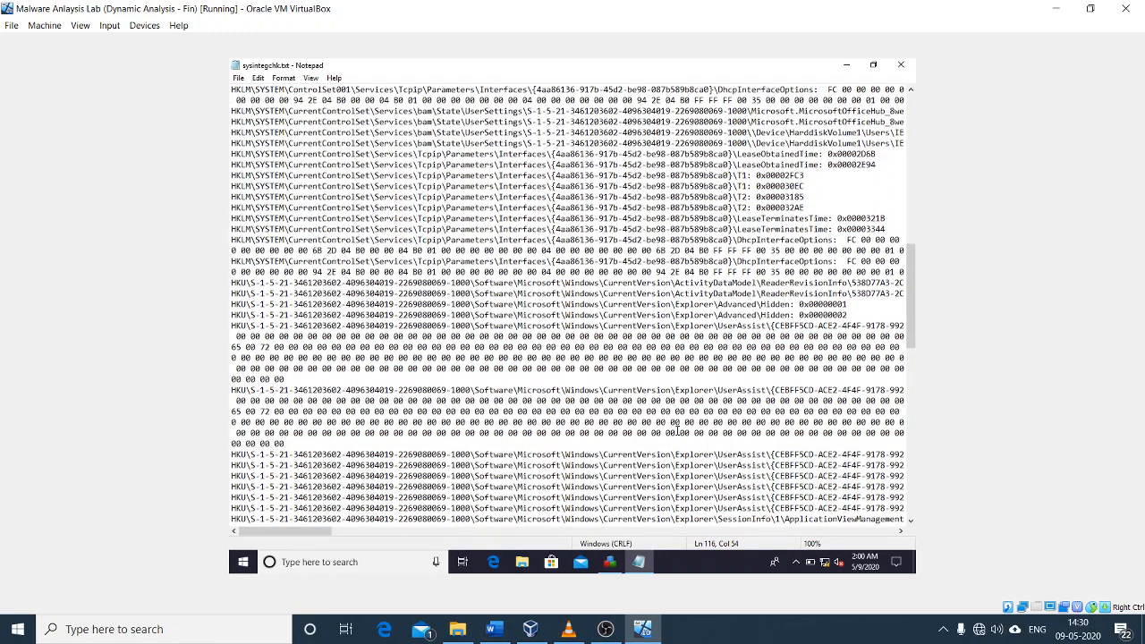
scroll(677, 430, up, 20)
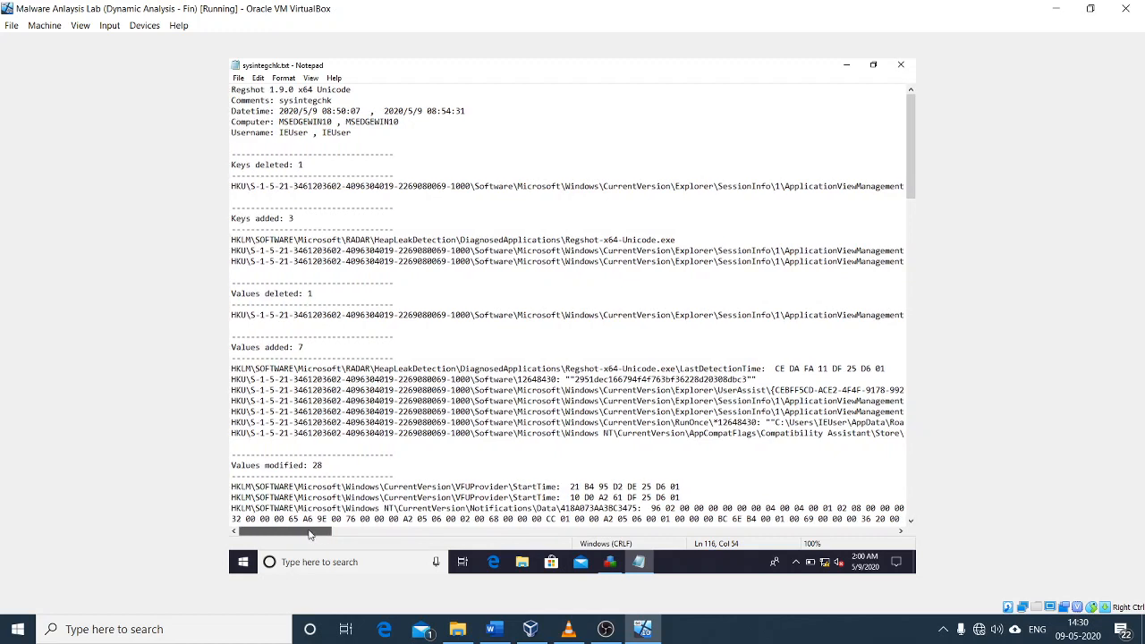
drag(488, 186, 585, 200)
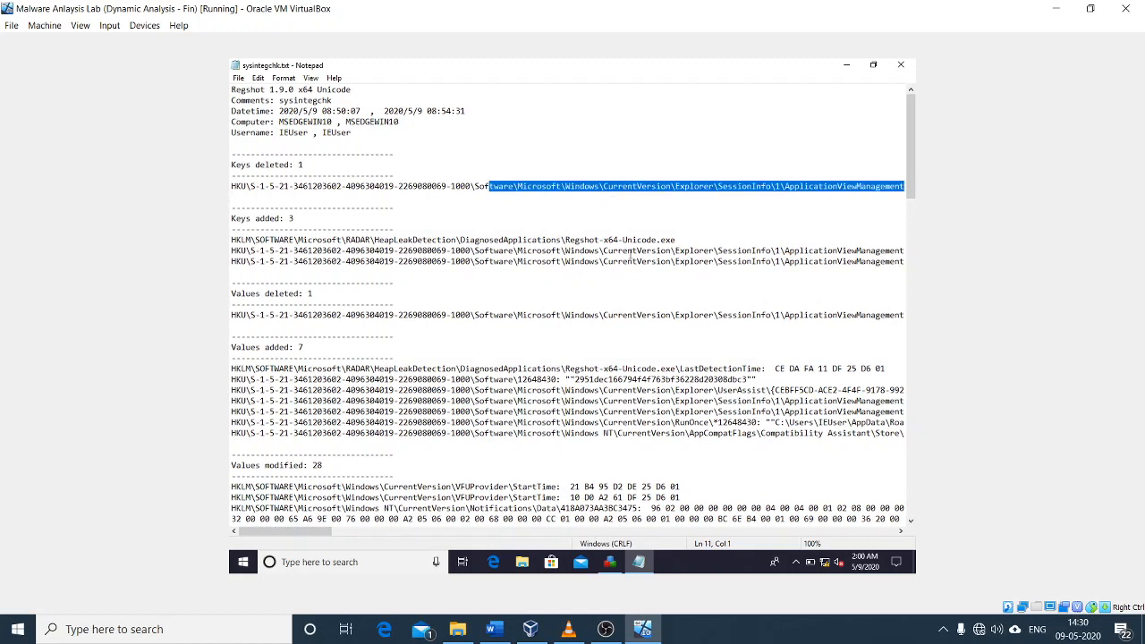
drag(585, 240, 622, 251)
drag(794, 316, 890, 315)
click(789, 368)
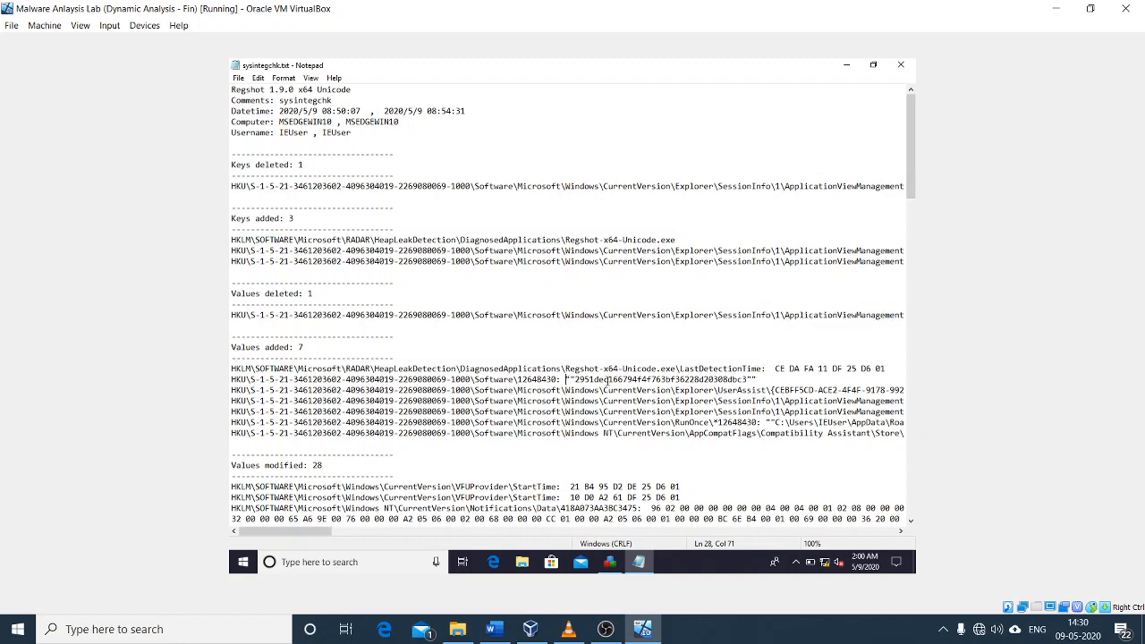
- Highlight the data string of the added registry value Software\12648430
drag(566, 379, 714, 380)
click(757, 379)
drag(565, 379, 730, 380)
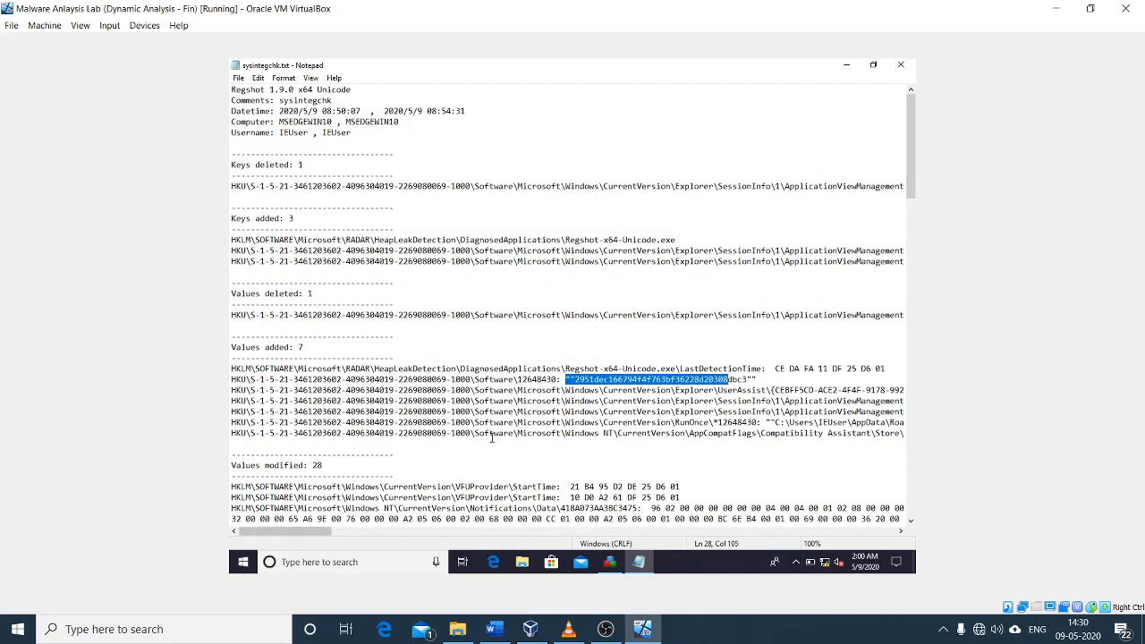
- Inspect the added RunOnce value *12648430 and highlight the full rundll32.exe path it points to
drag(361, 423, 753, 422)
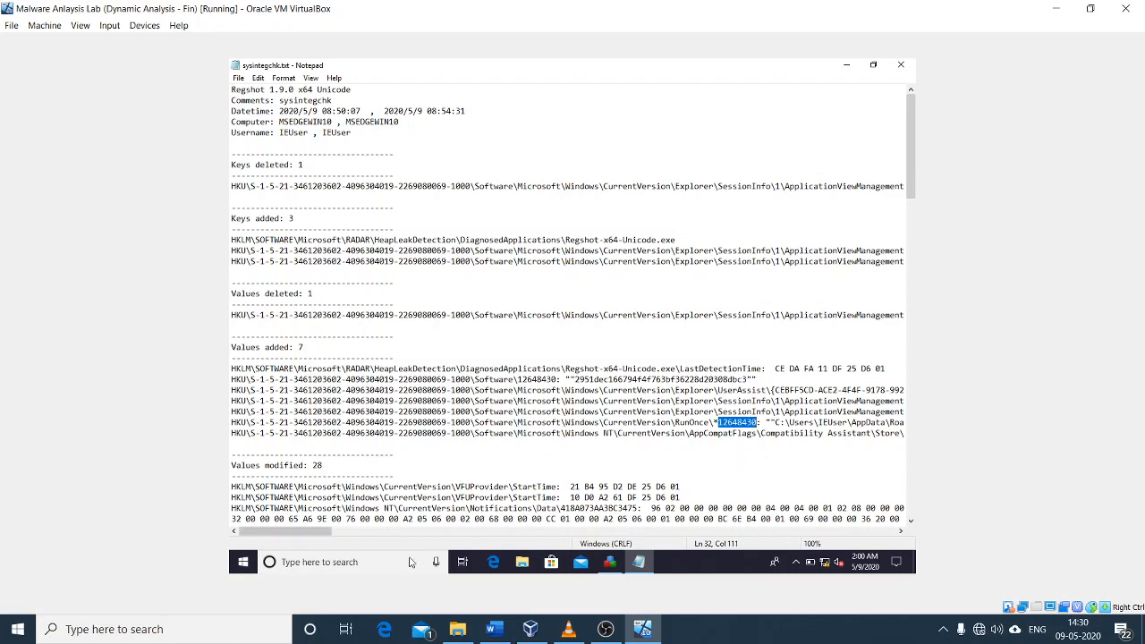
drag(291, 532, 358, 533)
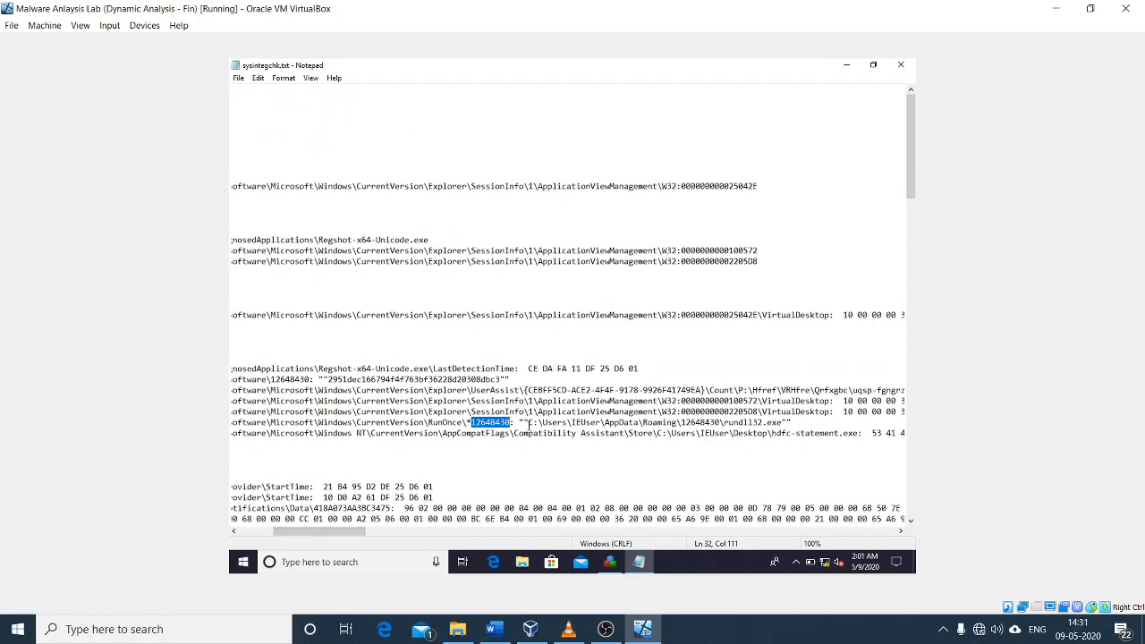
drag(528, 425, 774, 422)
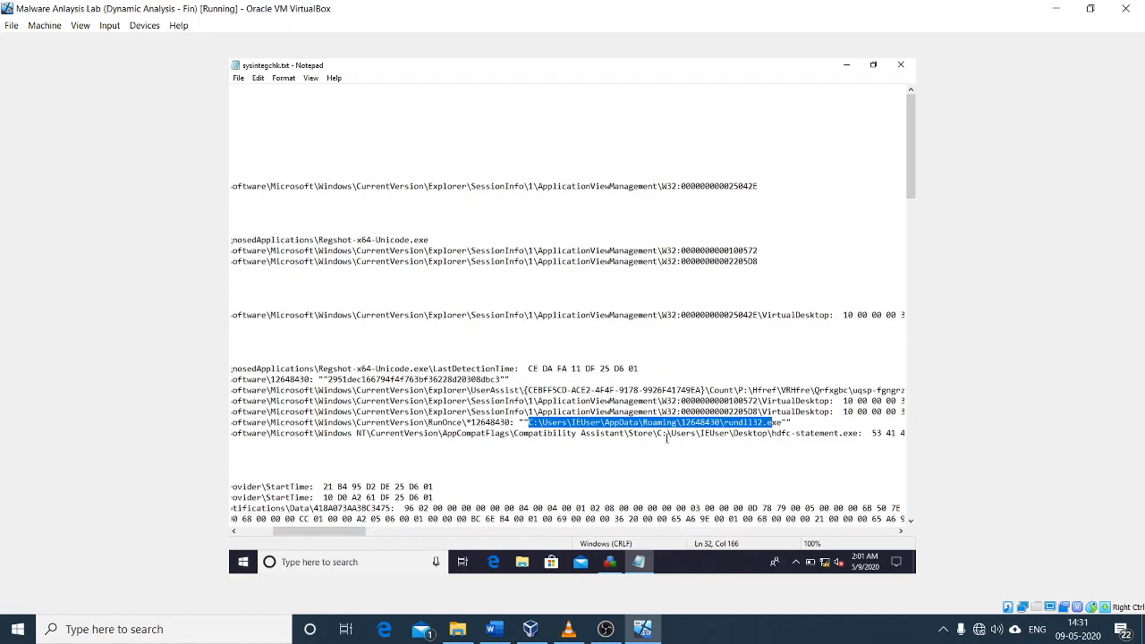
drag(348, 531, 262, 534)
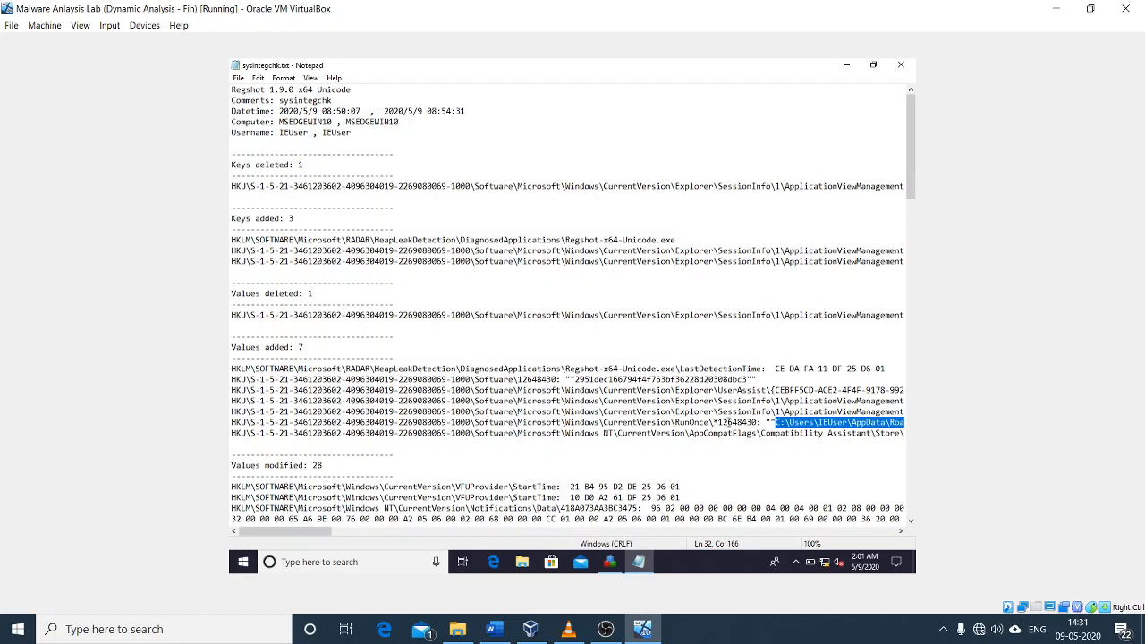
drag(721, 422, 903, 422)
click(749, 422)
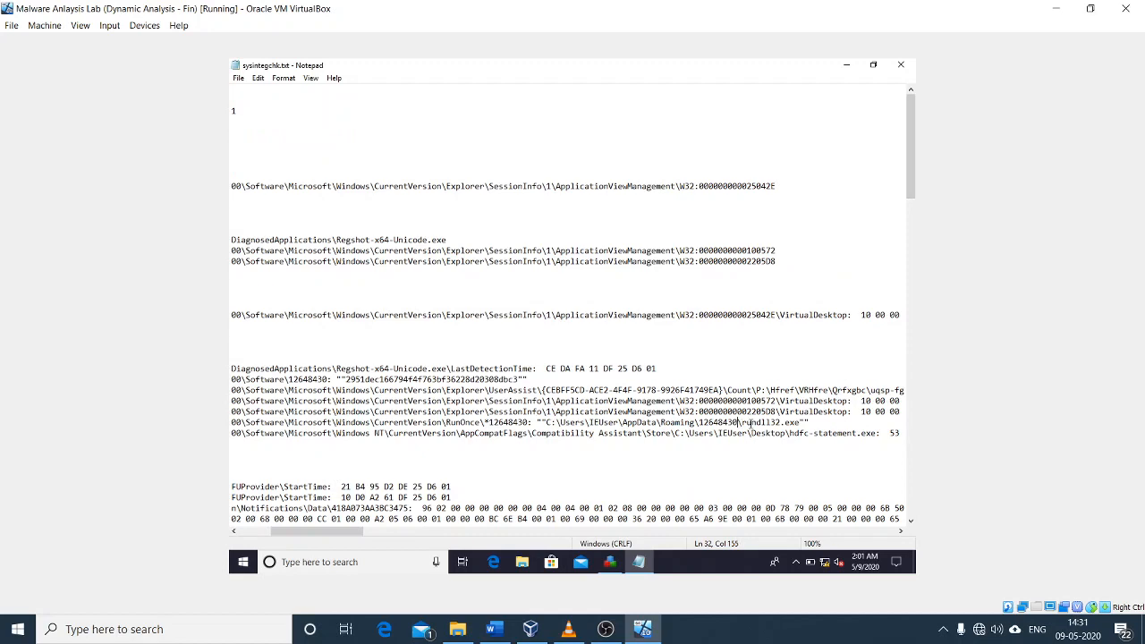
drag(739, 422, 798, 423)
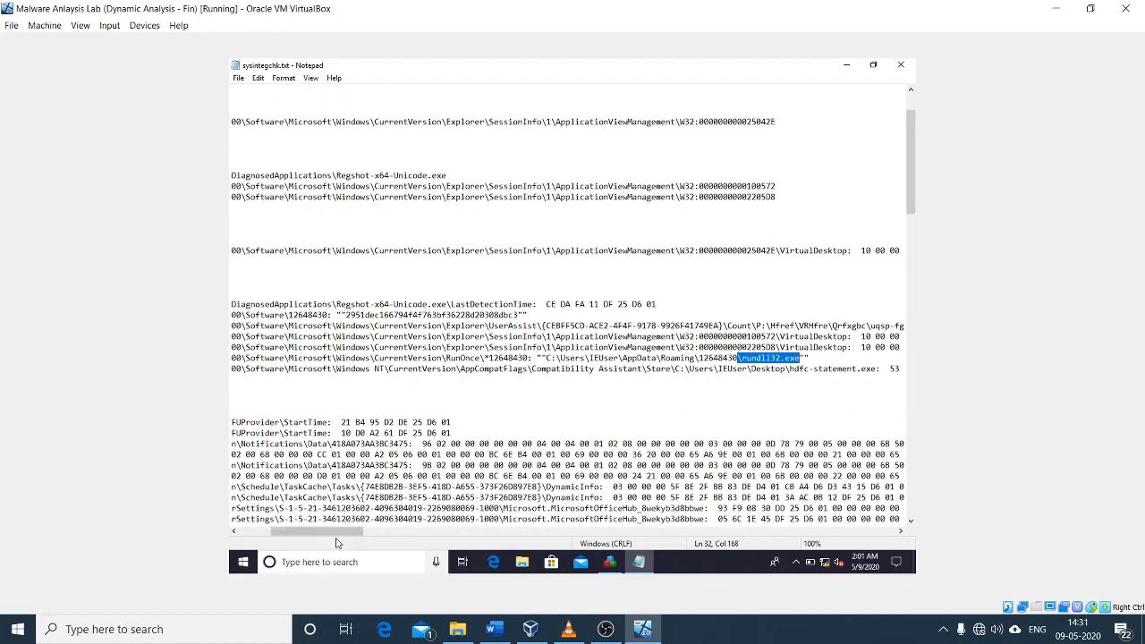
drag(346, 531, 308, 531)
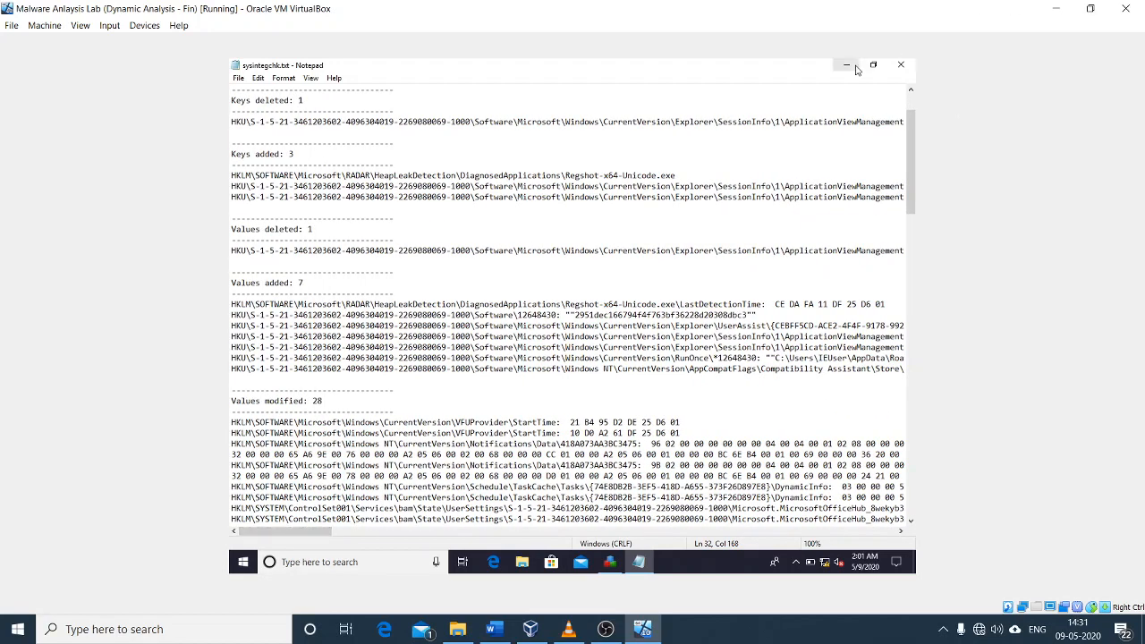
- Minimize the sysintegchk.txt log and open a File Explorer window in the virtual machine
click(846, 64)
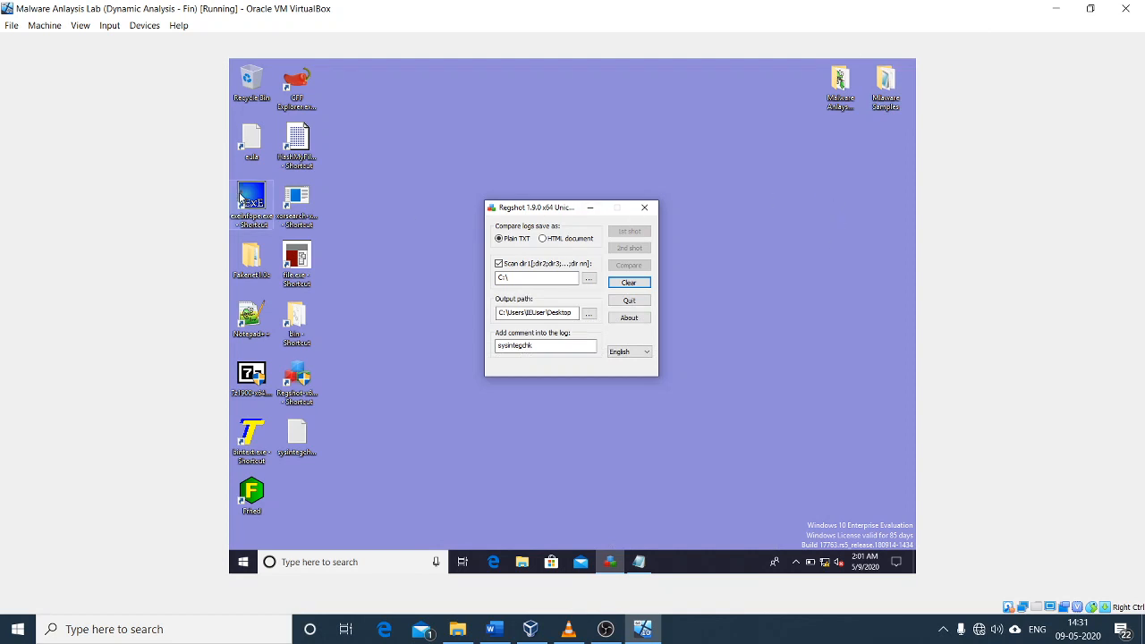
click(526, 567)
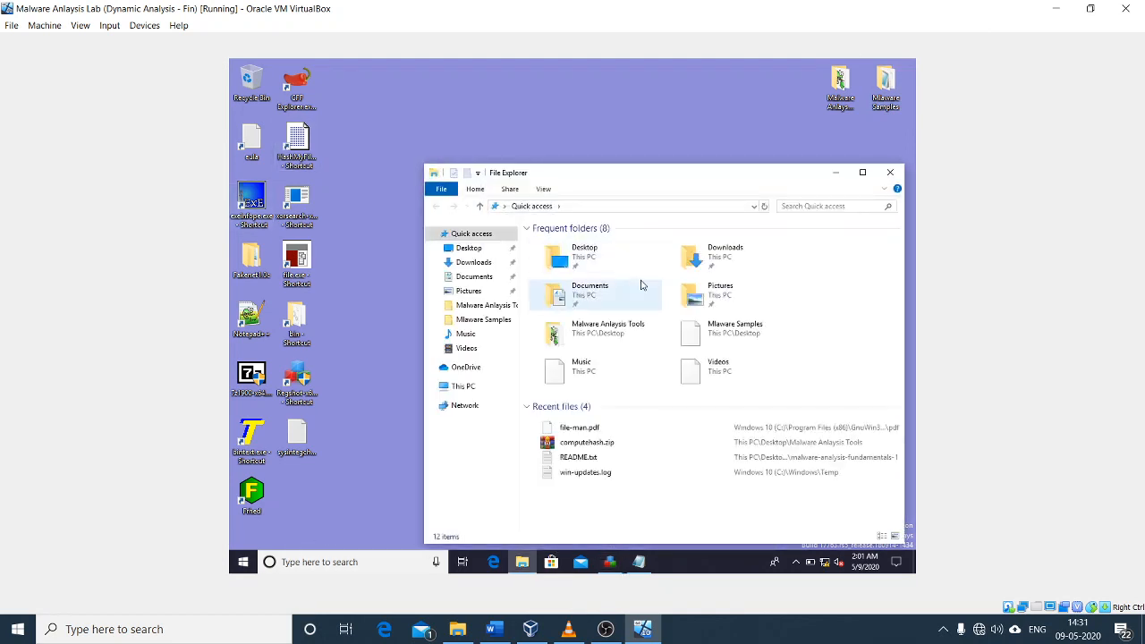
- Open the Windows 10 (C:) drive from This PC
click(460, 386)
double_click(600, 405)
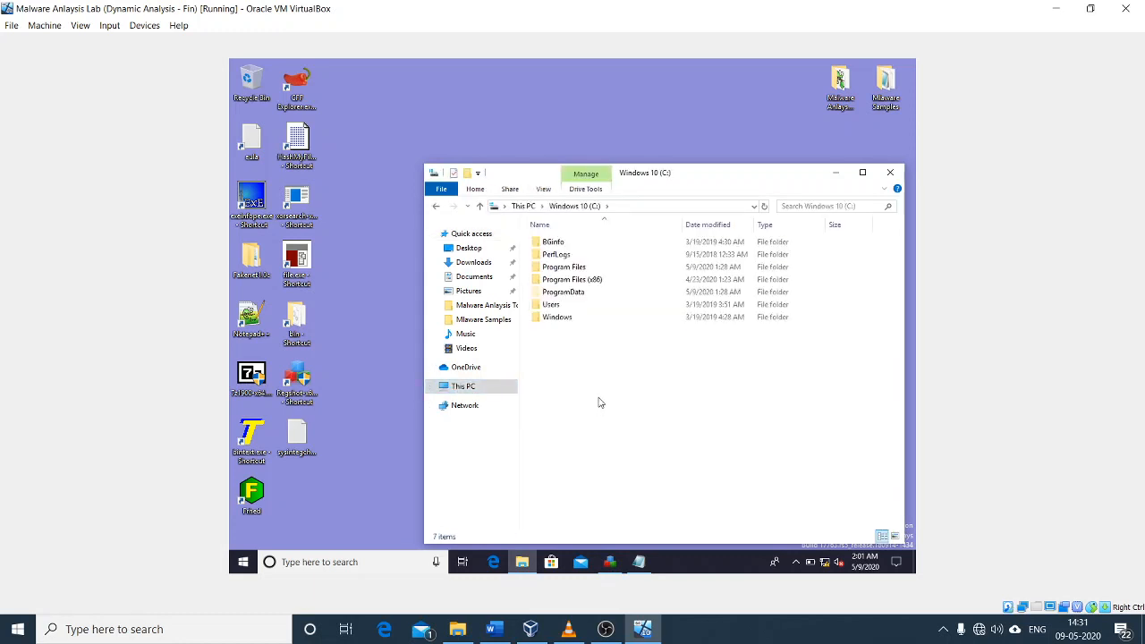
- Turn off the display of hidden items and file name extensions for the C: drive listing
click(542, 192)
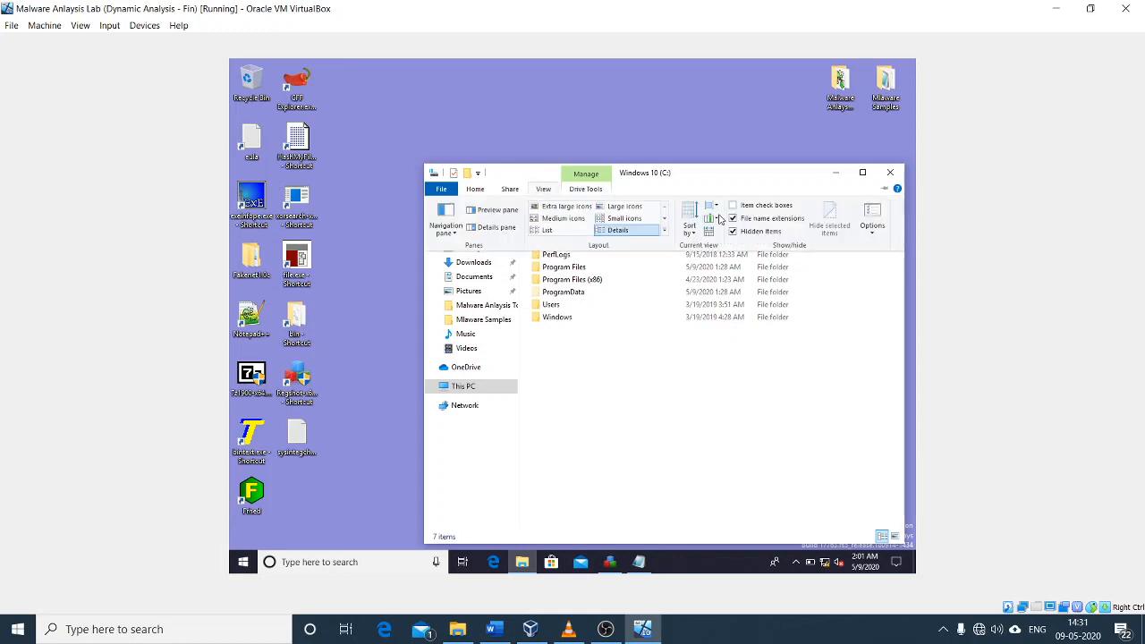
click(739, 233)
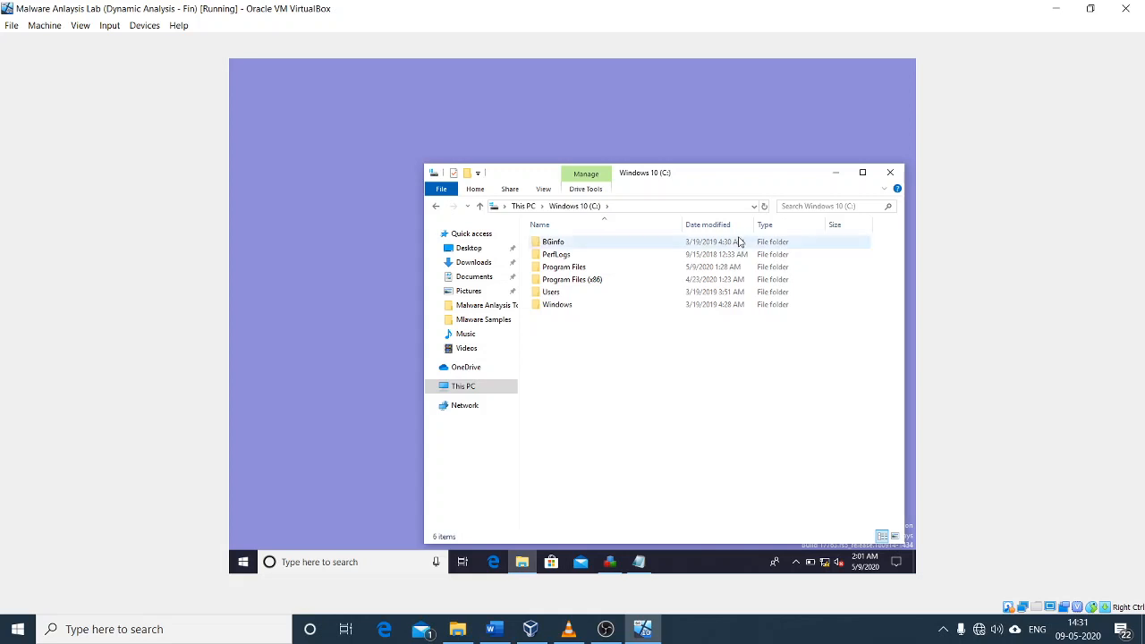
click(546, 191)
click(748, 226)
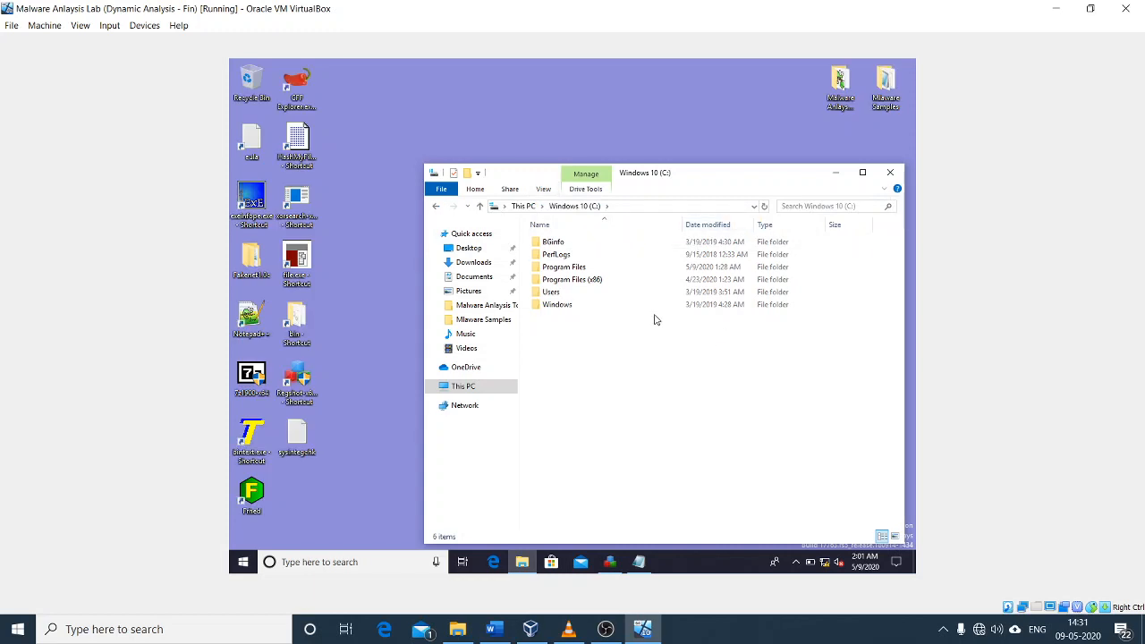
- Open the IEUser folder inside Users on the C: drive
click(555, 280)
click(551, 295)
double_click(548, 295)
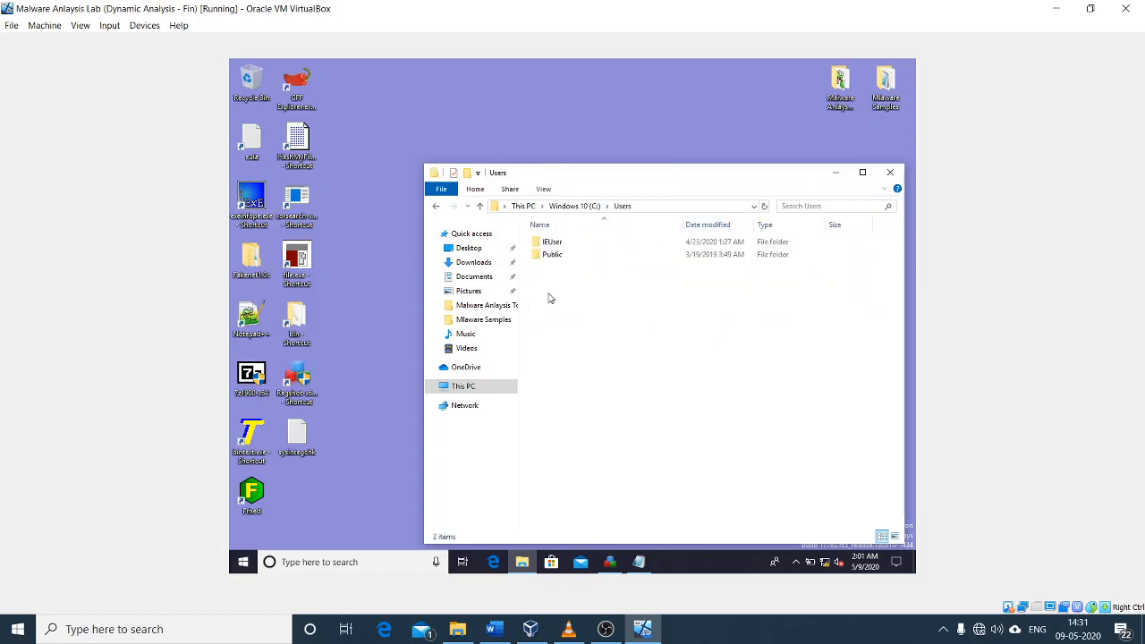
double_click(559, 243)
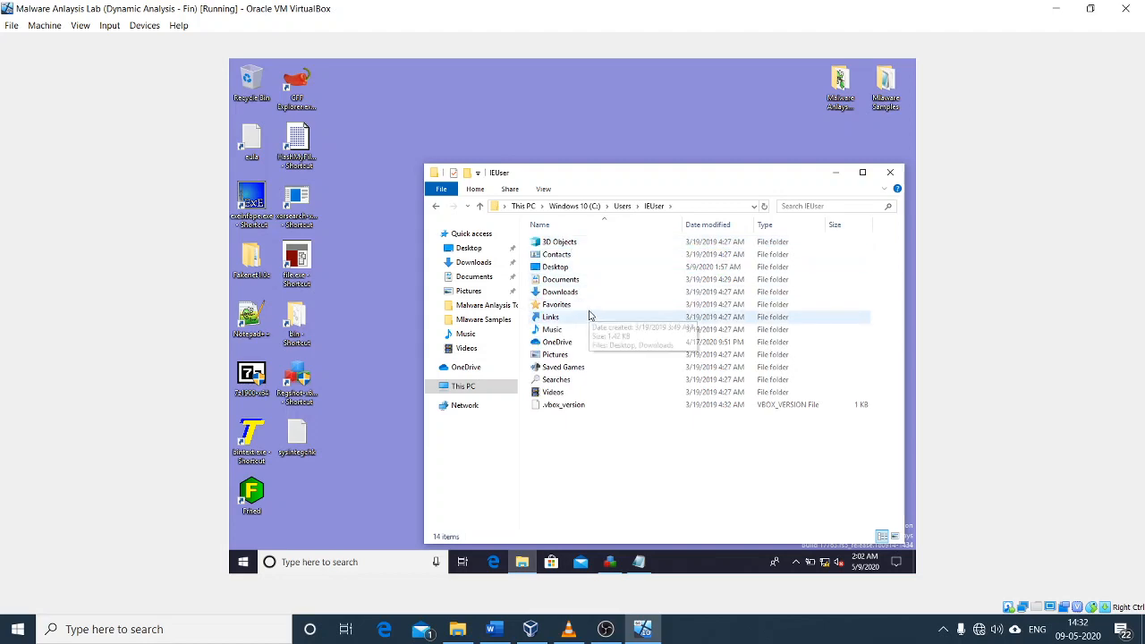
- Check the added folder entry at the end of the sysintegchk.txt log, highlight its AppData portion, and minimize the log
click(638, 562)
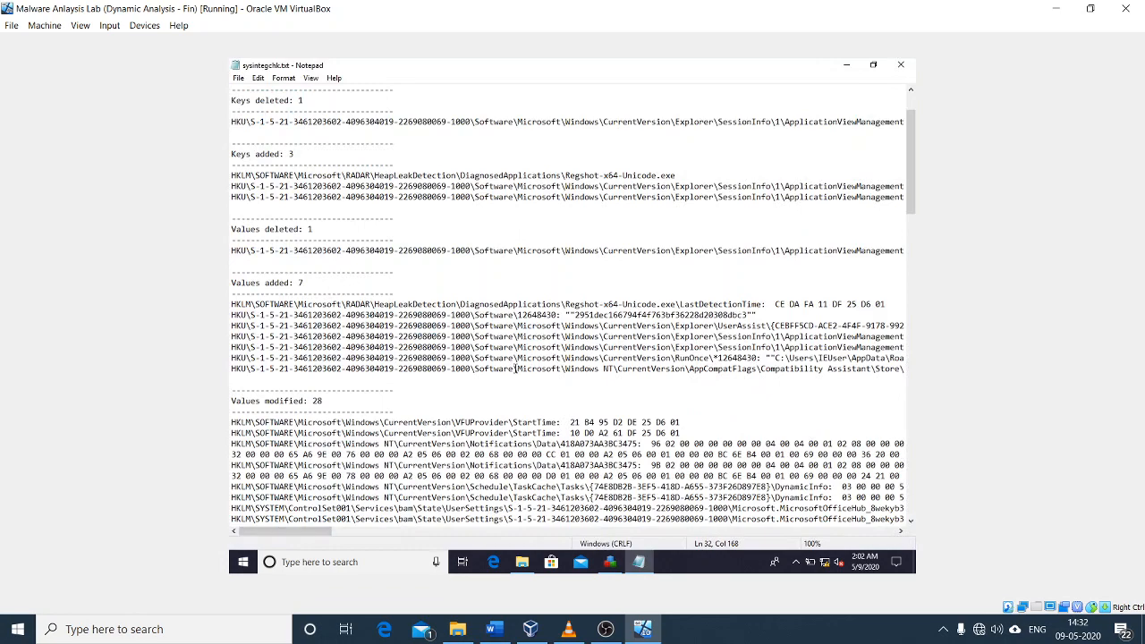
scroll(515, 368, down, 8)
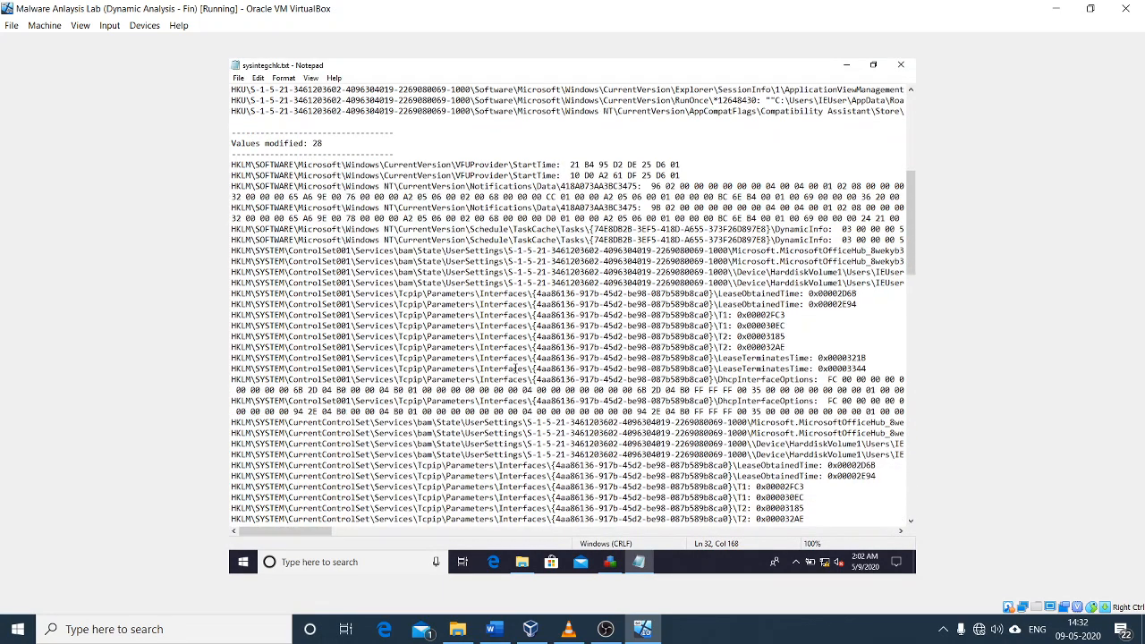
scroll(516, 369, down, 18)
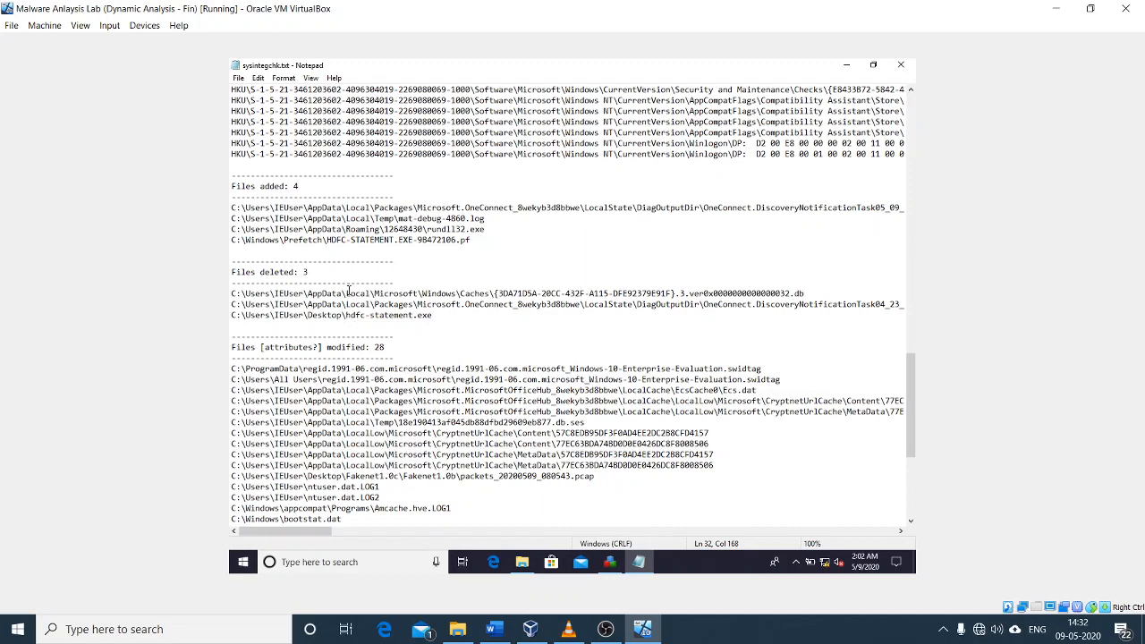
scroll(349, 289, down, 8)
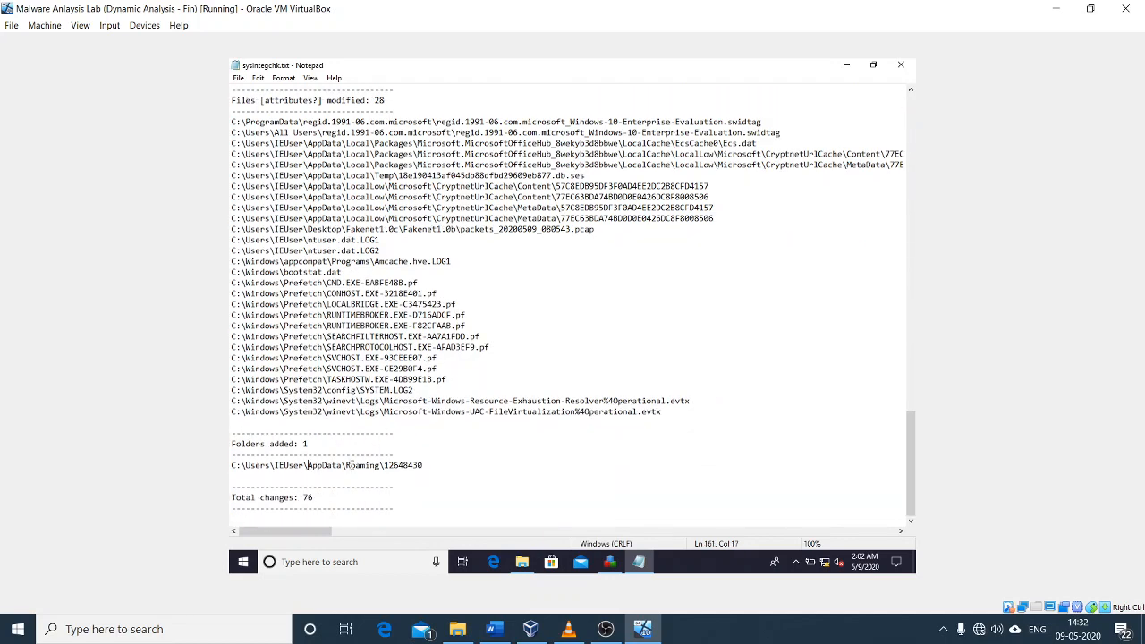
drag(307, 466, 357, 465)
click(846, 65)
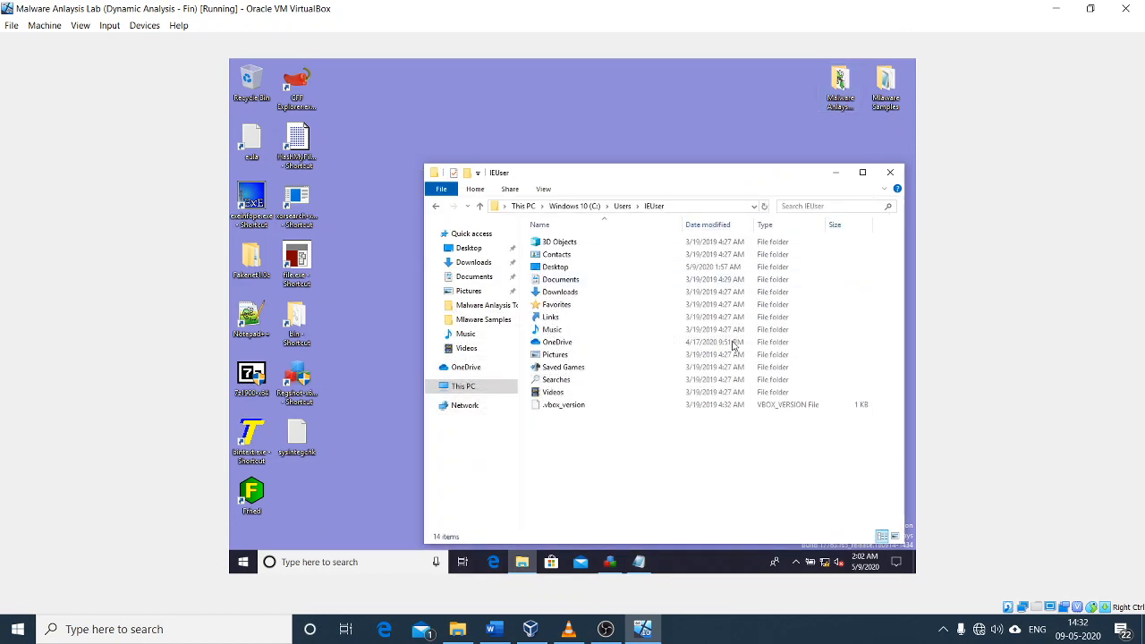
- Try to reveal hidden files, folders and drives through Folder Options and reopen the IEUser folder
click(543, 188)
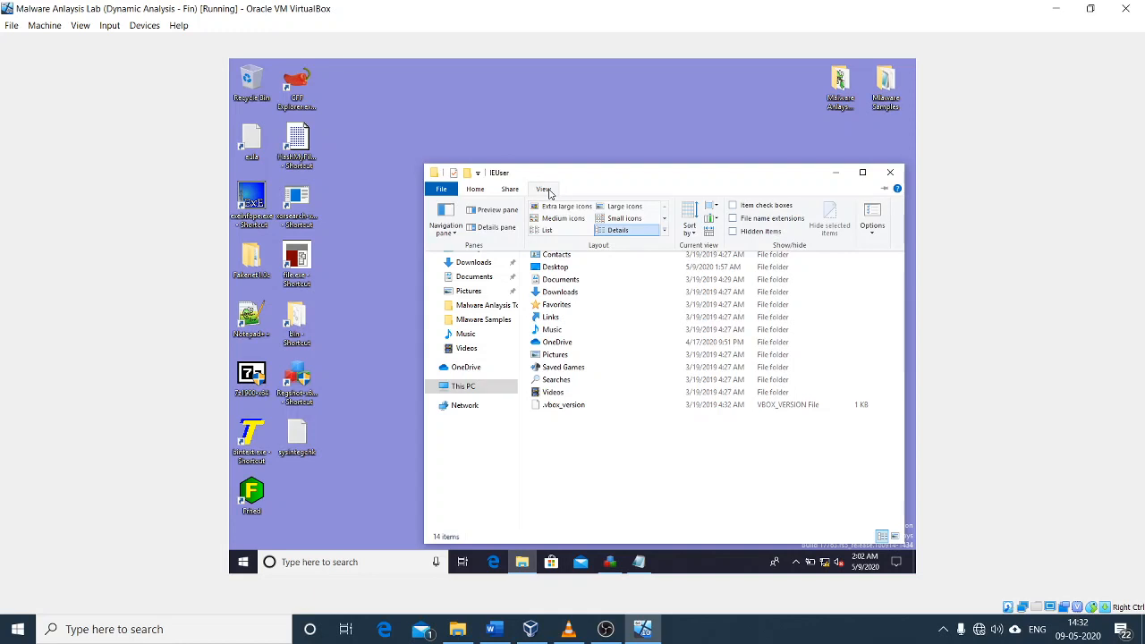
click(866, 246)
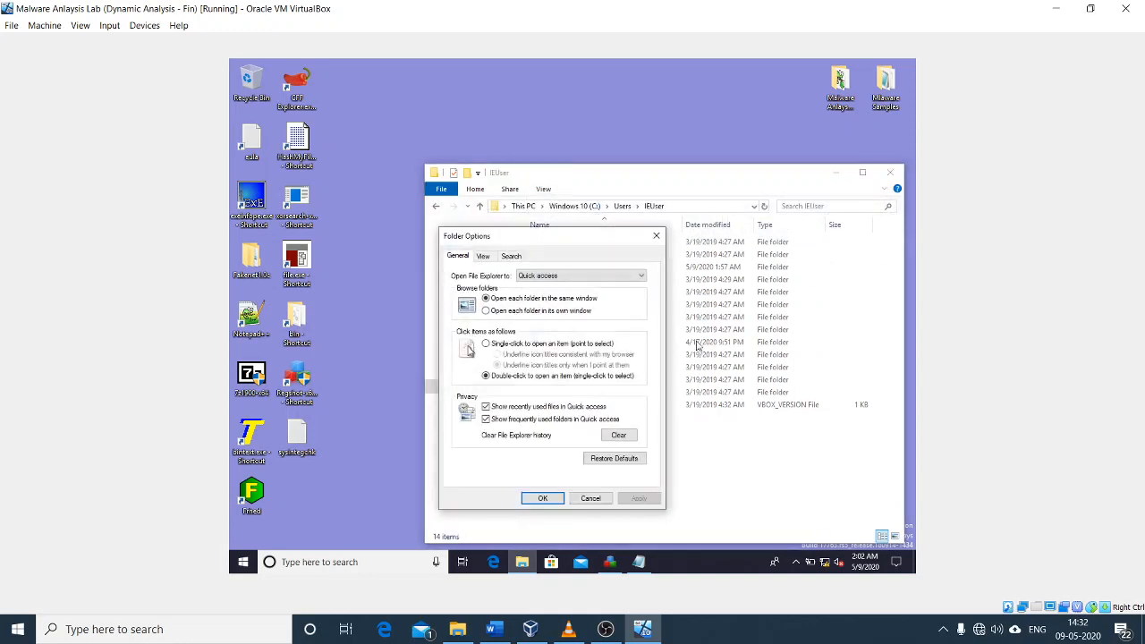
click(484, 258)
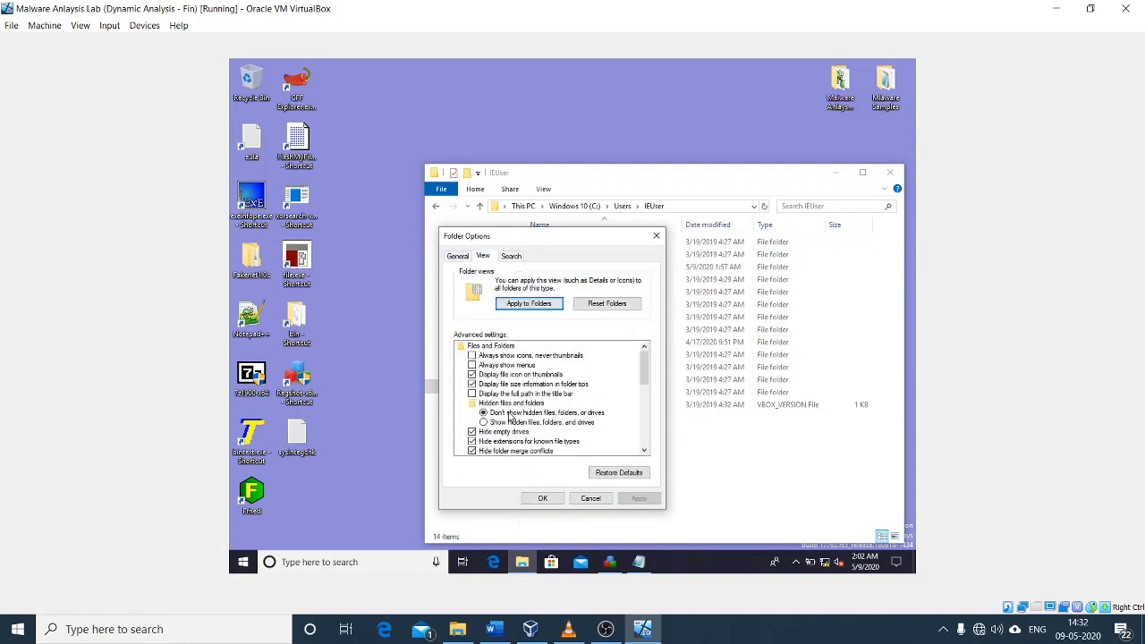
click(532, 425)
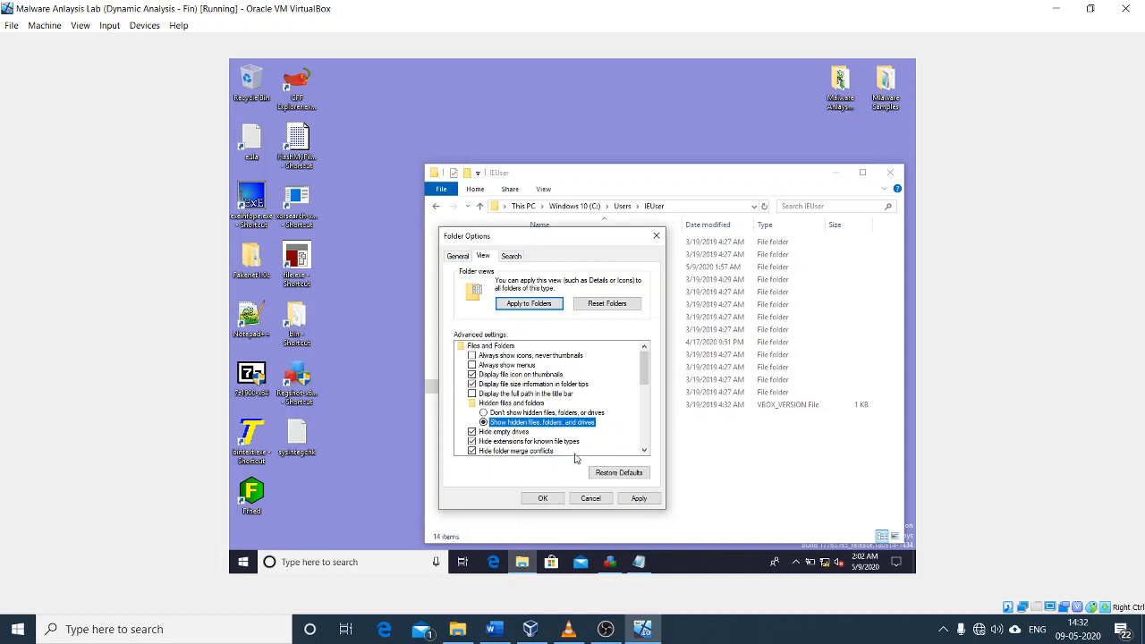
click(633, 501)
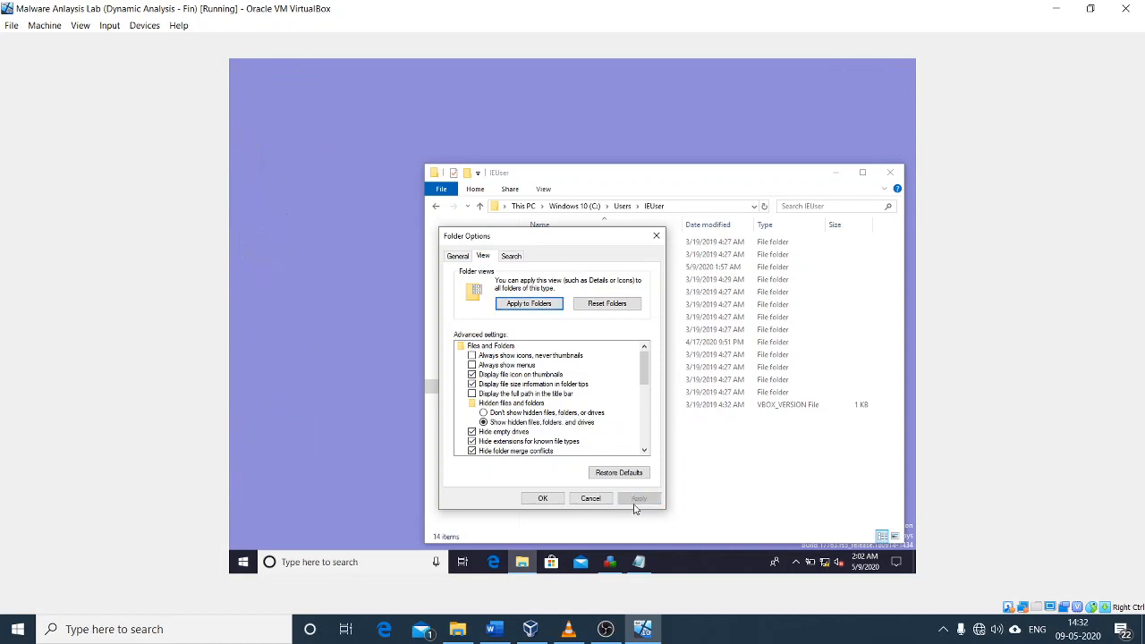
click(554, 504)
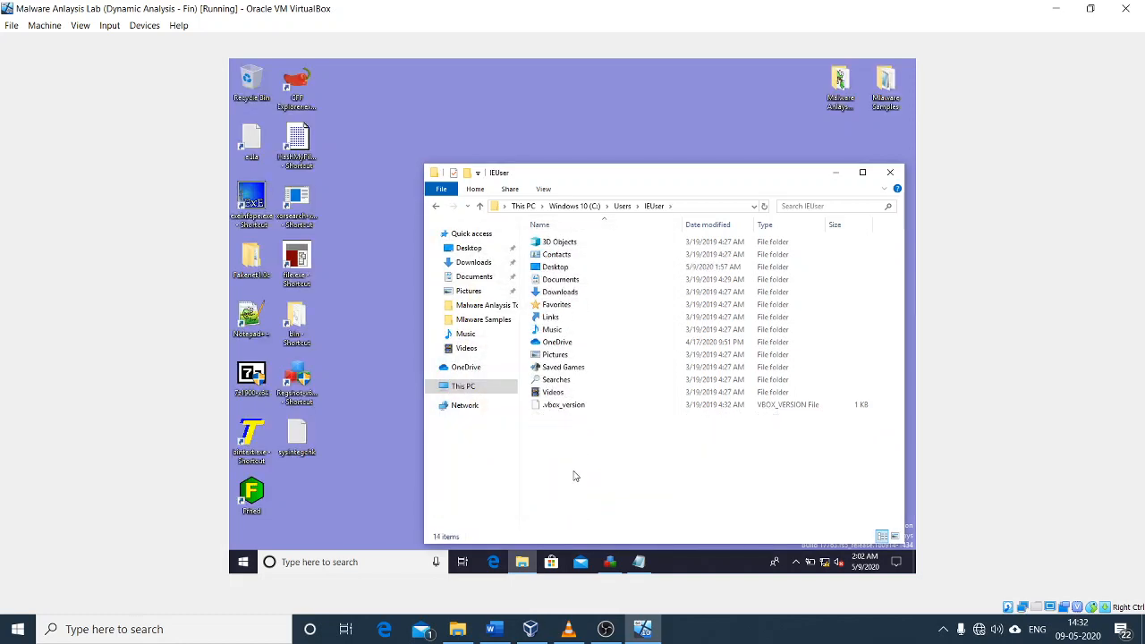
click(623, 206)
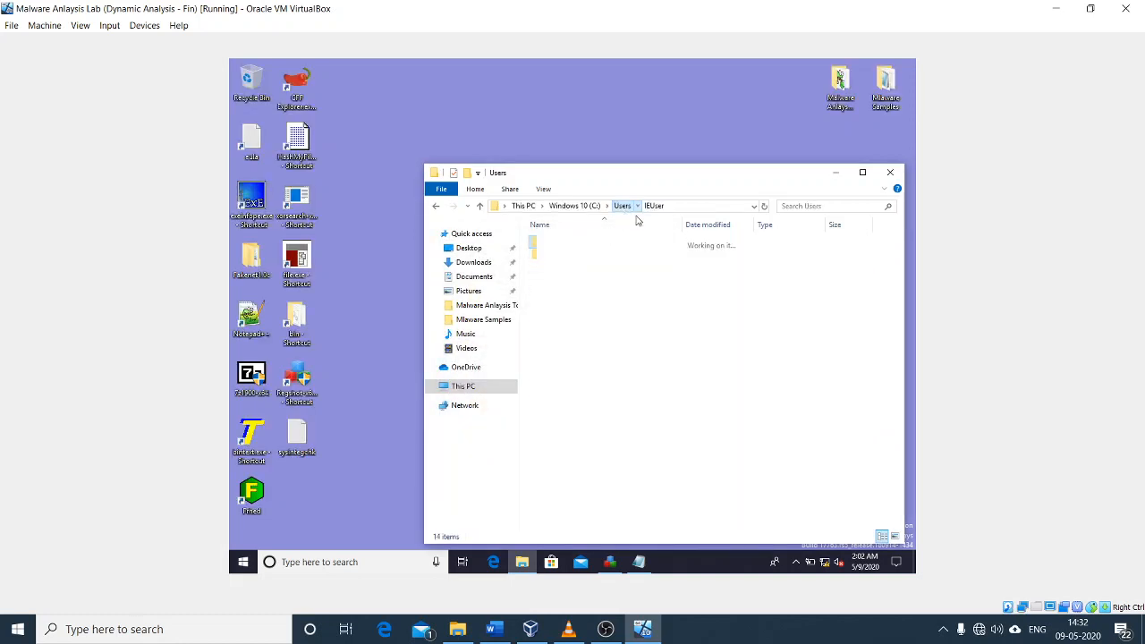
double_click(566, 243)
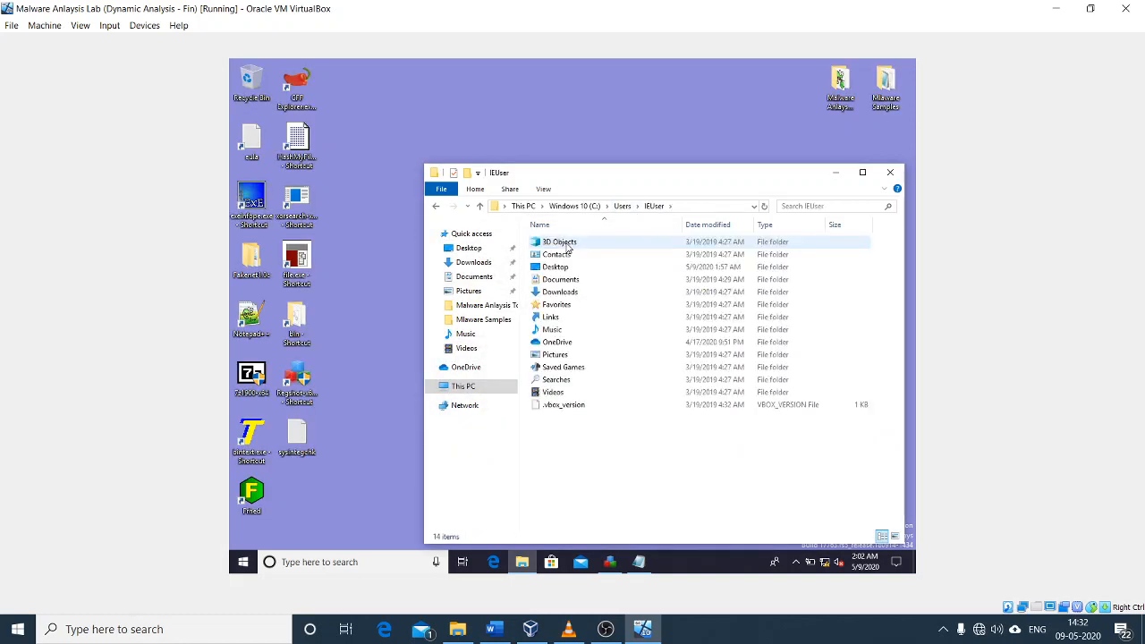
- In Folder Options, show hidden files and stop hiding empty drives, known extensions, folder merge conflicts and protected operating system files; apply the settings
click(543, 189)
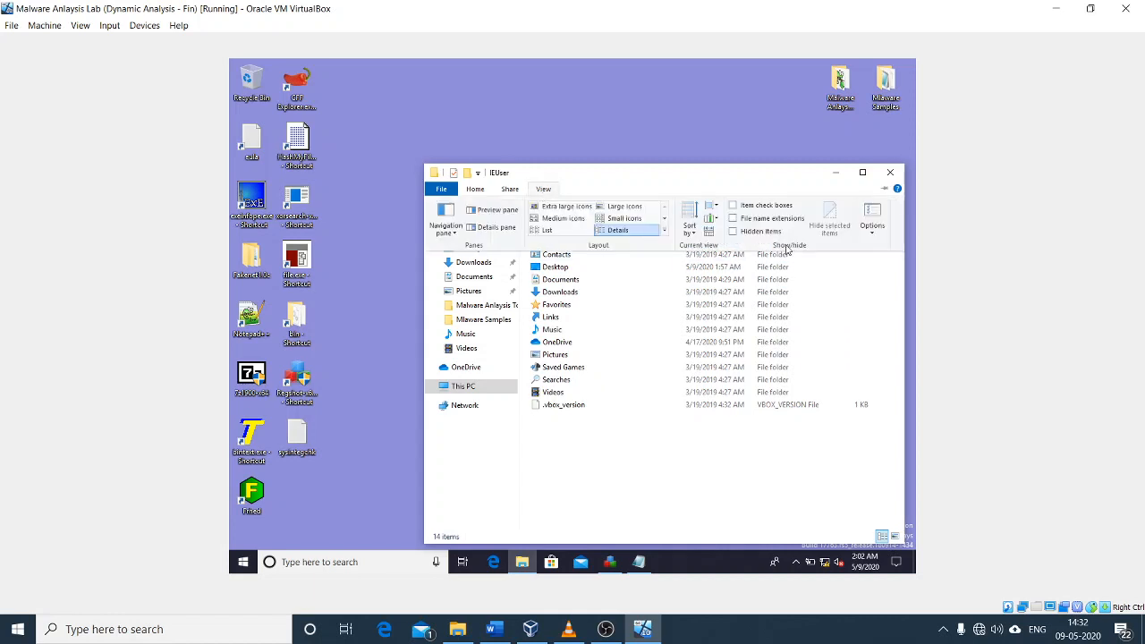
click(873, 234)
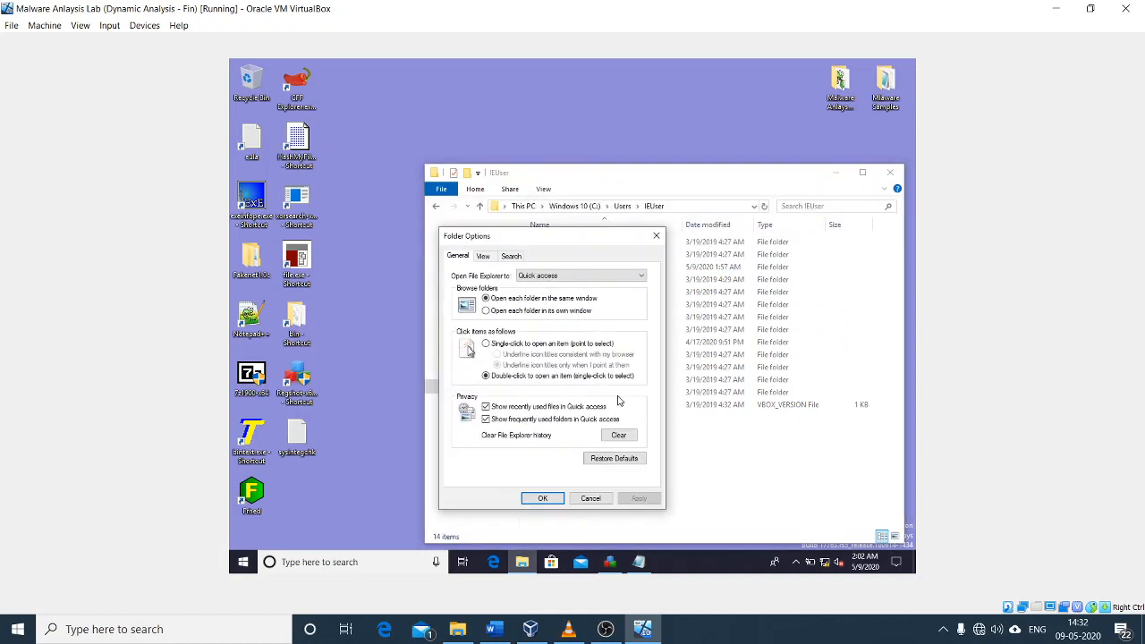
click(483, 257)
click(546, 424)
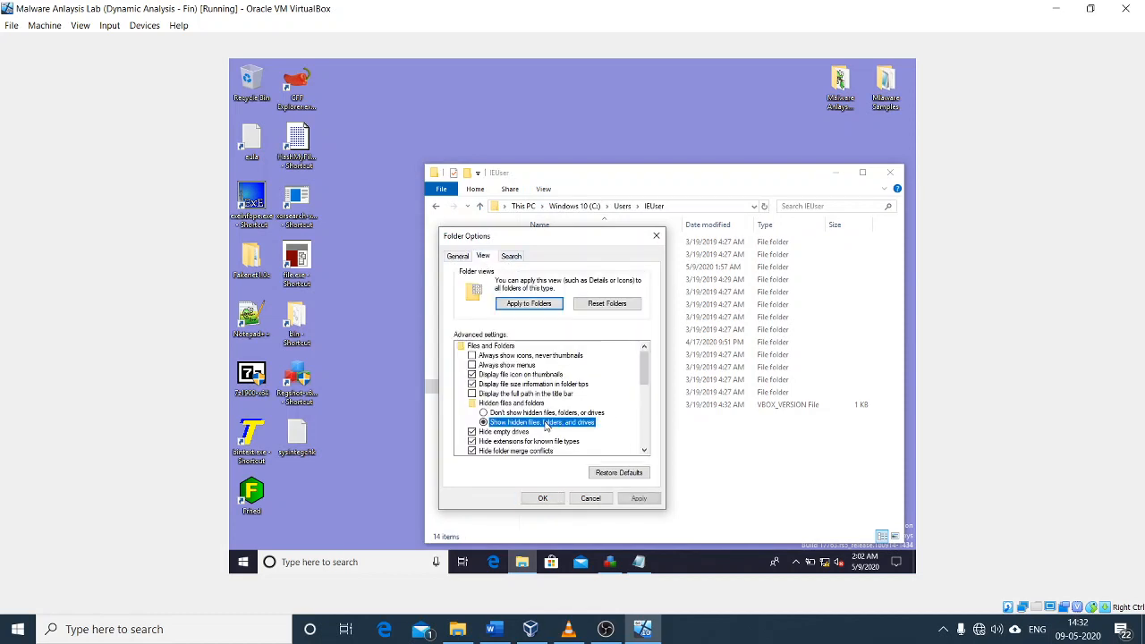
scroll(546, 424, down, 1)
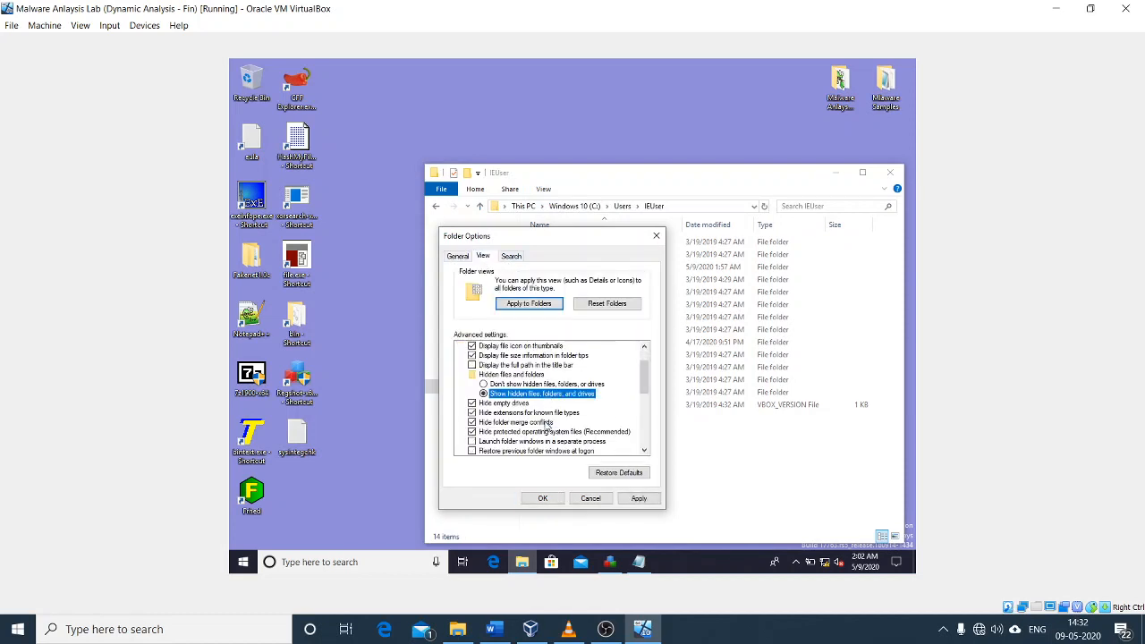
click(499, 404)
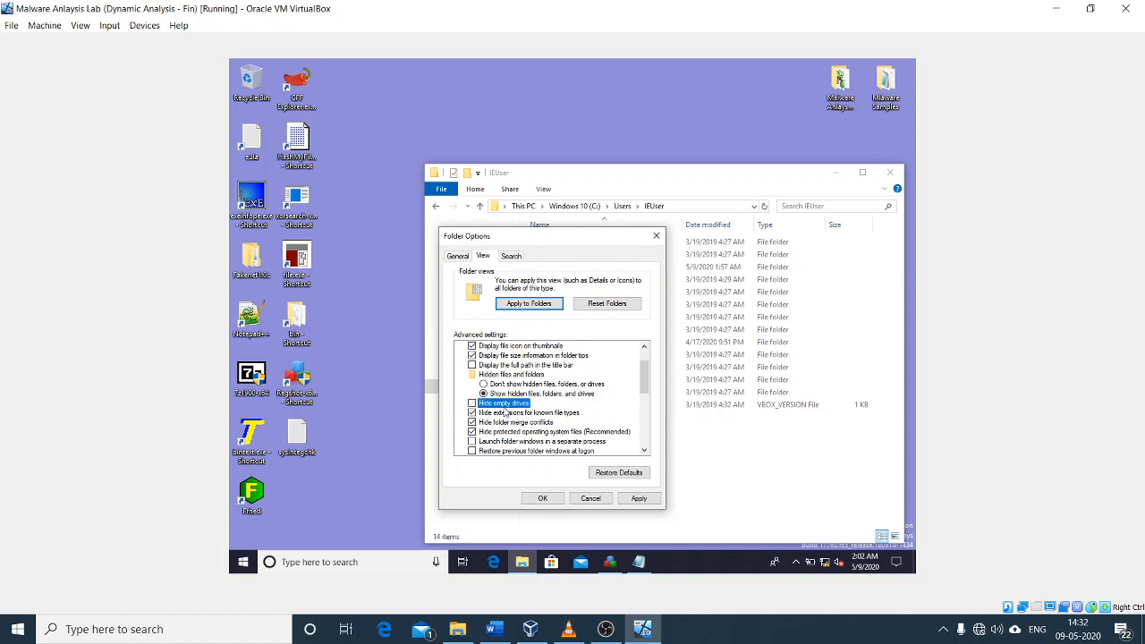
click(502, 414)
click(502, 424)
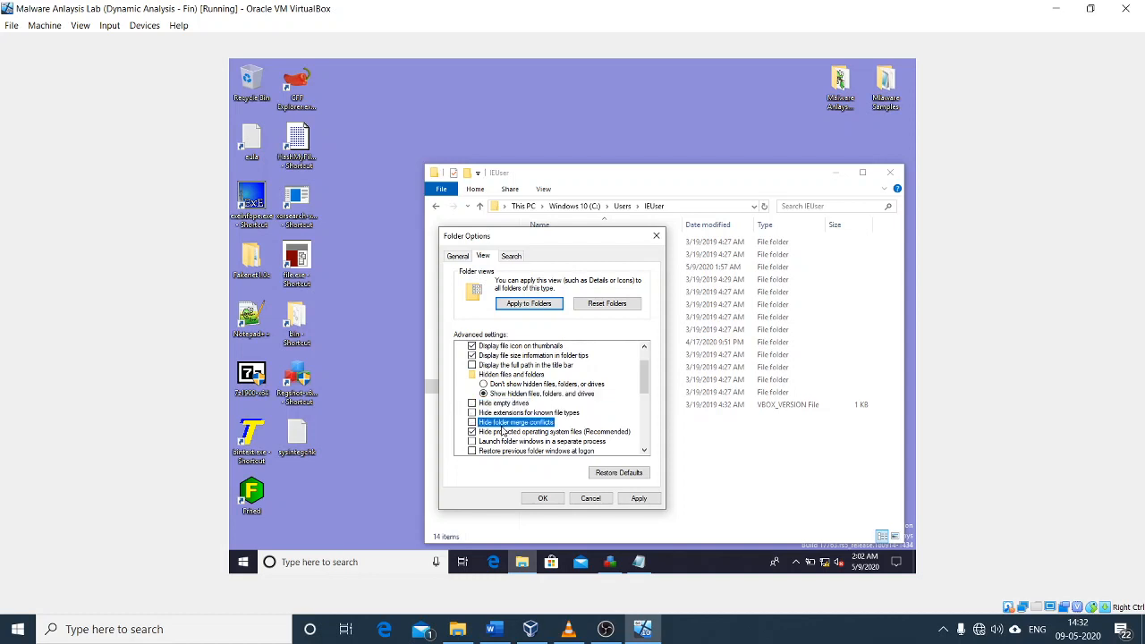
click(503, 435)
click(664, 329)
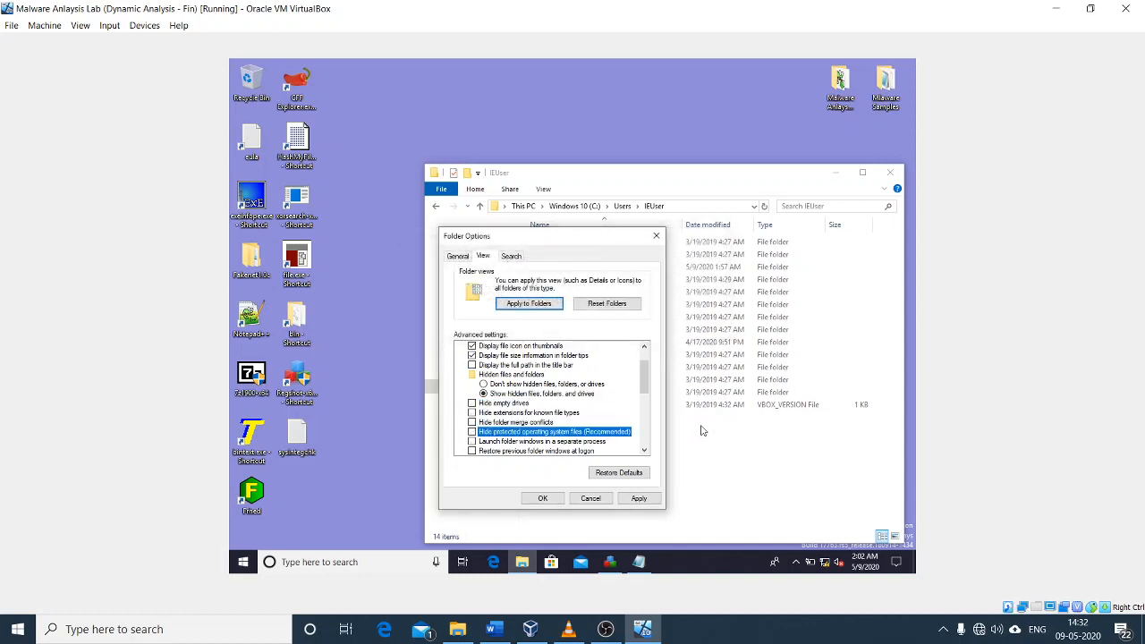
click(631, 500)
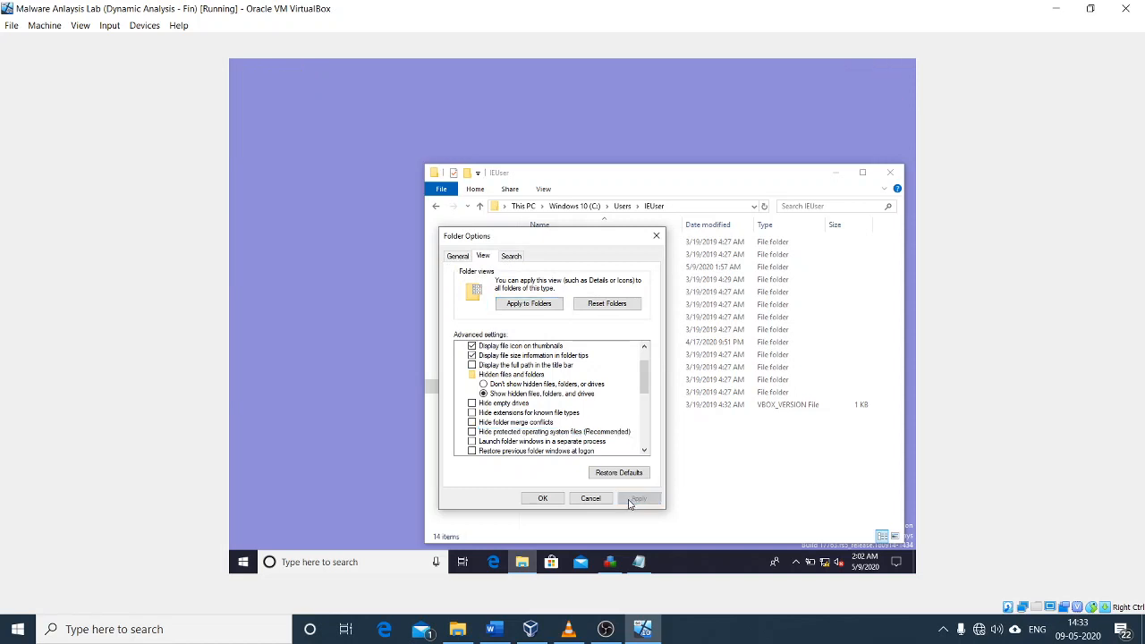
click(546, 501)
- Open the 12648430 folder under IEUser's AppData\Roaming directory
scroll(575, 401, down, 2)
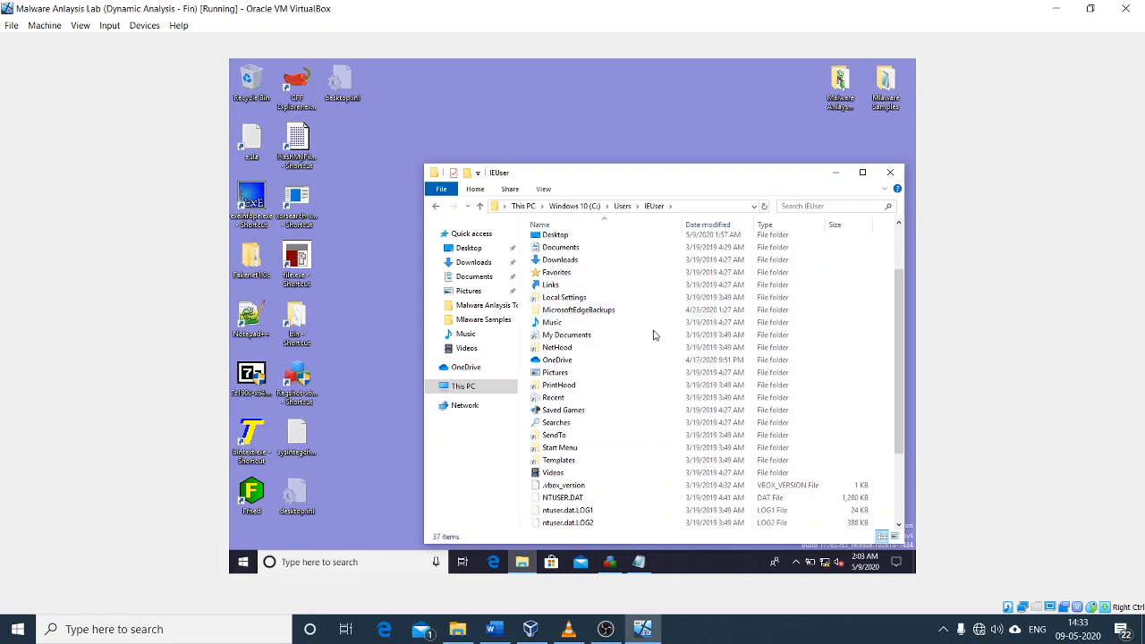
scroll(644, 344, up, 1)
scroll(635, 355, up, 1)
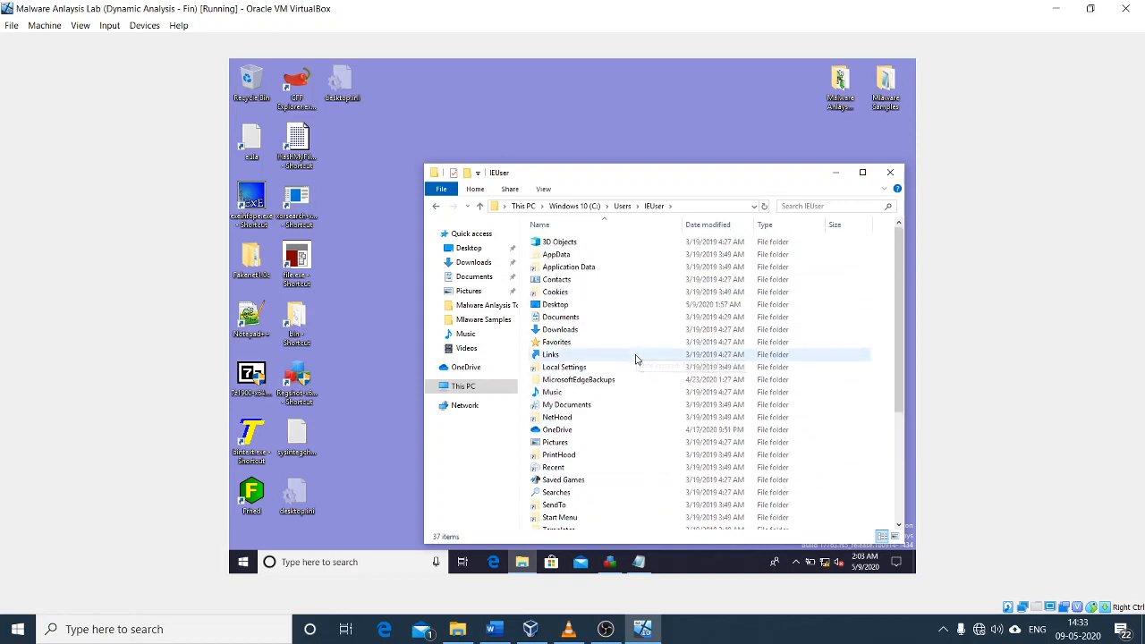
double_click(559, 255)
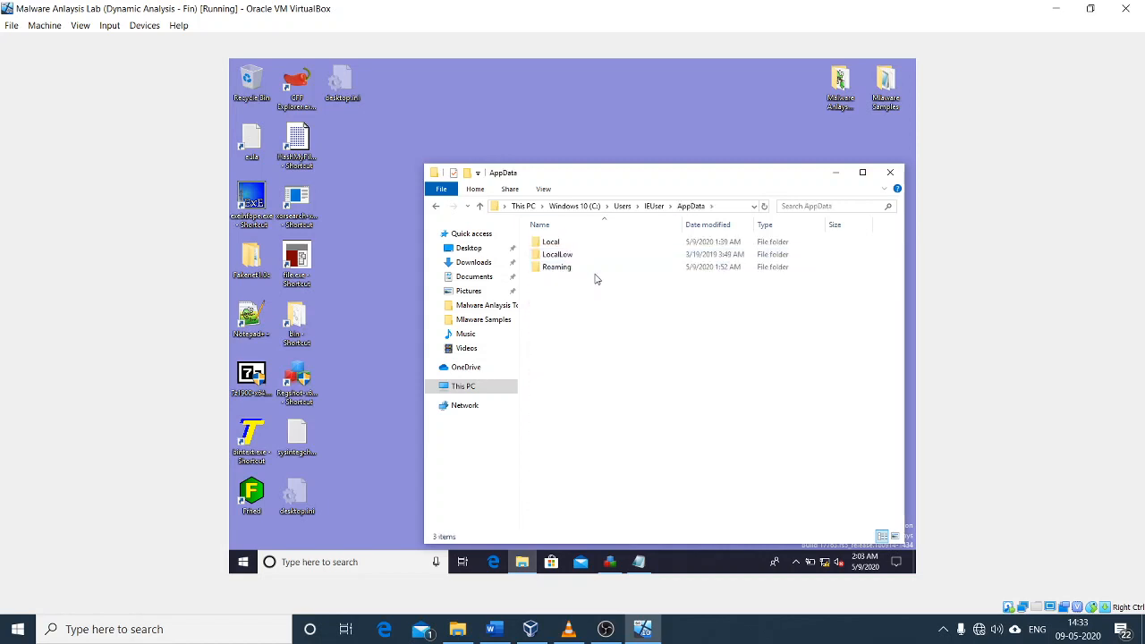
double_click(563, 267)
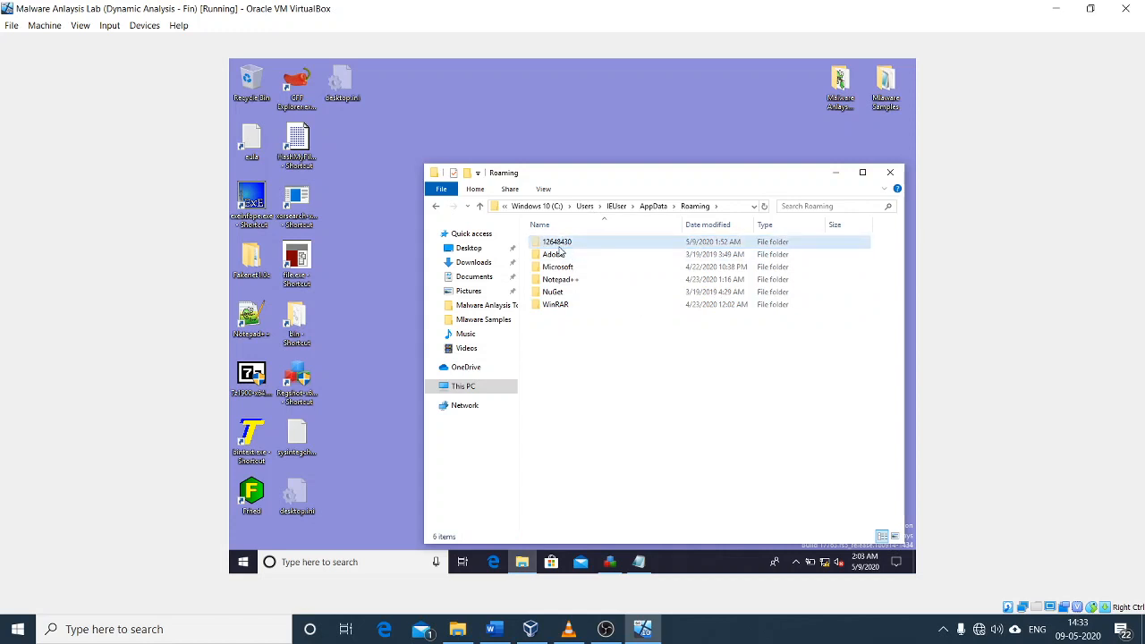
mouse_move(568, 252)
double_click(563, 248)
- Highlight the dropped rundll32.exe file in the 12648430 folder and go back to the IEUser folder
drag(601, 299, 555, 226)
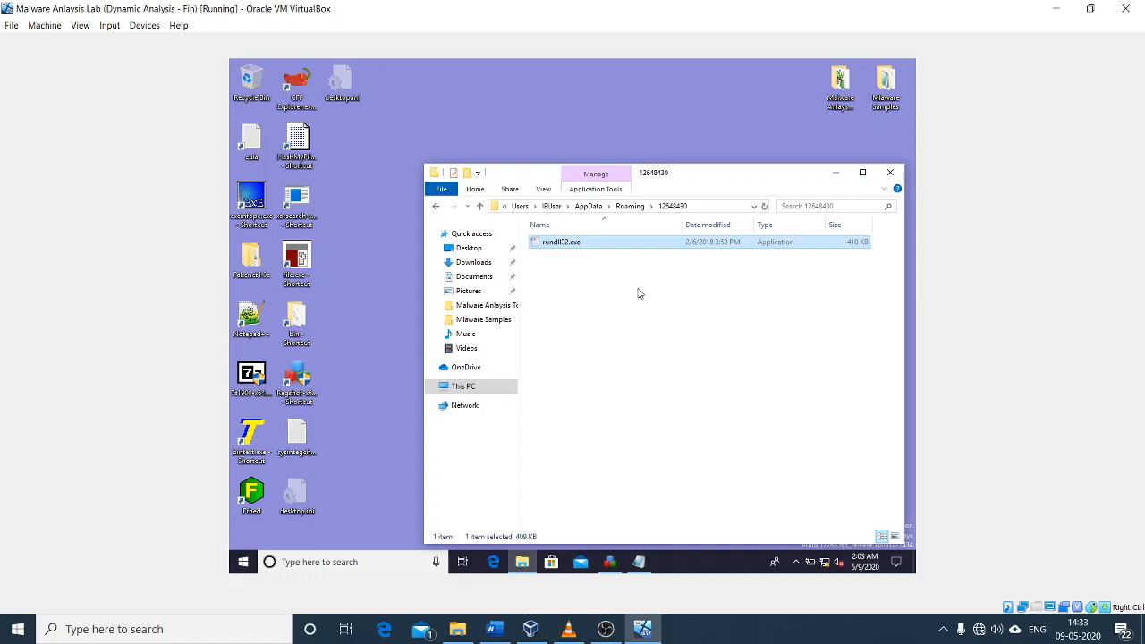
click(639, 294)
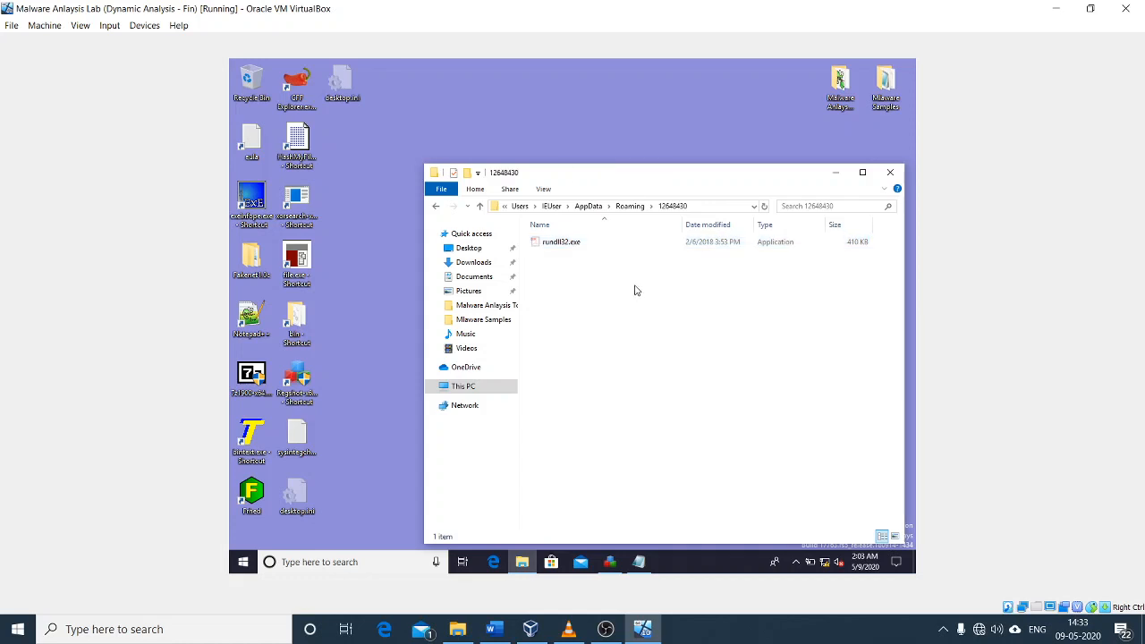
drag(592, 280, 563, 243)
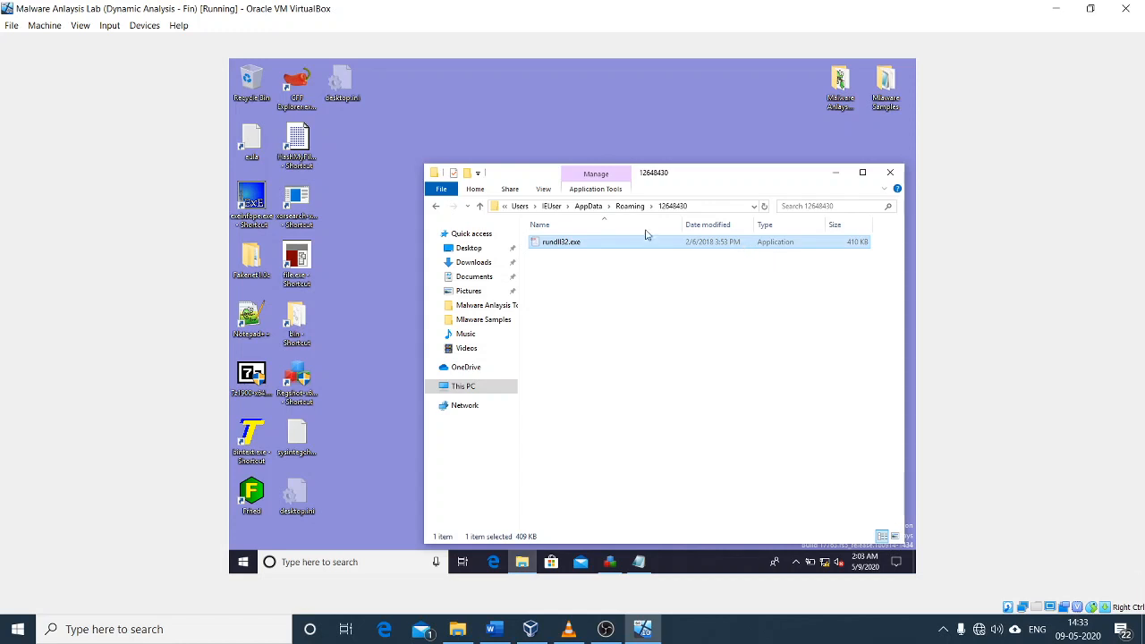
click(551, 205)
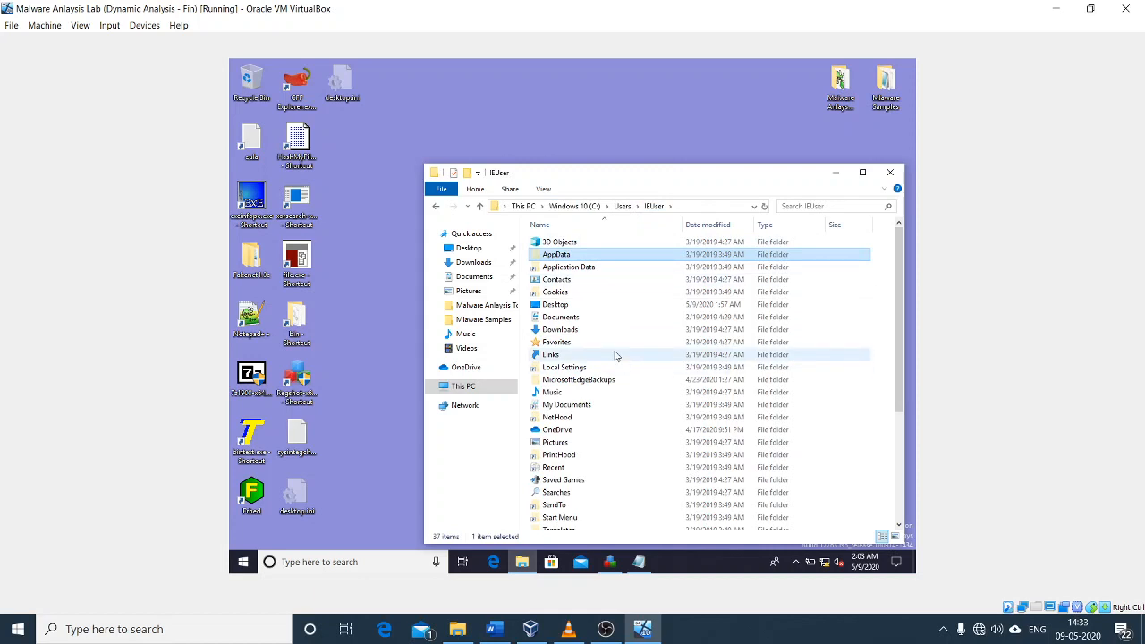
- Open the 12648430 folder under AppData\Roaming again and select the dropped rundll32.exe file
scroll(609, 337, down, 3)
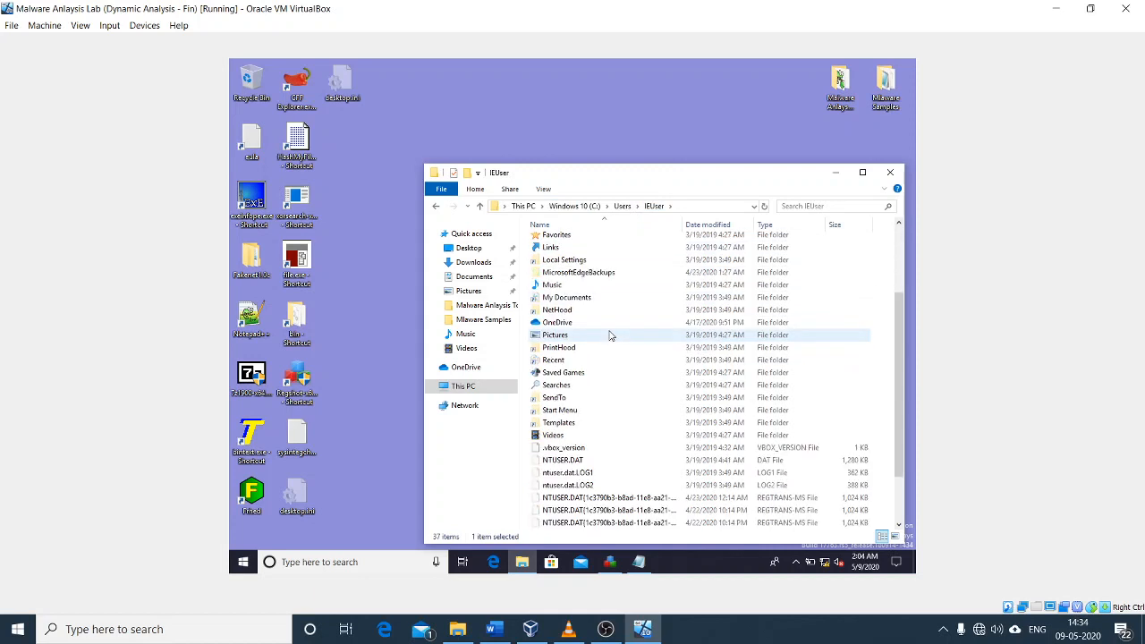
scroll(626, 378, up, 3)
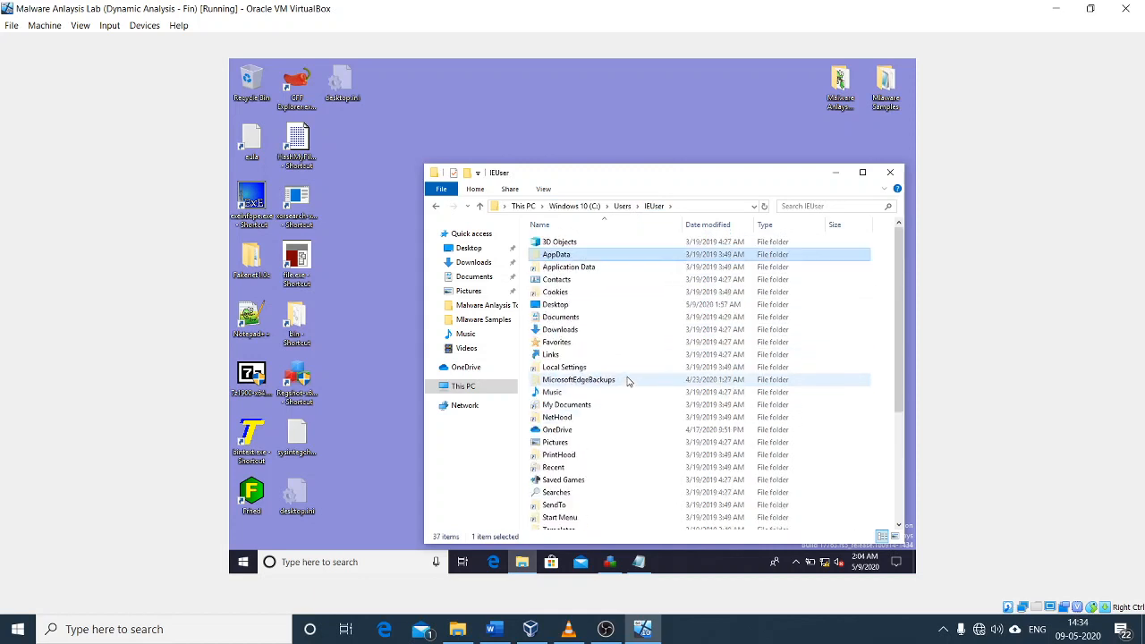
double_click(561, 256)
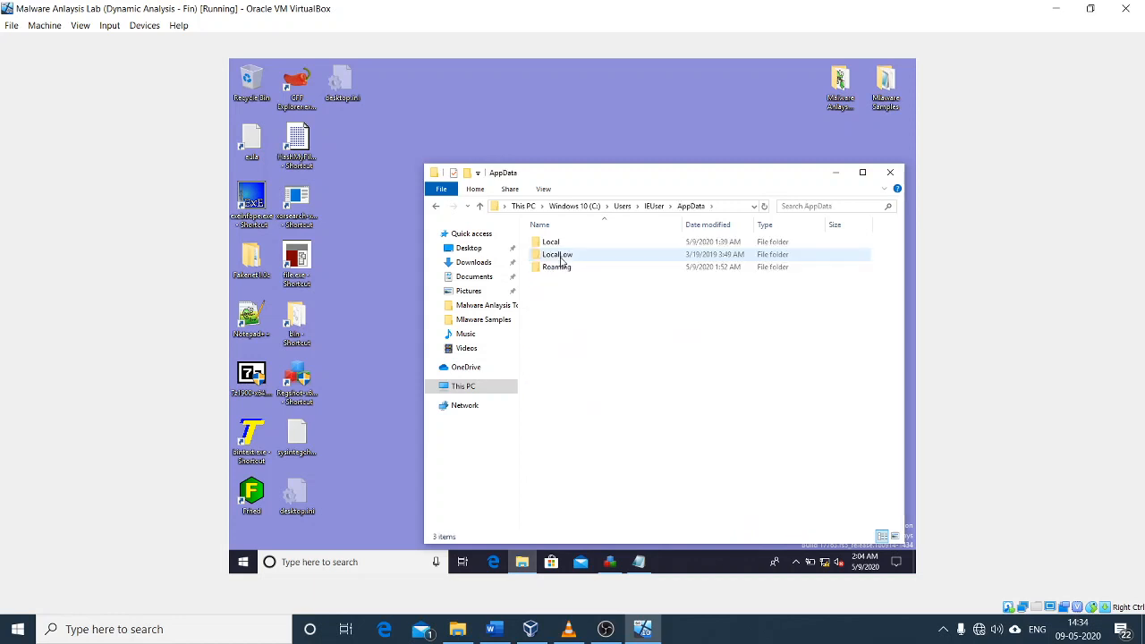
double_click(556, 267)
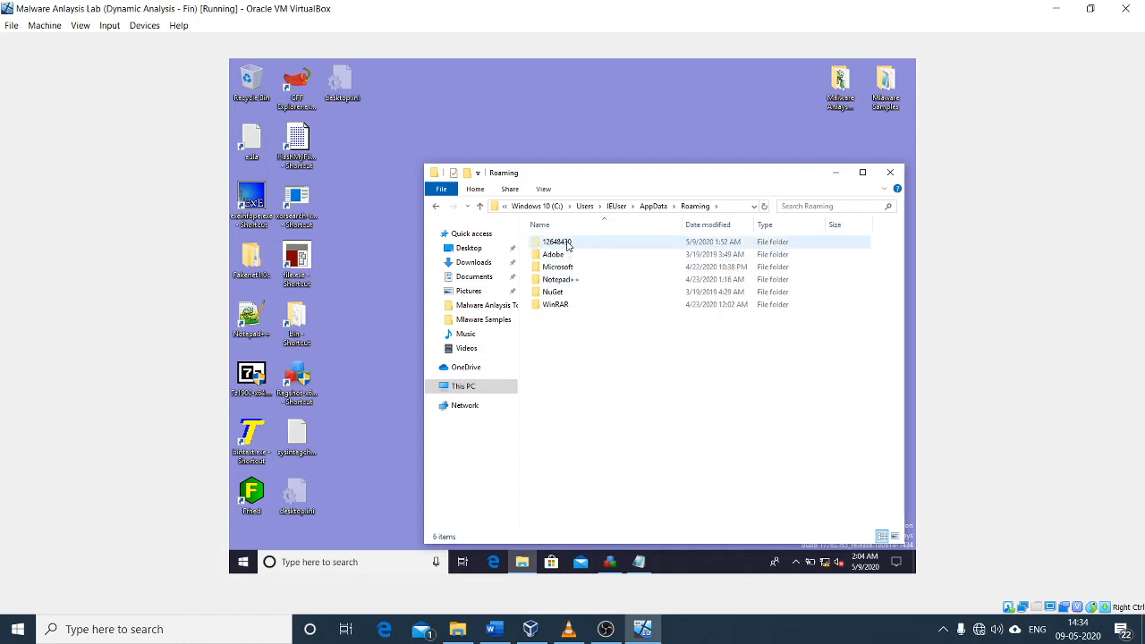
double_click(566, 245)
drag(644, 317, 550, 236)
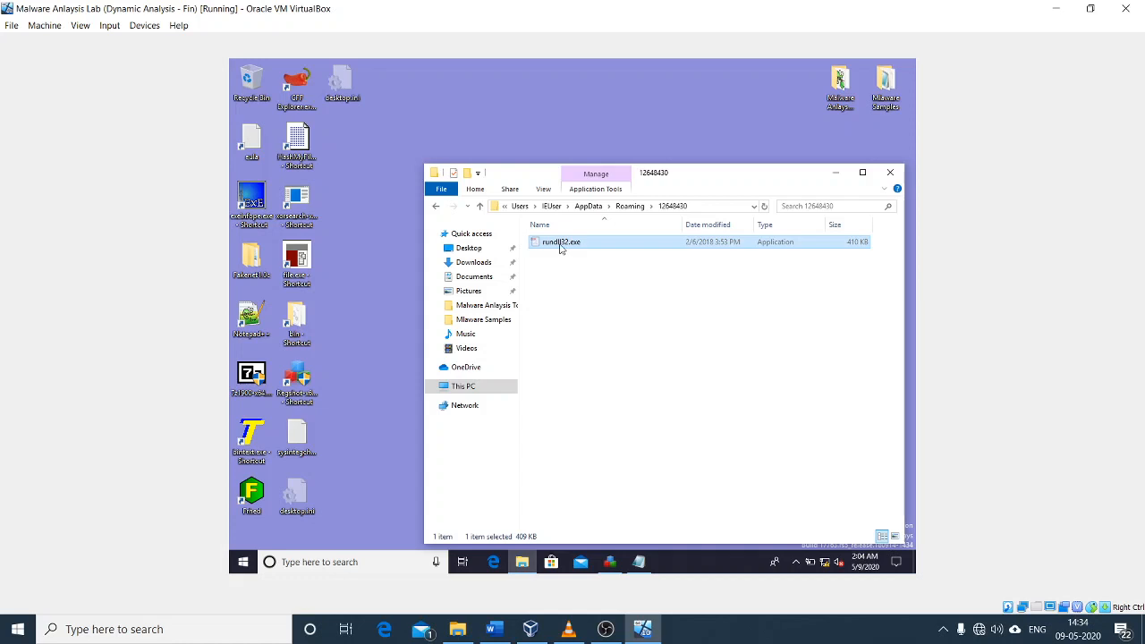
- Launch HashMyFiles, move its window clear of the folder listing, and load rundll32.exe into it to compute the hashes
drag(560, 243, 302, 159)
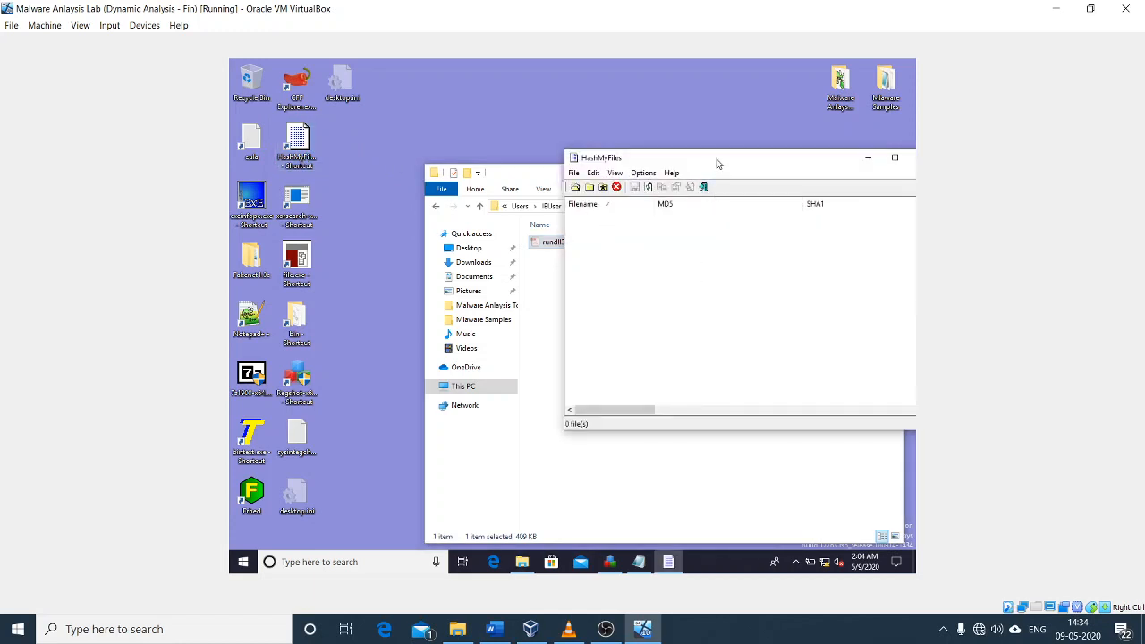
drag(717, 164, 592, 162)
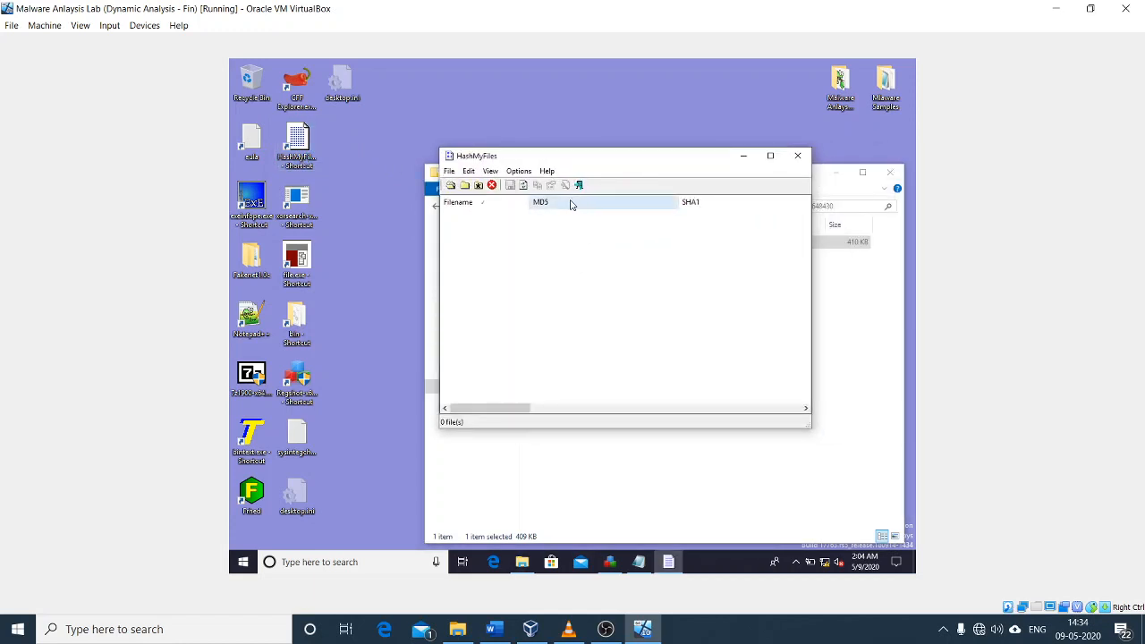
drag(718, 158, 788, 347)
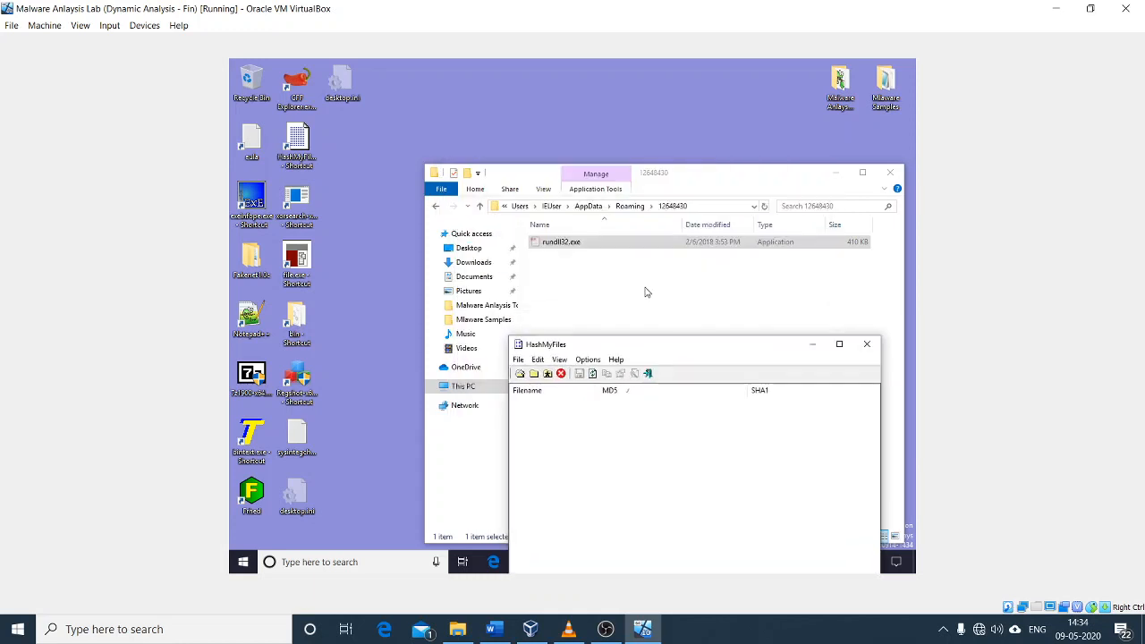
drag(566, 245, 652, 479)
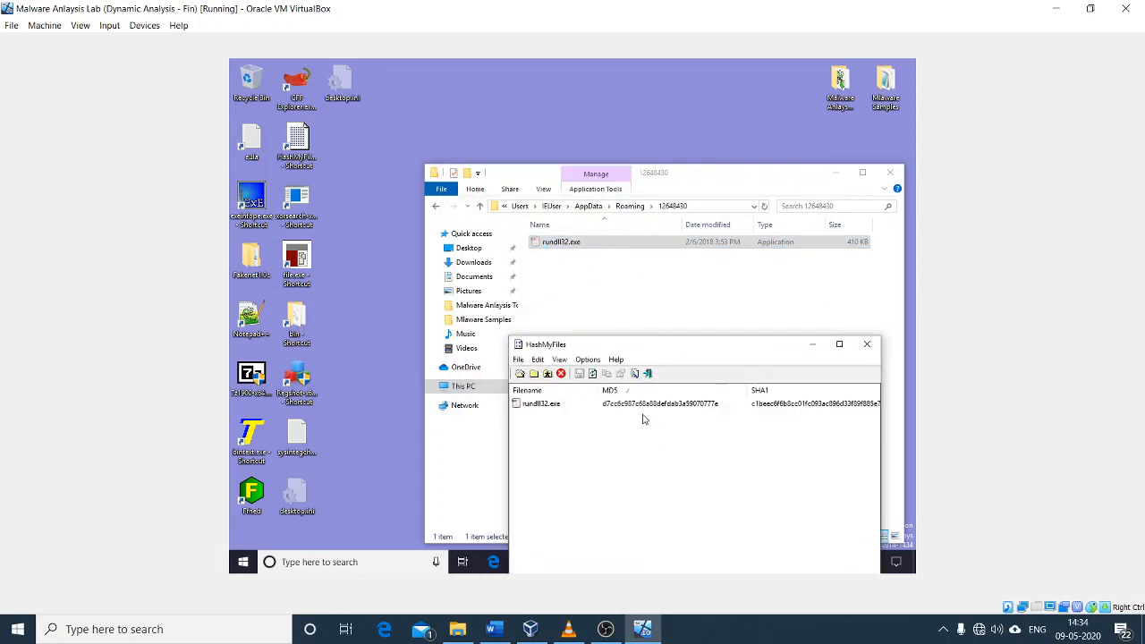
- Copy the rundll32.exe hash entry from HashMyFiles and minimize the program
right_click(643, 403)
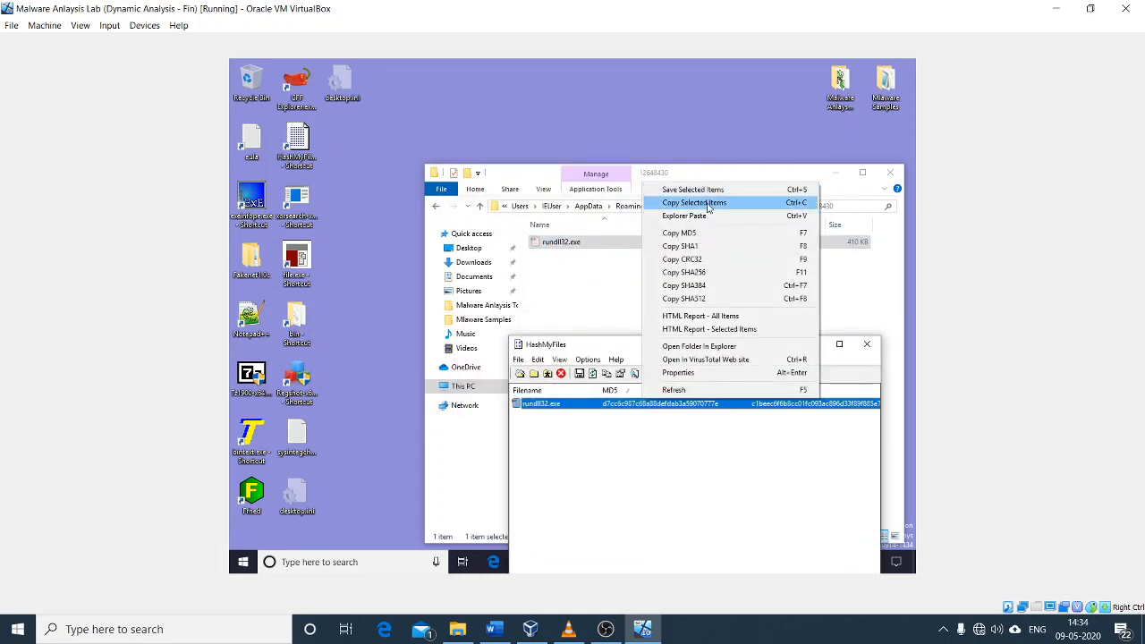
click(708, 206)
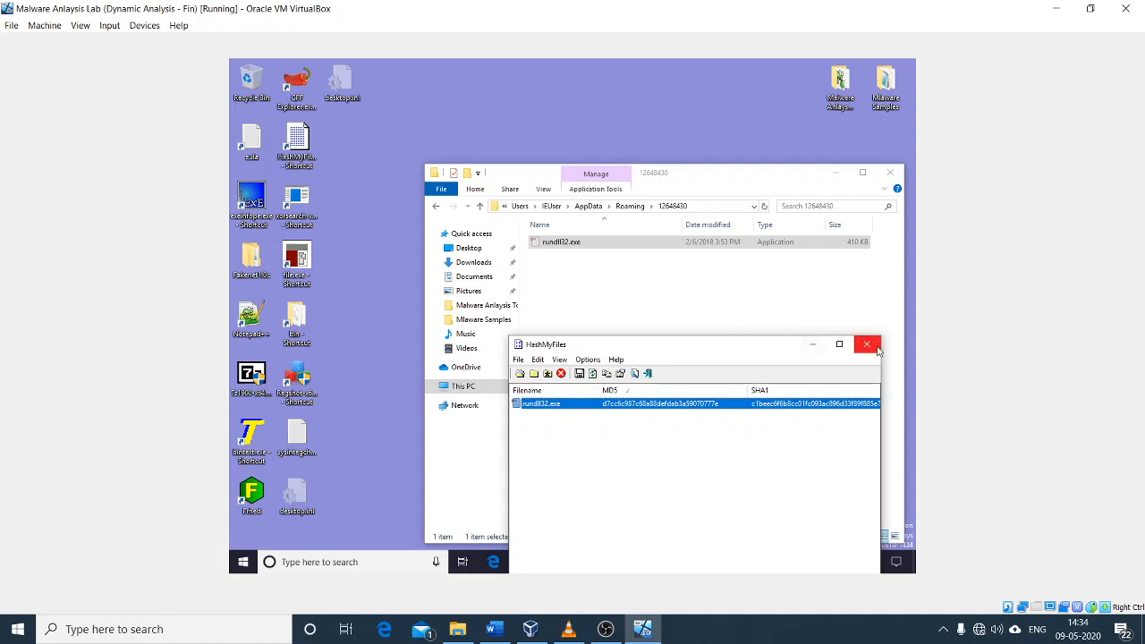
click(812, 345)
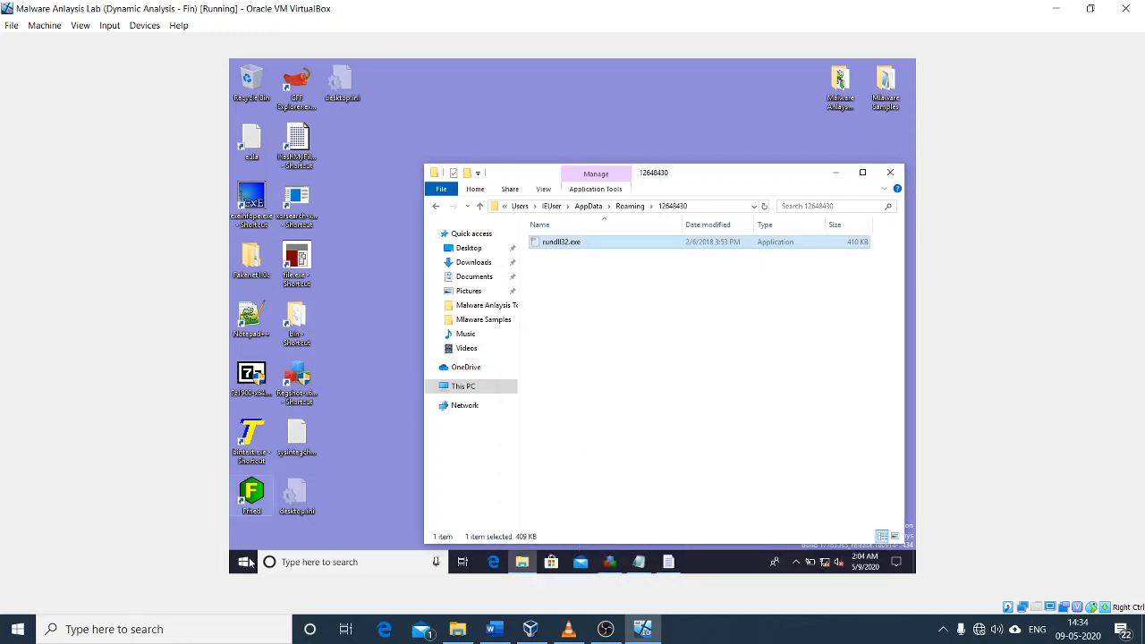
- Run regedit.exe with elevated permission and expand the HKEY_CURRENT_USER hive
key(super+r)
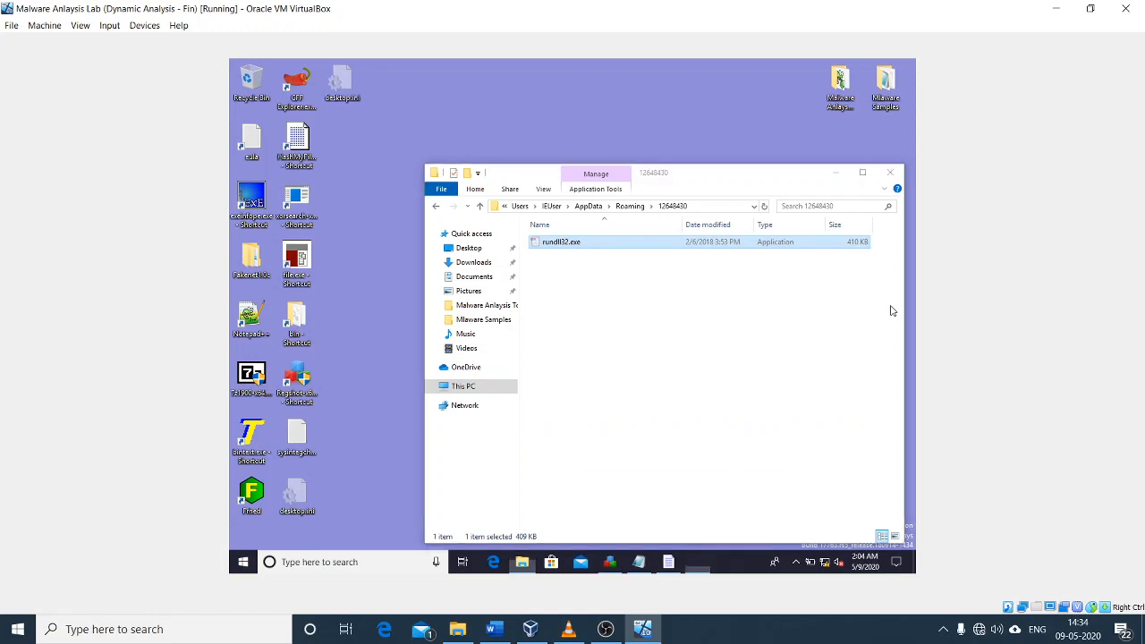
text(regedit.exe)
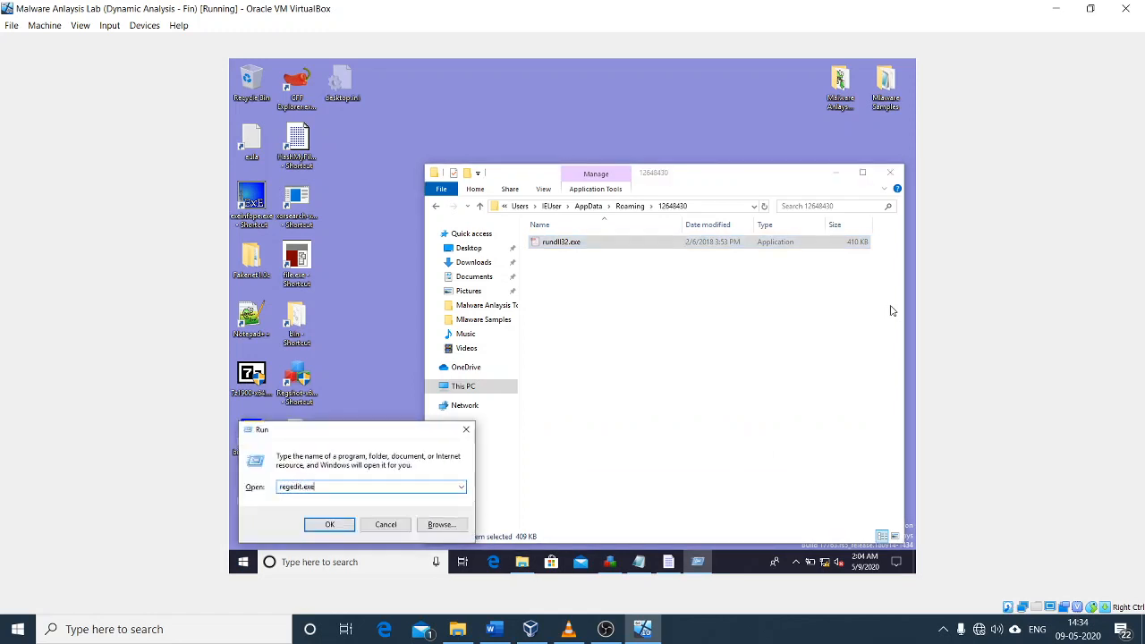
key(Return)
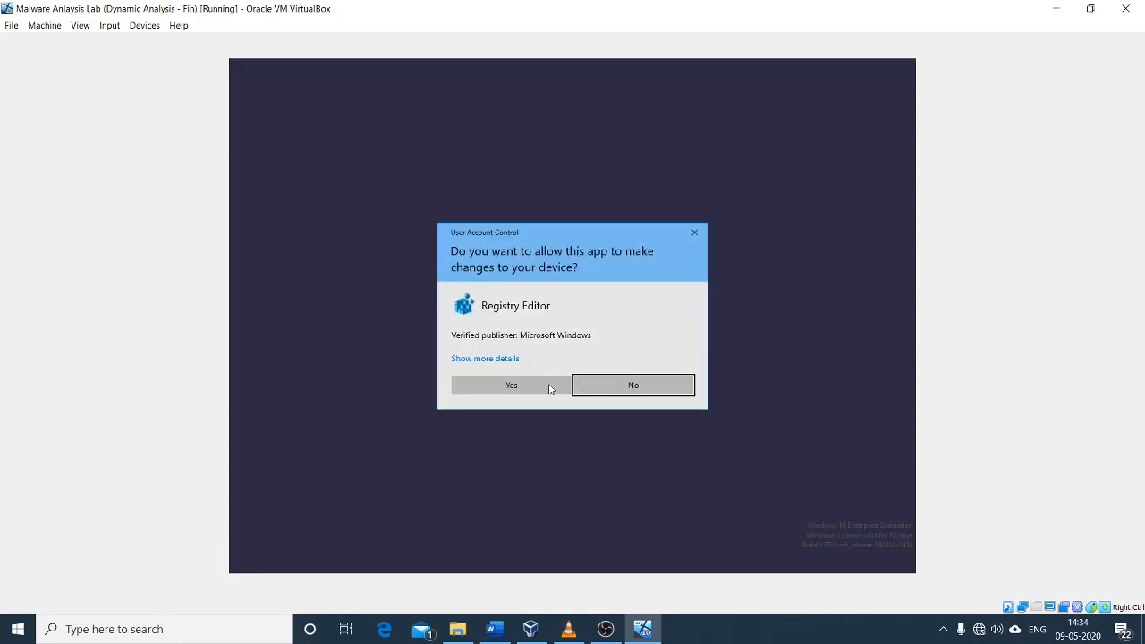
click(549, 388)
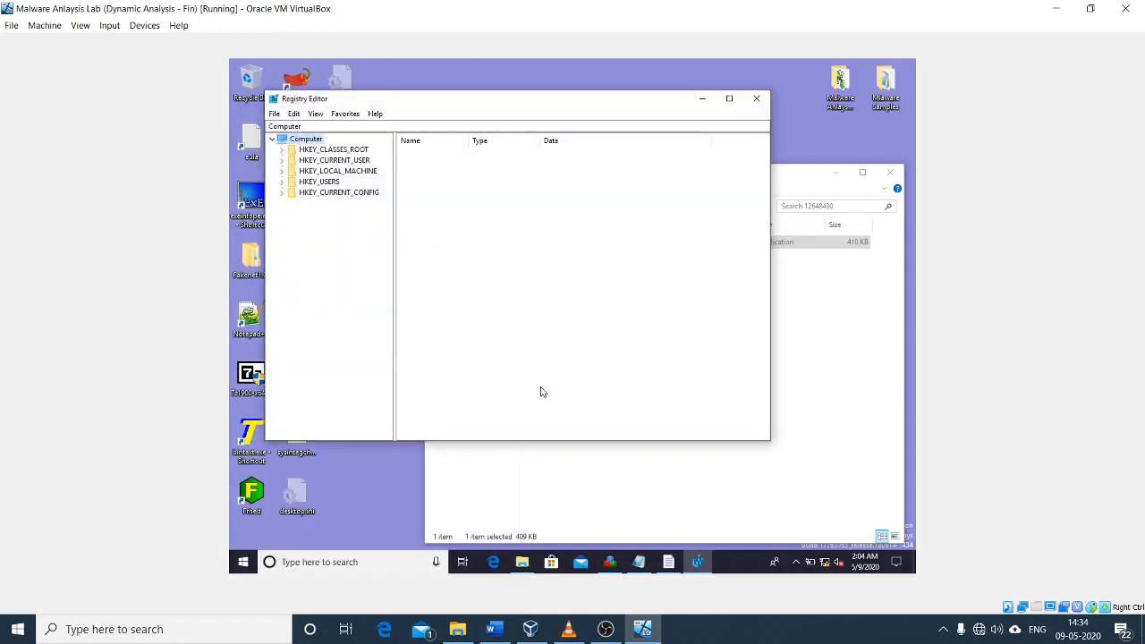
click(282, 161)
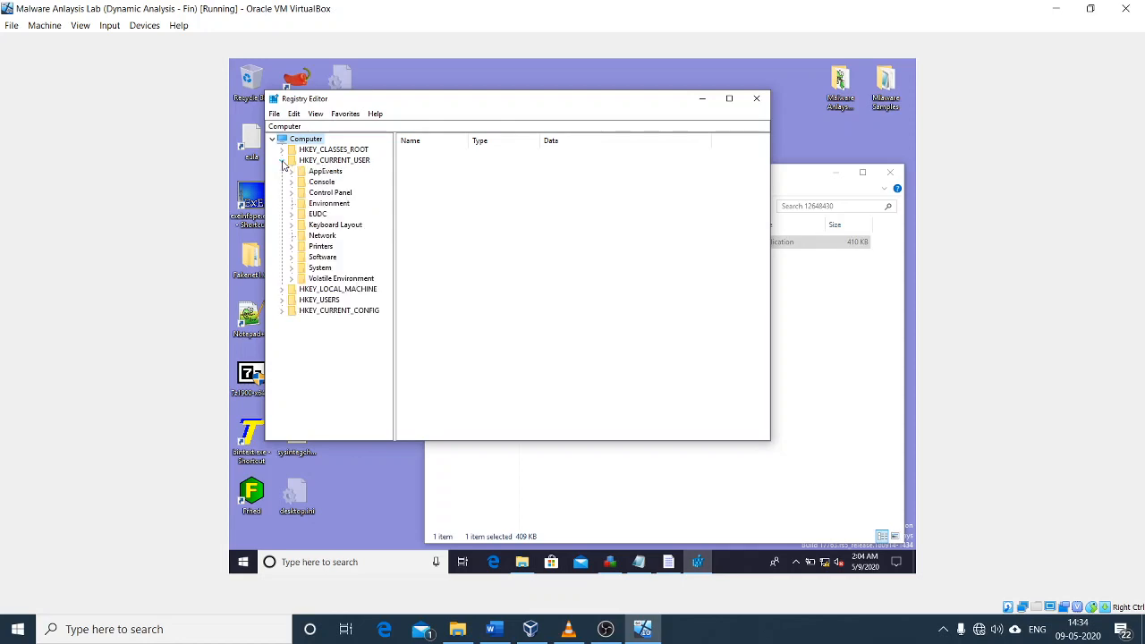
- Switch to the sysintegchk.txt log in Notepad and examine the added registry values, highlighting the Software\12648430, UserAssist and RunOnce entries
click(642, 569)
scroll(484, 465, up, 10)
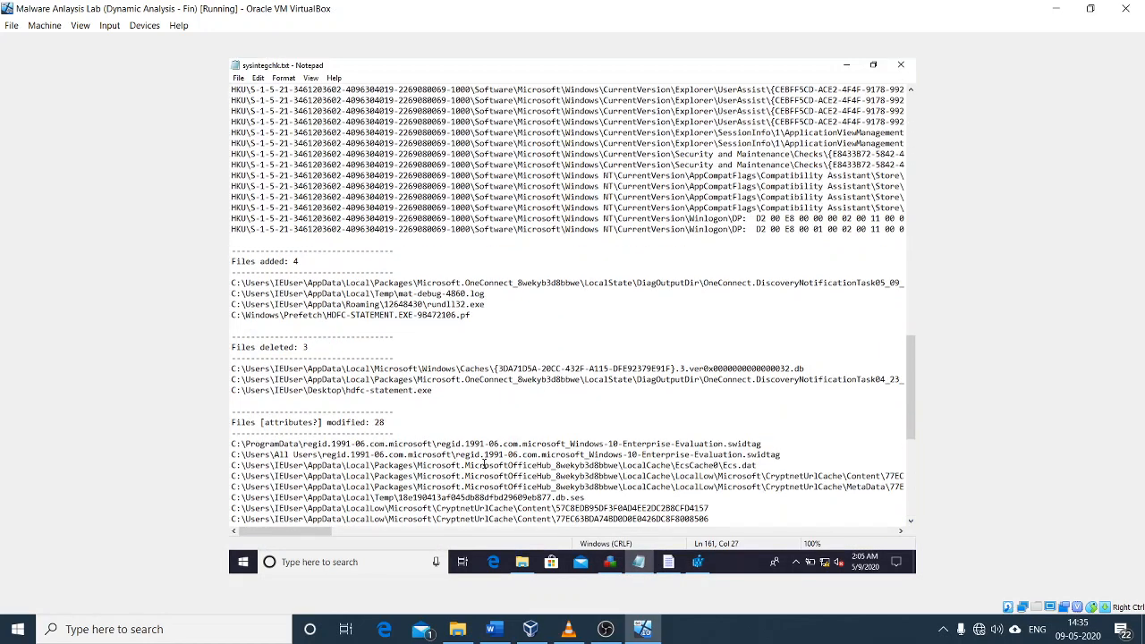
scroll(483, 465, up, 15)
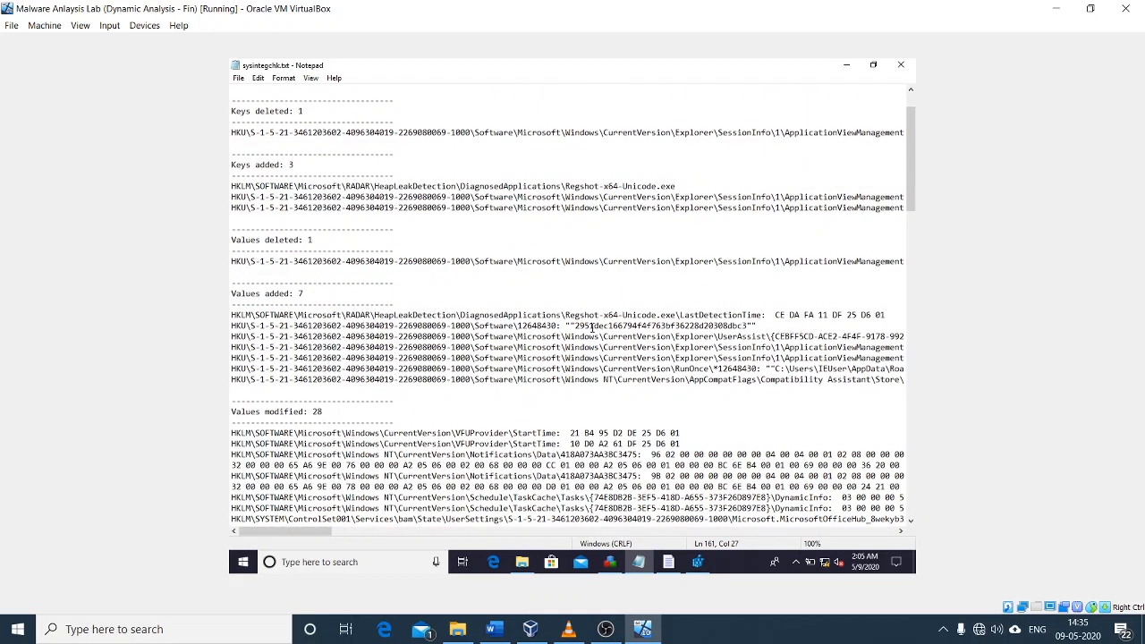
drag(513, 325, 565, 325)
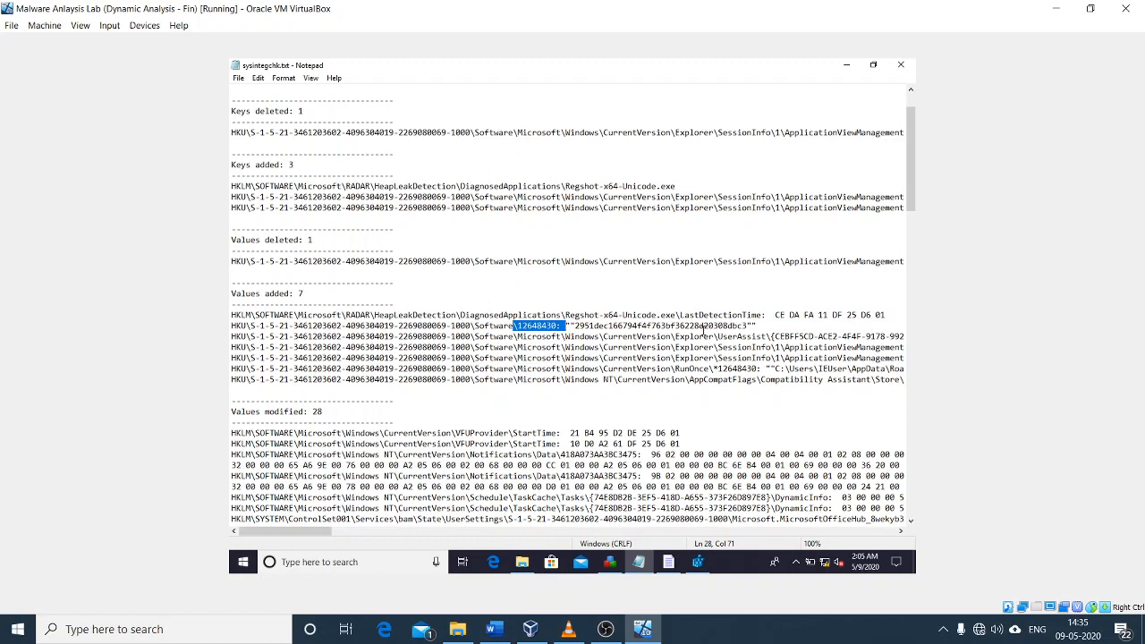
double_click(731, 338)
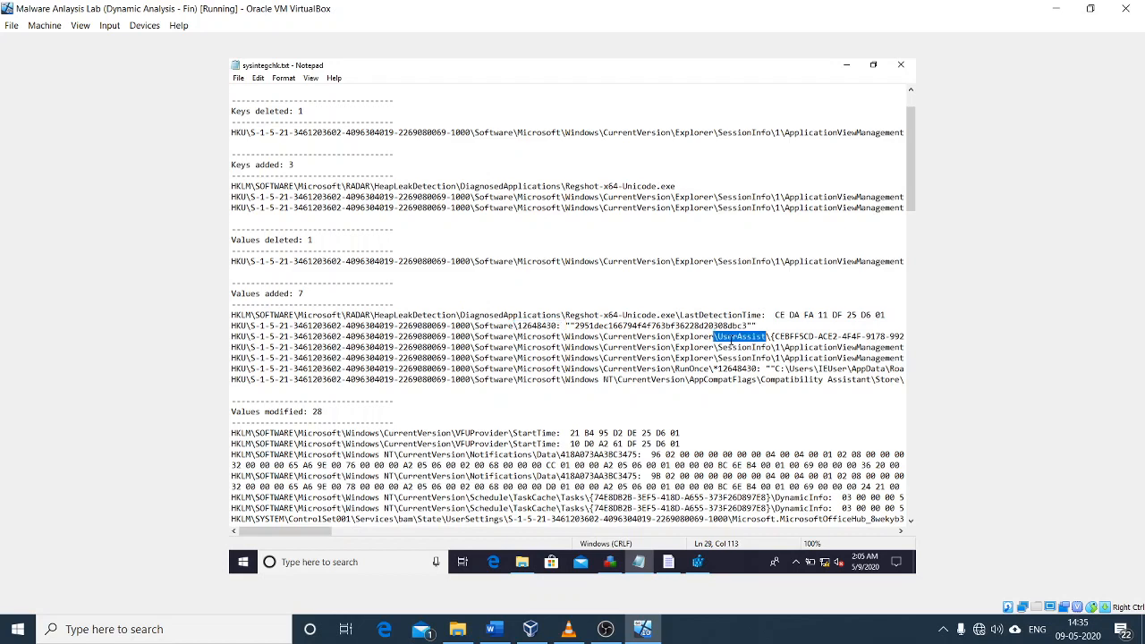
drag(322, 532, 376, 534)
drag(628, 369, 157, 368)
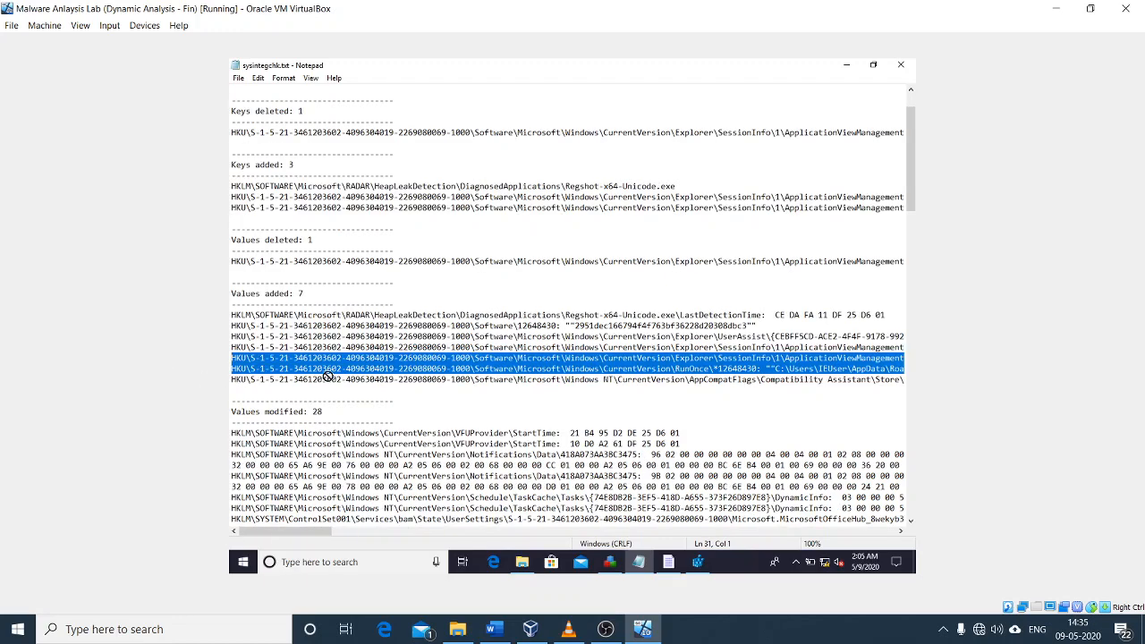
shift+click(570, 368)
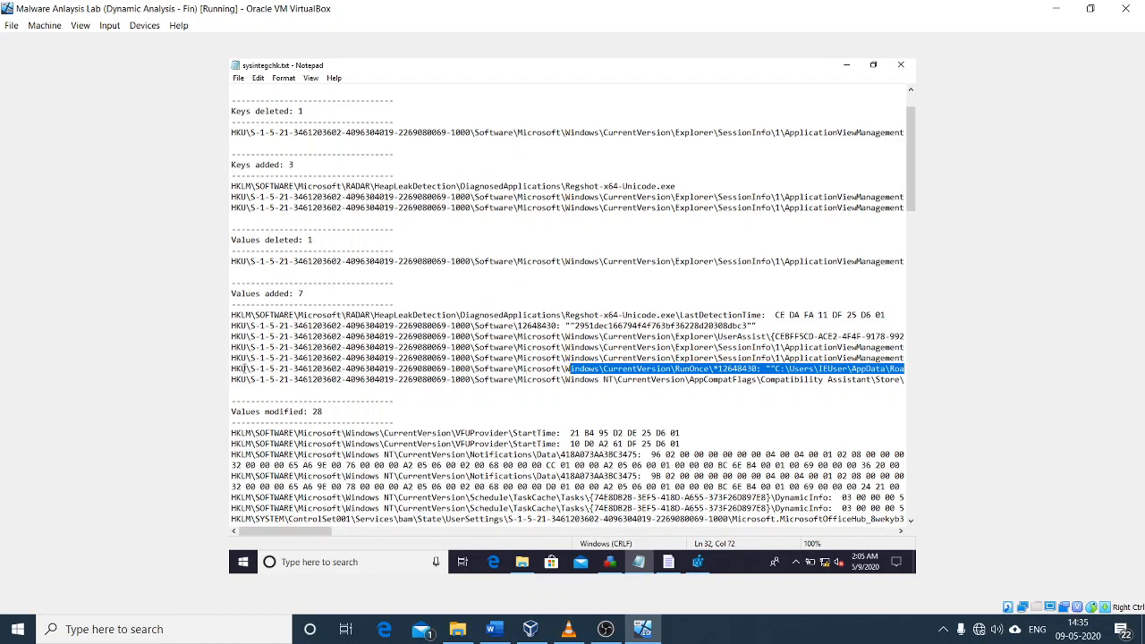
- Switch back to Registry Editor, reposition its window beside the log, and open and expand HKEY_CURRENT_USER\Software
click(698, 562)
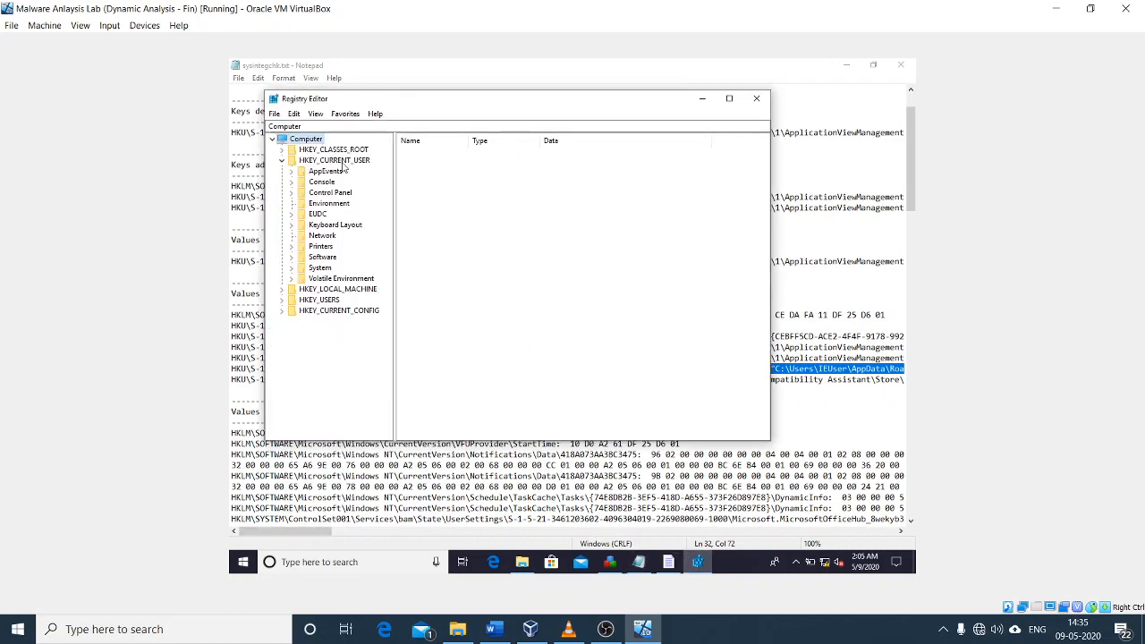
drag(597, 100, 917, 185)
drag(960, 142, 726, 166)
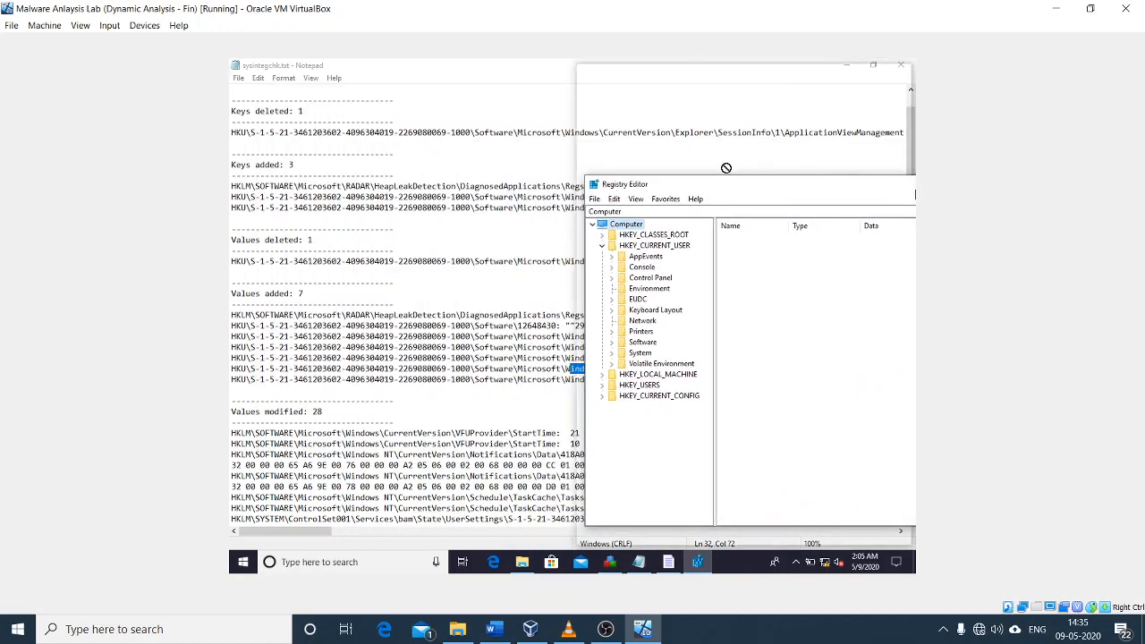
click(459, 320)
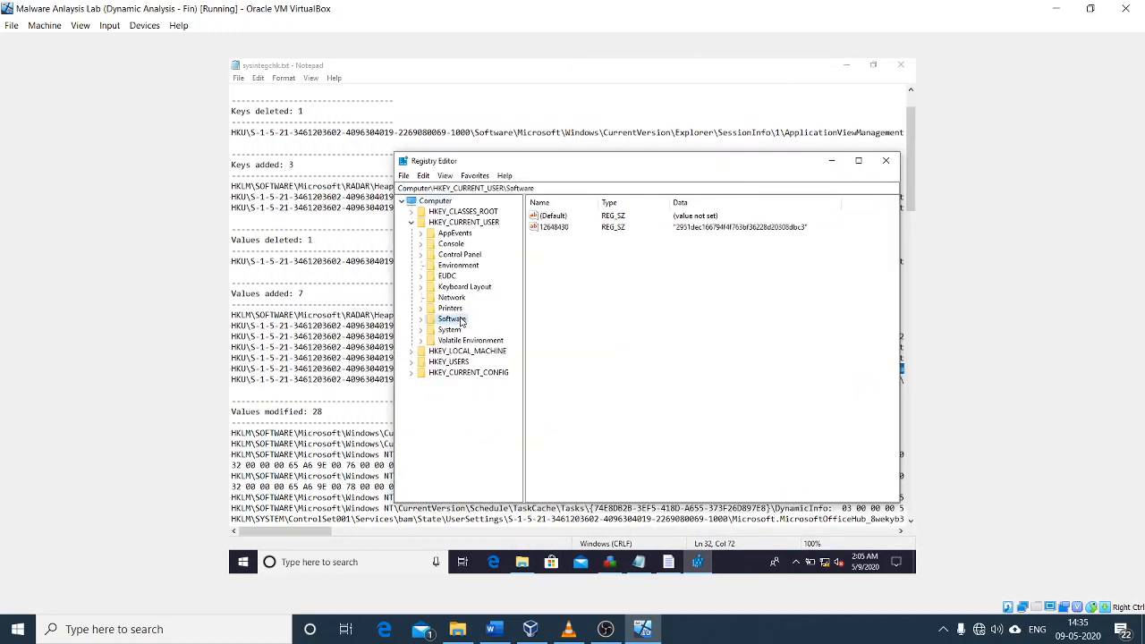
double_click(459, 321)
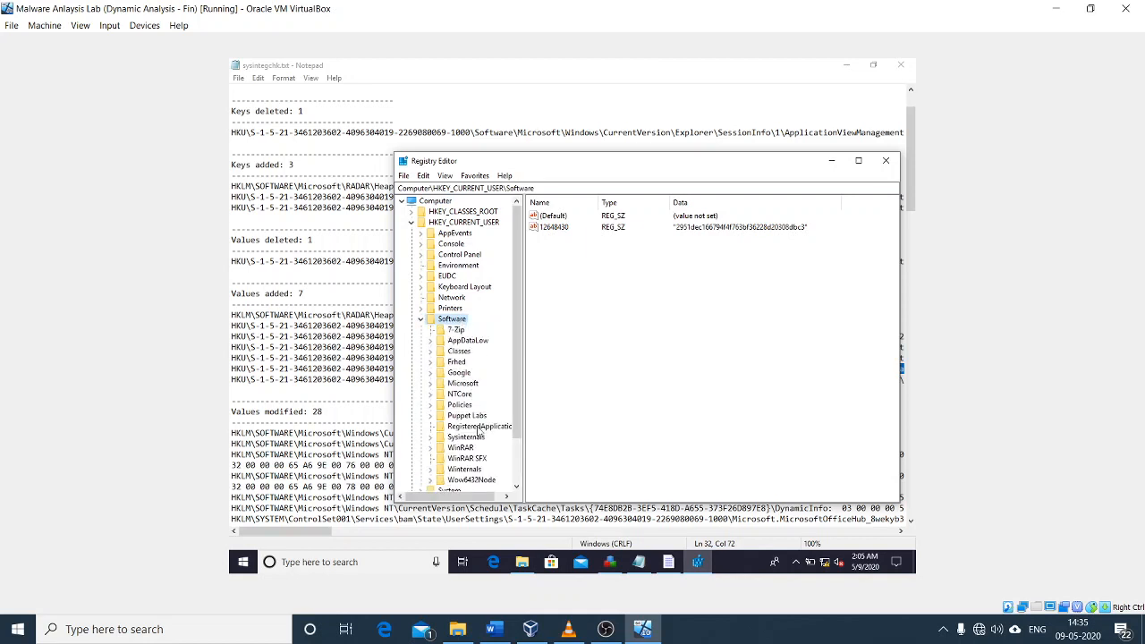
- Open the Microsoft\Windows\CurrentVersion key under HKEY_CURRENT_USER\Software and expand its subkeys
double_click(463, 384)
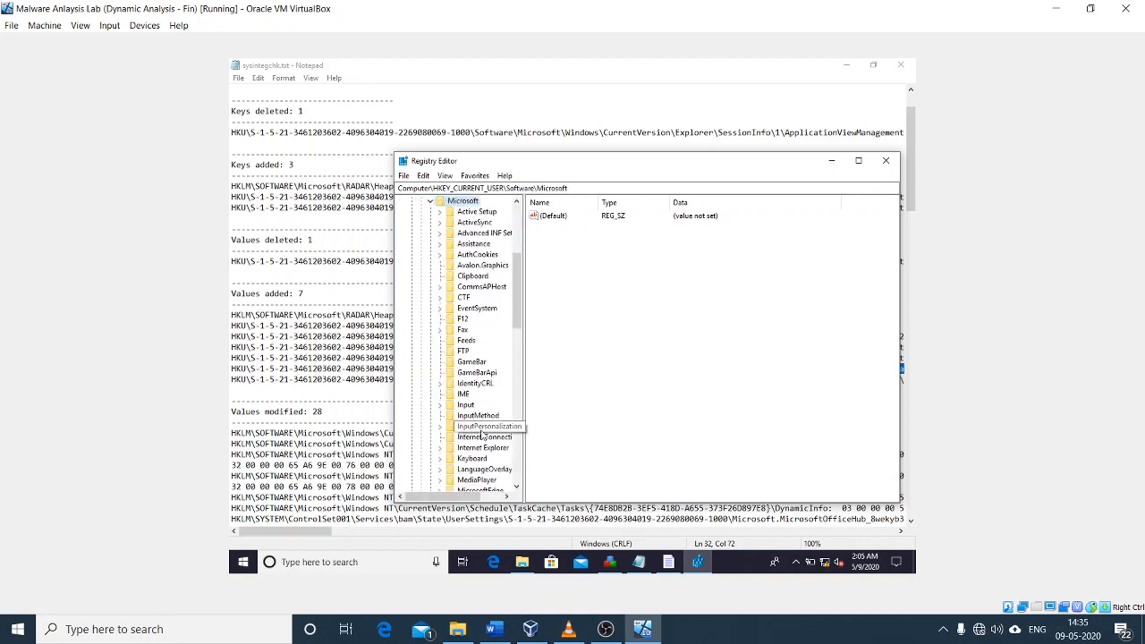
scroll(478, 429, down, 5)
scroll(481, 432, down, 7)
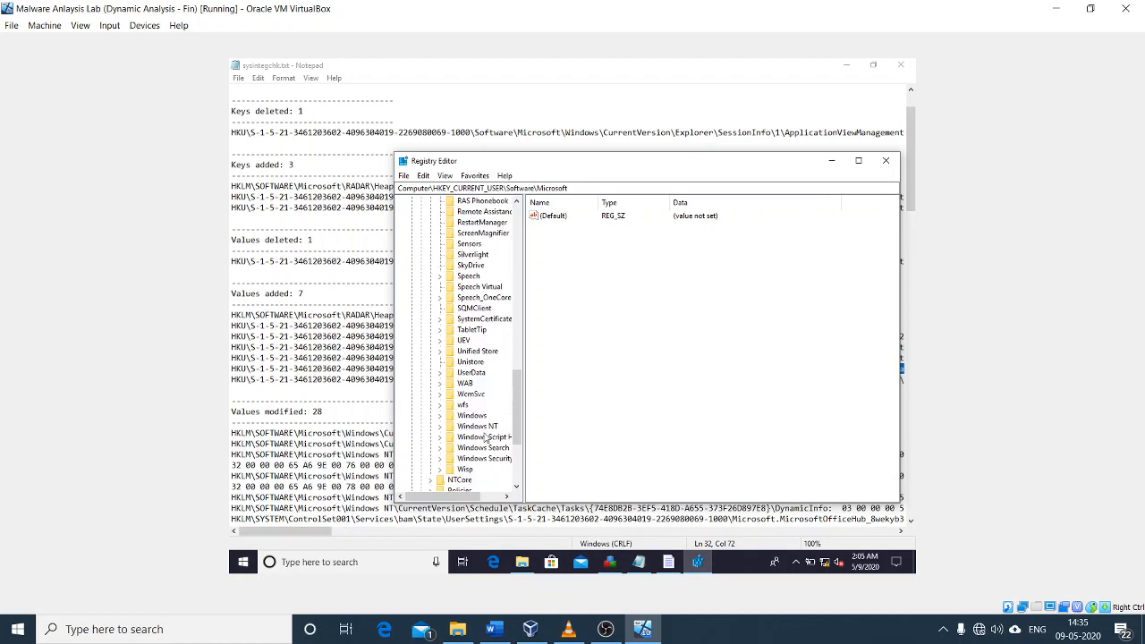
click(488, 417)
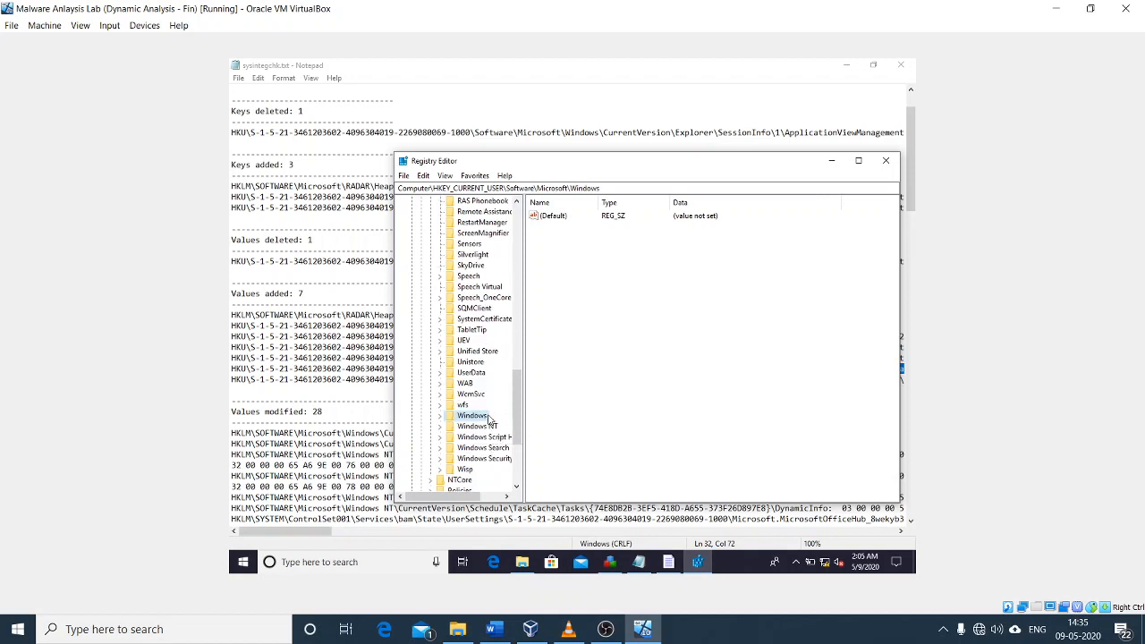
double_click(487, 417)
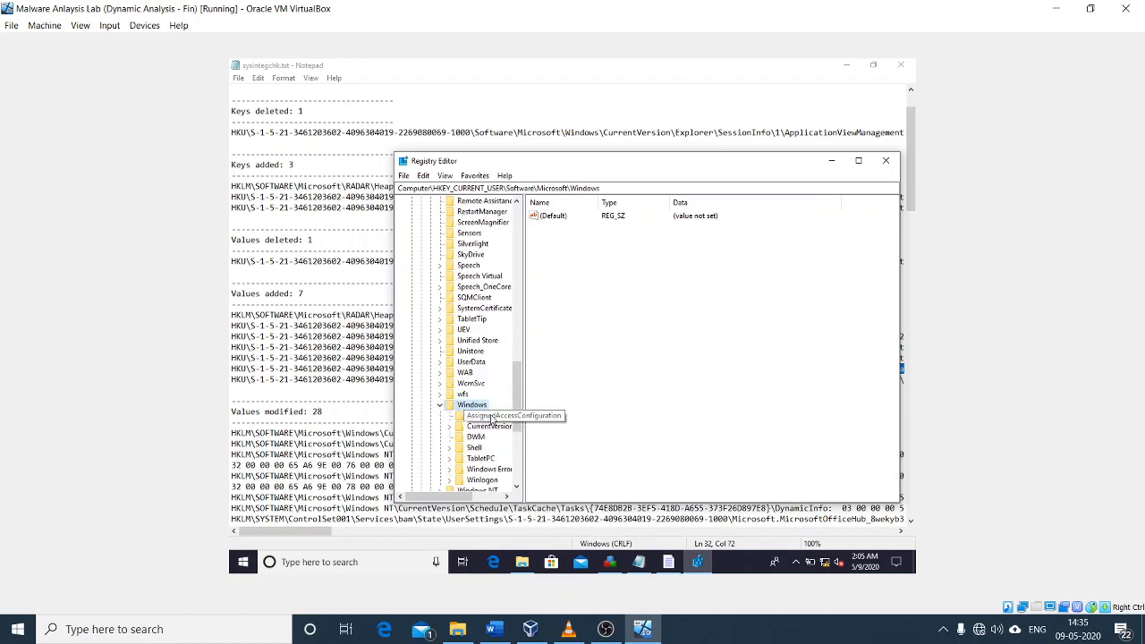
click(495, 426)
double_click(494, 428)
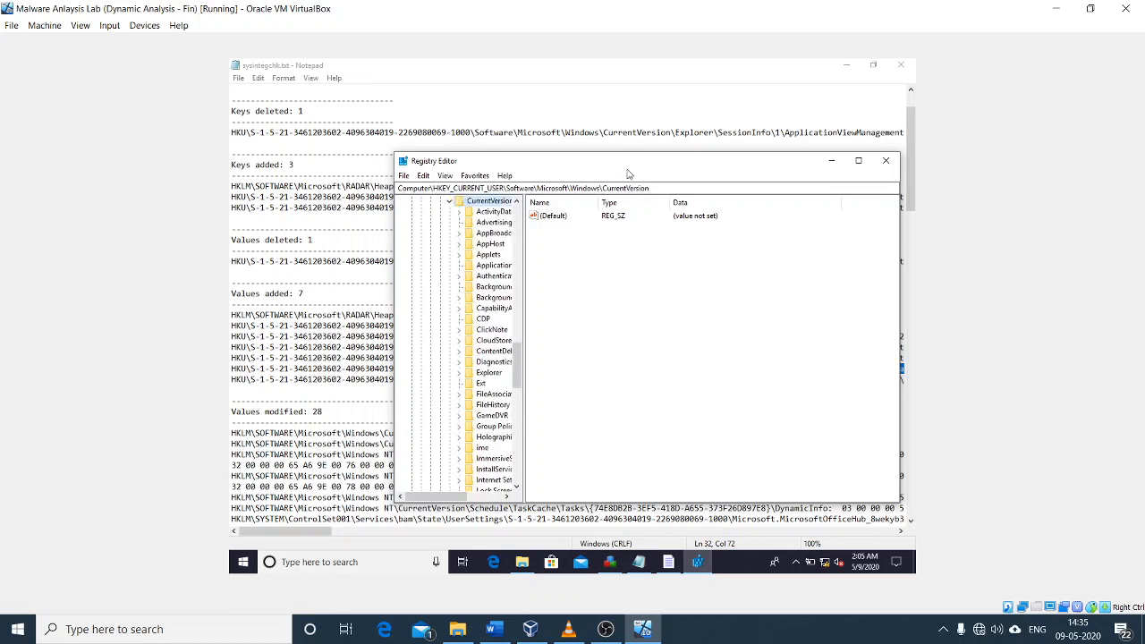
- Shift the Registry Editor window and open the RunOnce key under HKEY_CURRENT_USER\Software\Microsoft\Windows\CurrentVersion
drag(638, 165, 745, 111)
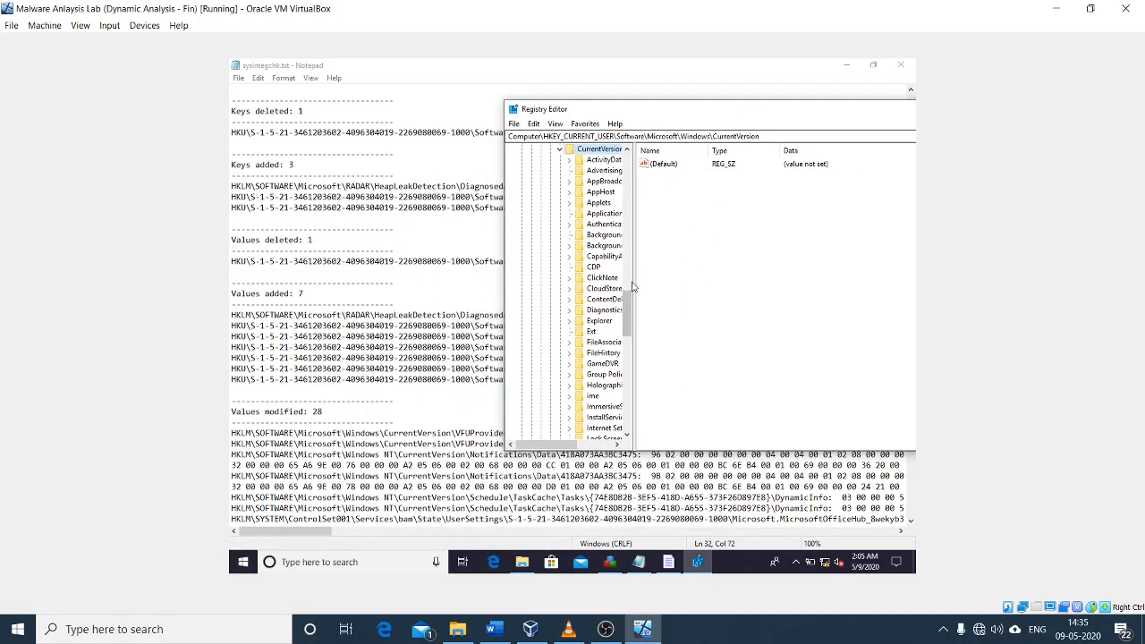
scroll(613, 358, down, 3)
scroll(611, 361, down, 3)
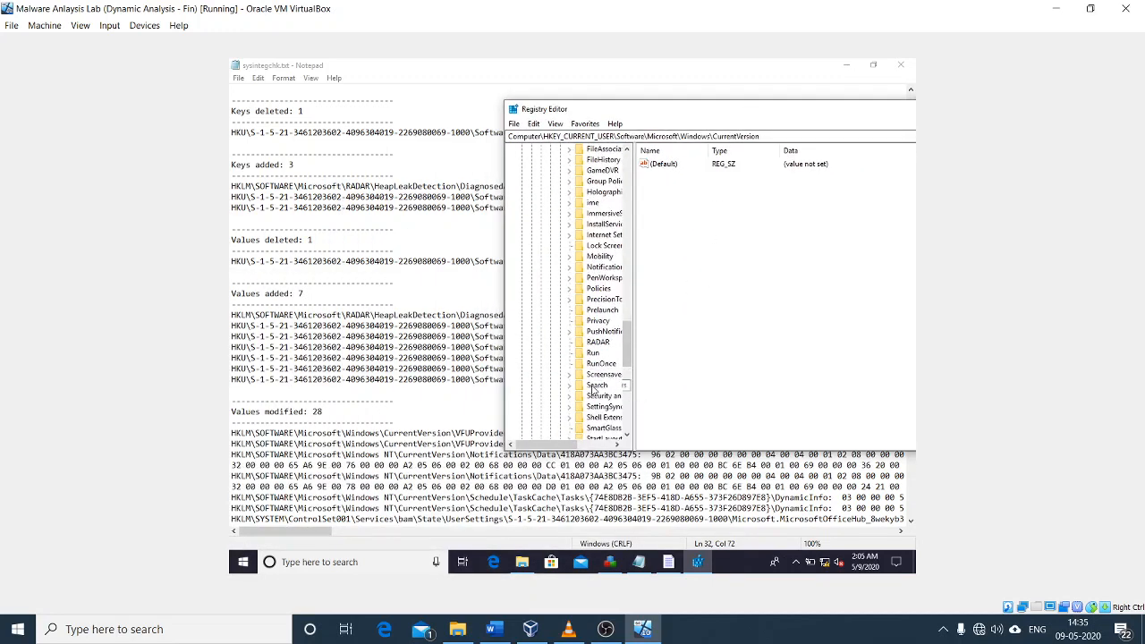
scroll(607, 380, down, 3)
scroll(602, 390, down, 2)
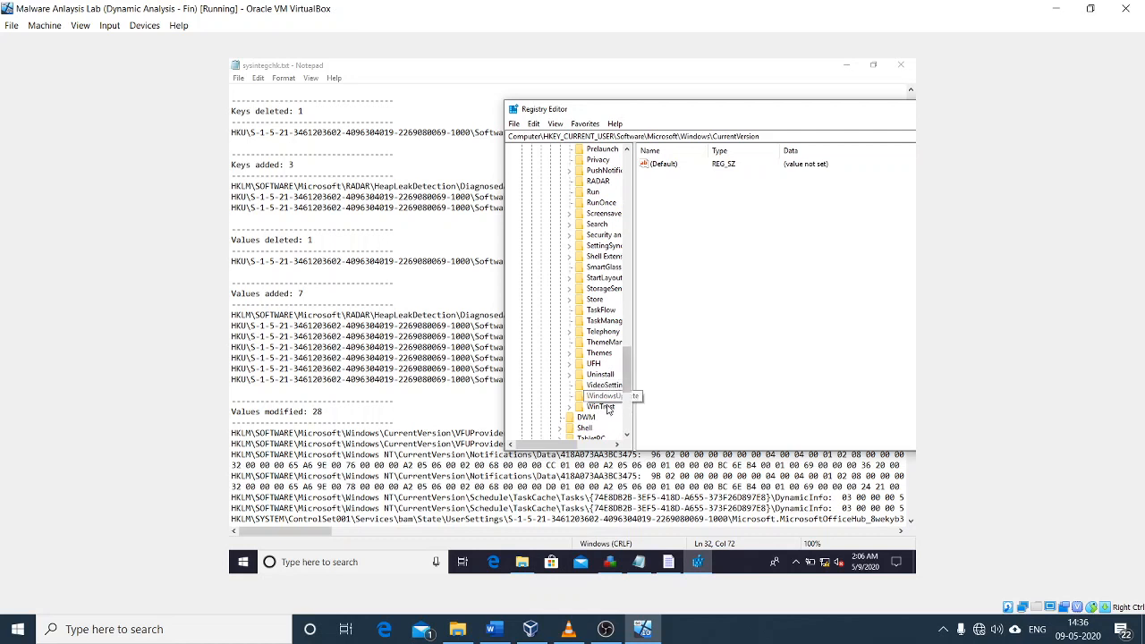
click(602, 203)
click(715, 186)
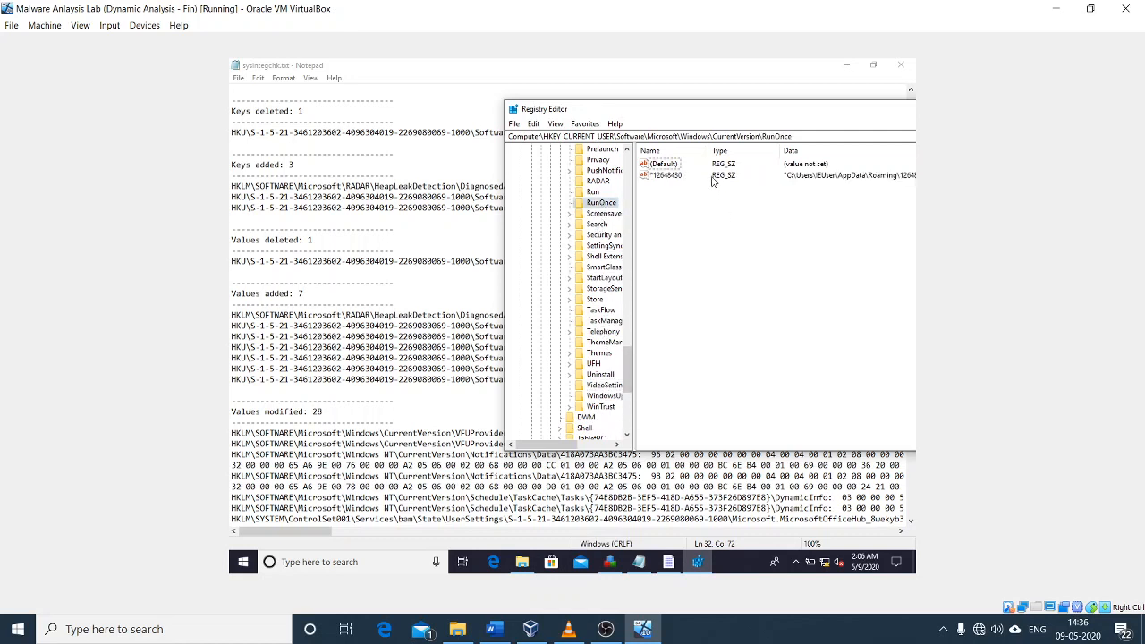
- Bring the full Registry Editor window into view and widen the Data column to read the *12648430 value's complete path
drag(729, 114, 592, 129)
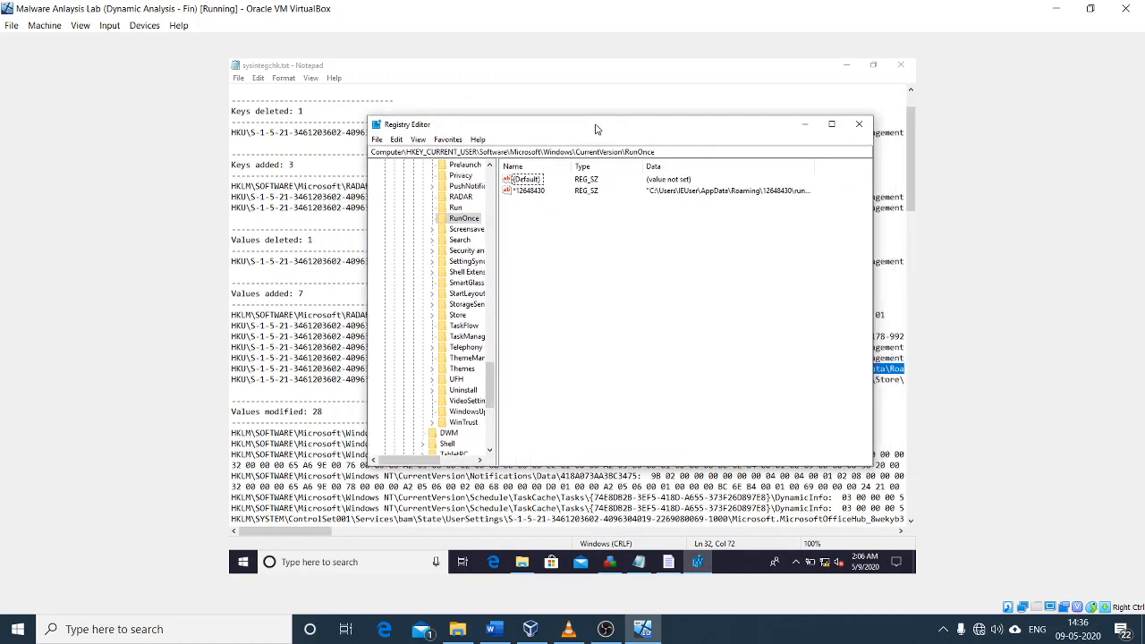
click(518, 191)
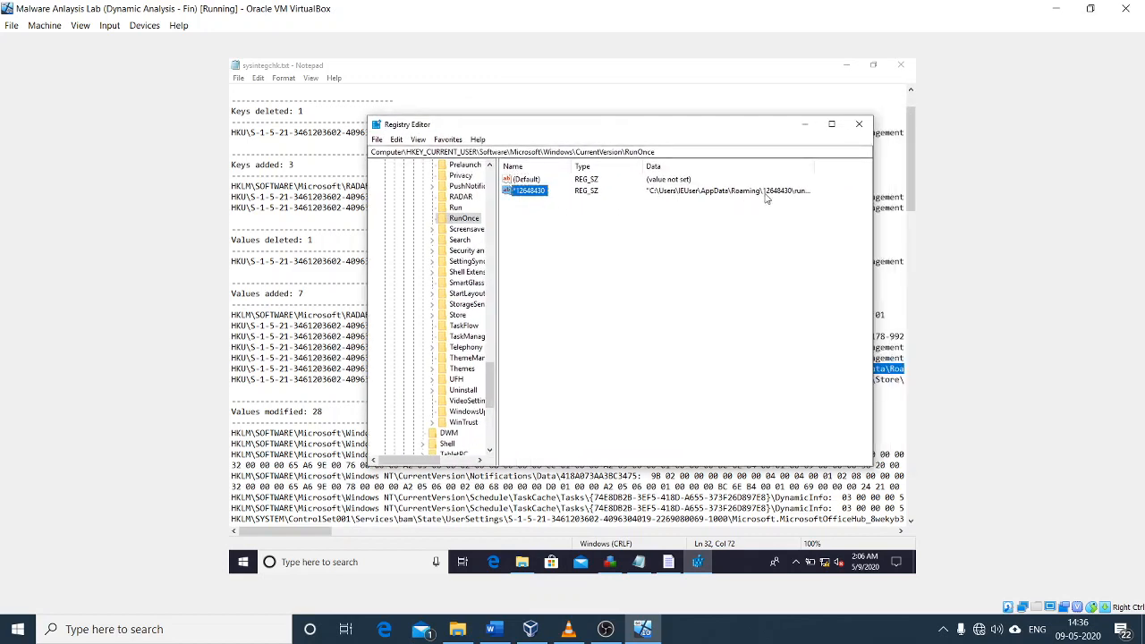
drag(814, 167, 861, 169)
click(741, 198)
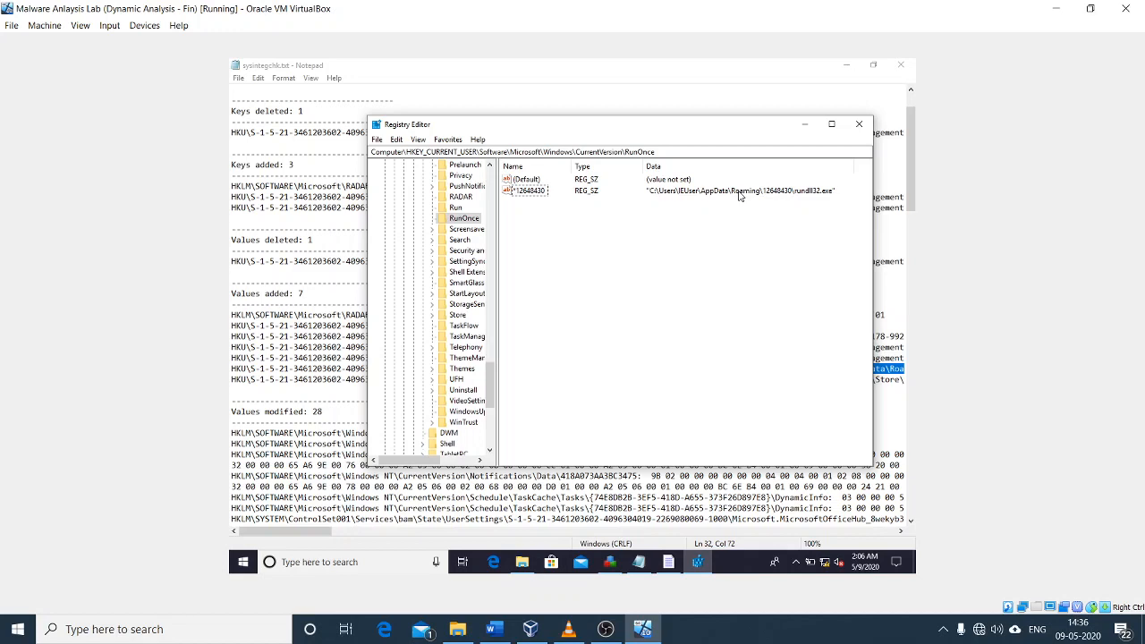
- Close Registry Editor and minimize the sysintegchk.txt log
click(859, 126)
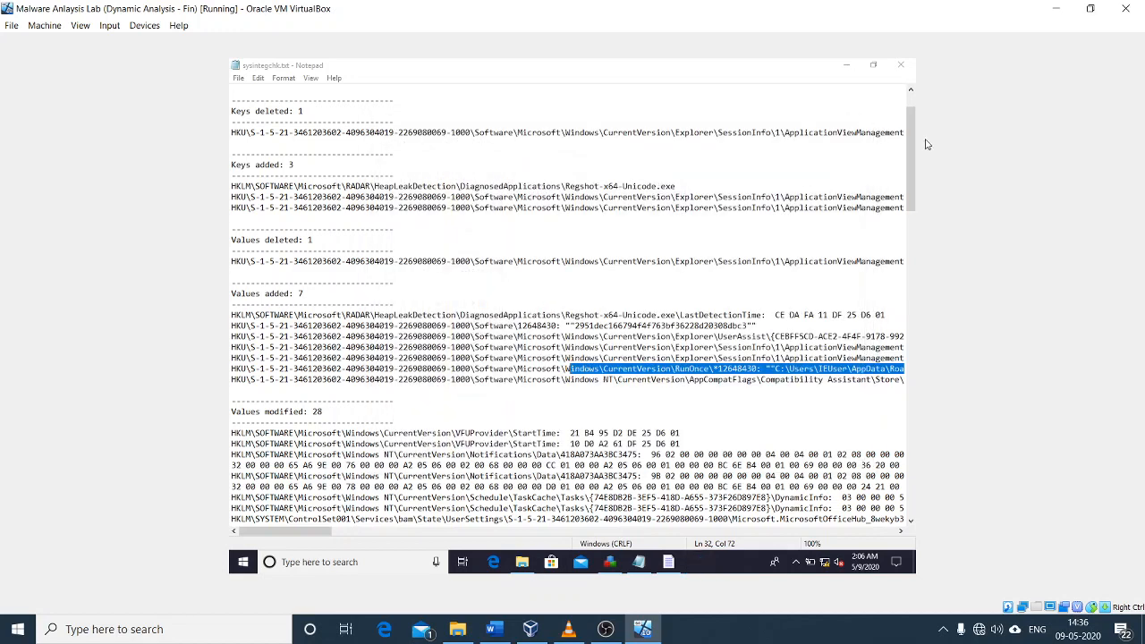
click(847, 66)
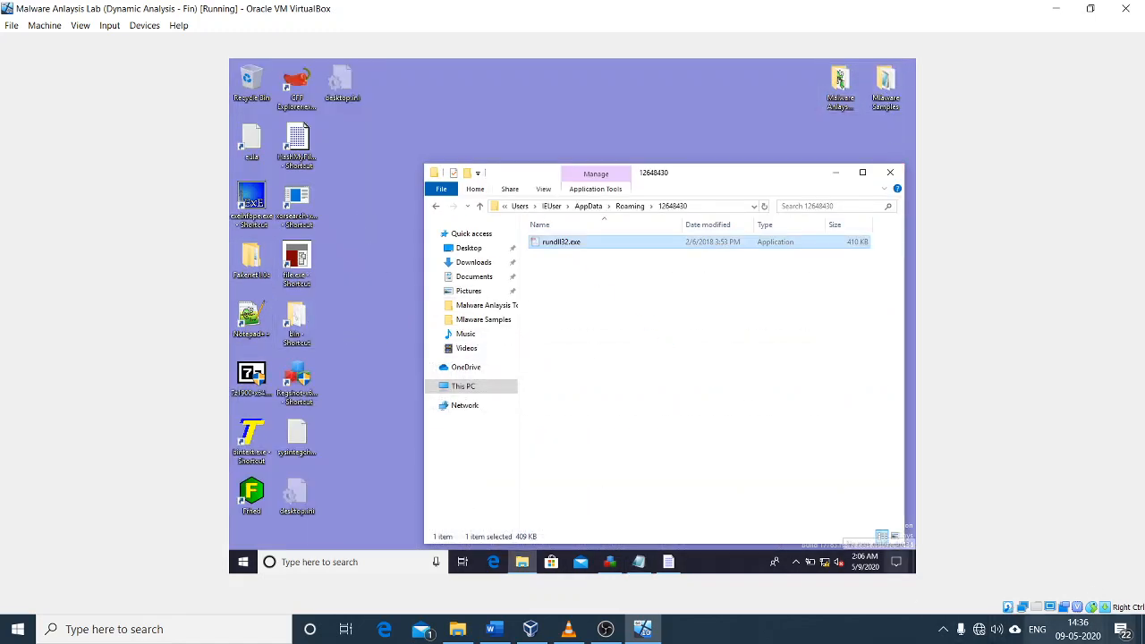
click(942, 629)
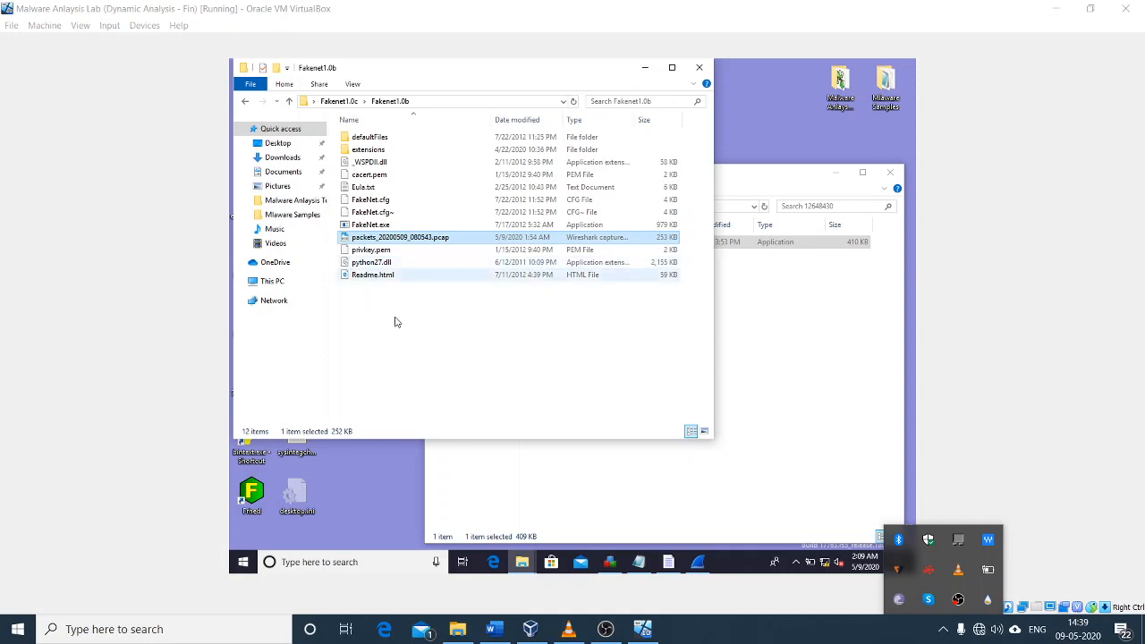
- Reposition the Fakenet1.0b folder window, switch to Wireshark and review the packets_20200509_080543.pcap packet list from start to end
drag(474, 69, 492, 159)
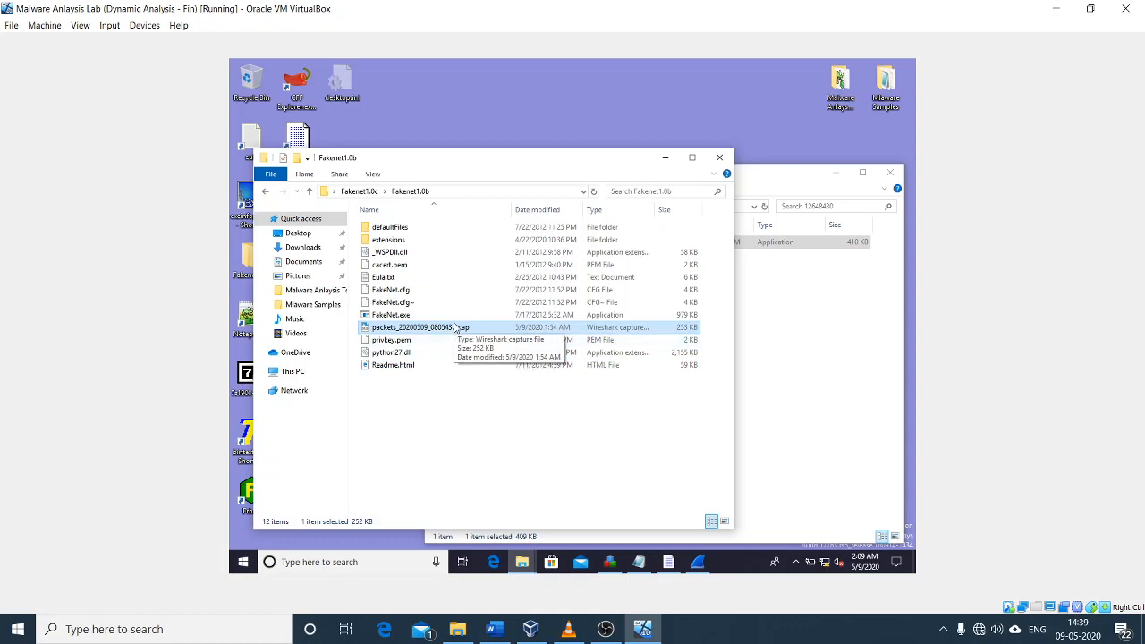
click(704, 564)
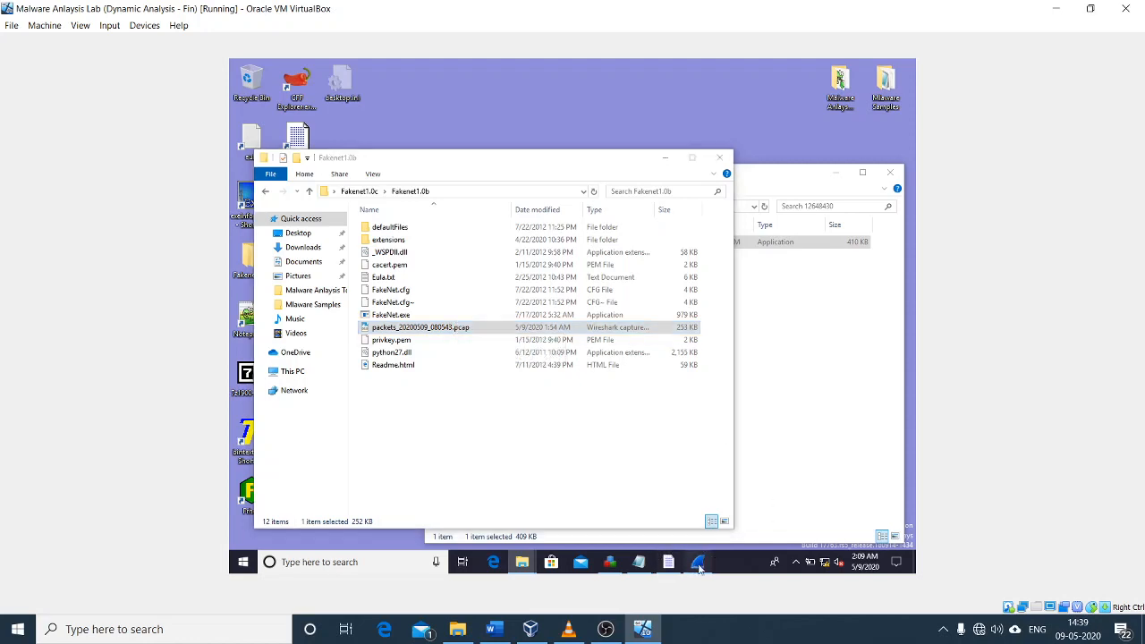
drag(911, 236, 909, 132)
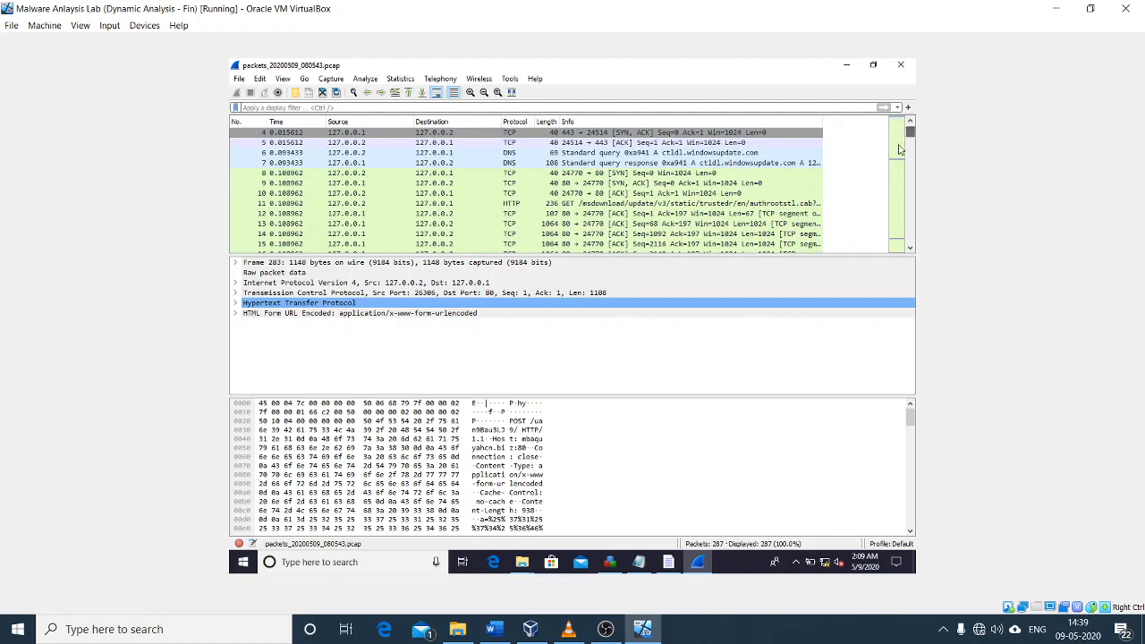
scroll(723, 186, up, 1)
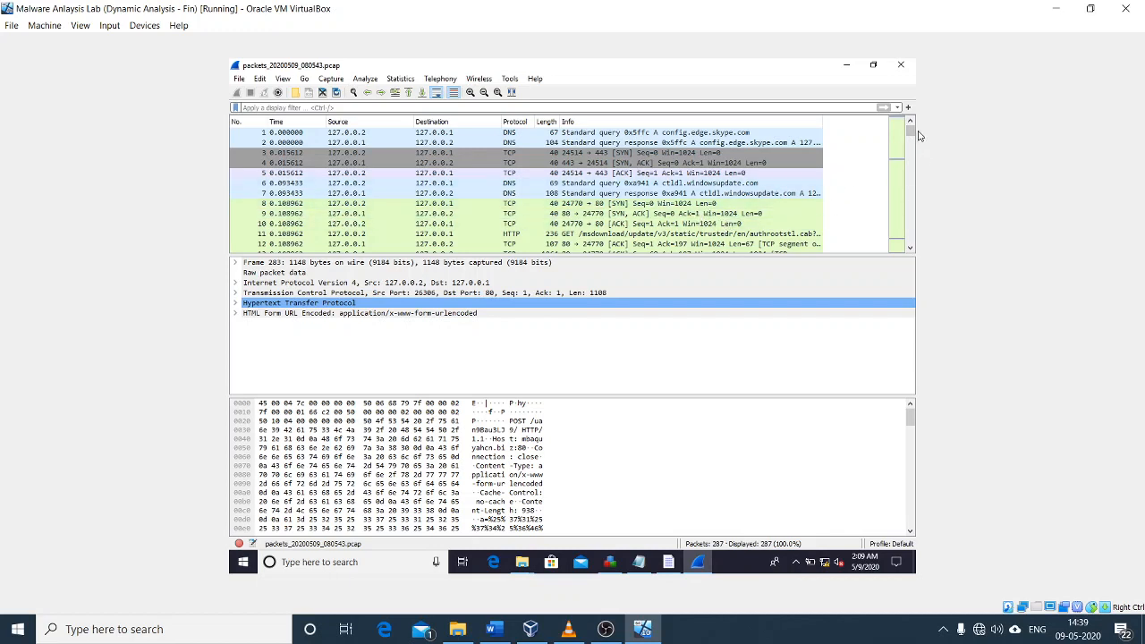
drag(910, 132, 912, 238)
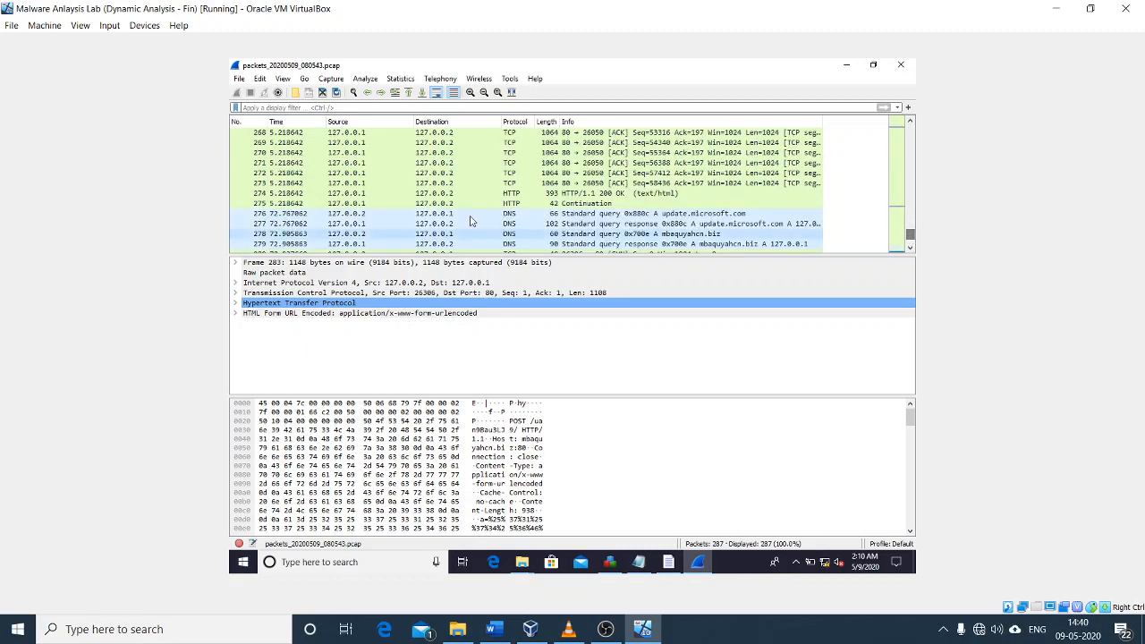
- Inspect the DNS response for mbaquyahcn.biz in packet 279 and the HTTP POST request in packet 283
click(690, 242)
scroll(693, 233, down, 2)
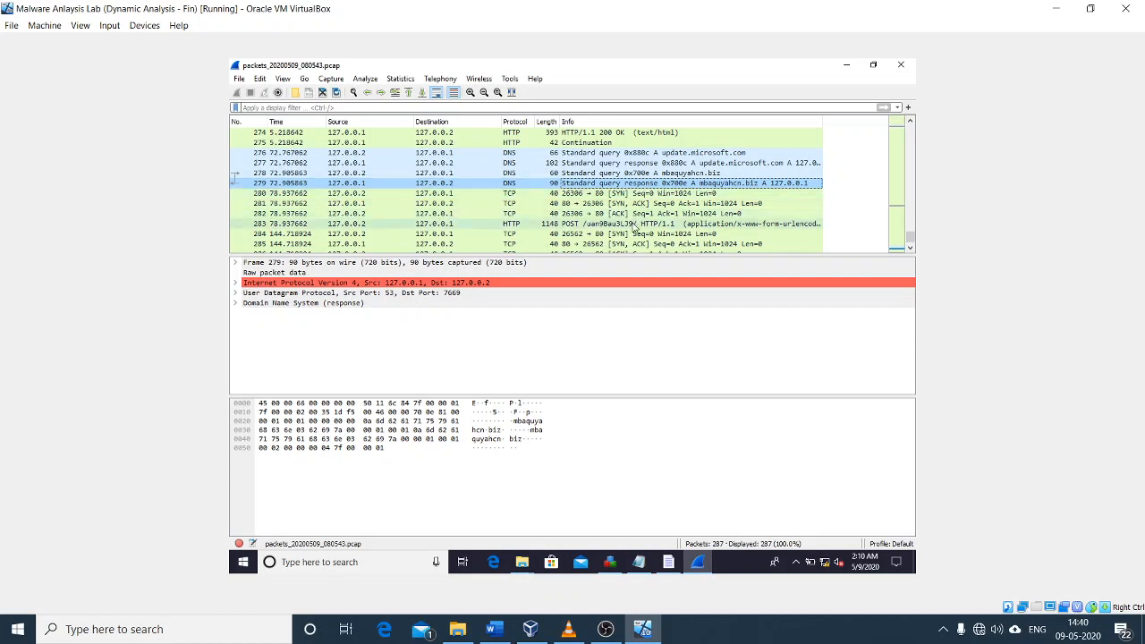
click(619, 225)
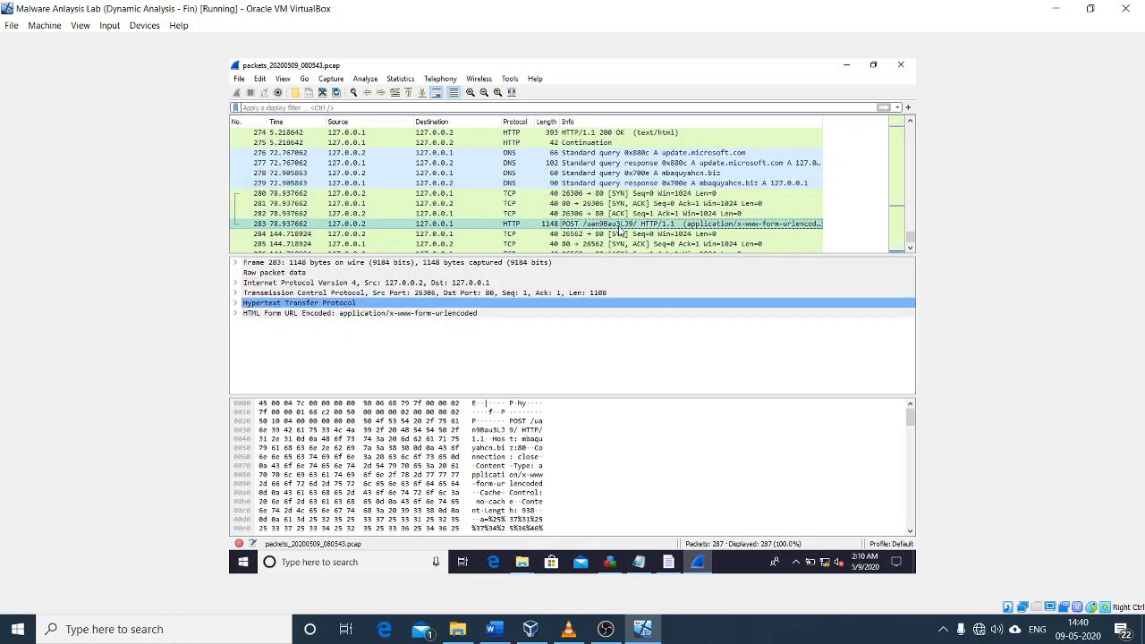
scroll(619, 230, down, 1)
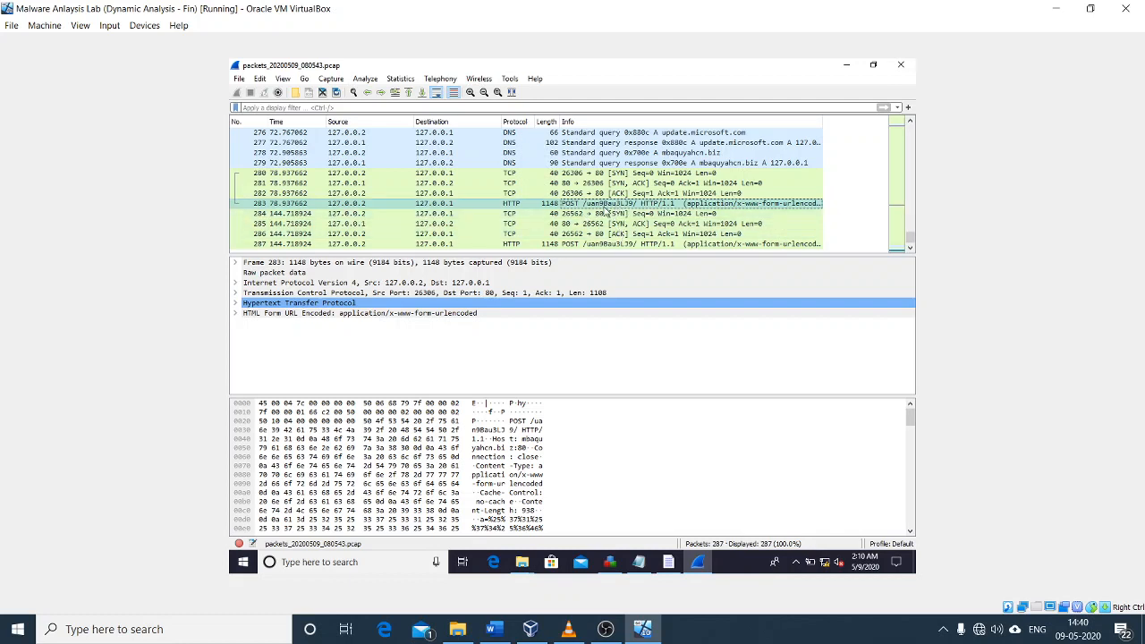
- View packet 283 in its own window, close it, and follow the packet's TCP stream
double_click(605, 208)
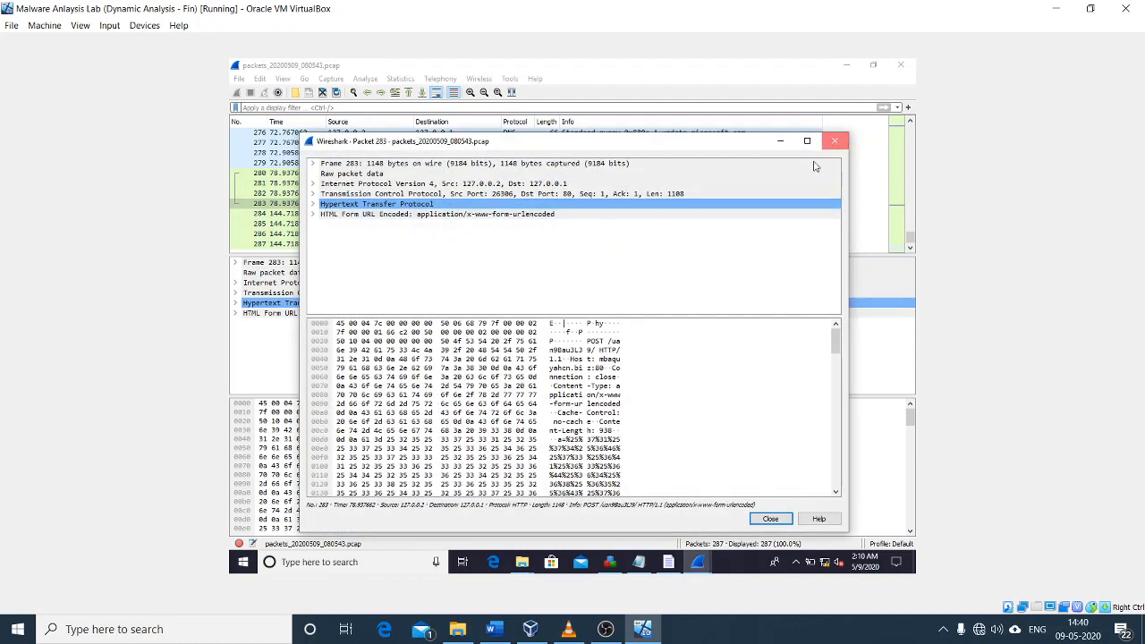
click(833, 140)
right_click(641, 203)
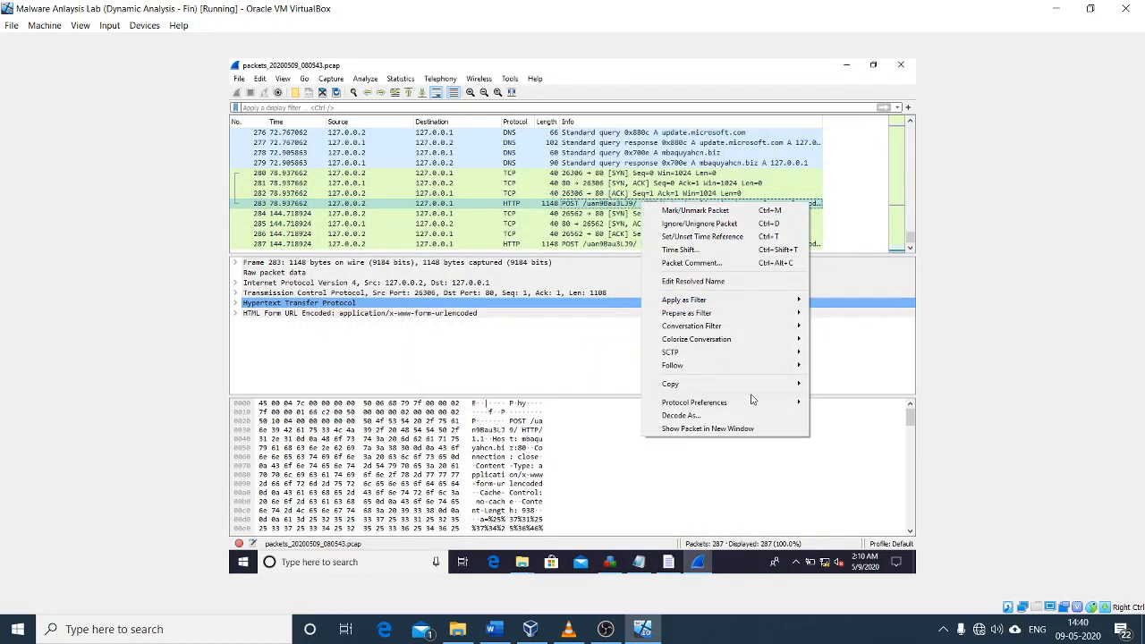
mouse_move(730, 367)
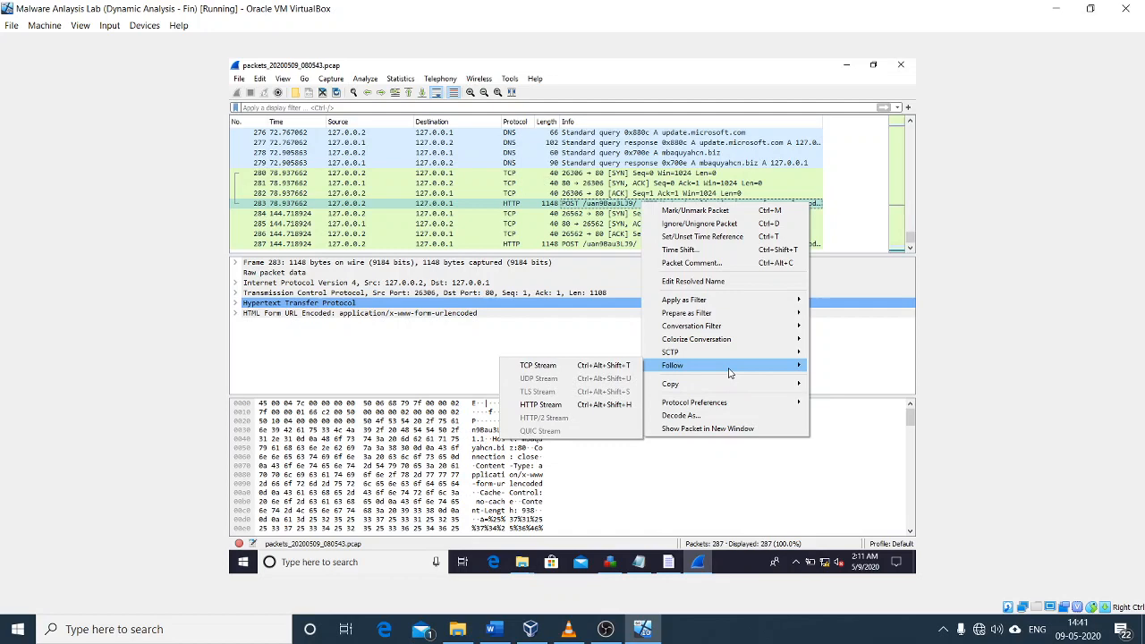
click(590, 366)
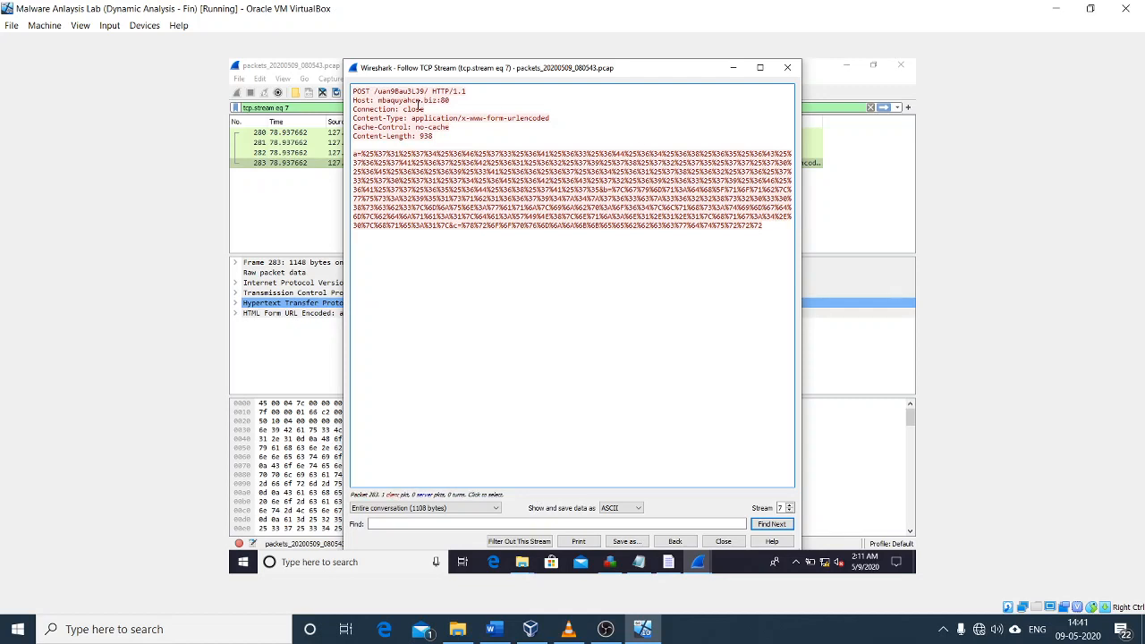
- Highlight the host mbaquyahcn.biz:80 in the stream and copy the URL-encoded form data of the POST request
drag(379, 101, 453, 100)
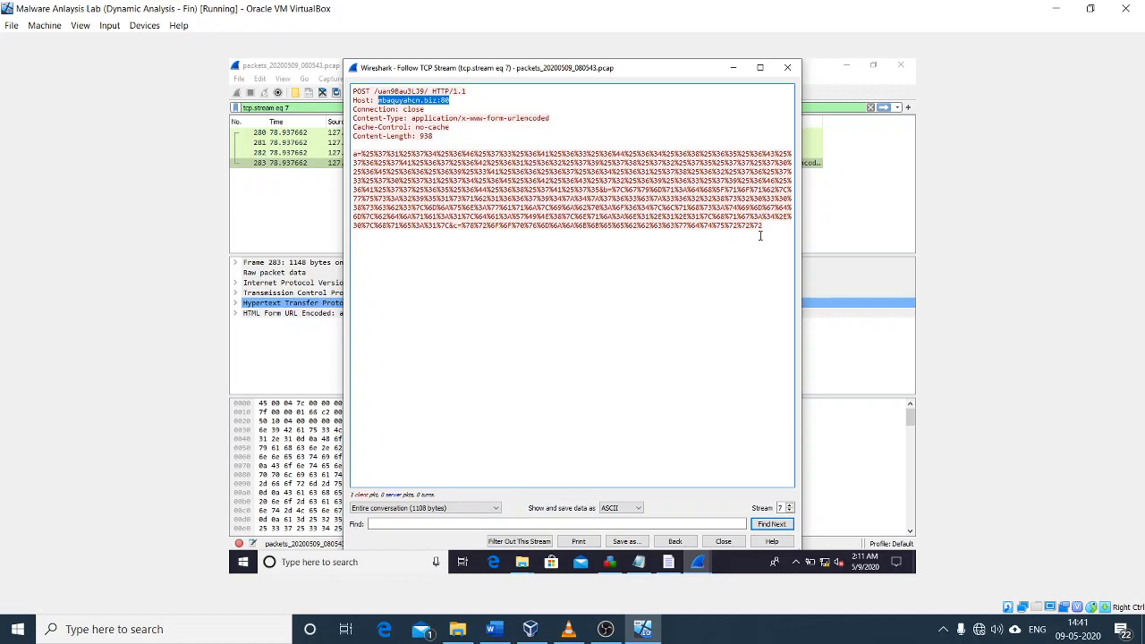
drag(767, 229, 353, 153)
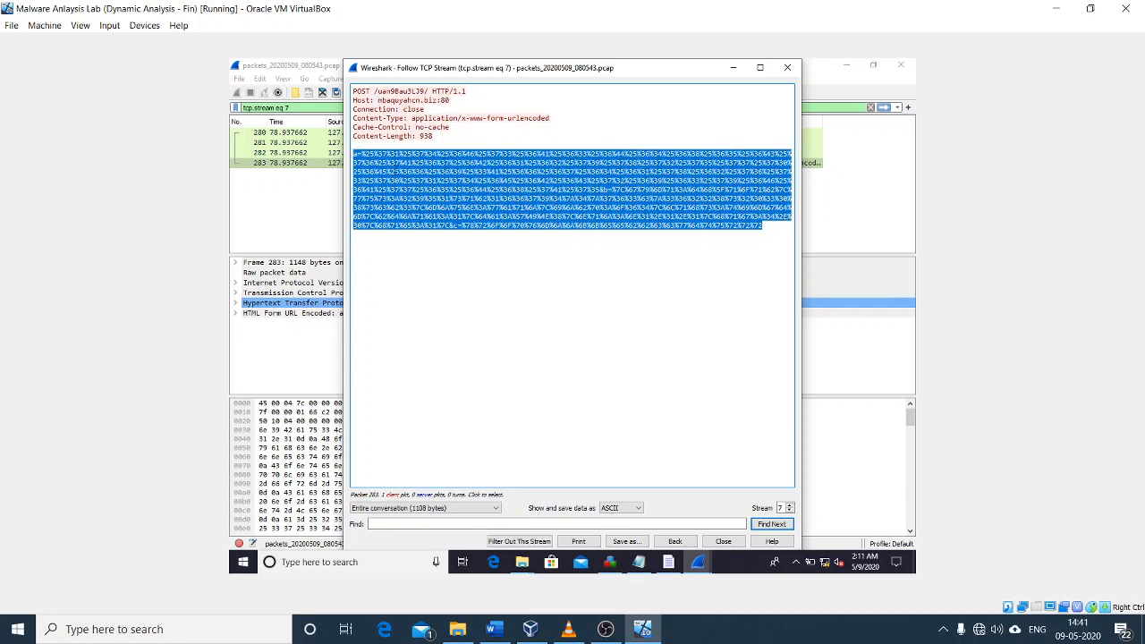
right_click(402, 176)
click(425, 181)
click(667, 260)
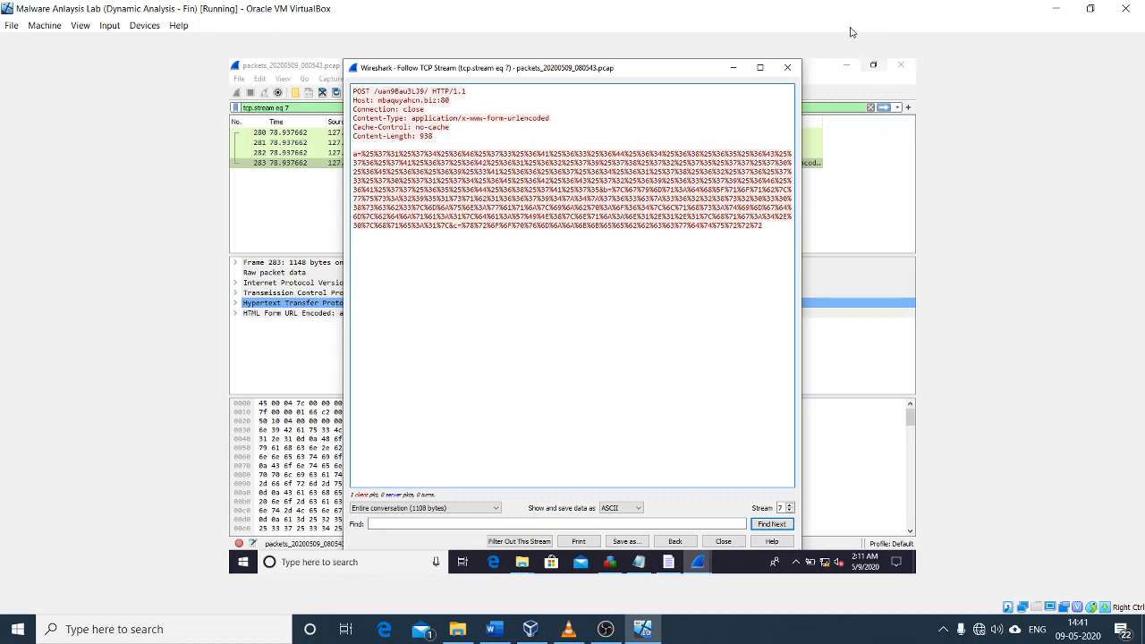
- Dismiss the stream window, clear the tcp.stream eq 7 display filter, and examine the second POST request, packet 287, in its own window
click(733, 68)
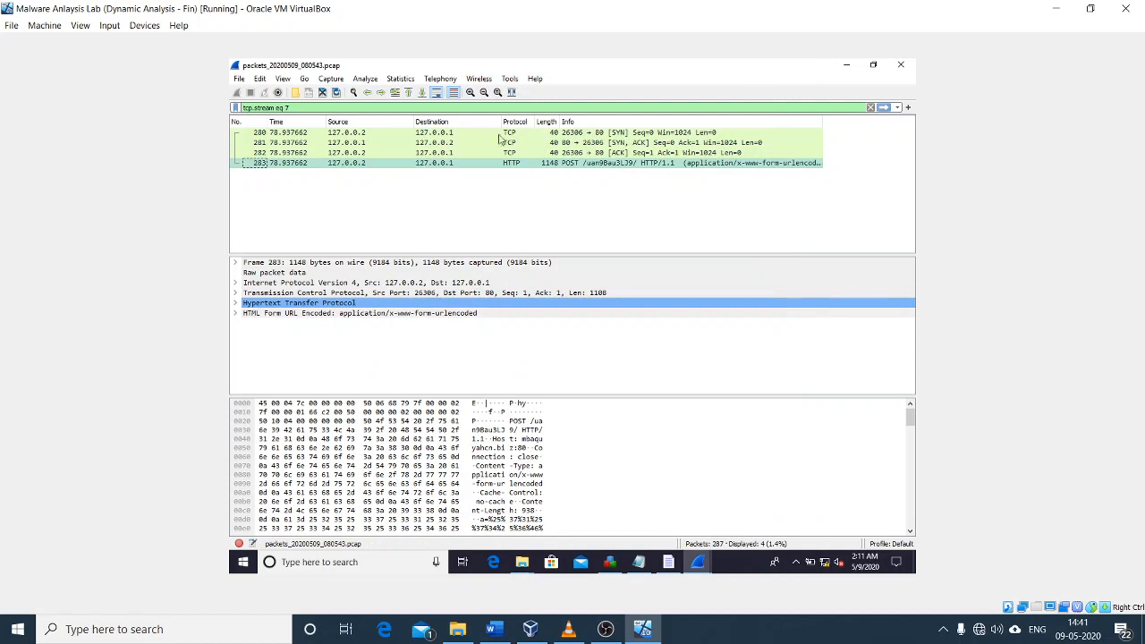
click(870, 108)
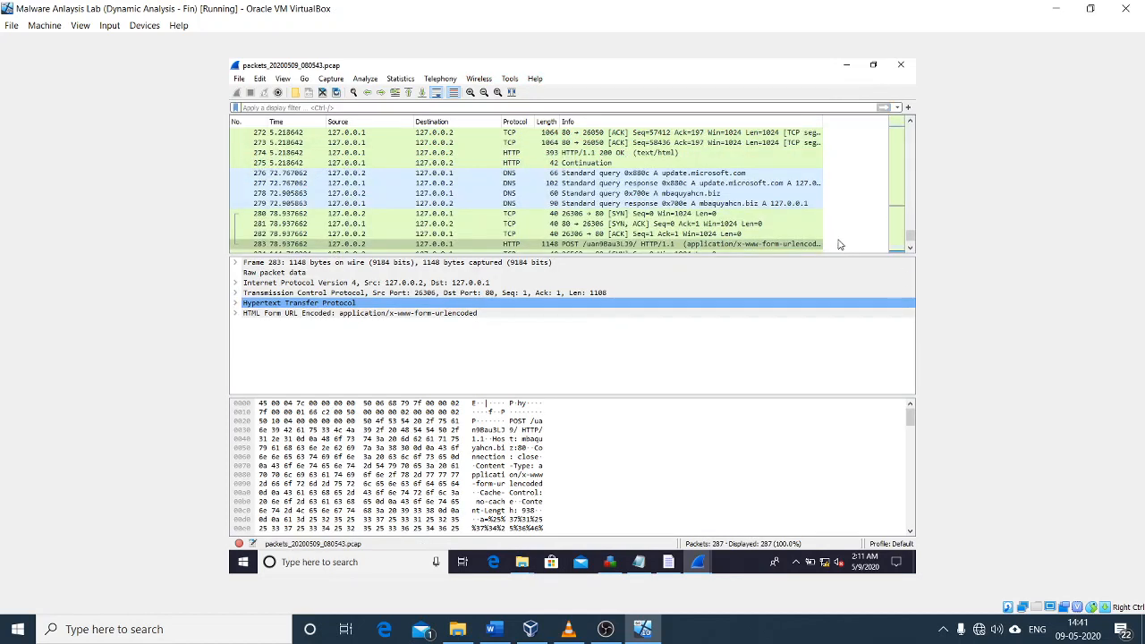
scroll(837, 235, down, 1)
double_click(751, 246)
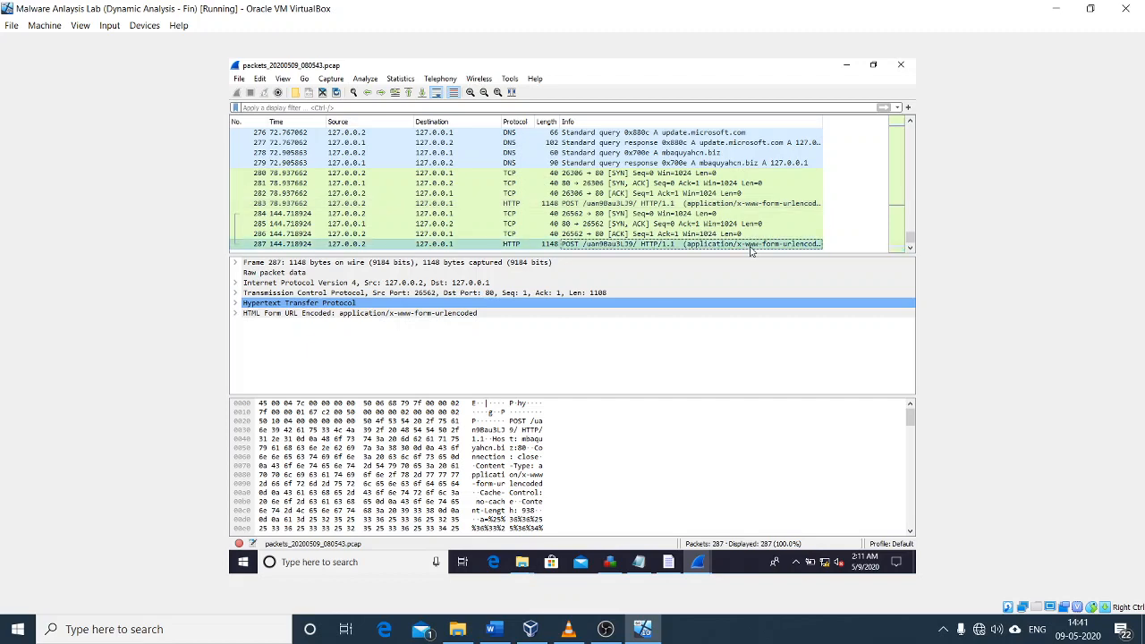
scroll(720, 377, down, 4)
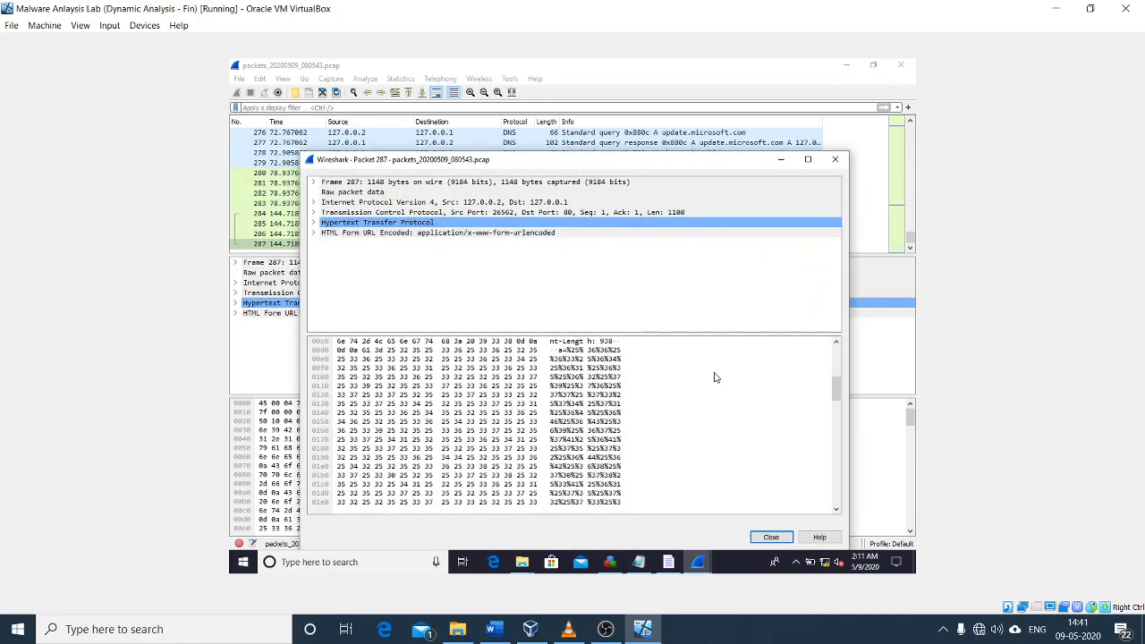
click(835, 160)
- Follow packet 287's TCP stream and copy its URL-encoded form data, closing the stream and minimizing the capture window
right_click(646, 245)
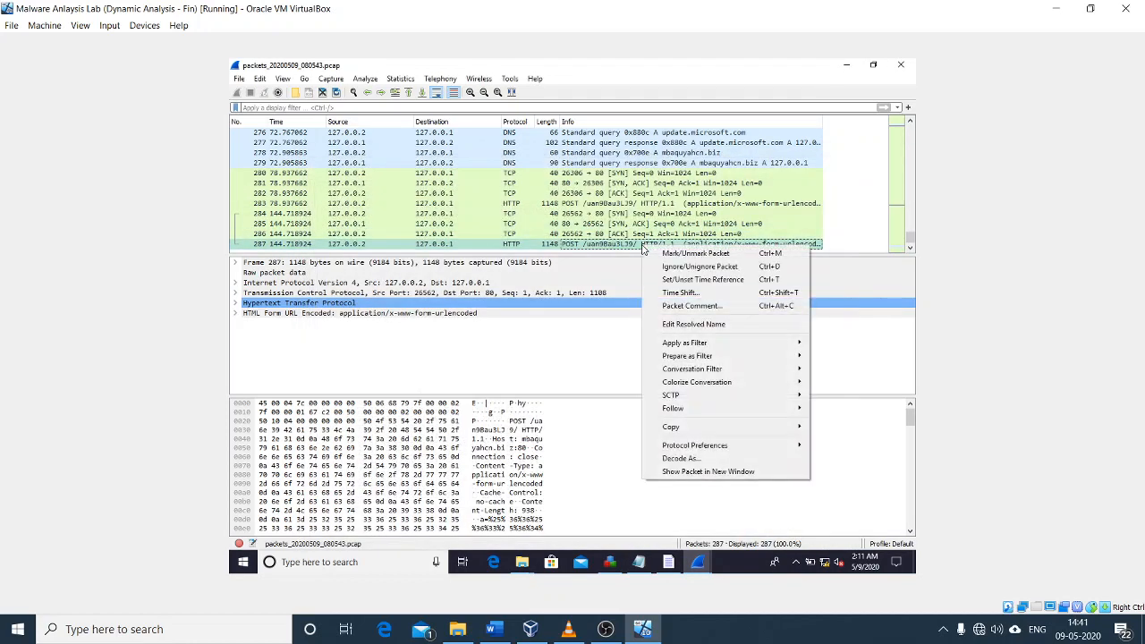
mouse_move(684, 408)
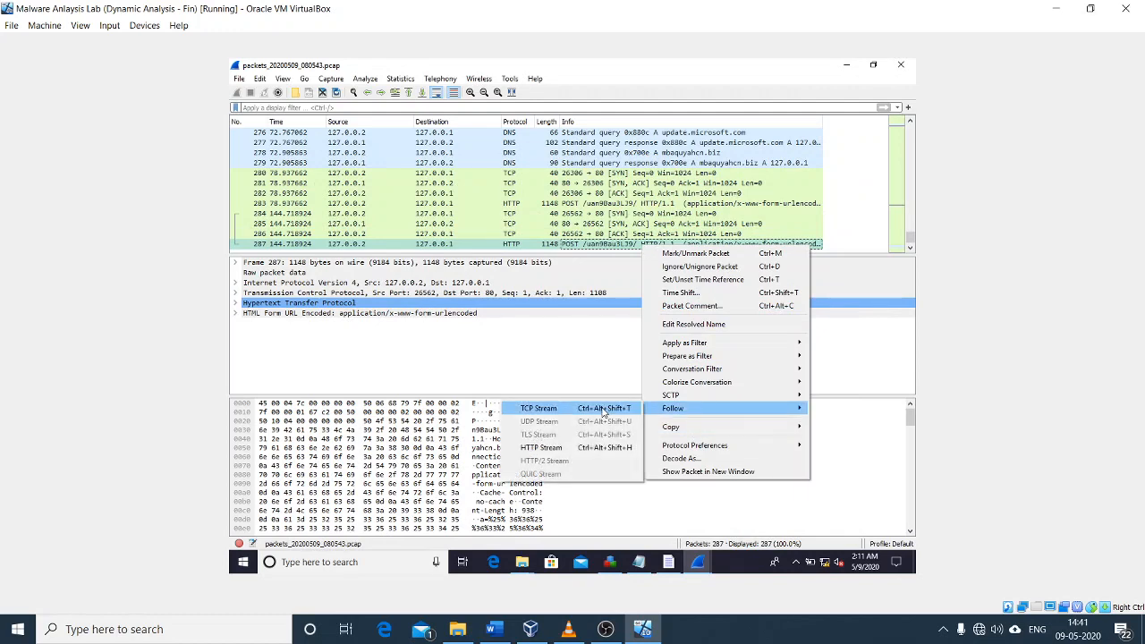
click(602, 408)
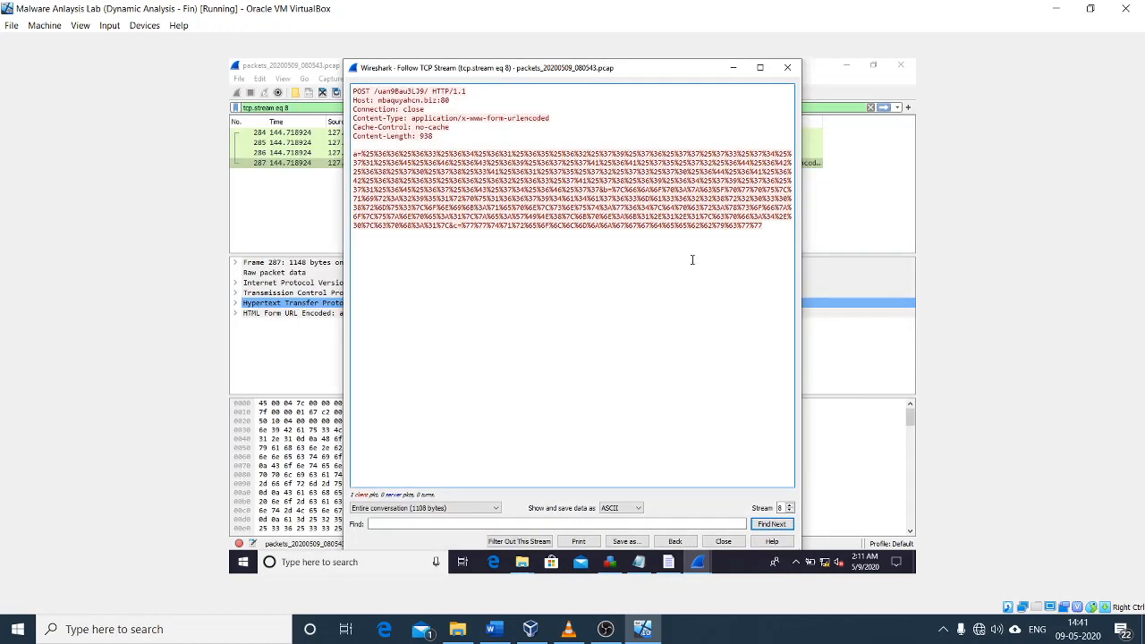
drag(767, 233, 345, 150)
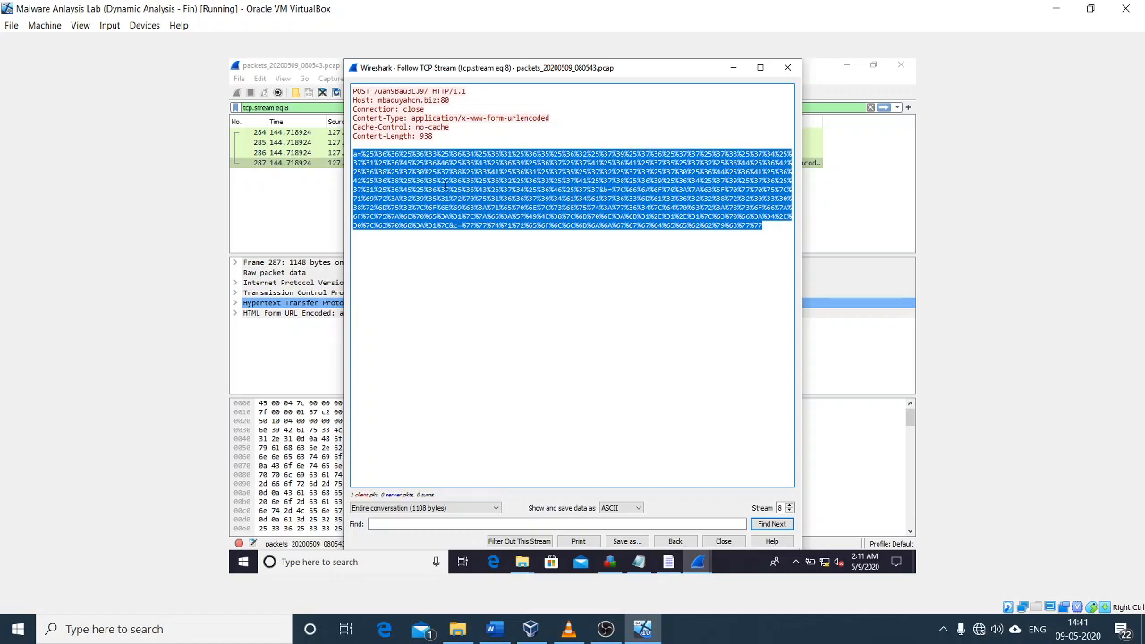
right_click(458, 190)
click(470, 199)
click(787, 67)
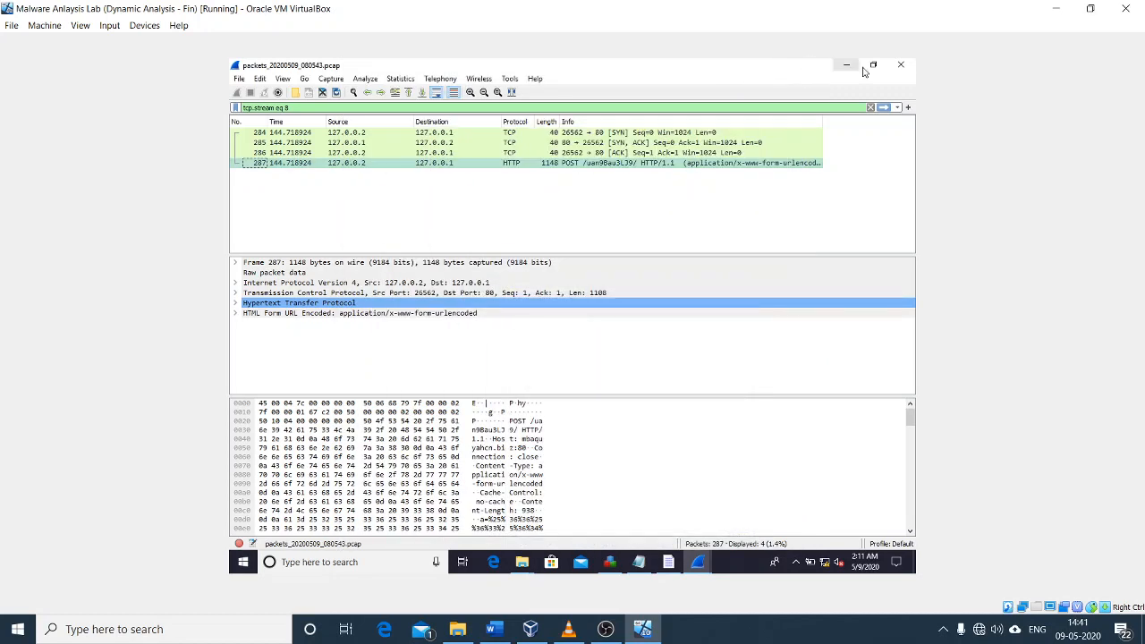
click(852, 68)
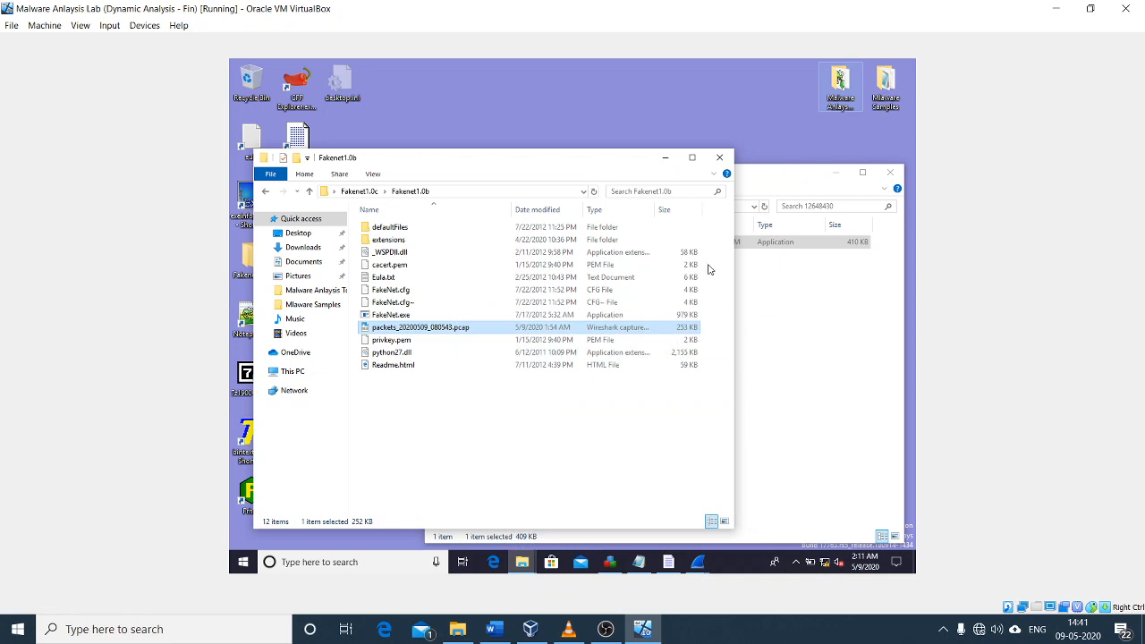
- Open Notepad++ from the desktop, create a new document, and paste the copied URL-encoded form data into it
double_click(248, 326)
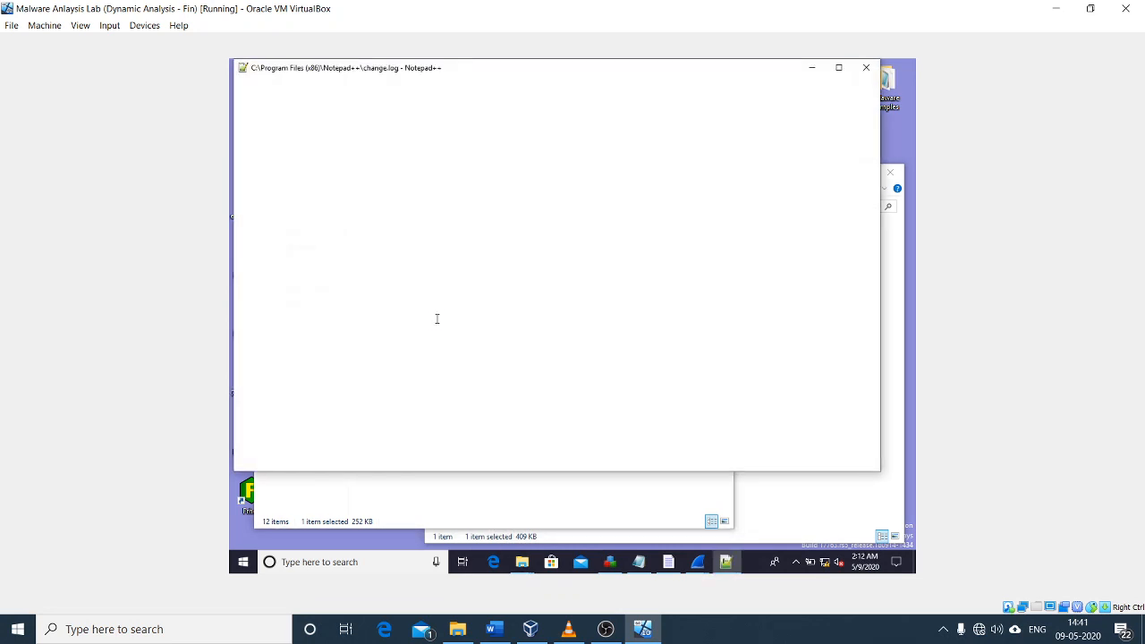
drag(396, 325, 170, 103)
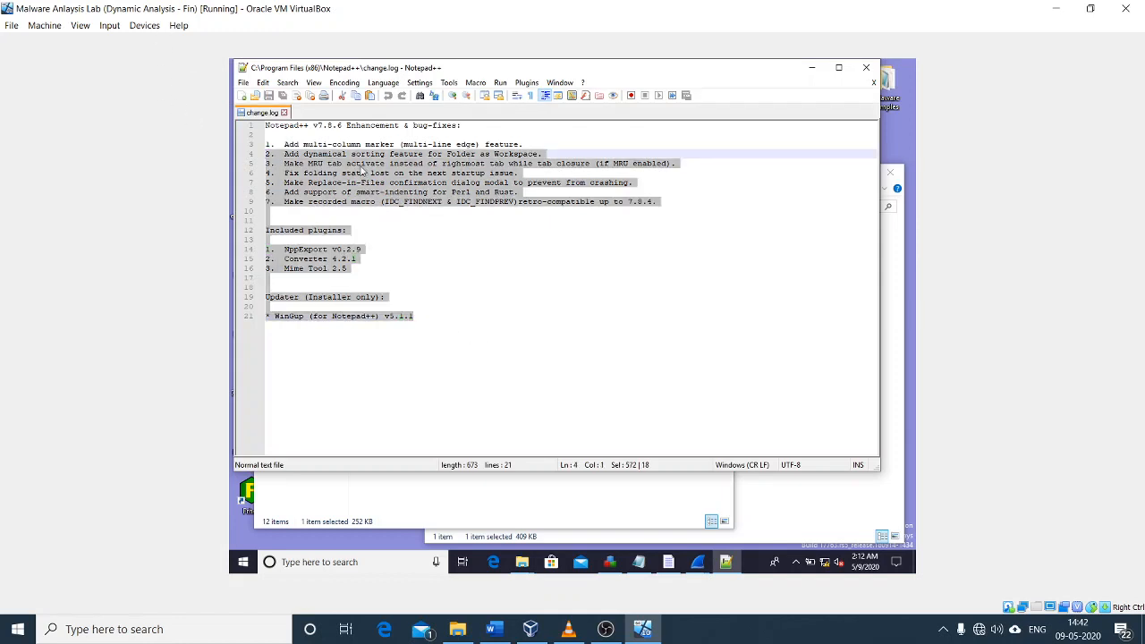
click(243, 84)
click(243, 84)
click(244, 84)
click(259, 104)
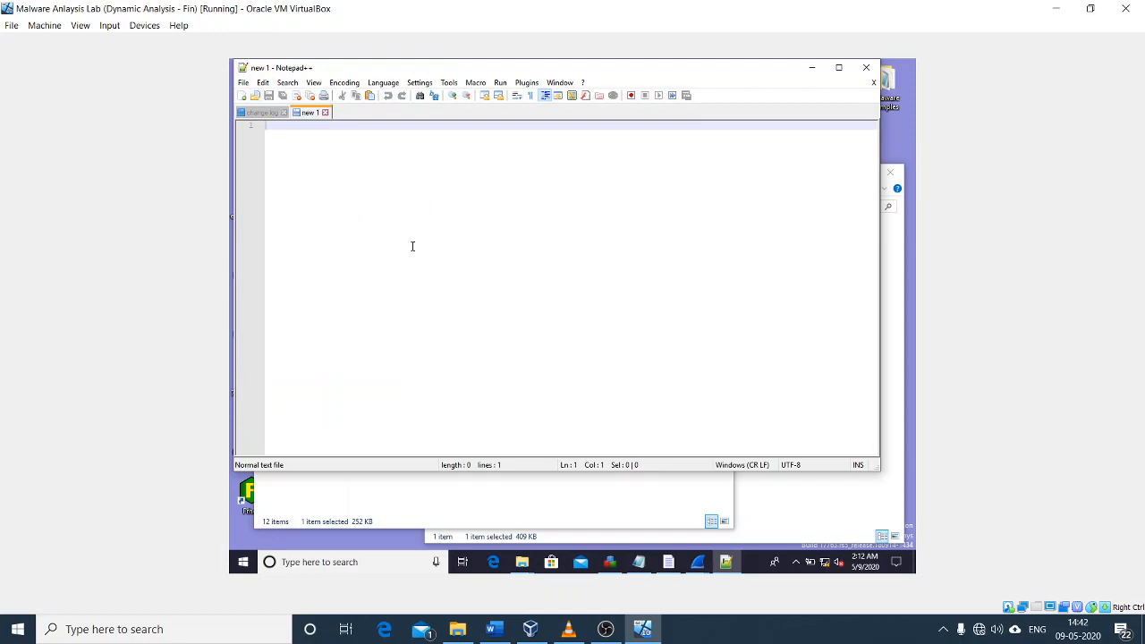
key(ctrl+v)
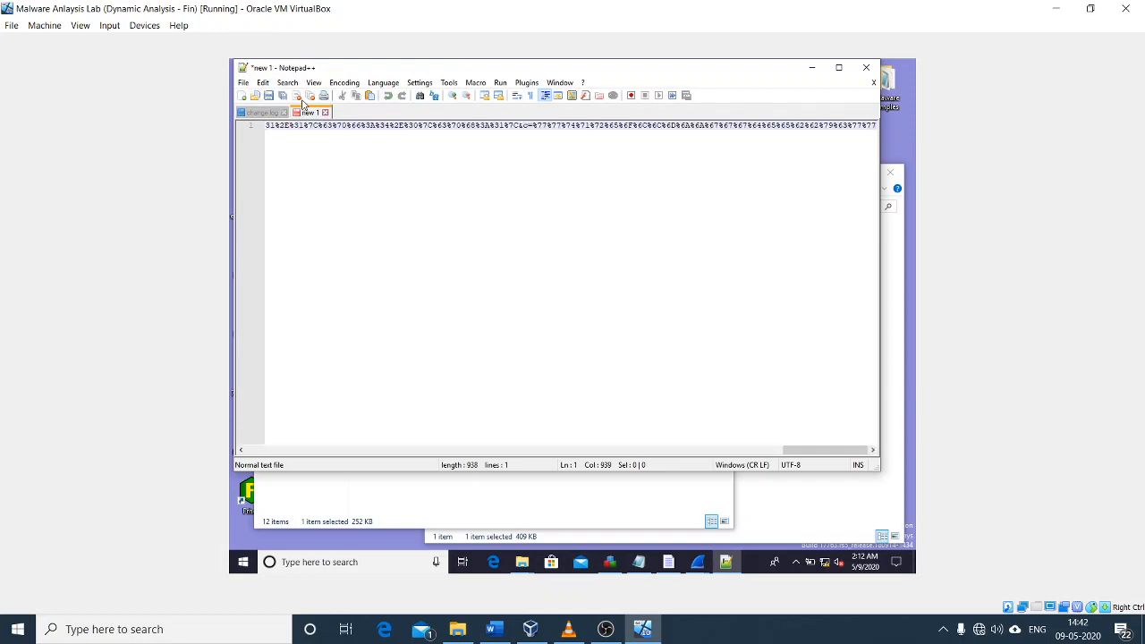
click(319, 84)
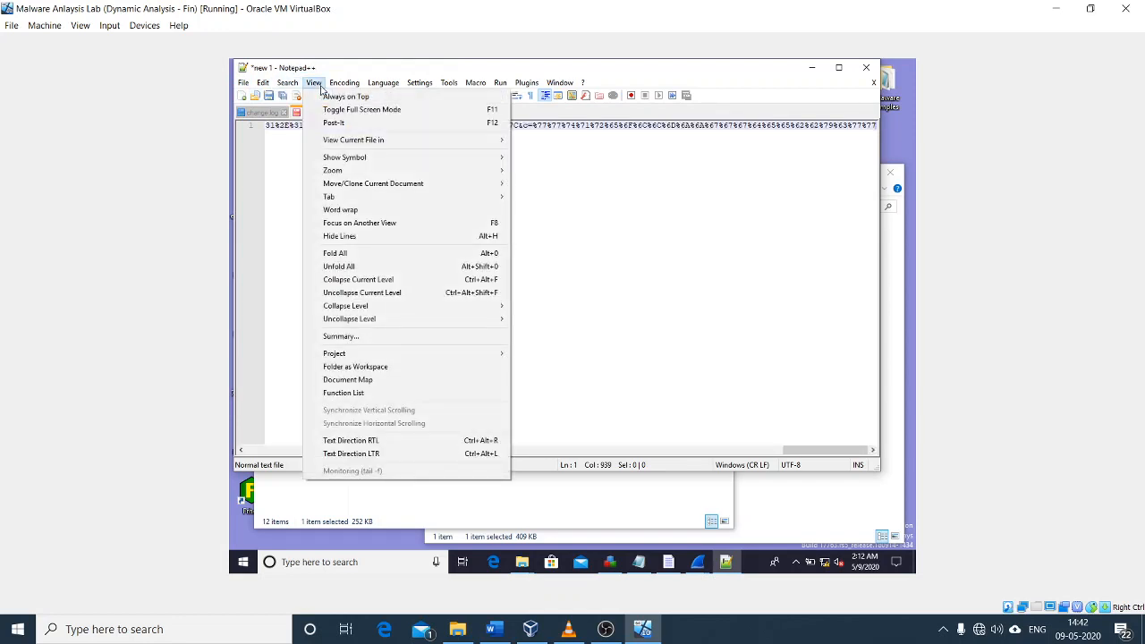
click(320, 89)
click(942, 628)
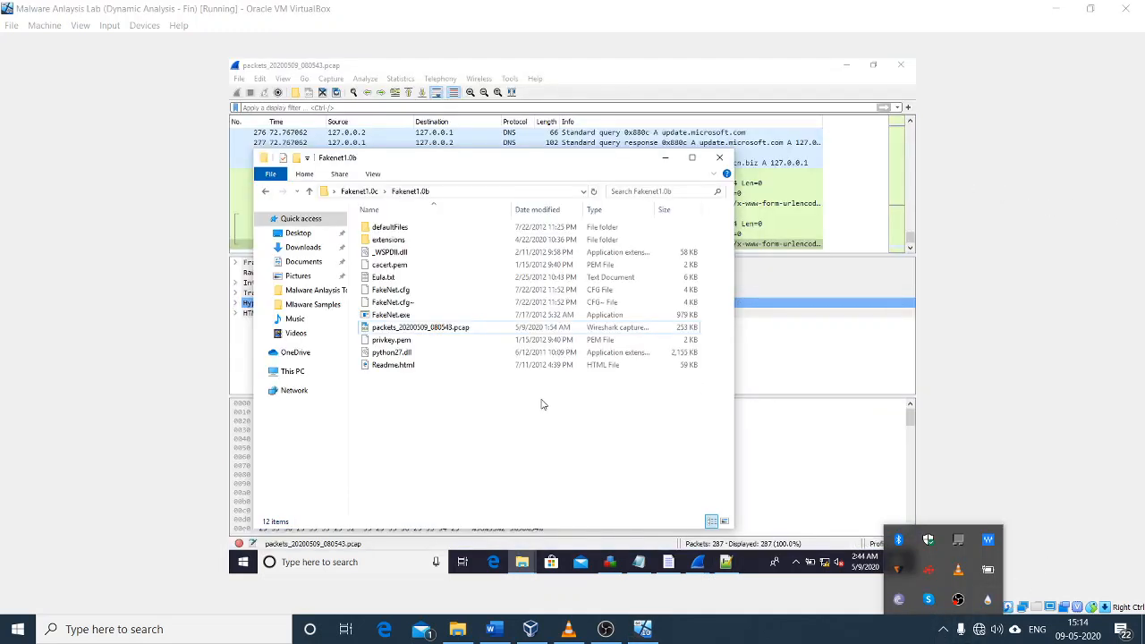
- Minimize the Fakenet1.0b folder and examine the mbaquyahcn.biz DNS query and response, packets 278 and 279, in the Wireshark capture
click(449, 328)
click(466, 329)
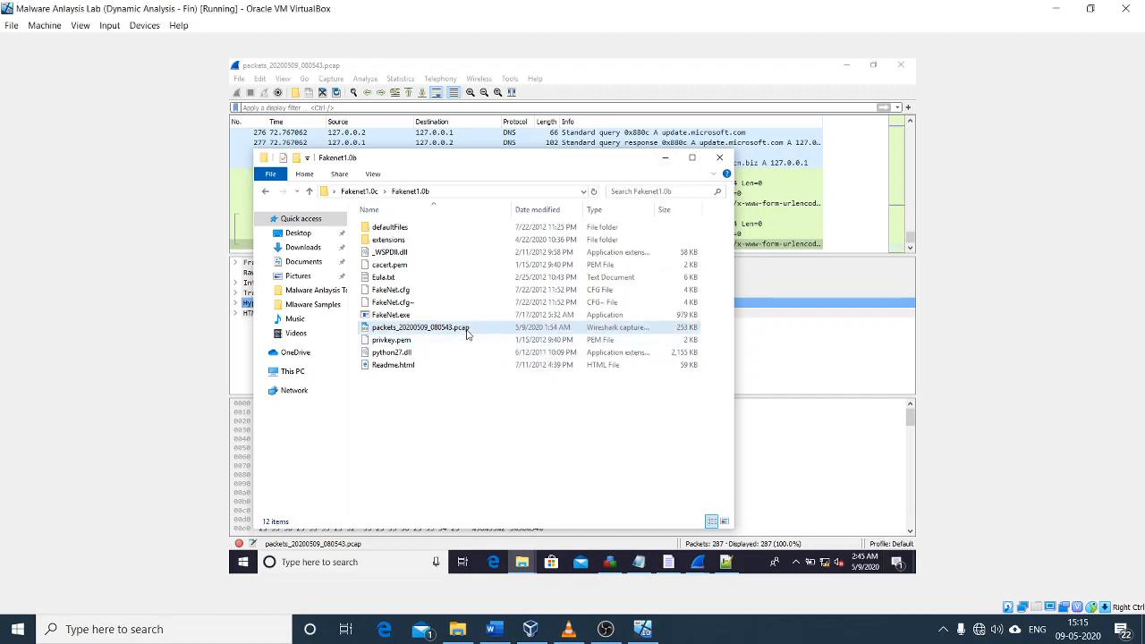
click(665, 164)
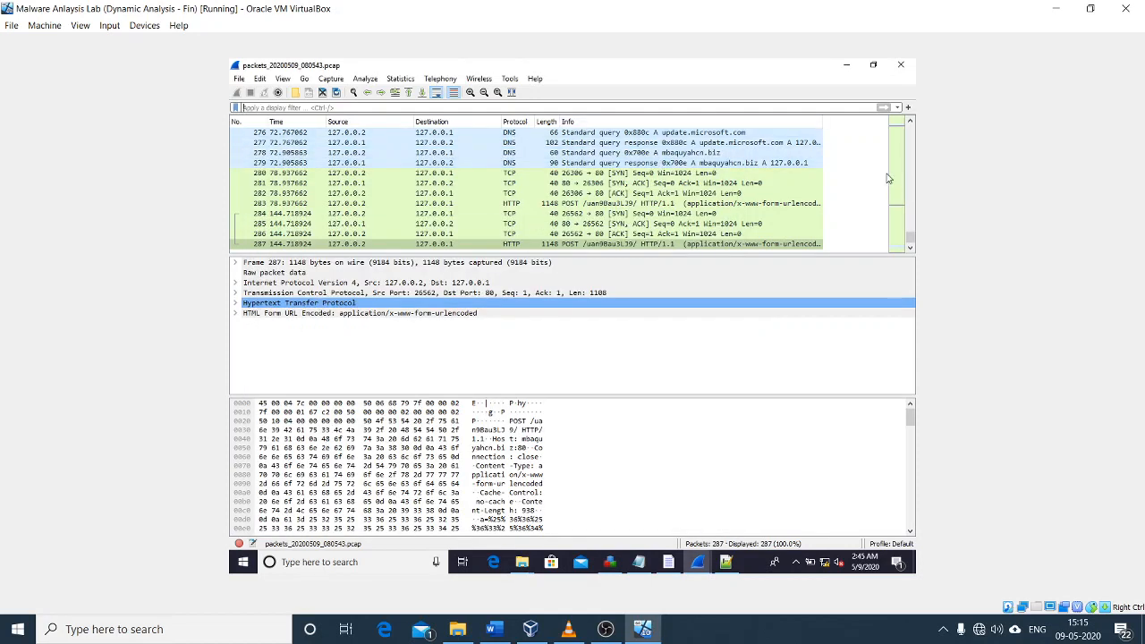
click(690, 153)
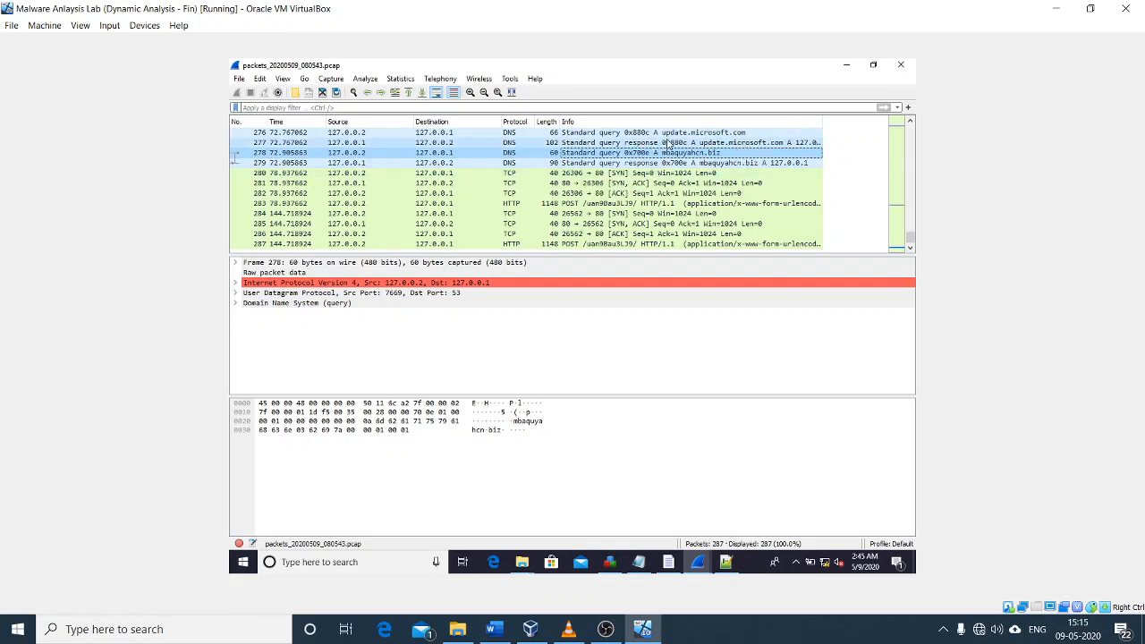
click(746, 165)
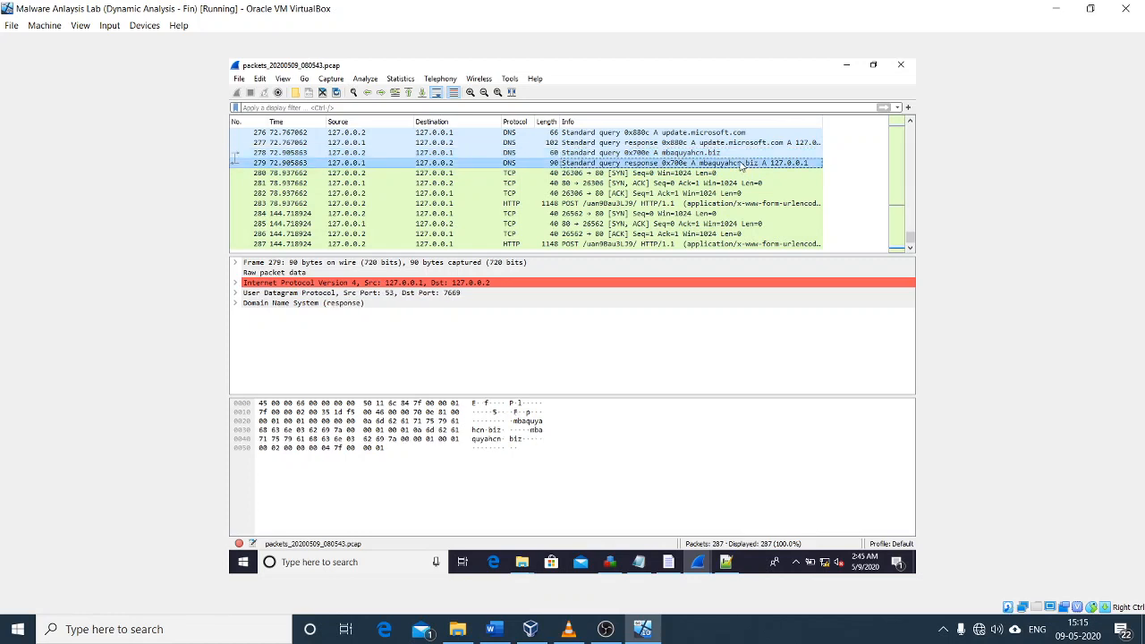
- Apply the display filter http to the packet list so that only HTTP traffic is shown
scroll(741, 166, up, 14)
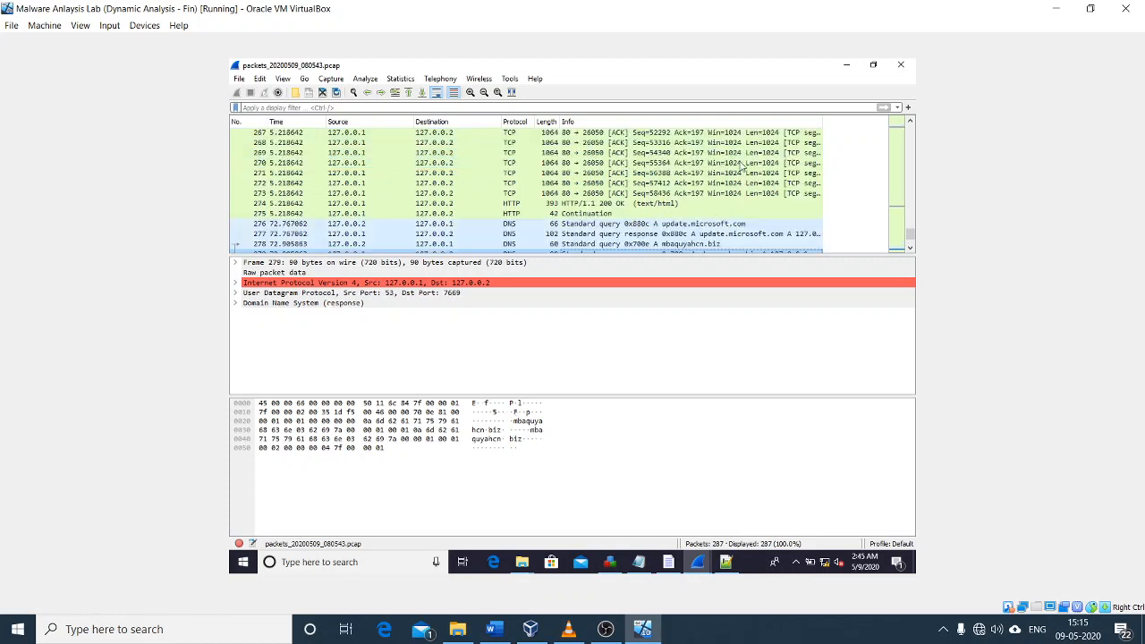
click(577, 105)
text(http)
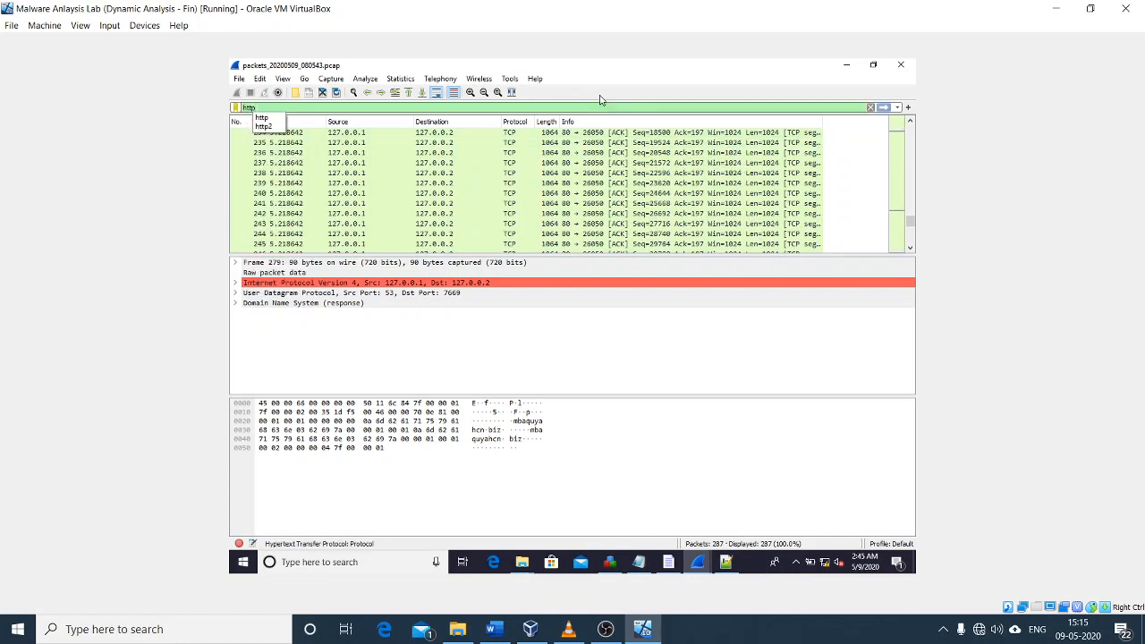
key(Return)
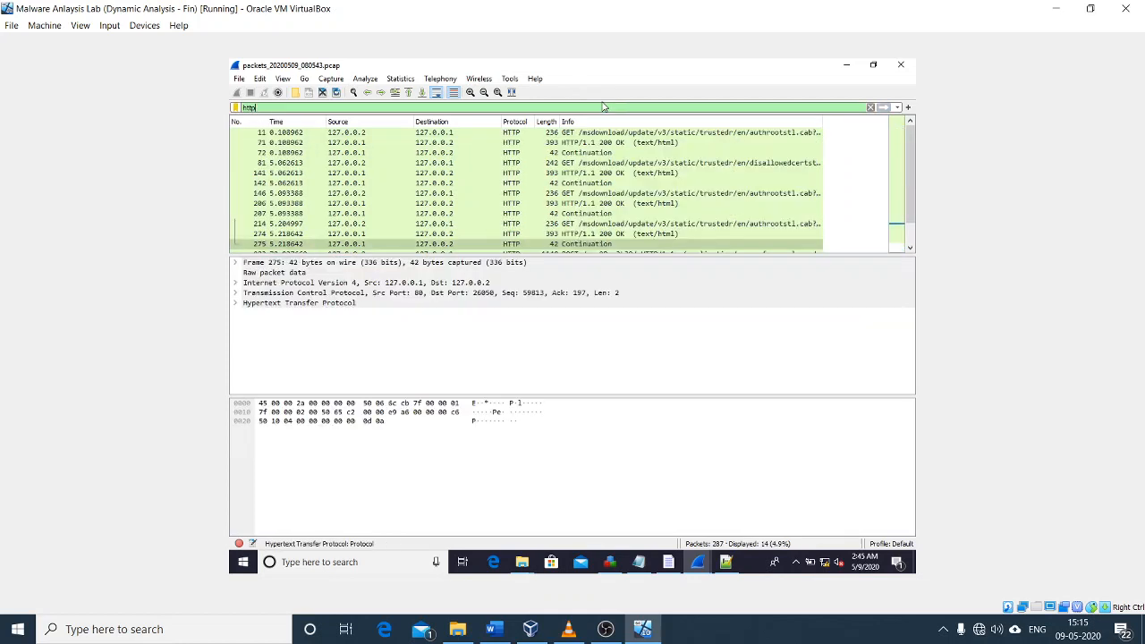
scroll(722, 215, down, 1)
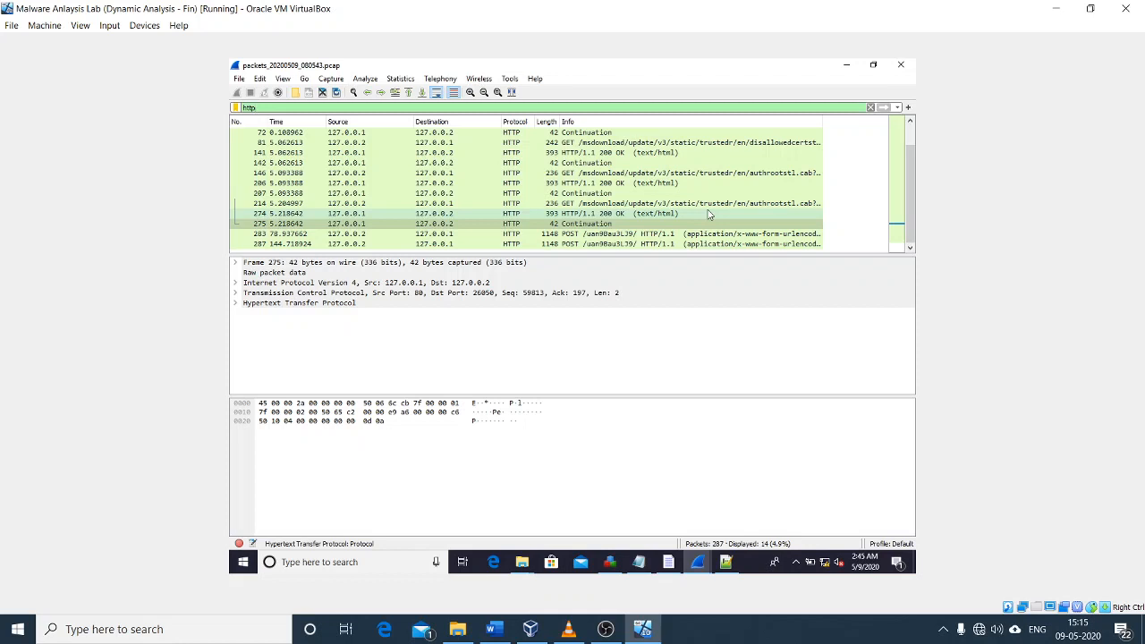
- Compare the POST requests in packets 283 and 287 with the msdownload GET requests in packets 11, 81, 146 and 214
click(617, 234)
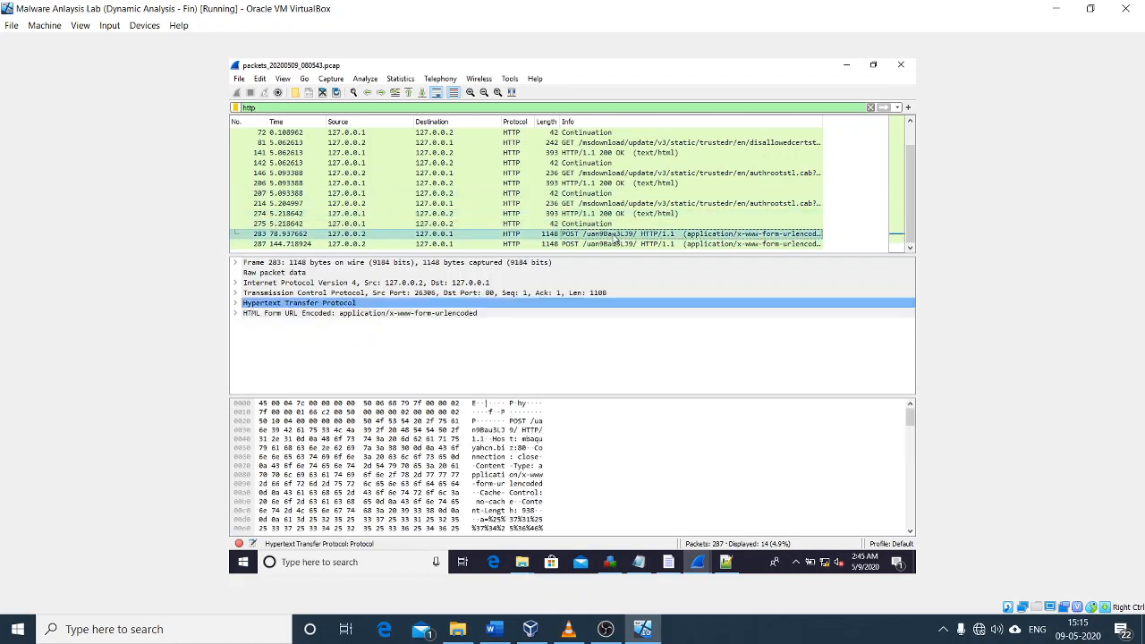
click(614, 244)
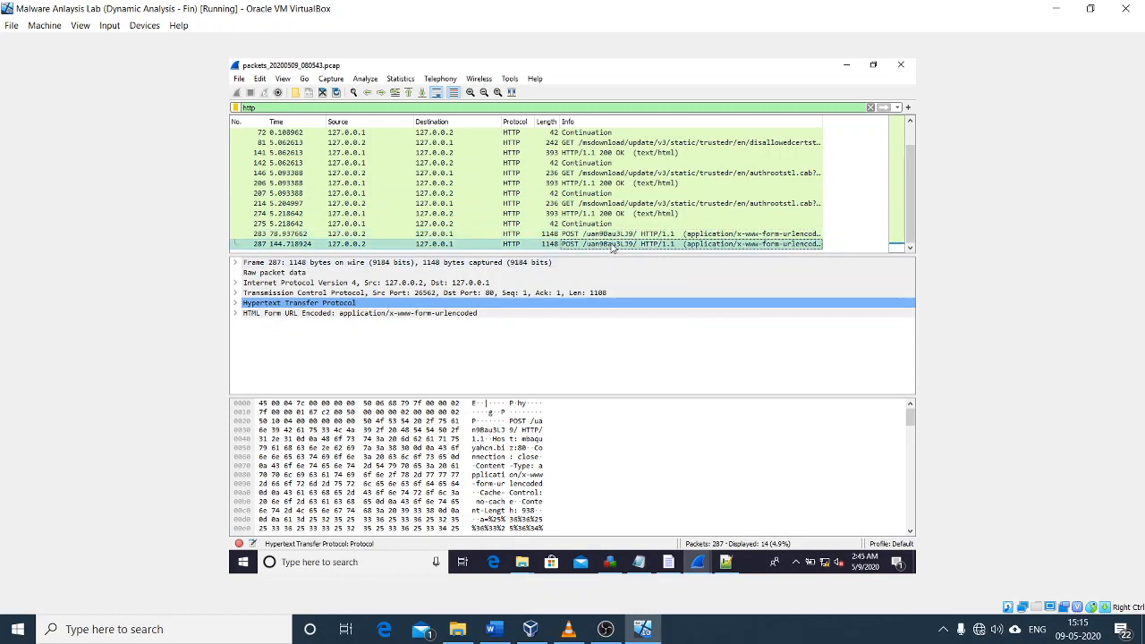
click(612, 234)
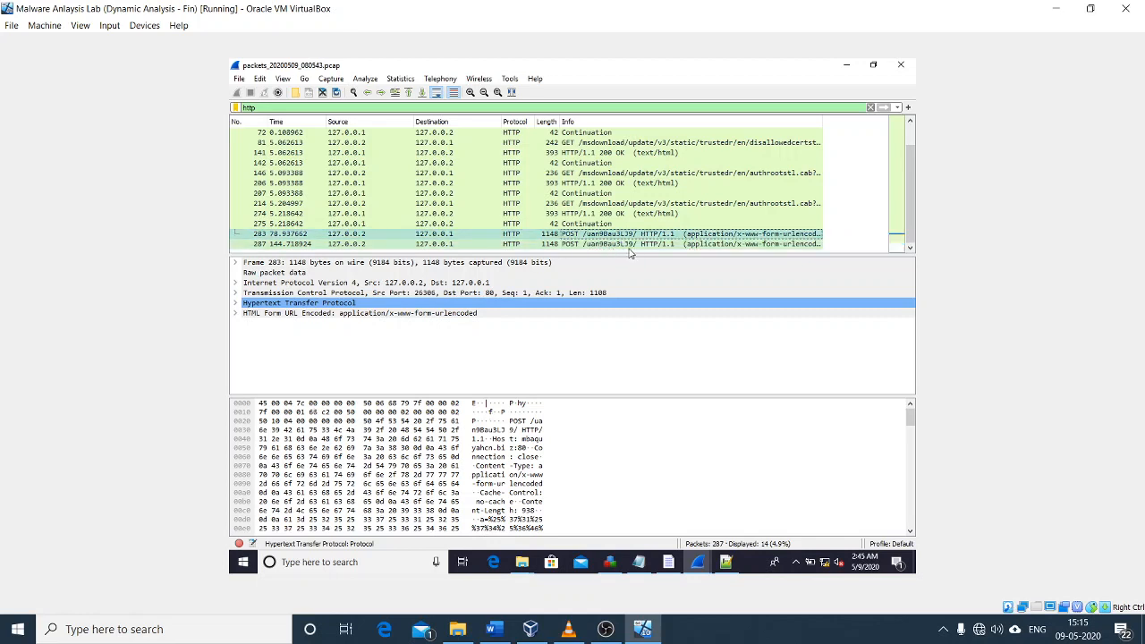
click(617, 204)
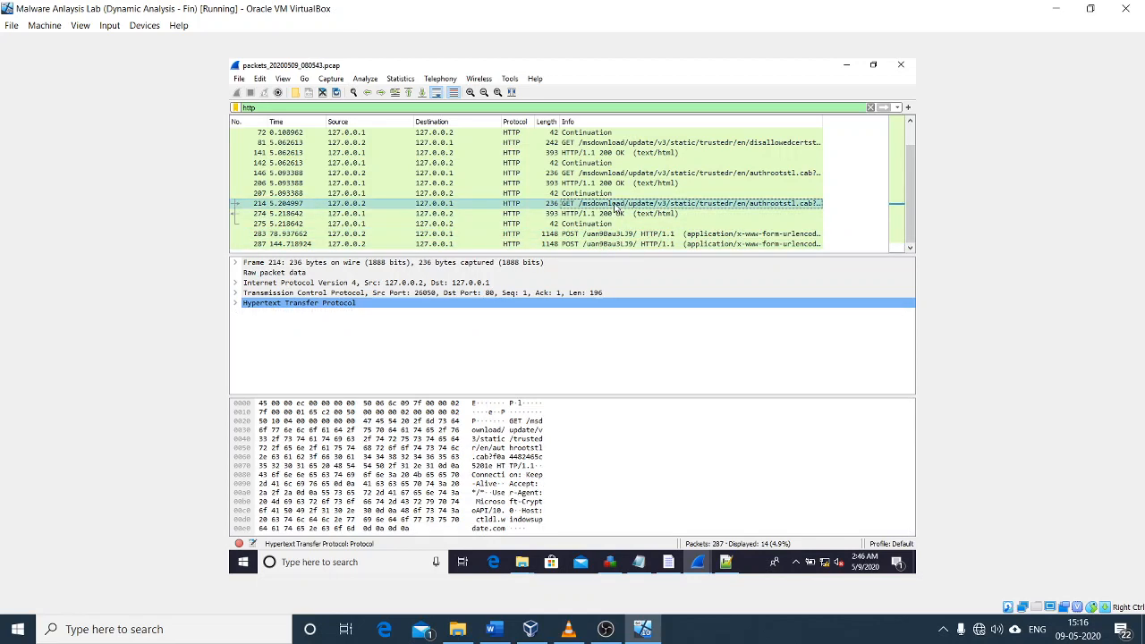
scroll(626, 193, up, 1)
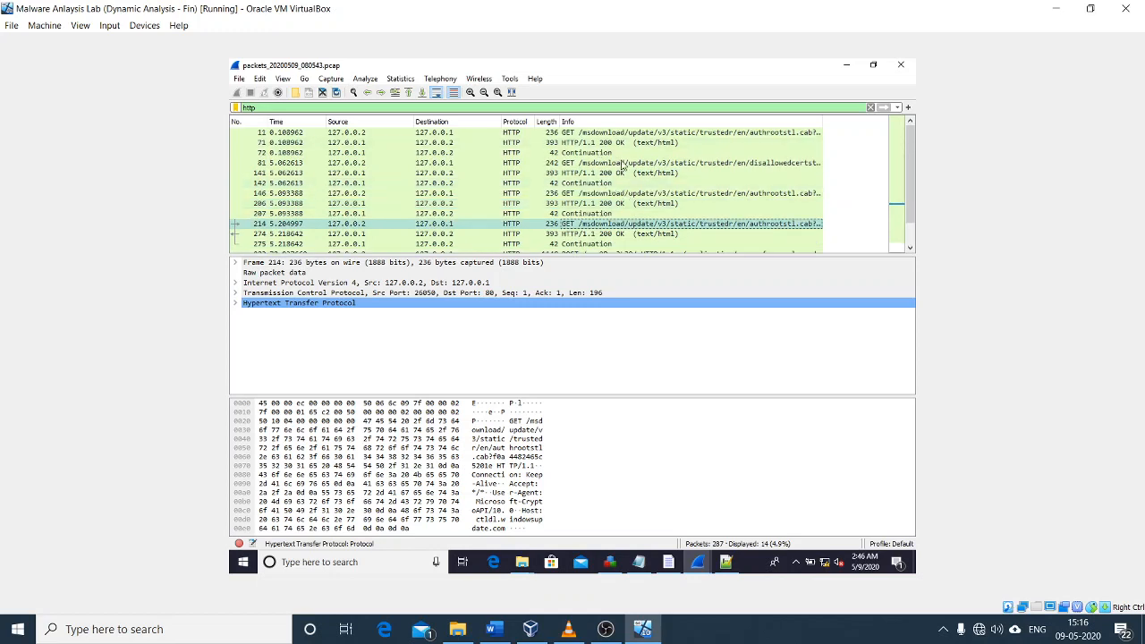
click(617, 132)
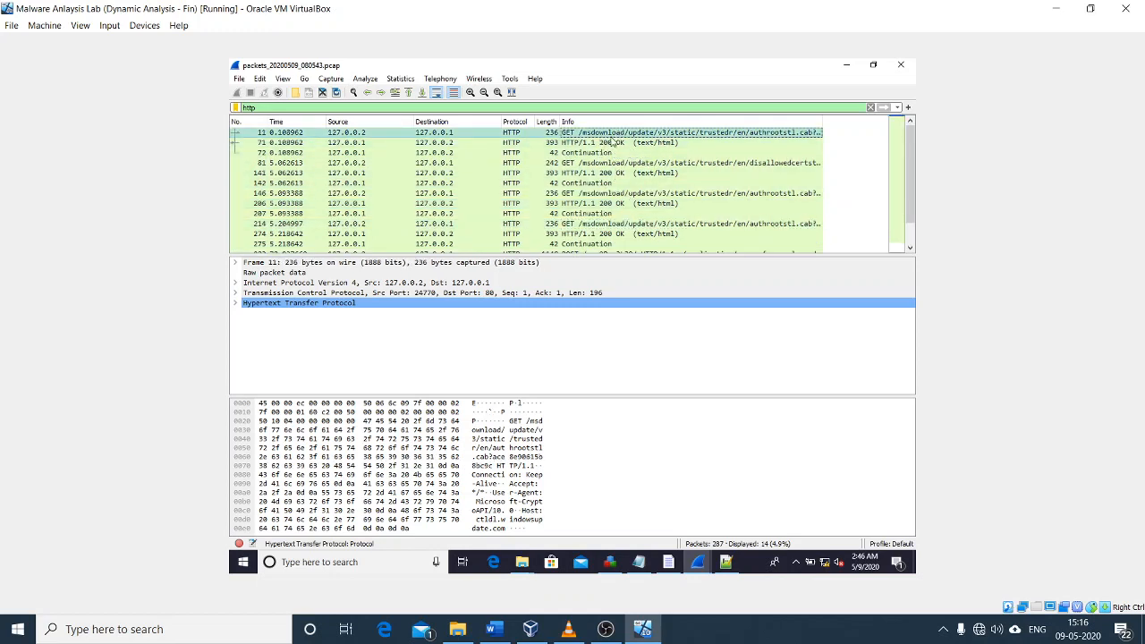
click(670, 162)
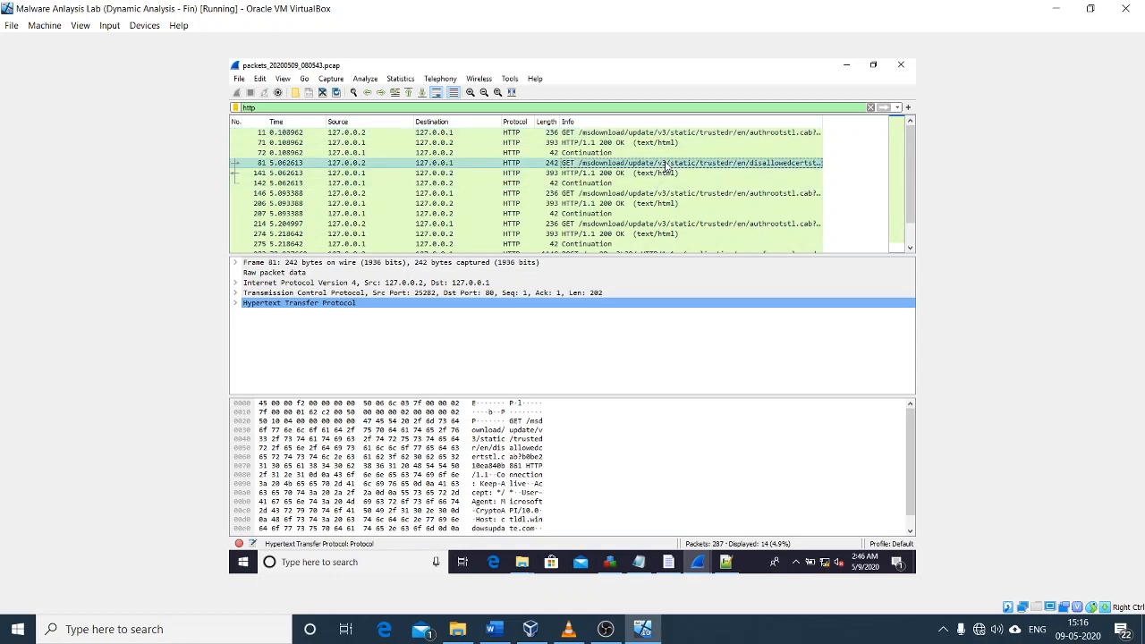
scroll(669, 202, down, 1)
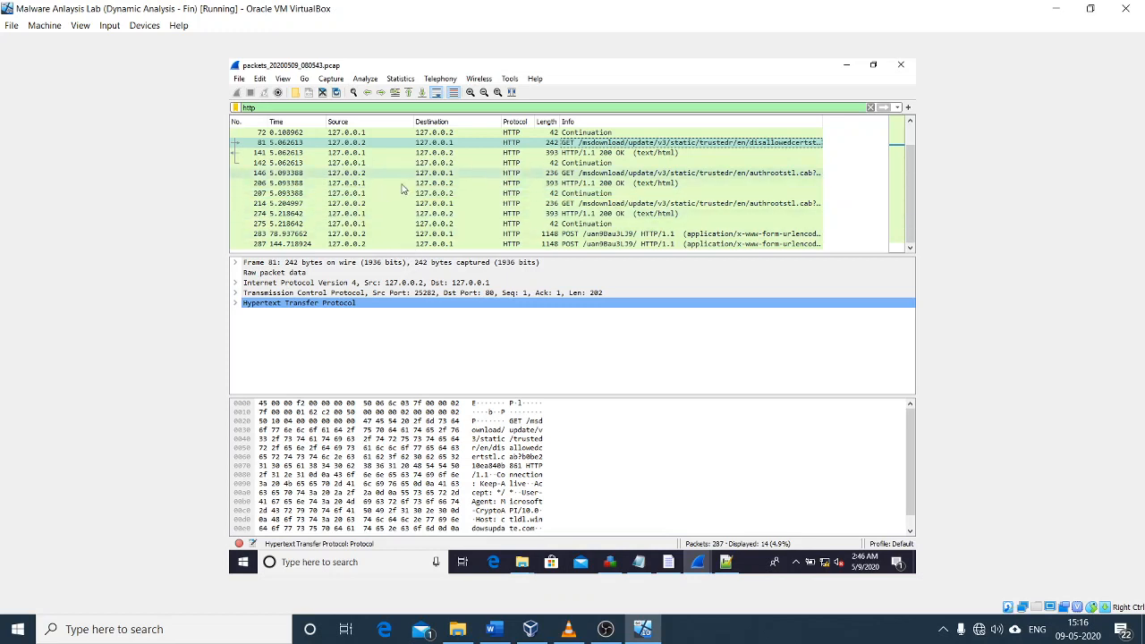
click(631, 235)
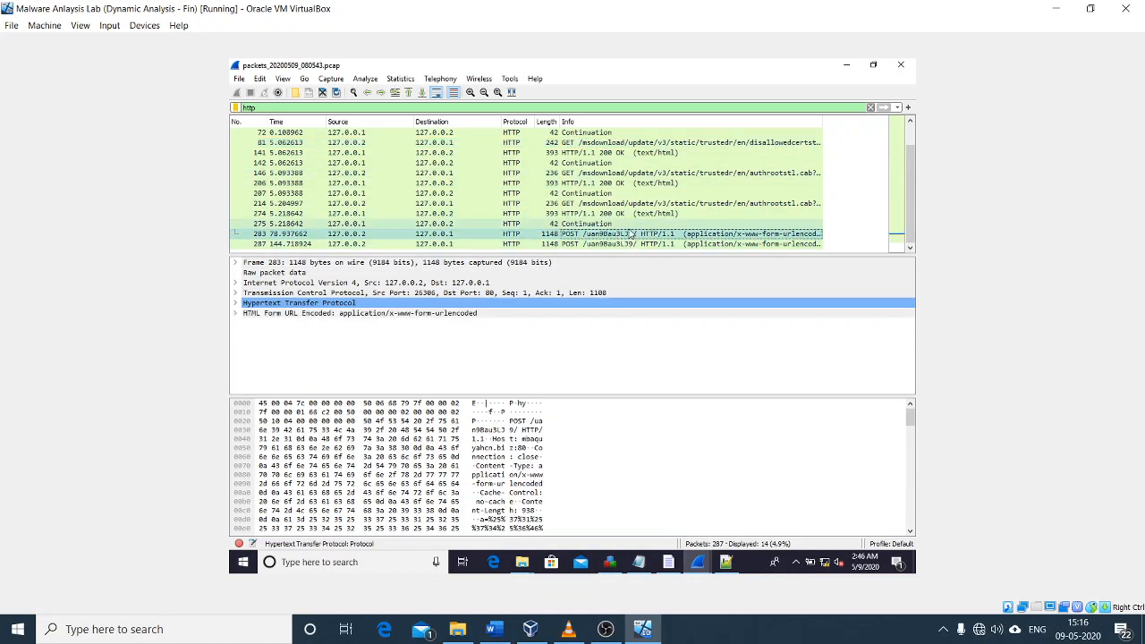
scroll(615, 201, up, 1)
click(614, 194)
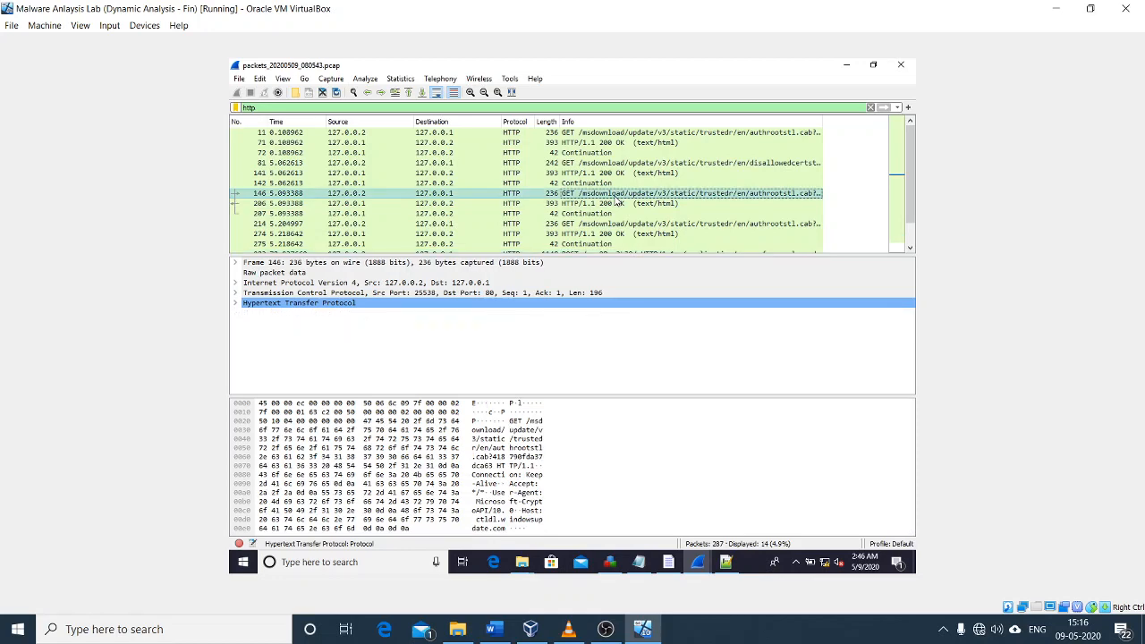
scroll(614, 196, down, 2)
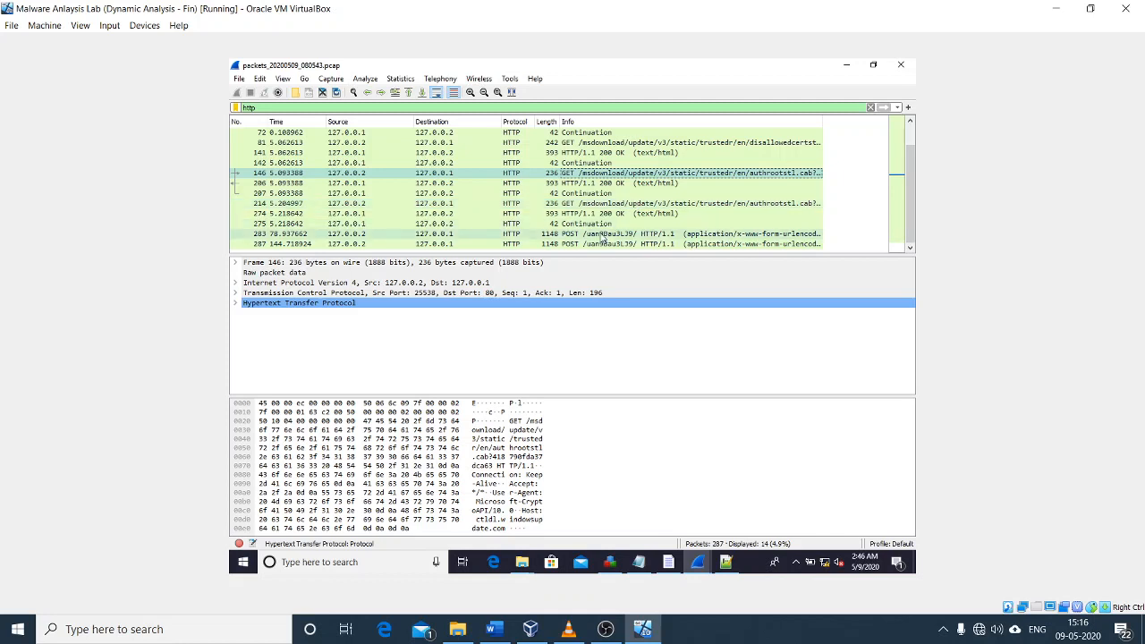
- Follow the TCP stream of the first POST request, packet 283
click(605, 234)
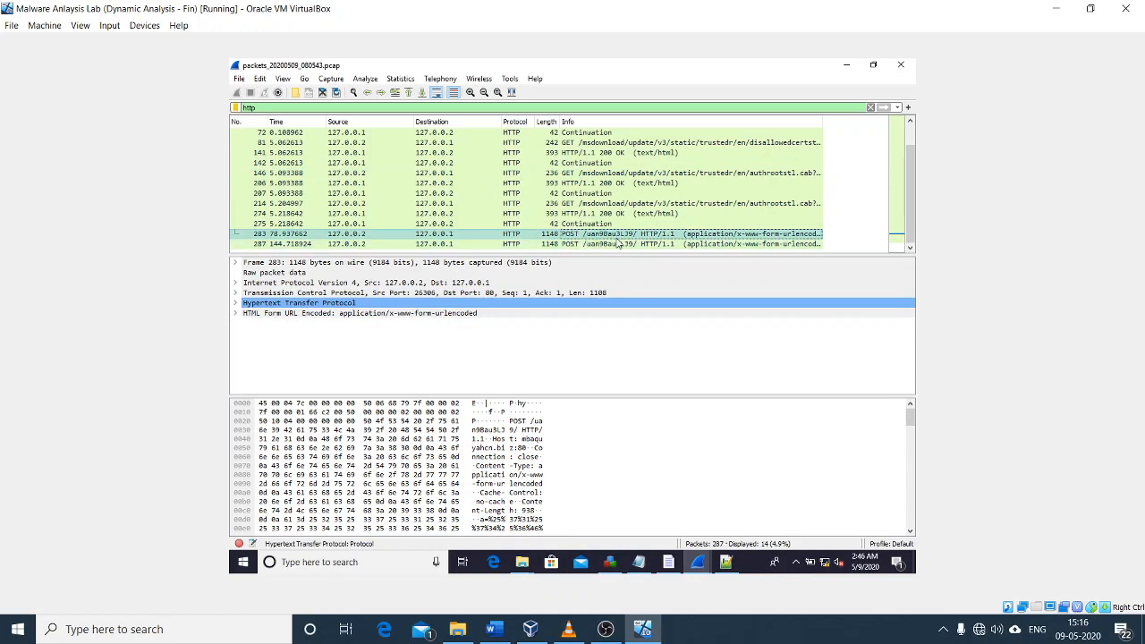
right_click(617, 243)
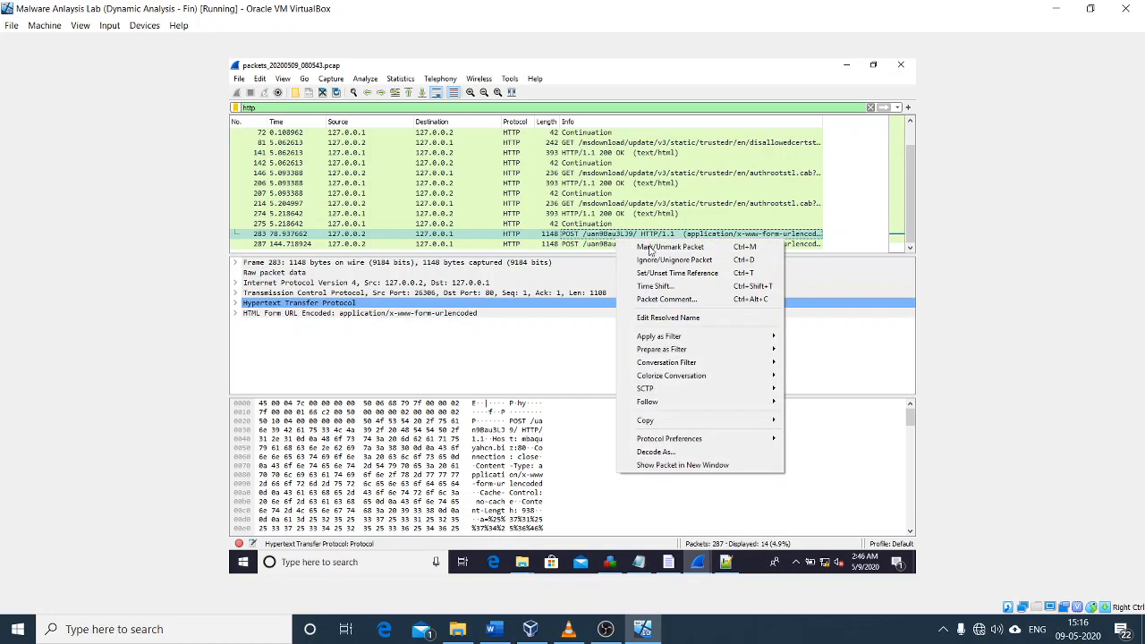
mouse_move(682, 402)
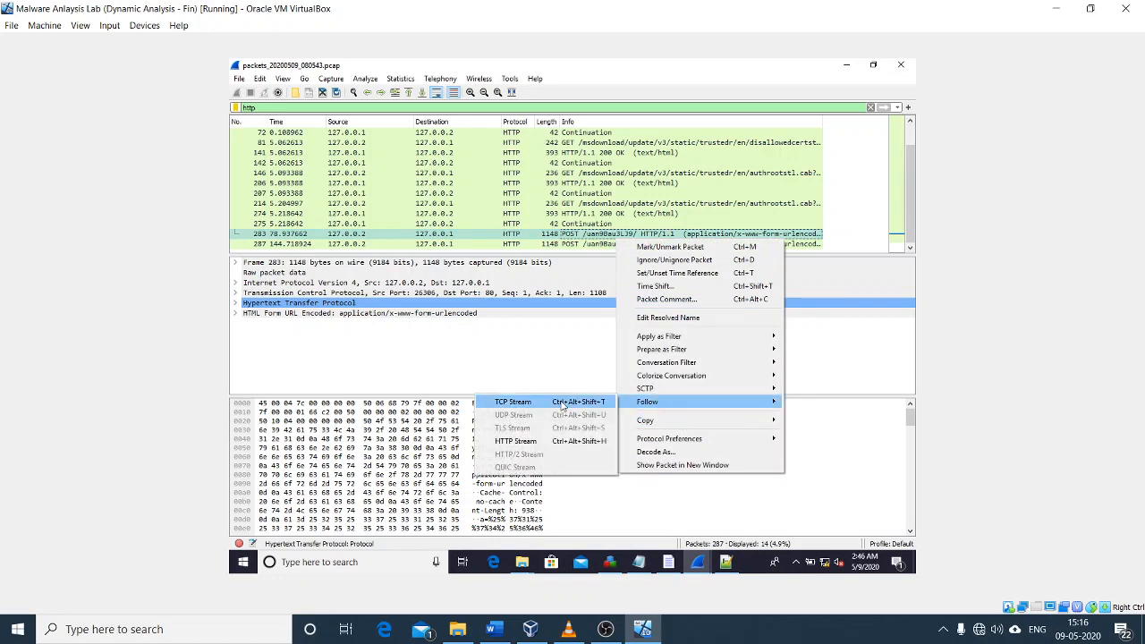
click(561, 402)
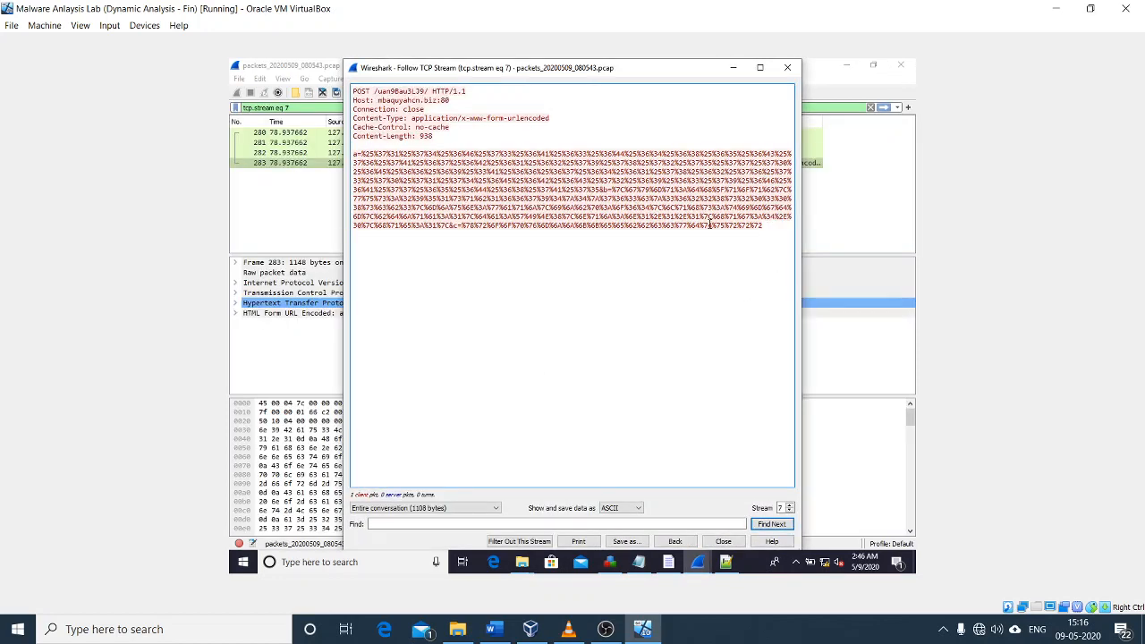
- Copy the complete URL-encoded form data, from the a= parameter through the c= parameter, out of the stream
drag(763, 226, 342, 148)
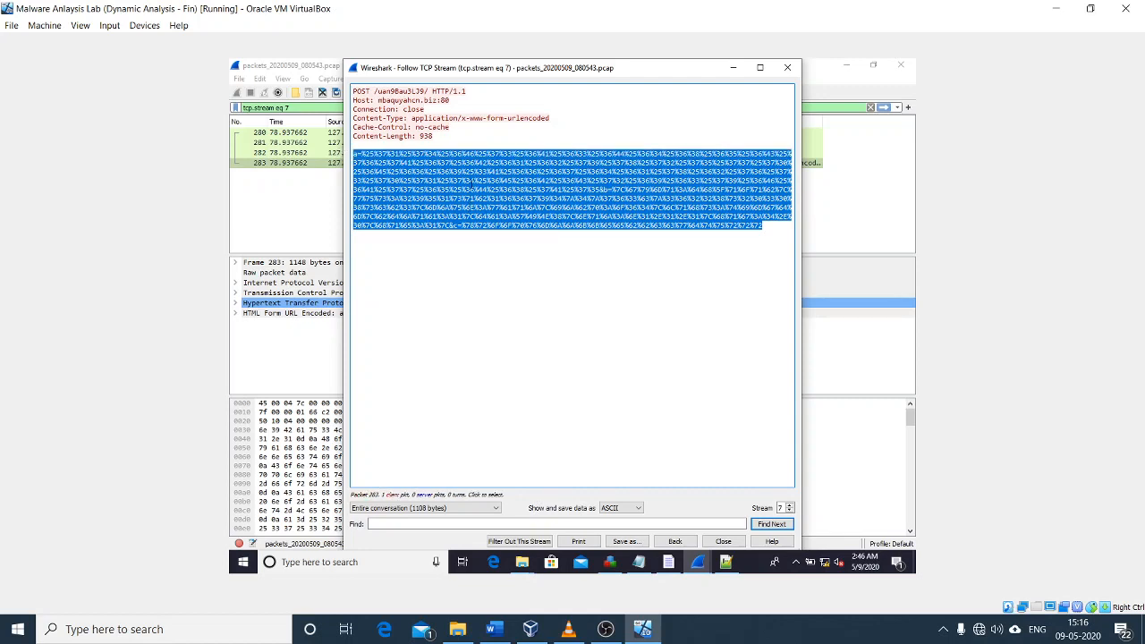
click(686, 228)
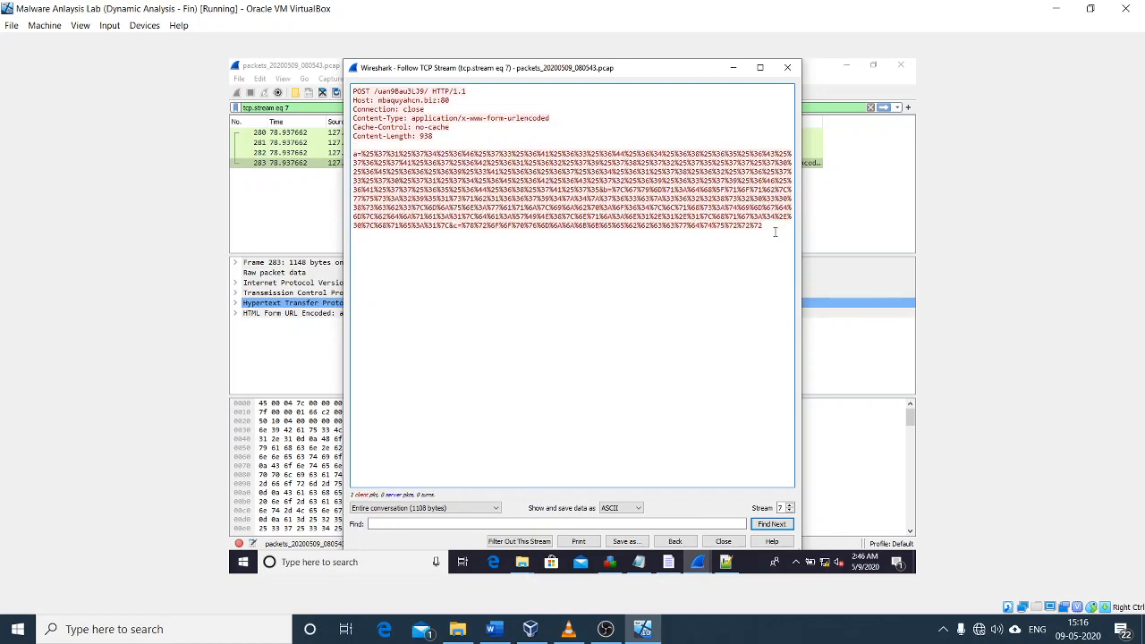
drag(764, 229, 348, 143)
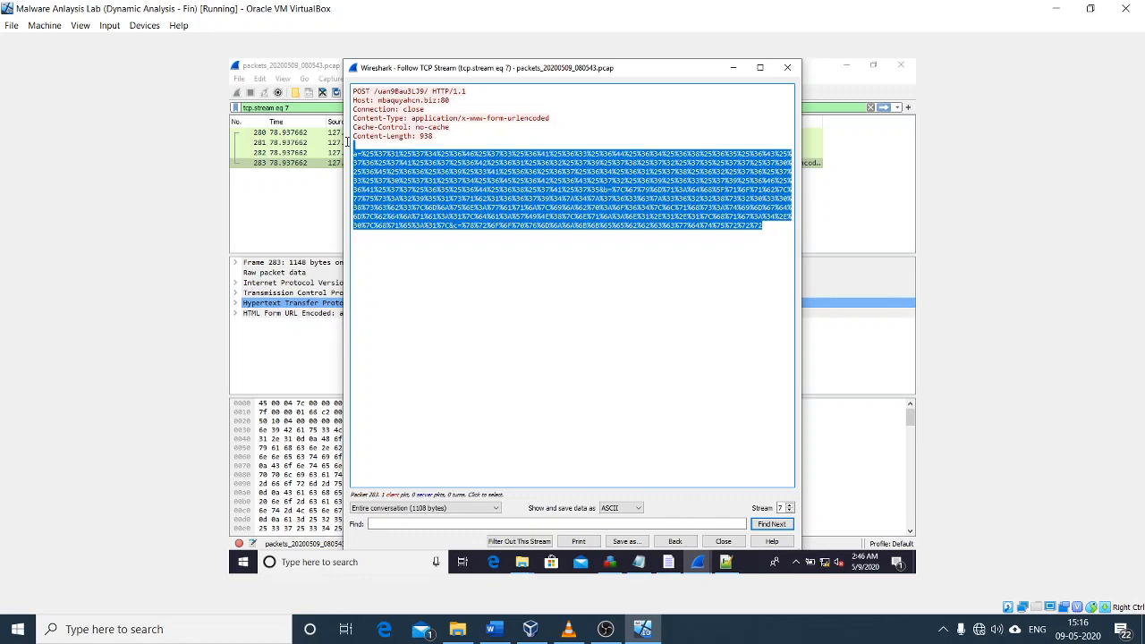
right_click(426, 173)
click(452, 178)
- Switch to Notepad++ and replace the text ze:WIN8 in the new 1 document with the copied form data
click(724, 562)
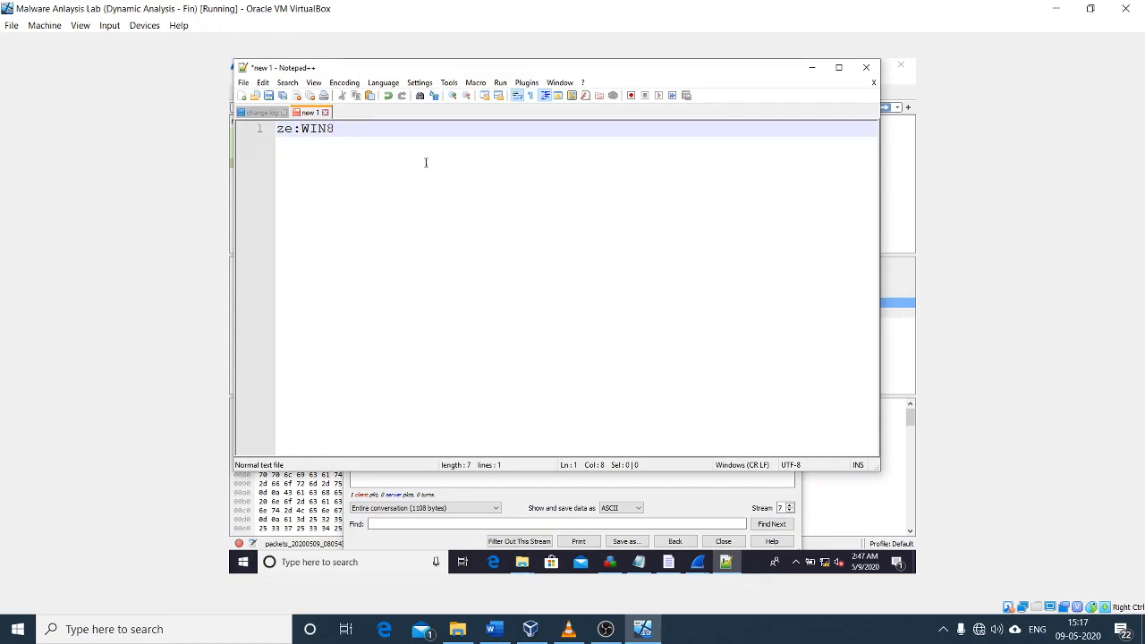
drag(425, 162, 239, 132)
key(Delete)
right_click(362, 143)
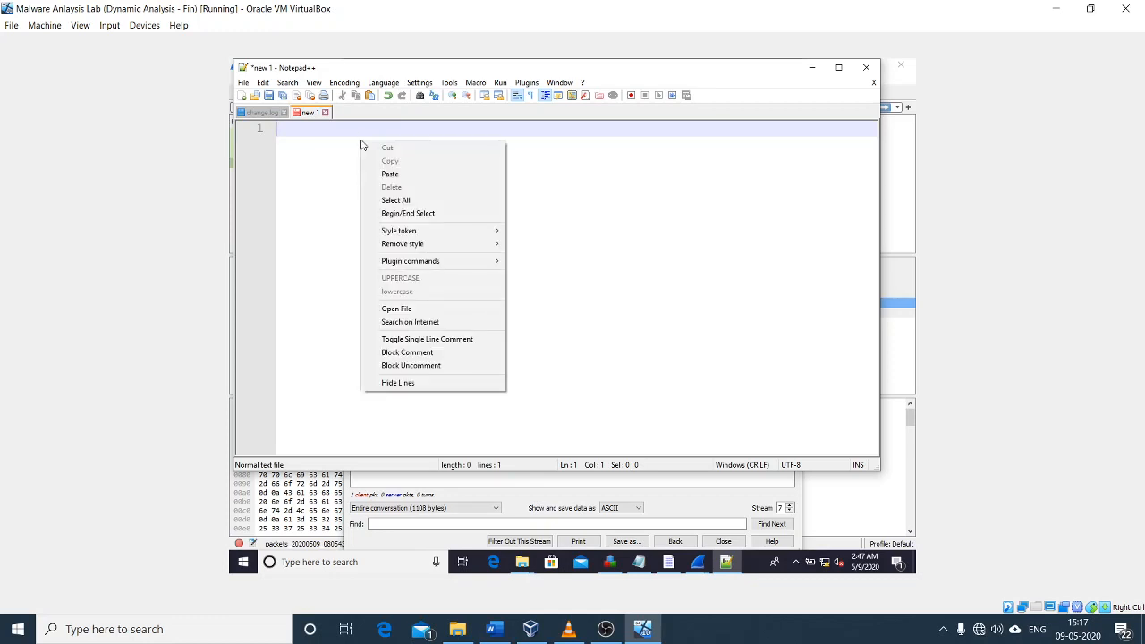
click(390, 173)
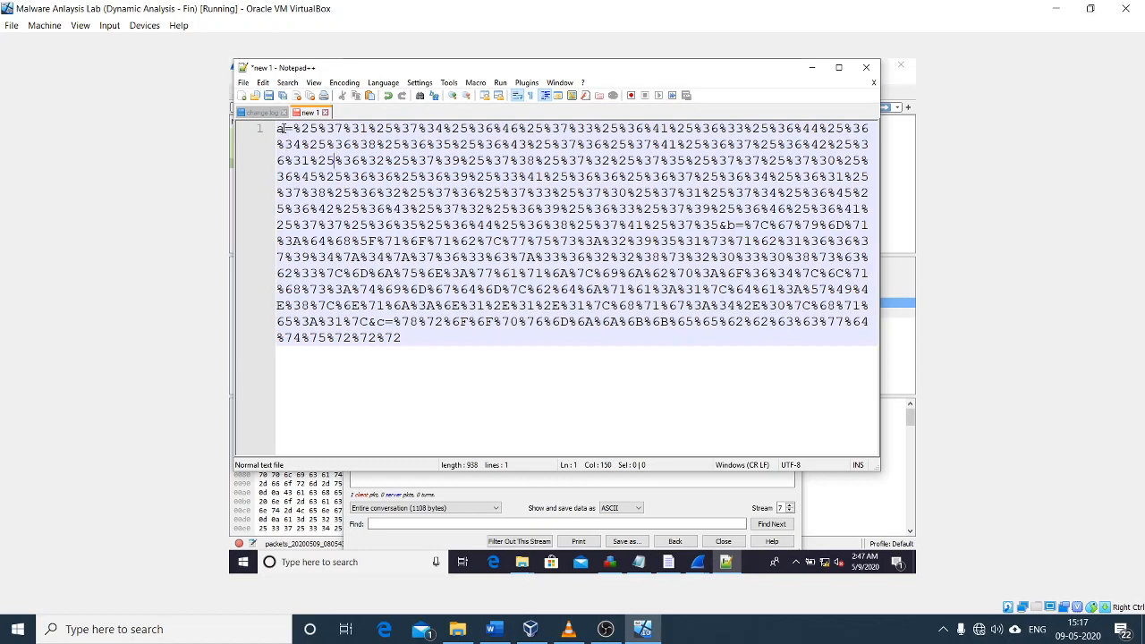
- Examine where the a=, &b= and &c= parameters begin in the pasted form data
drag(278, 128, 287, 129)
drag(719, 225, 743, 241)
drag(378, 322, 399, 323)
click(444, 360)
- Remove every % character from the document by replacing all occurrences with nothing
click(265, 83)
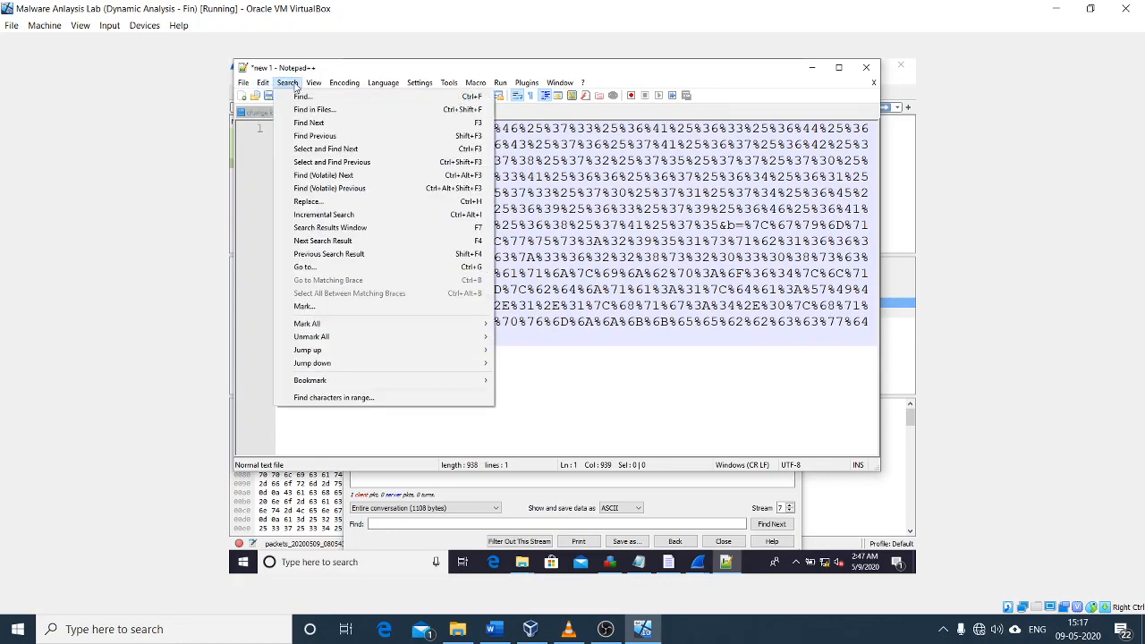
click(290, 97)
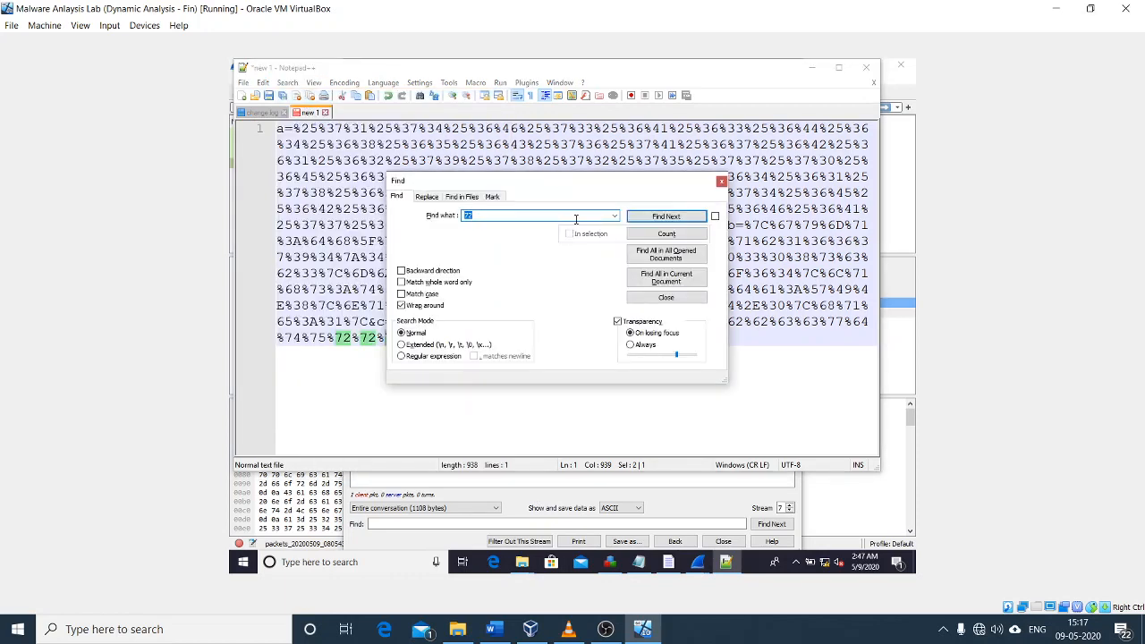
text(%)
click(435, 199)
click(473, 233)
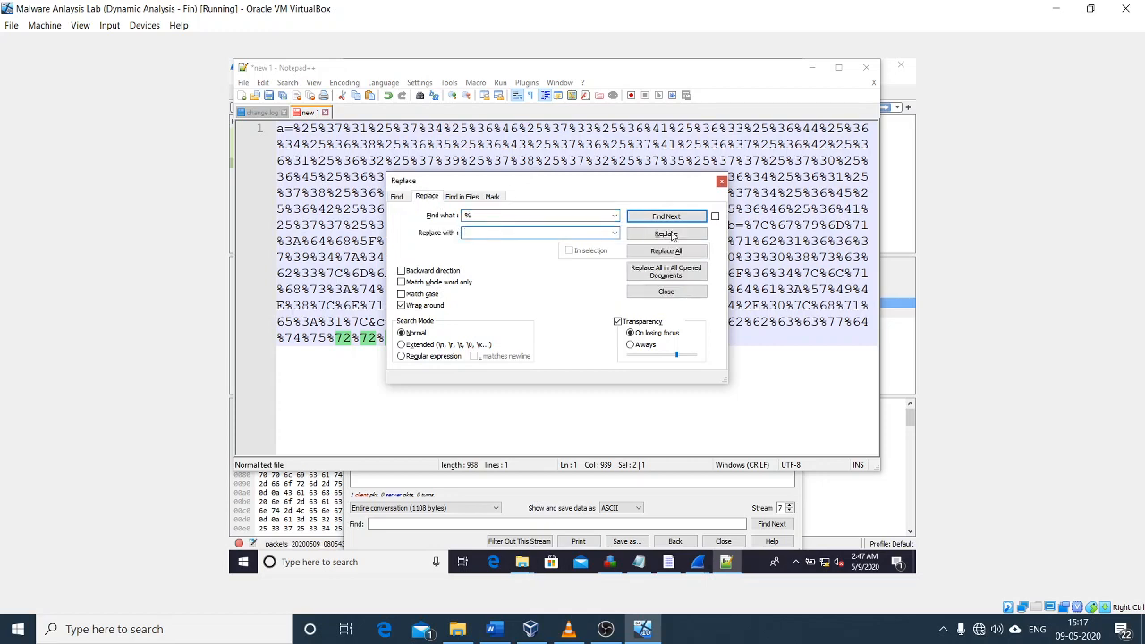
click(666, 251)
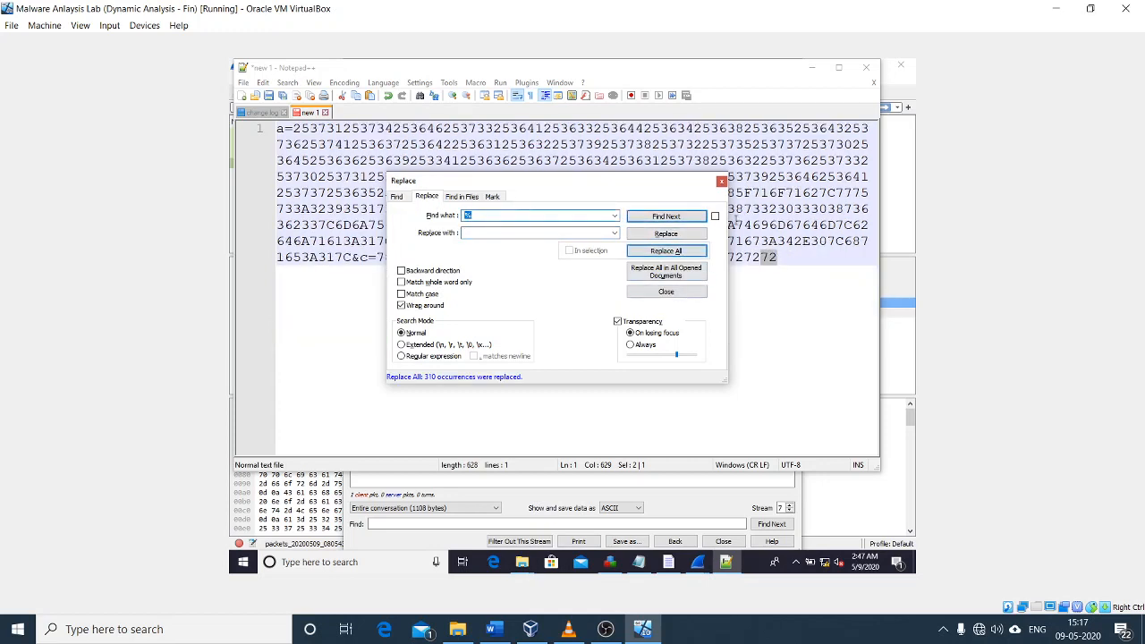
click(722, 182)
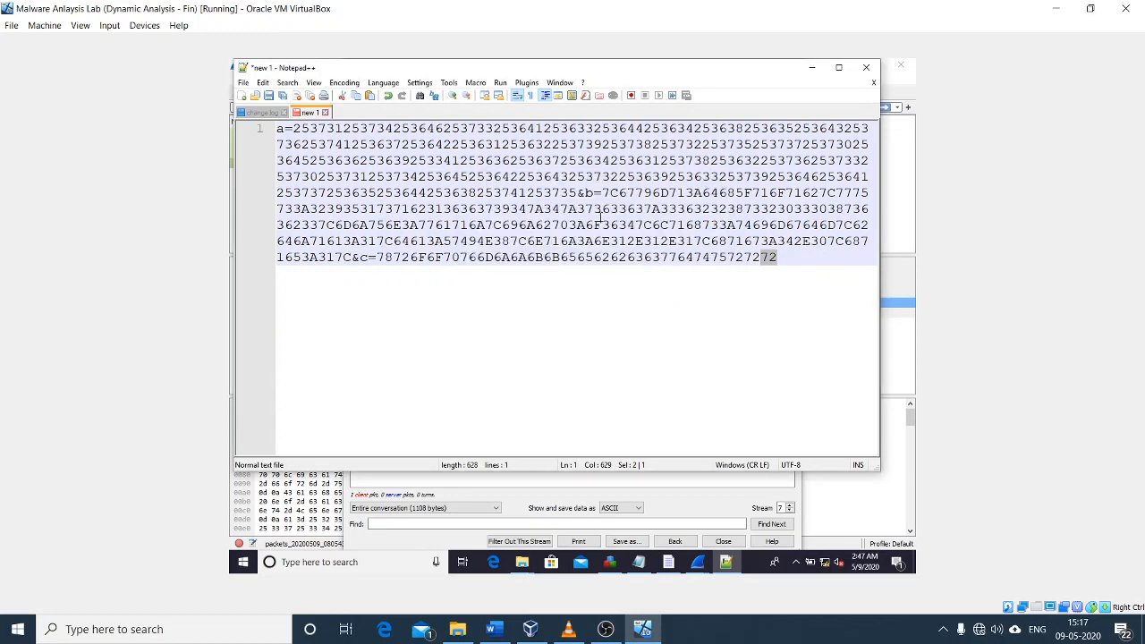
- Move the &b= and &c= parameters onto their own lines, with a blank line separating each parameter
click(579, 194)
key(Return)
key(Return)
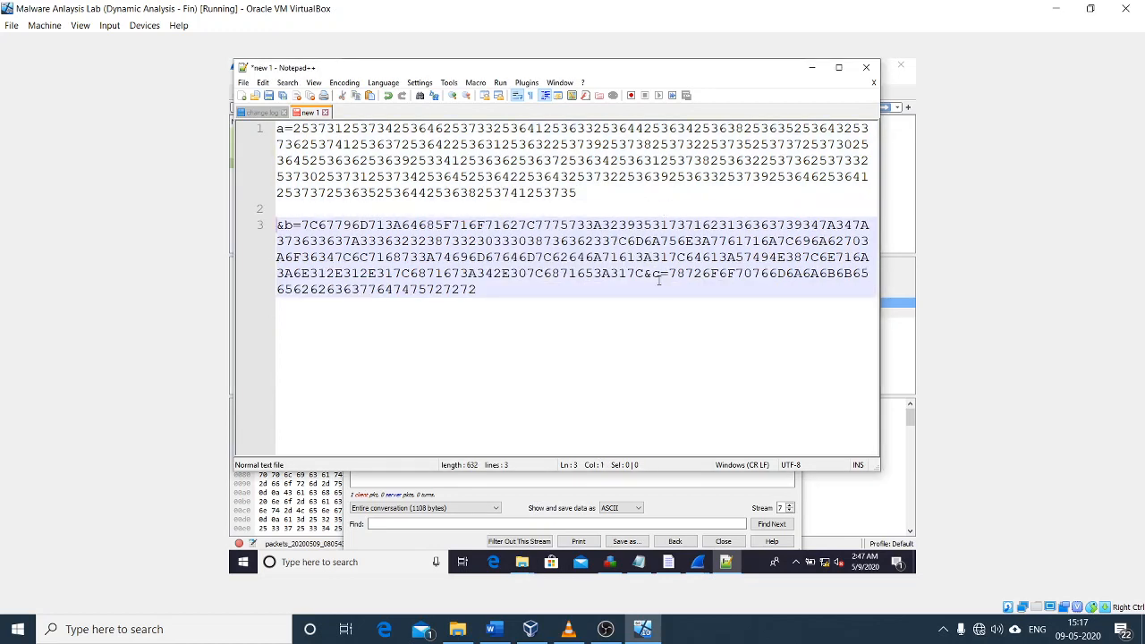
click(644, 272)
key(Return)
key(Return)
- Convert the value of the a= parameter from hex to ASCII with the Converter plugin
drag(577, 194, 293, 128)
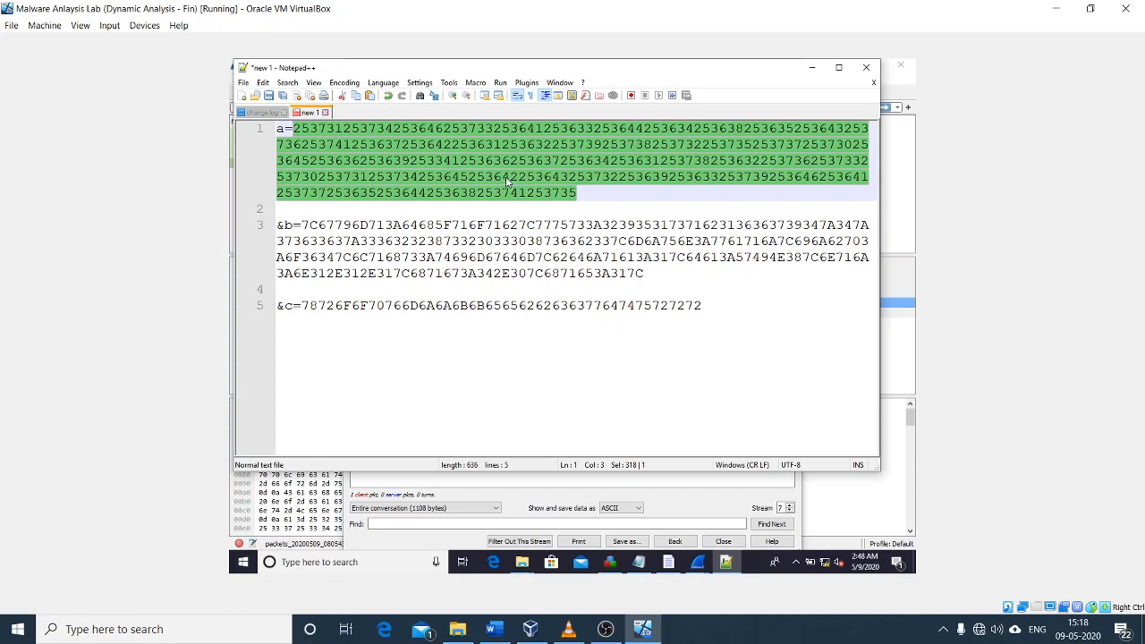
click(541, 84)
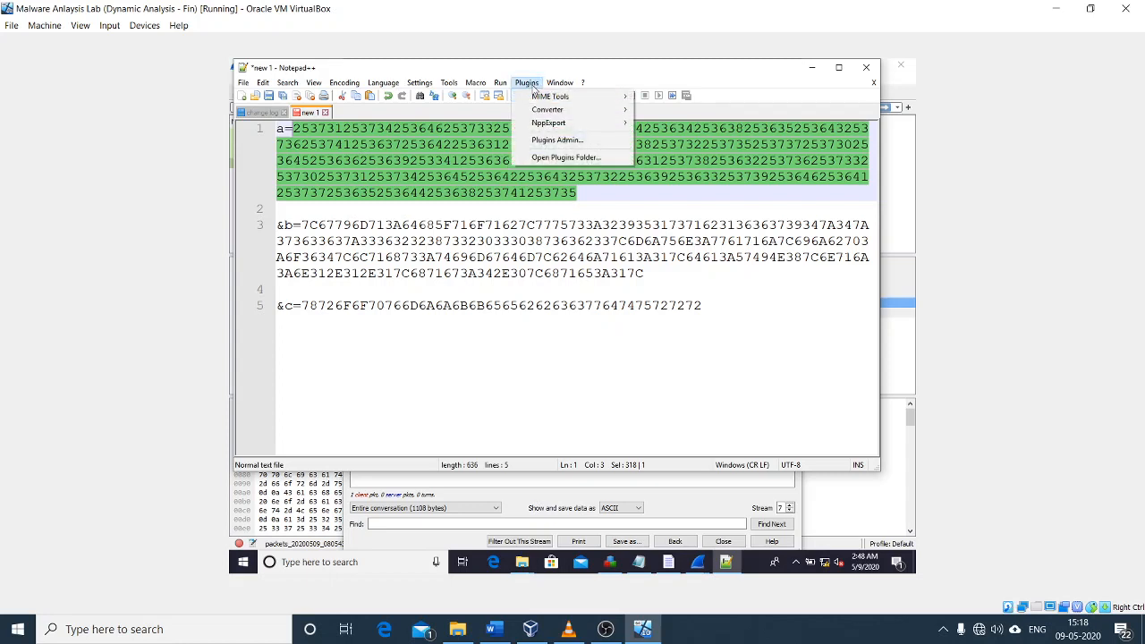
mouse_move(564, 111)
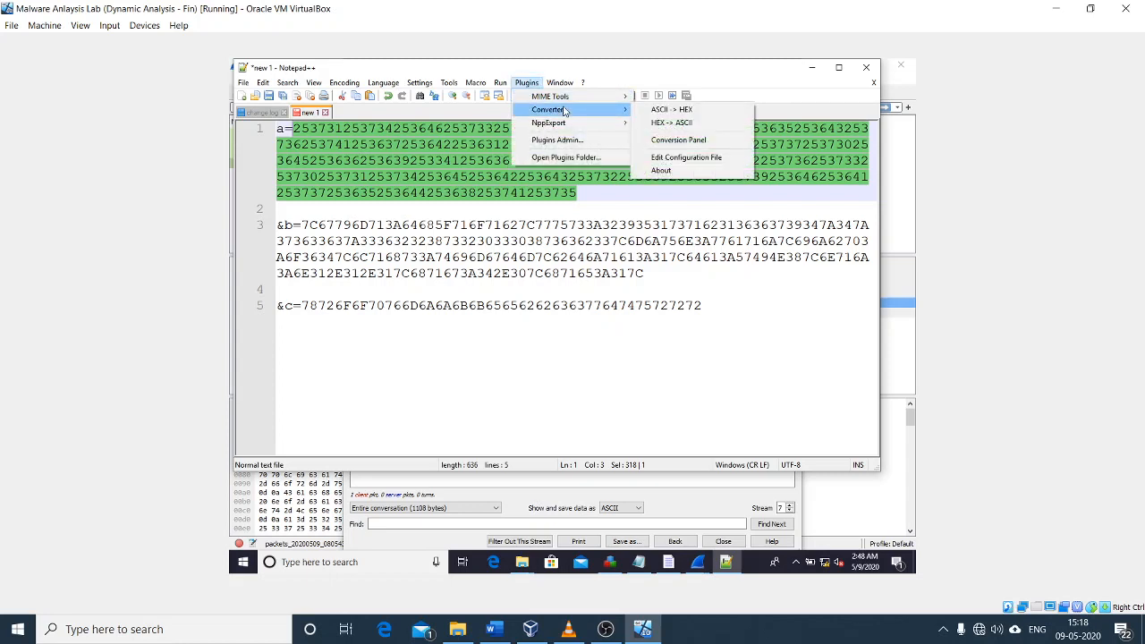
click(699, 125)
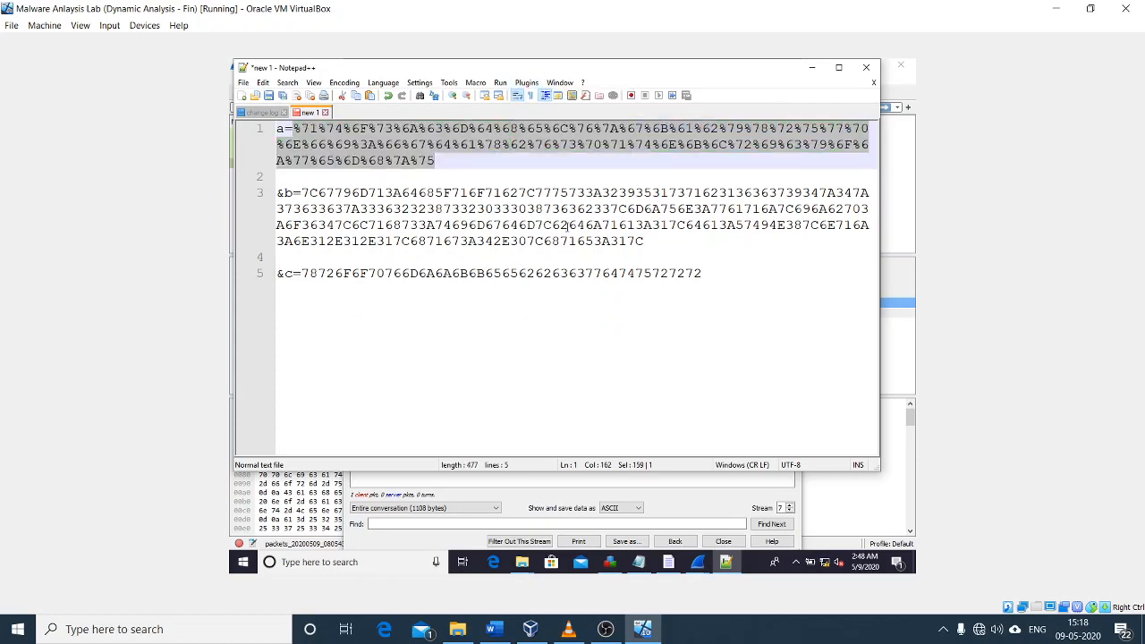
- Strip the remaining % characters out of the once-decoded a= value by replacing them all with nothing
click(287, 82)
click(302, 98)
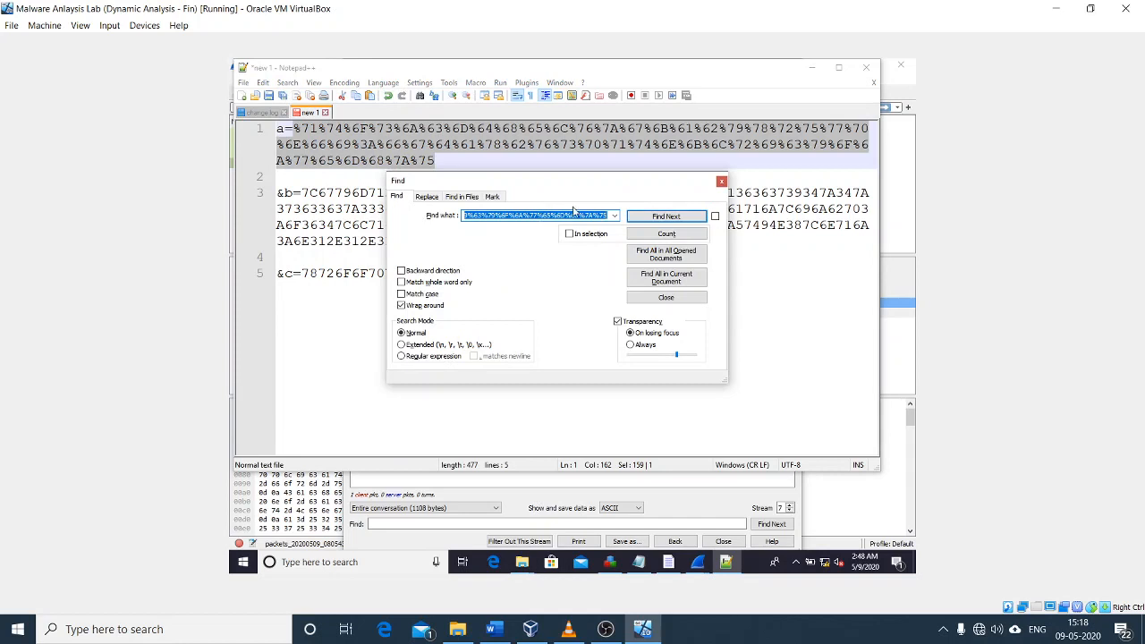
text(%)
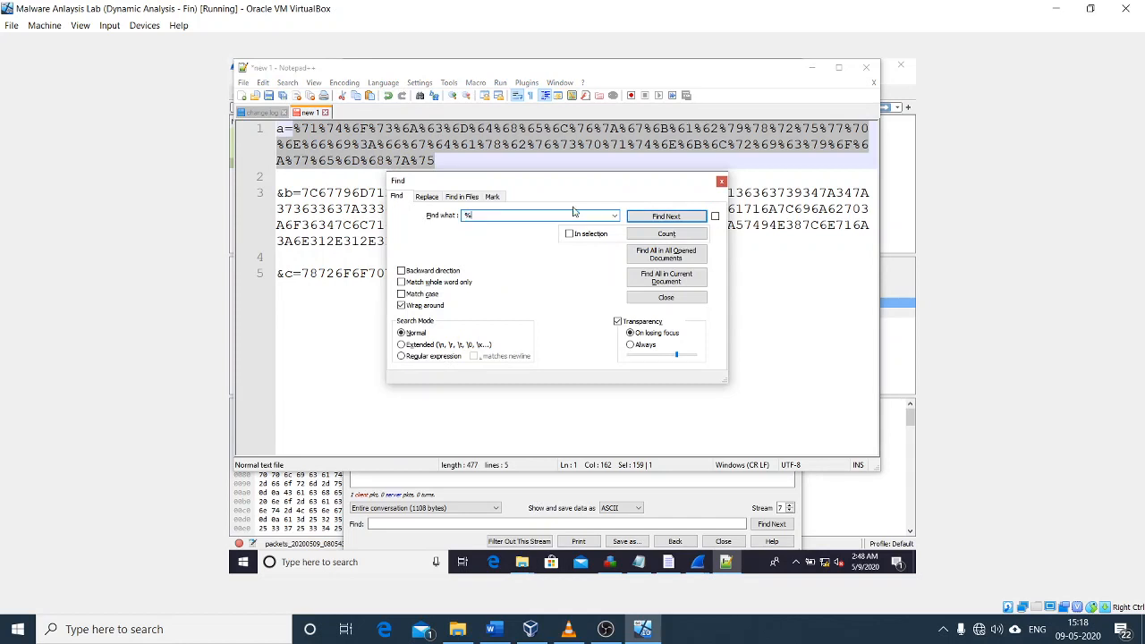
click(944, 629)
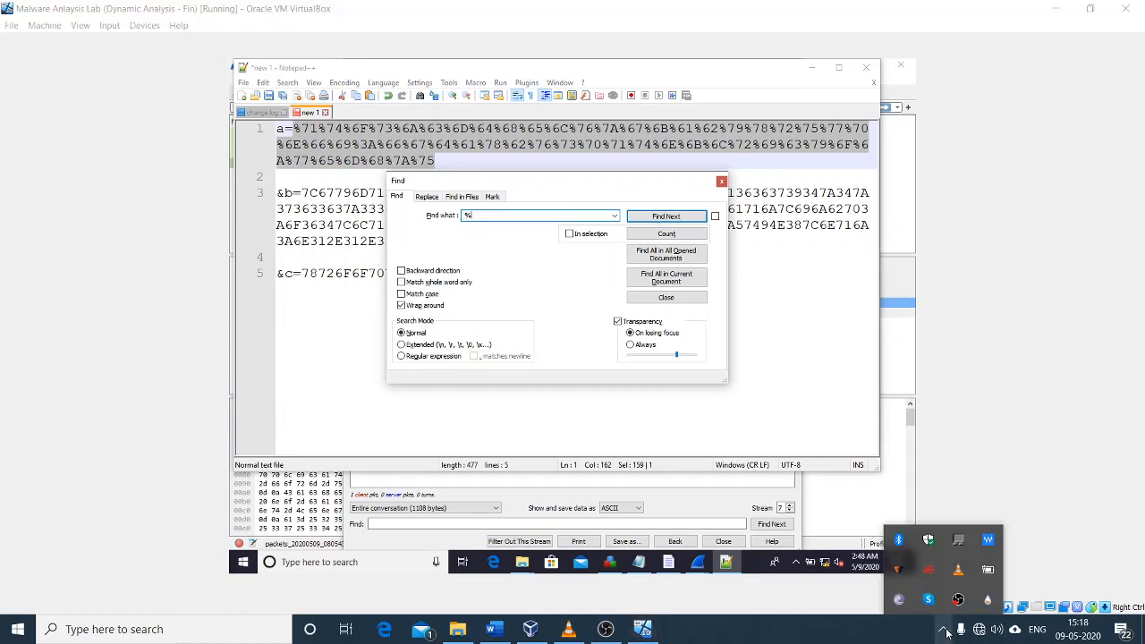
click(946, 631)
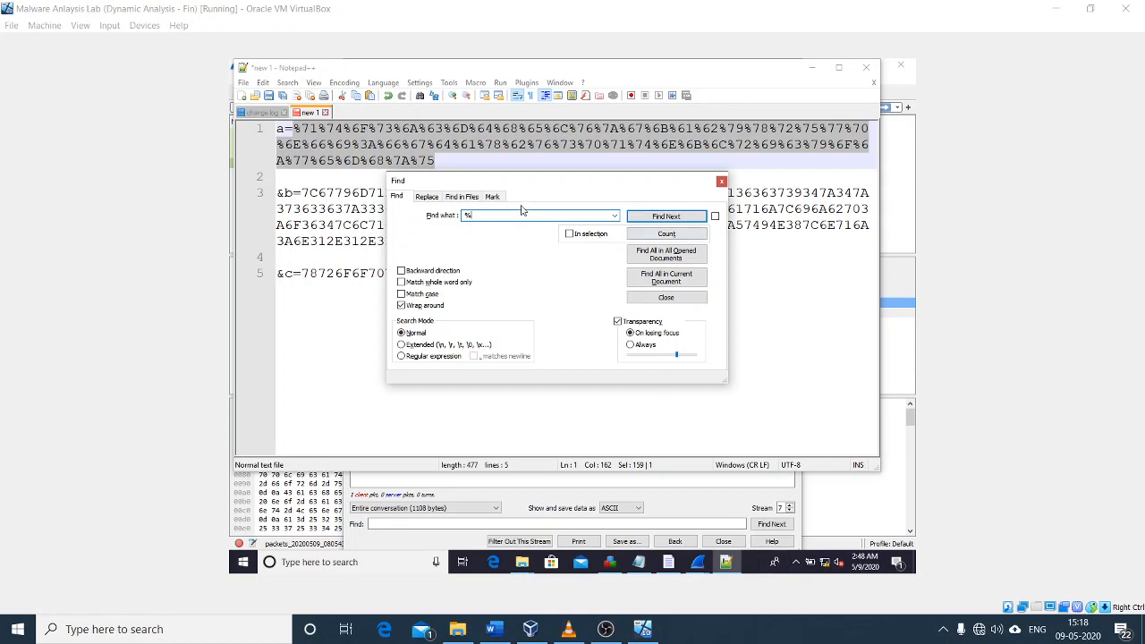
click(427, 197)
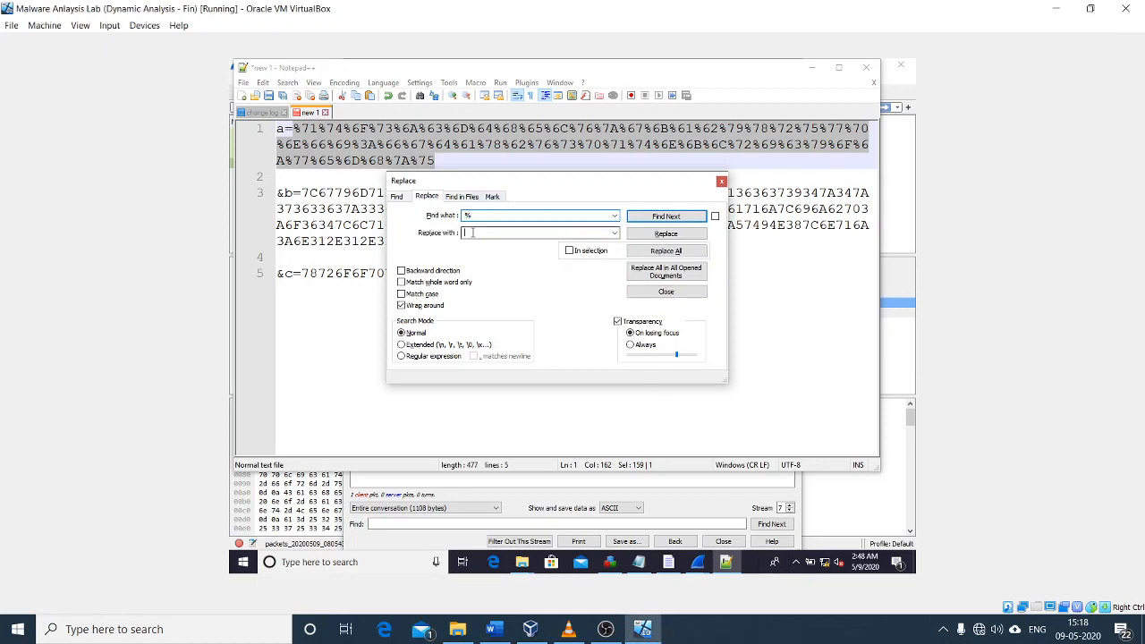
click(667, 251)
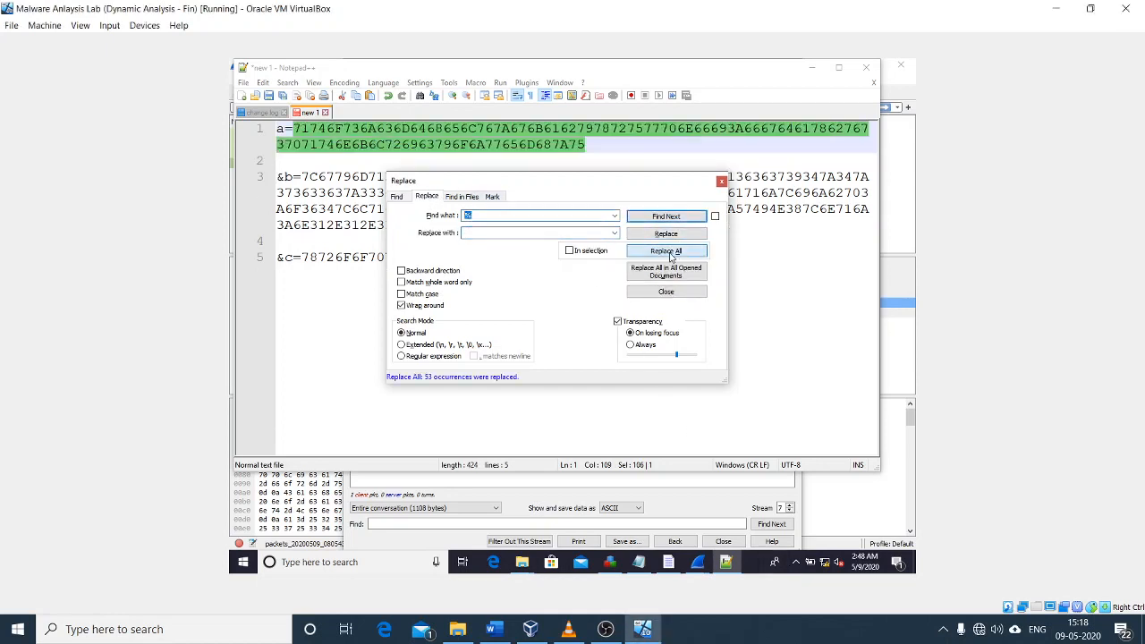
click(721, 182)
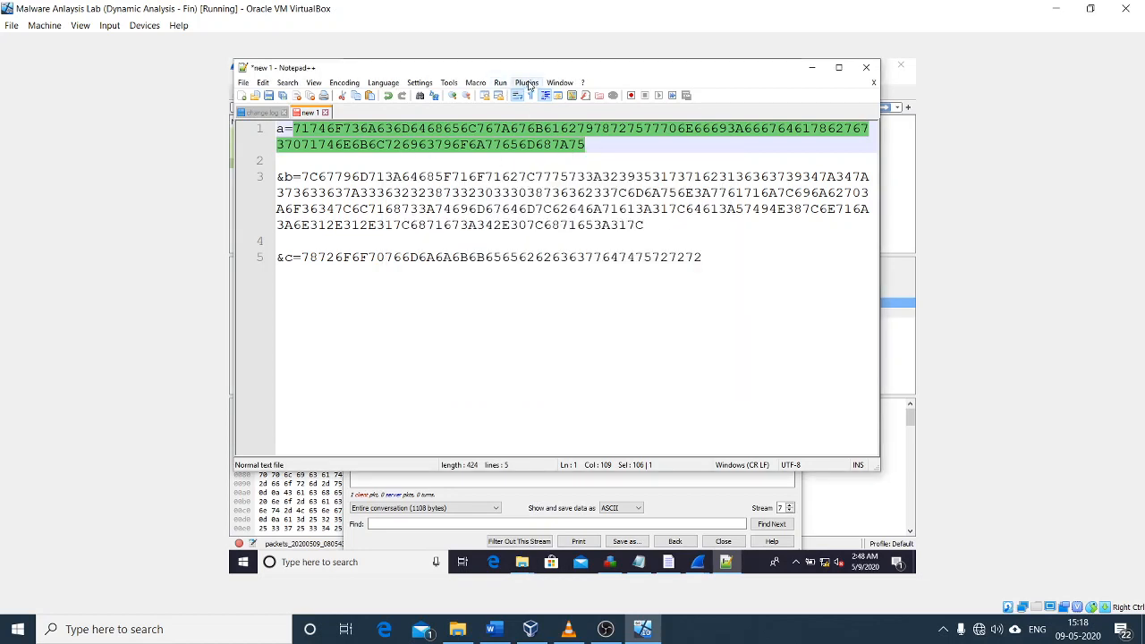
- Decode the a= value from hex to ASCII a second time to get its plain text
click(527, 82)
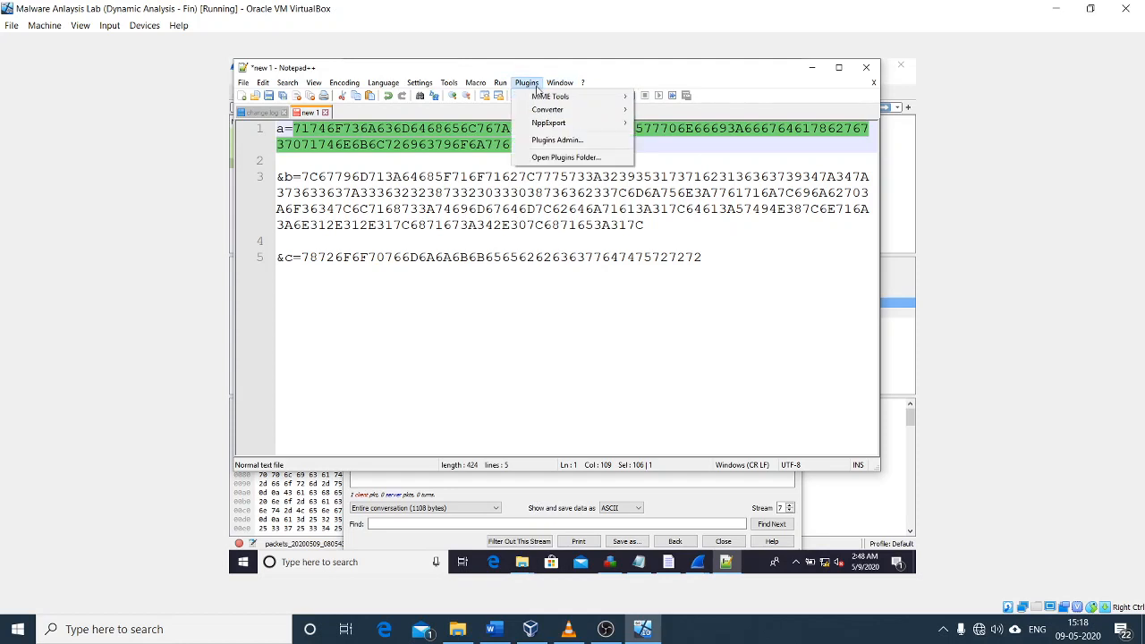
mouse_move(545, 113)
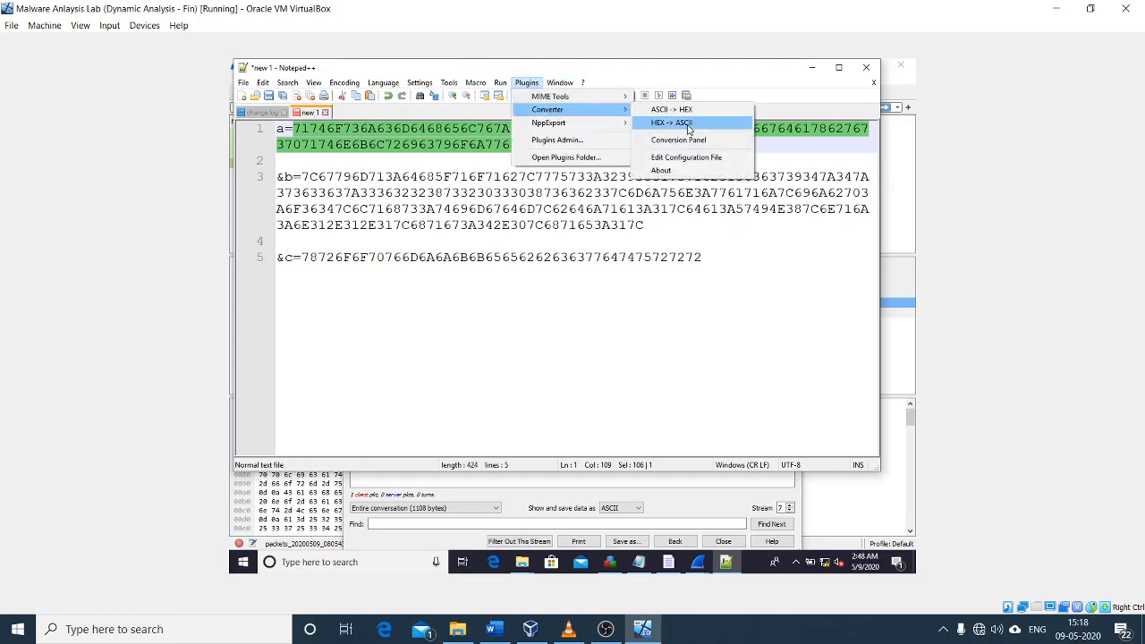
click(687, 123)
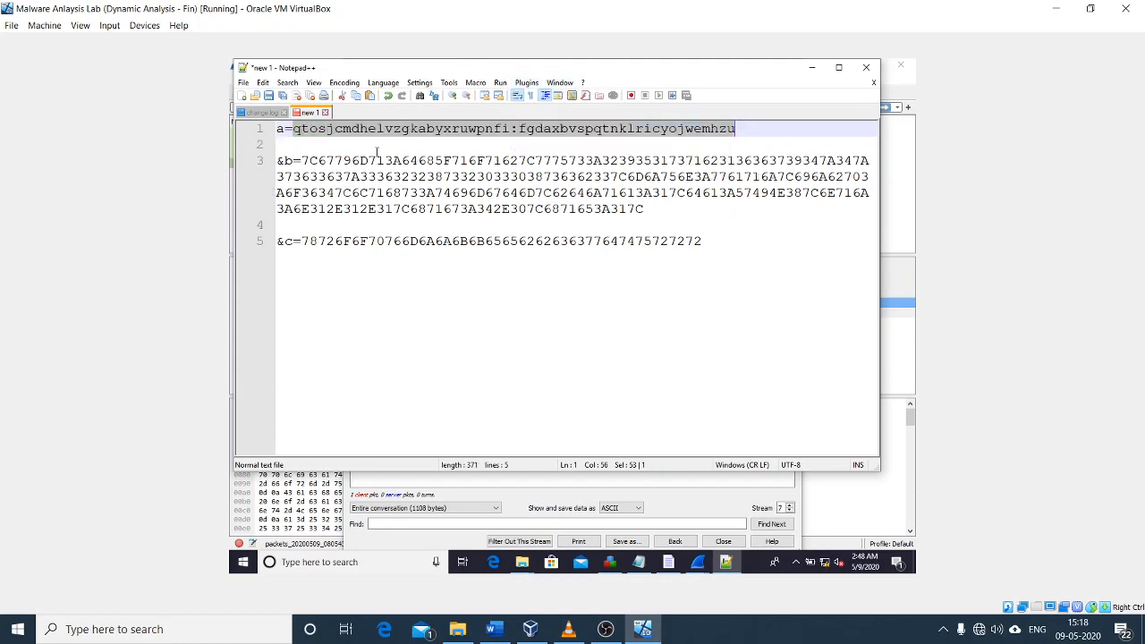
click(750, 128)
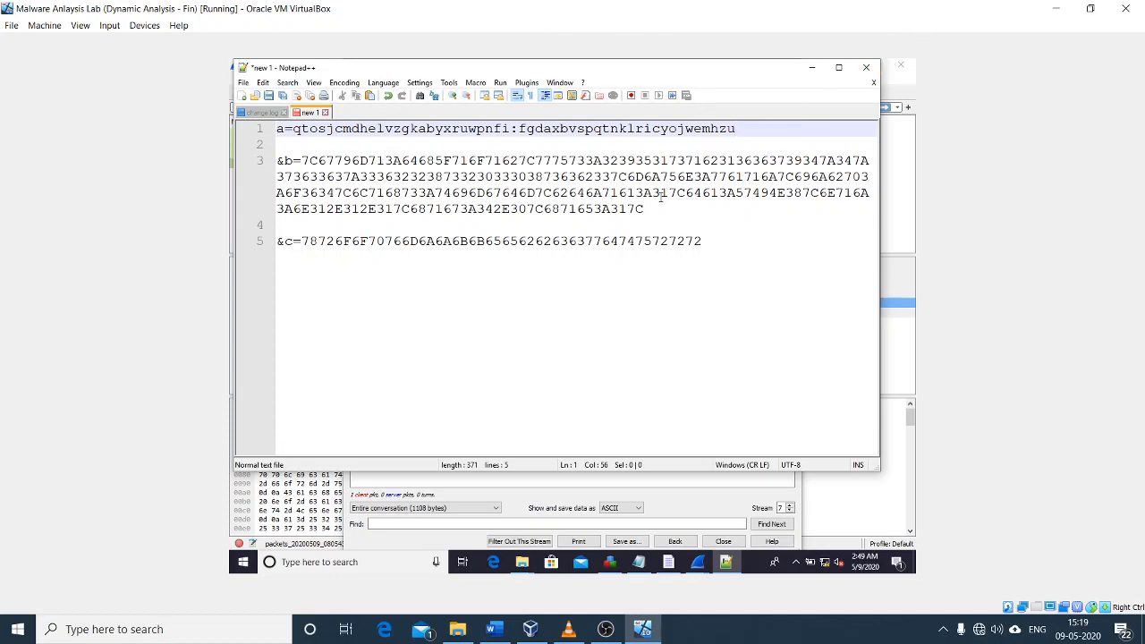
- Convert the whole value of the &b= parameter from hex to ASCII
drag(654, 209, 302, 162)
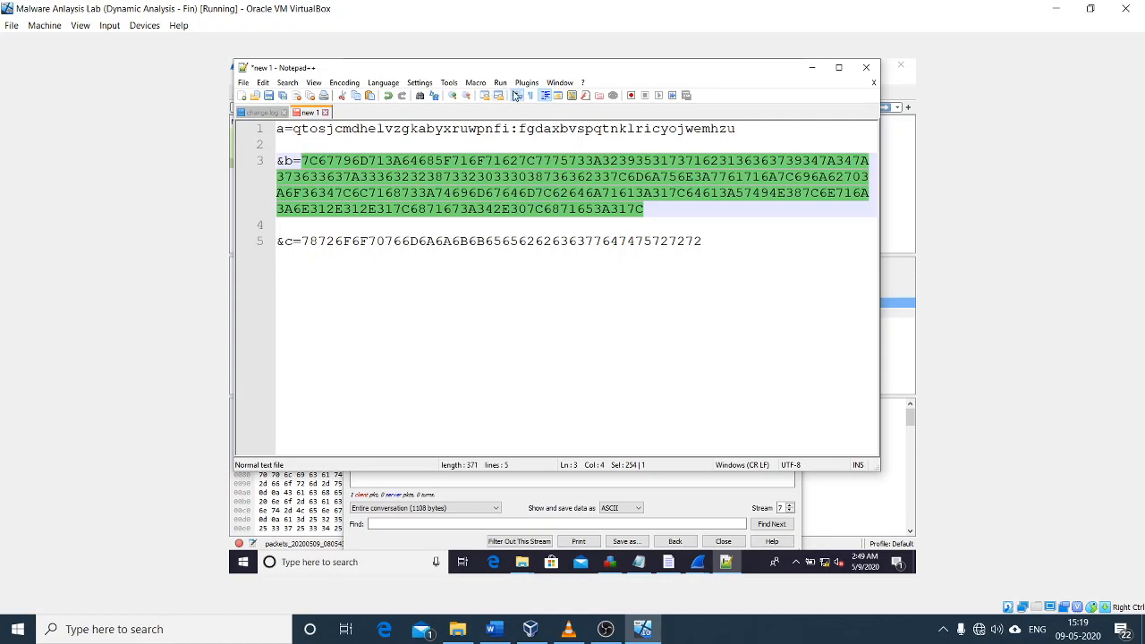
click(527, 83)
mouse_move(554, 109)
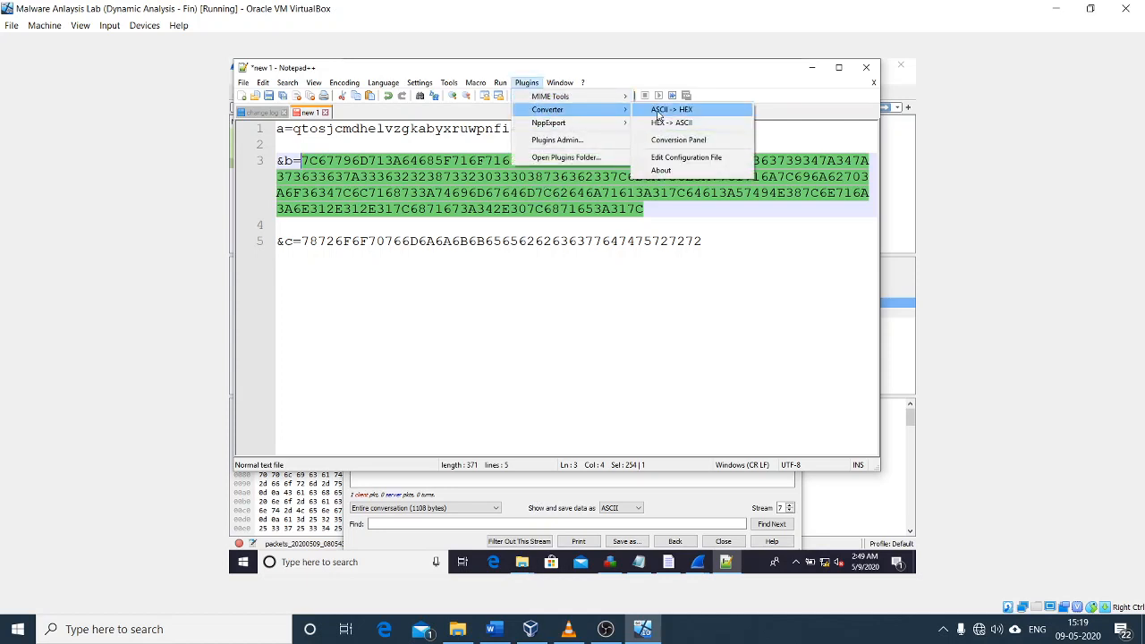
click(659, 124)
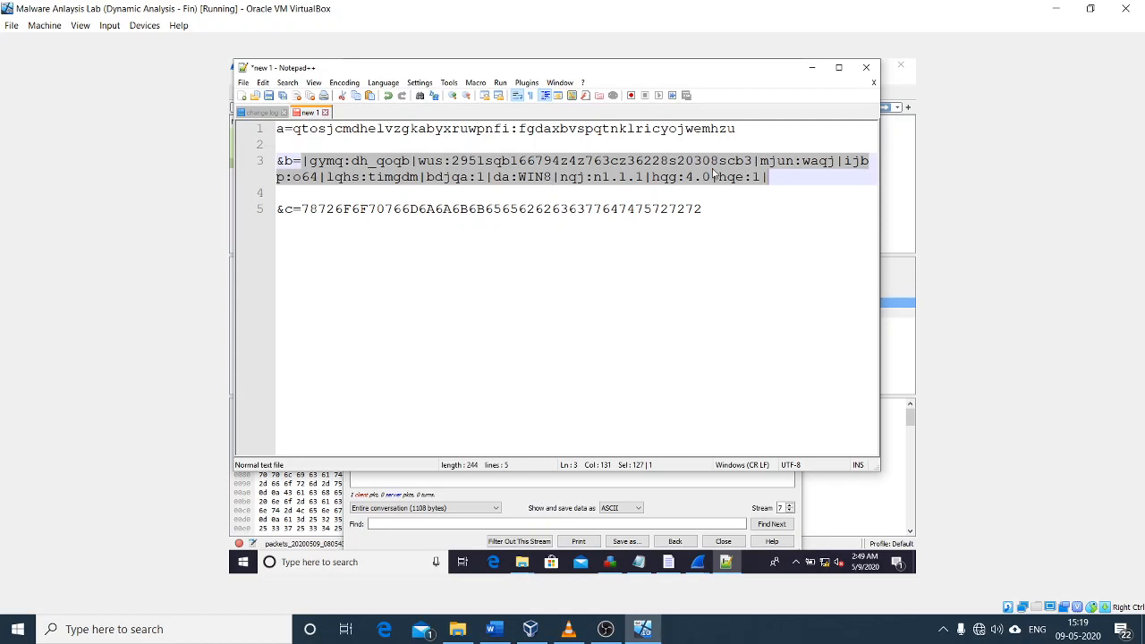
- Convert the value of the &c= parameter from hex to ASCII
drag(704, 211, 301, 211)
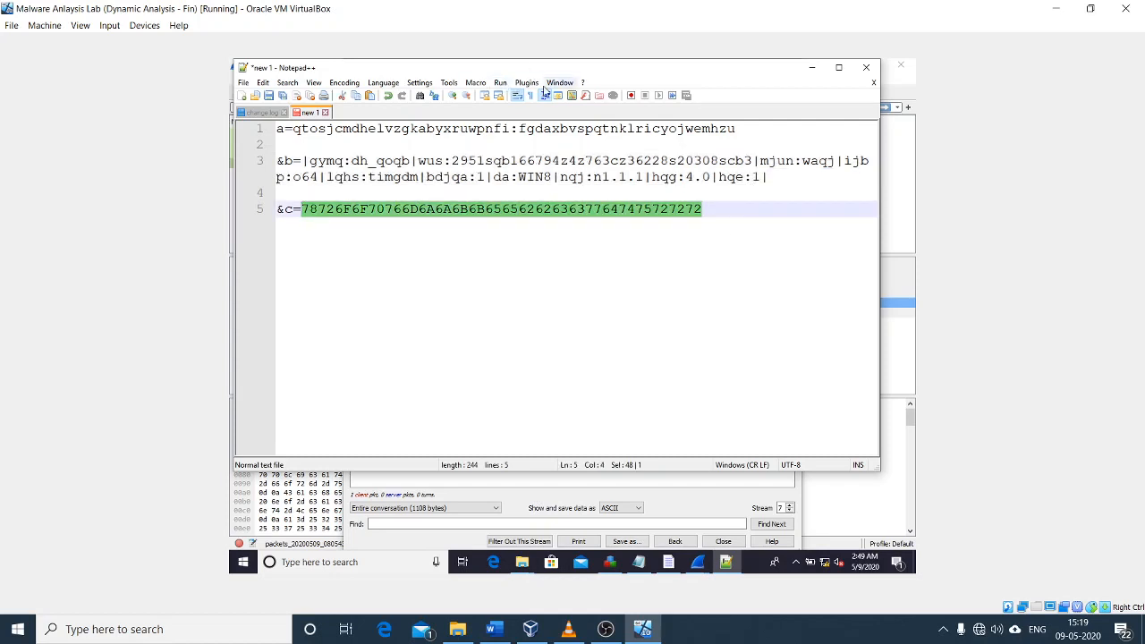
click(526, 83)
mouse_move(559, 110)
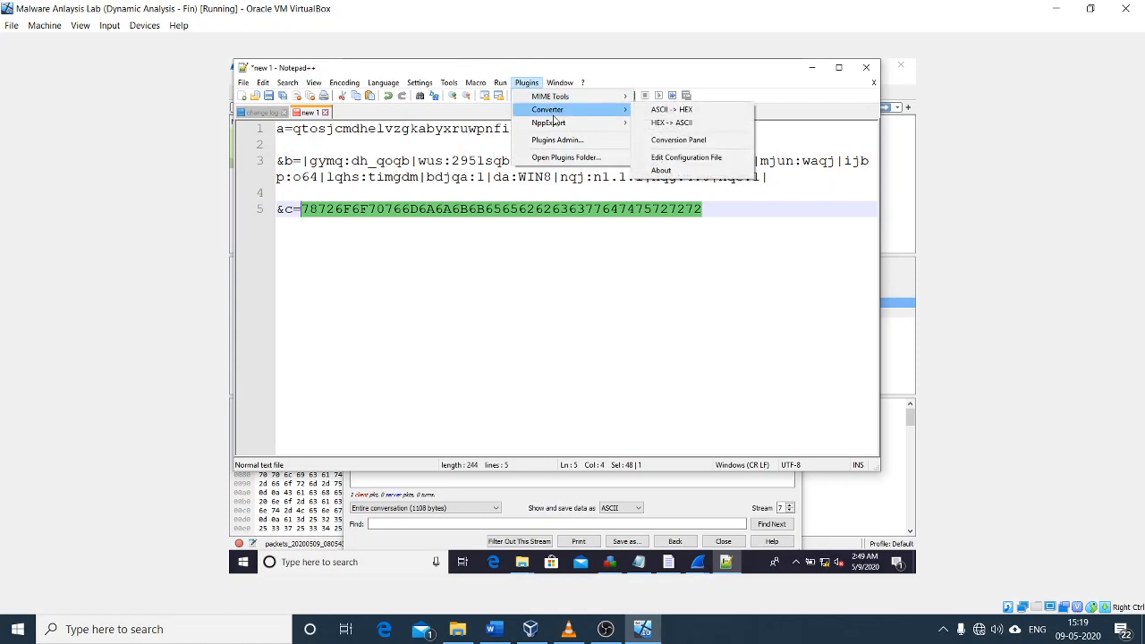
click(666, 132)
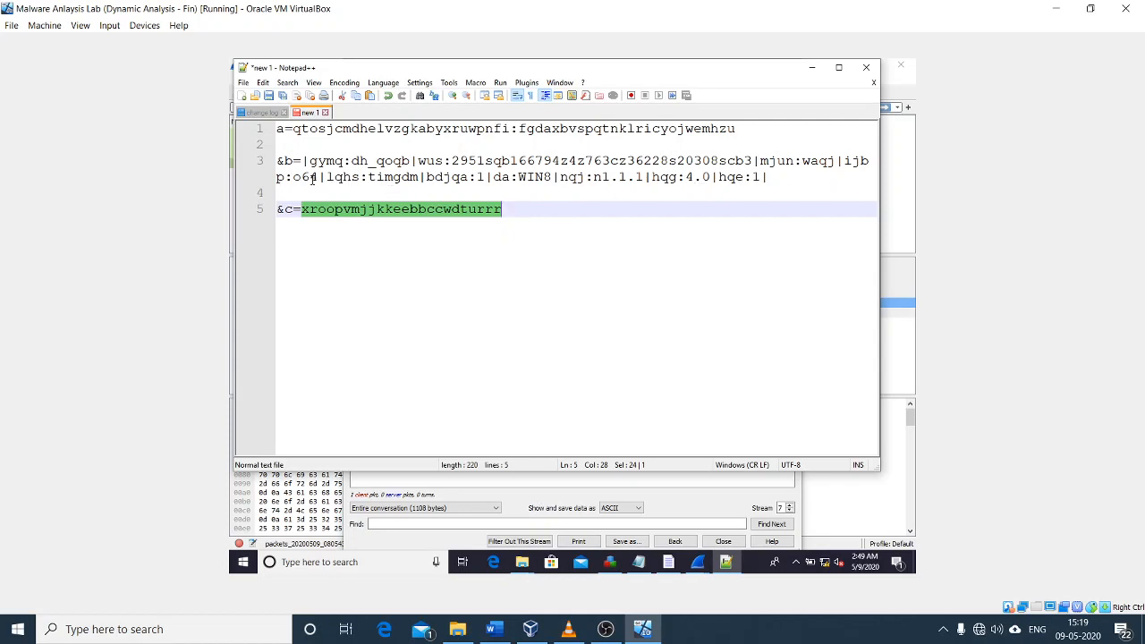
- Examine the system details 64 and WIN8 in the decoded &b= parameter
drag(317, 177, 301, 177)
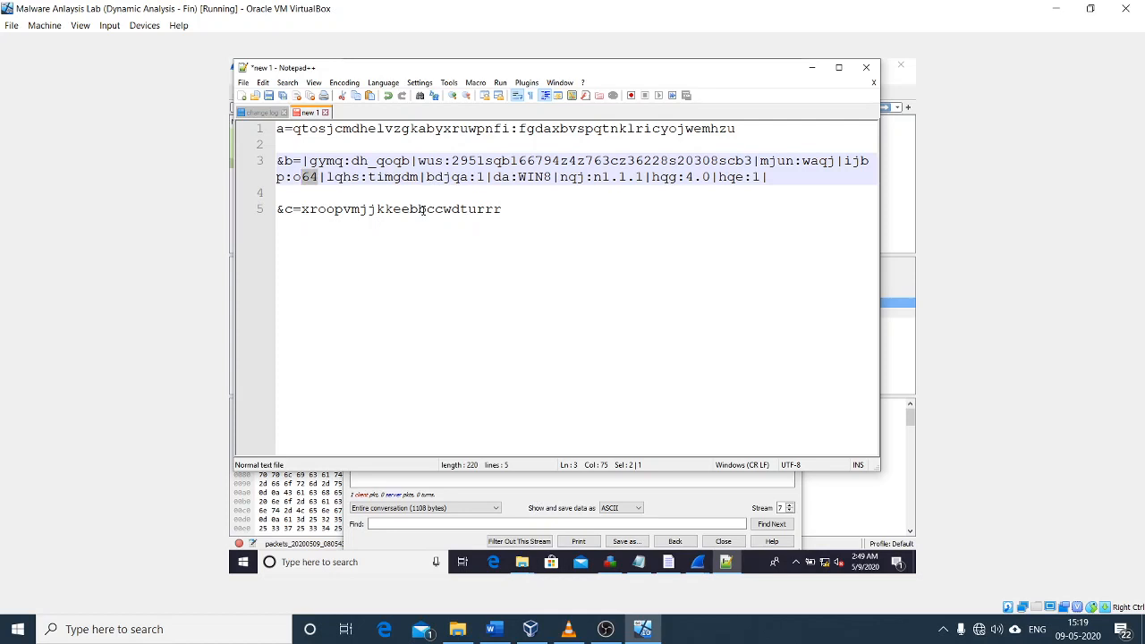
double_click(523, 177)
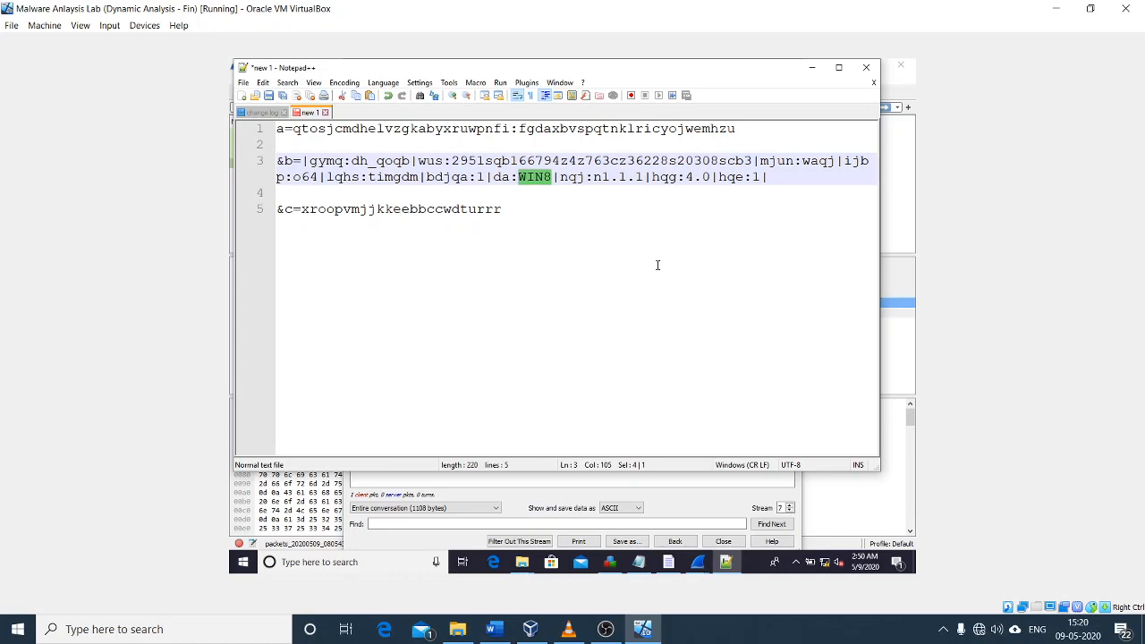
- Close Notepad++ and minimize the TCP stream and main Wireshark windows
click(867, 69)
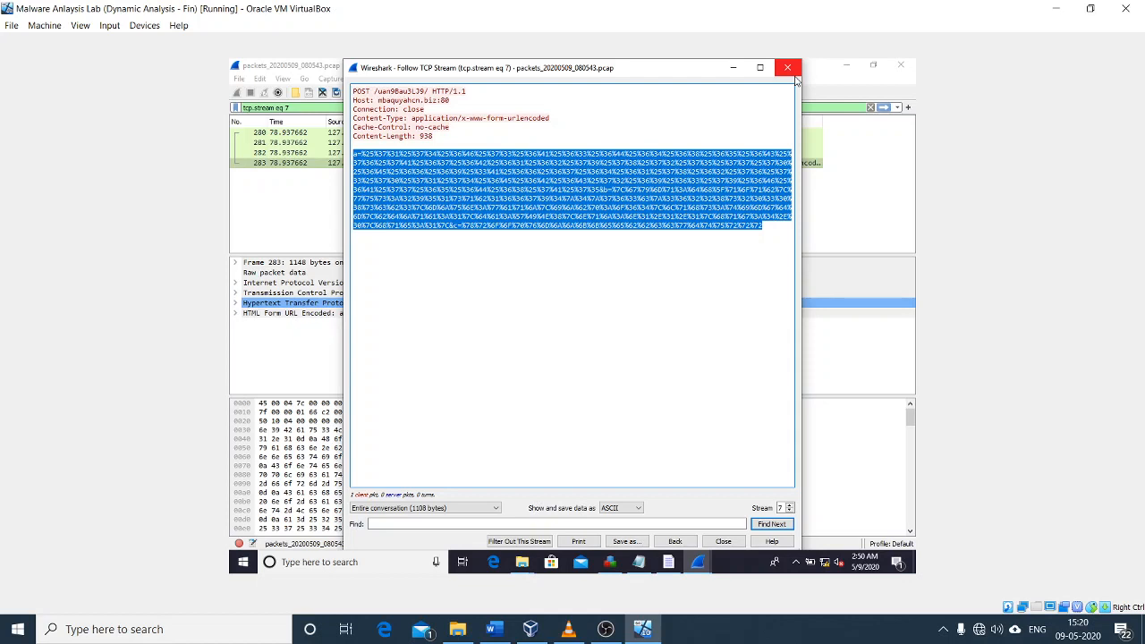
click(735, 68)
click(844, 67)
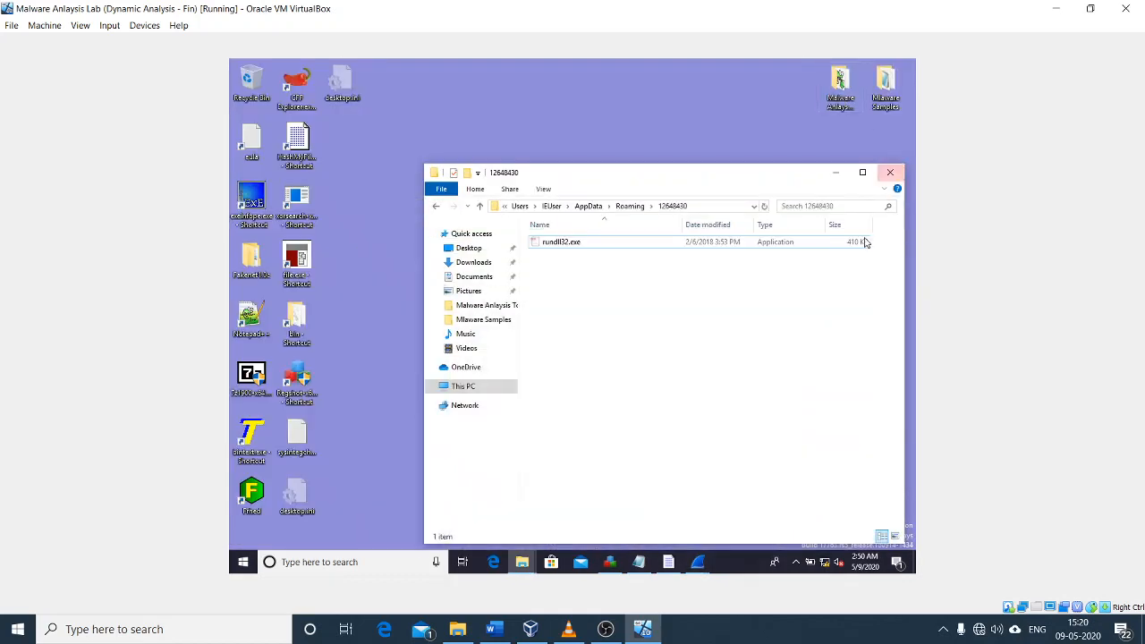
- Run Autoruns64.exe from the Autoruns folder in Malware Anlaysis Tools and accept its license agreement
double_click(850, 93)
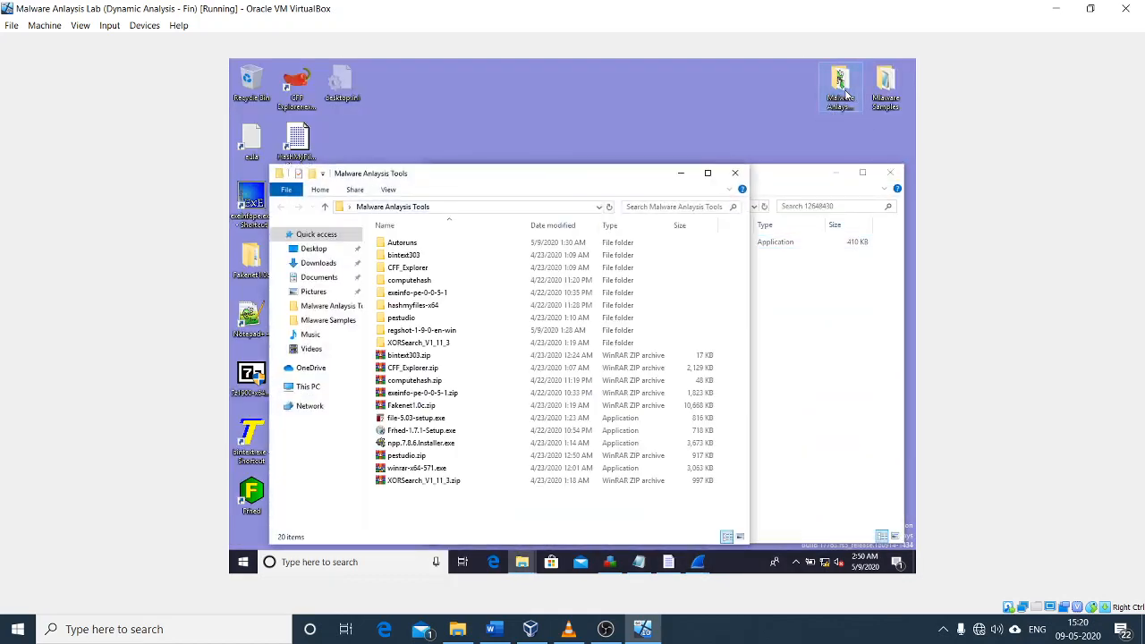
double_click(403, 244)
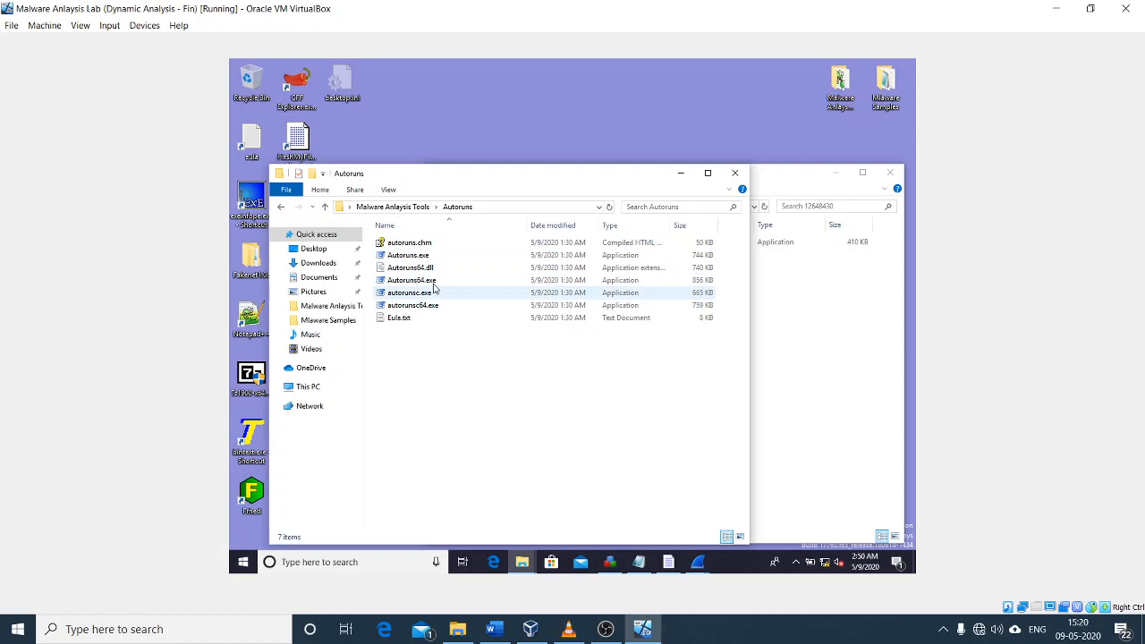
click(433, 282)
double_click(433, 284)
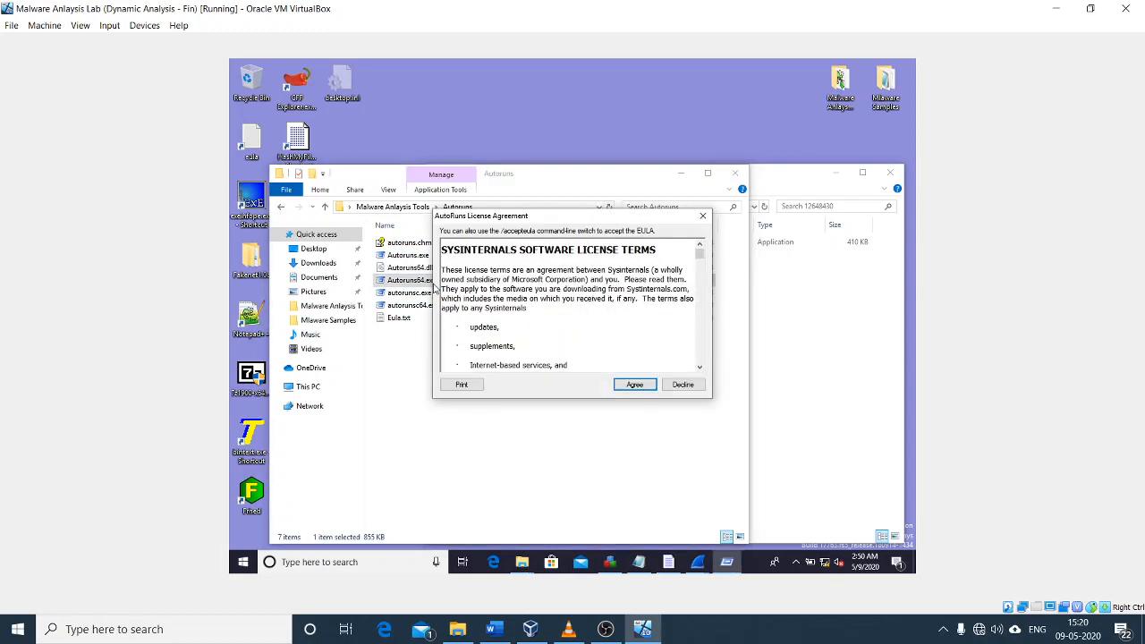
click(634, 385)
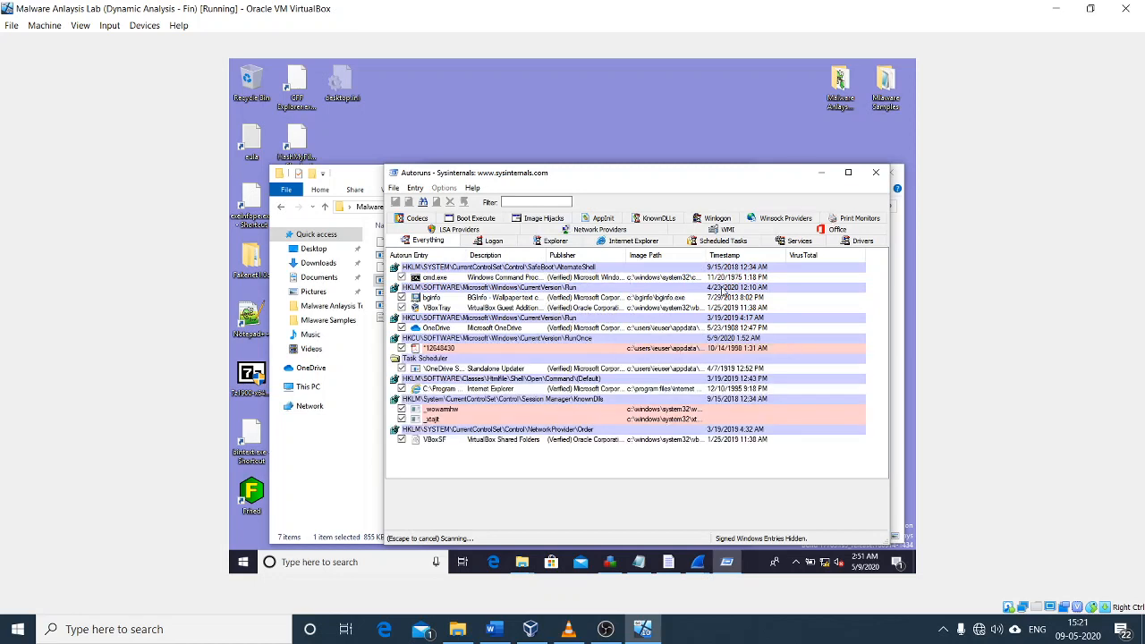
- Widen the Image Path column and inspect the *12648430 entry under RunOnce with the Autoruns window maximized
drag(709, 258, 804, 258)
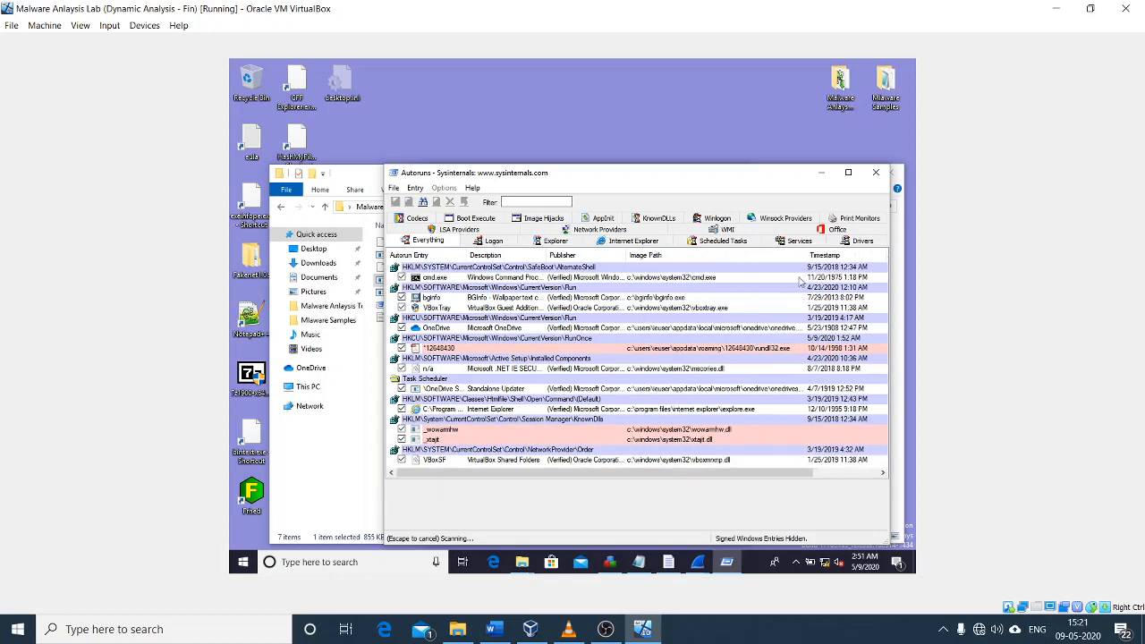
click(740, 350)
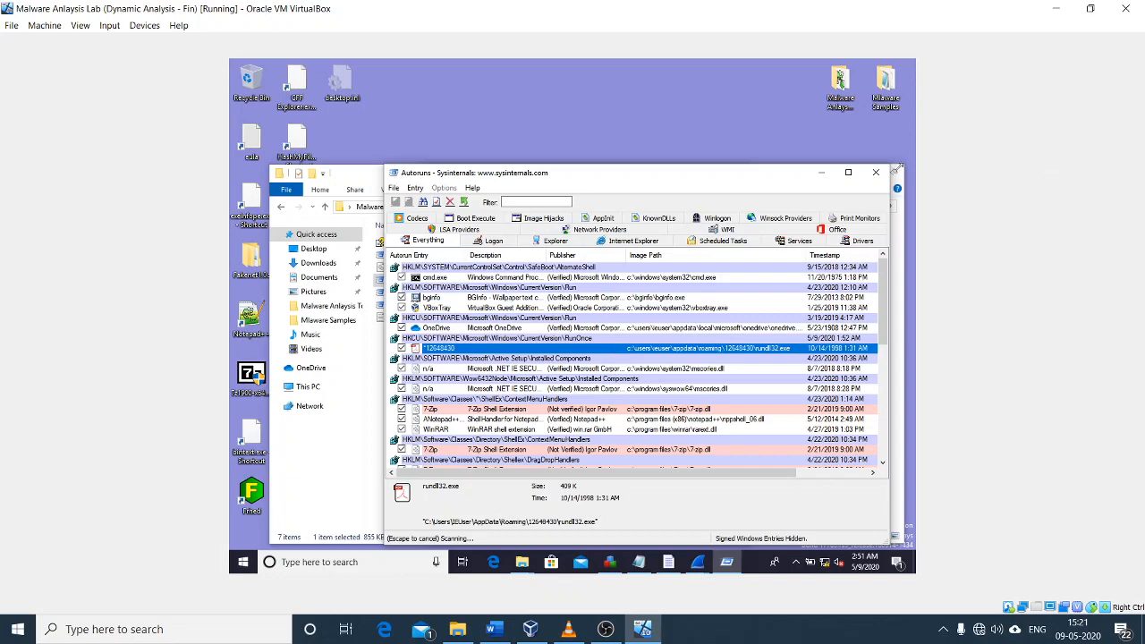
click(847, 174)
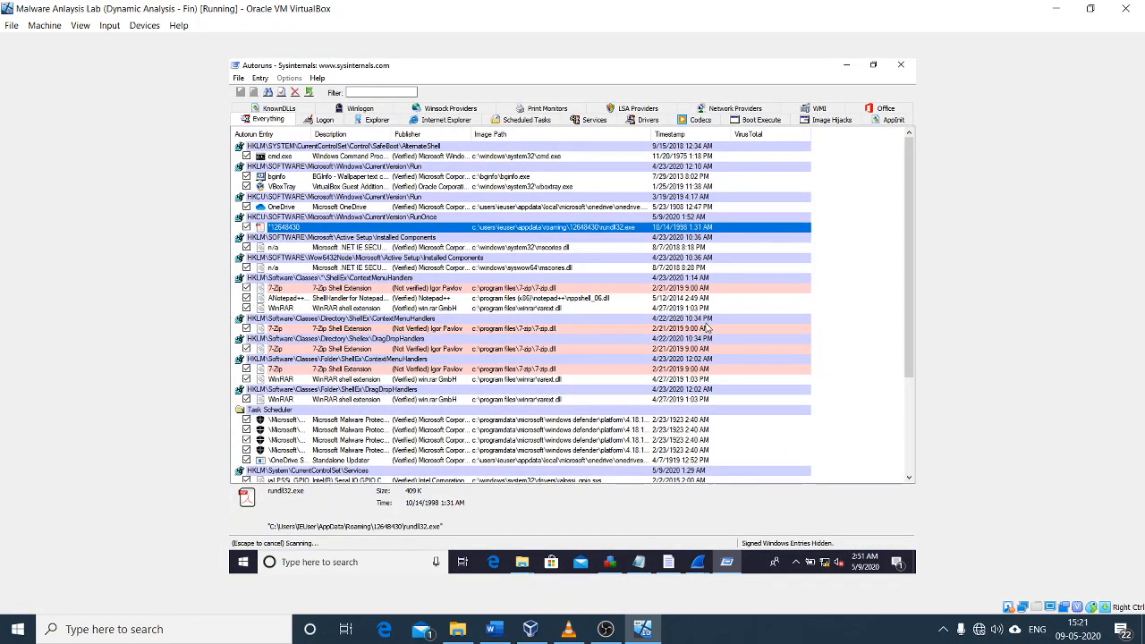
- Examine the other autorun entries, including the KnownDlls, Htmlfile, 7-Zip, Microsoft malware protection task and VBoxTray items
scroll(699, 333, down, 4)
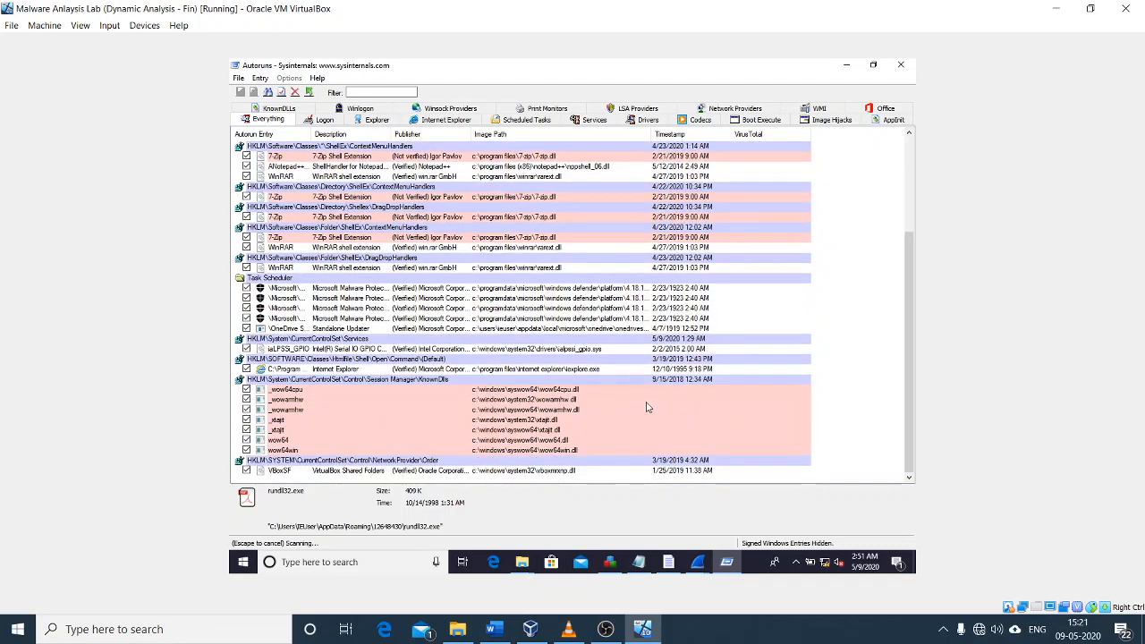
scroll(623, 420, down, 1)
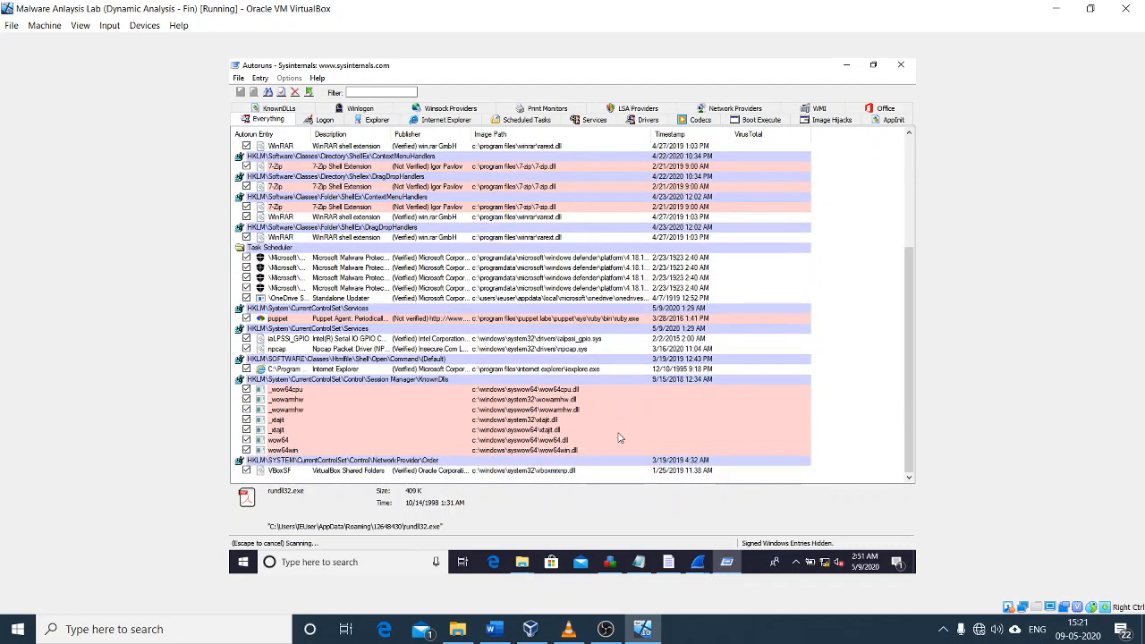
click(358, 380)
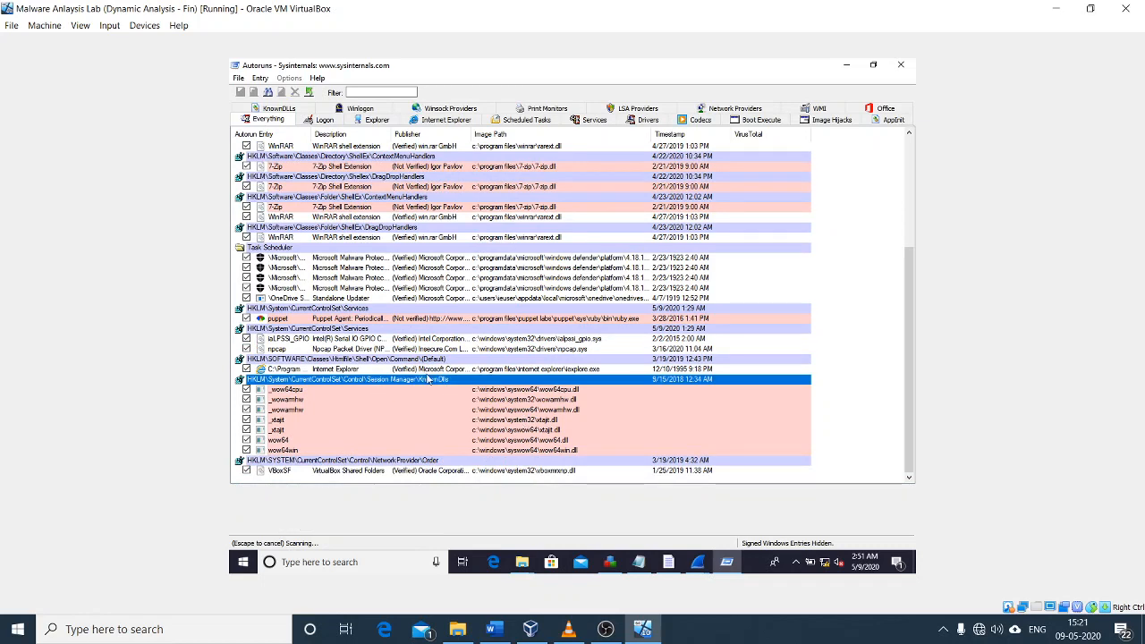
click(490, 361)
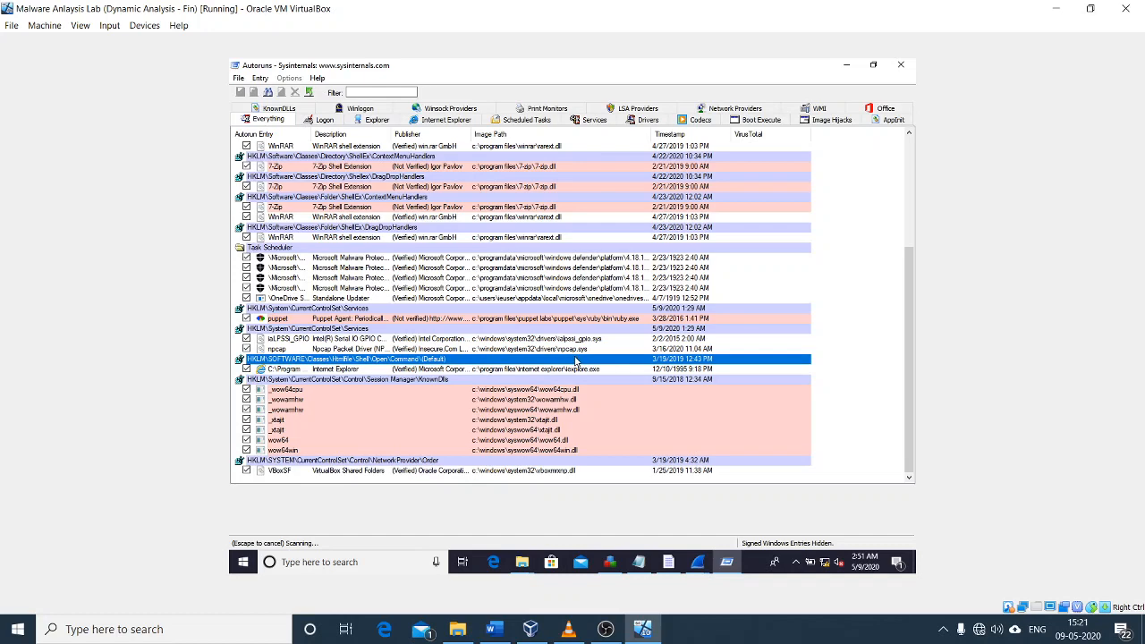
scroll(577, 362, up, 3)
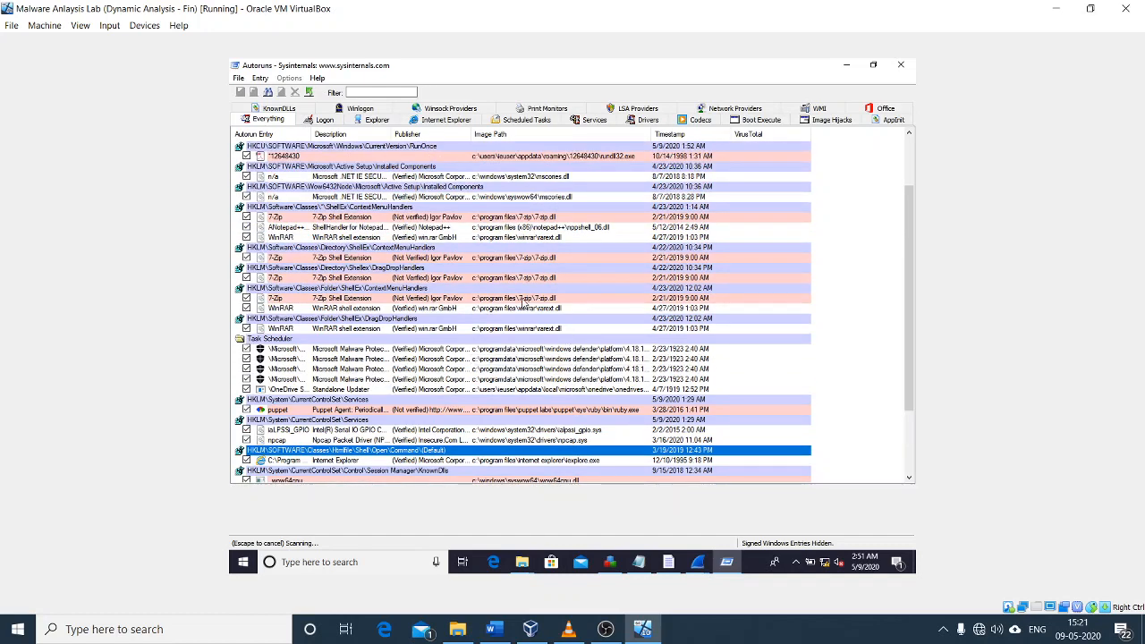
scroll(523, 304, up, 2)
click(554, 329)
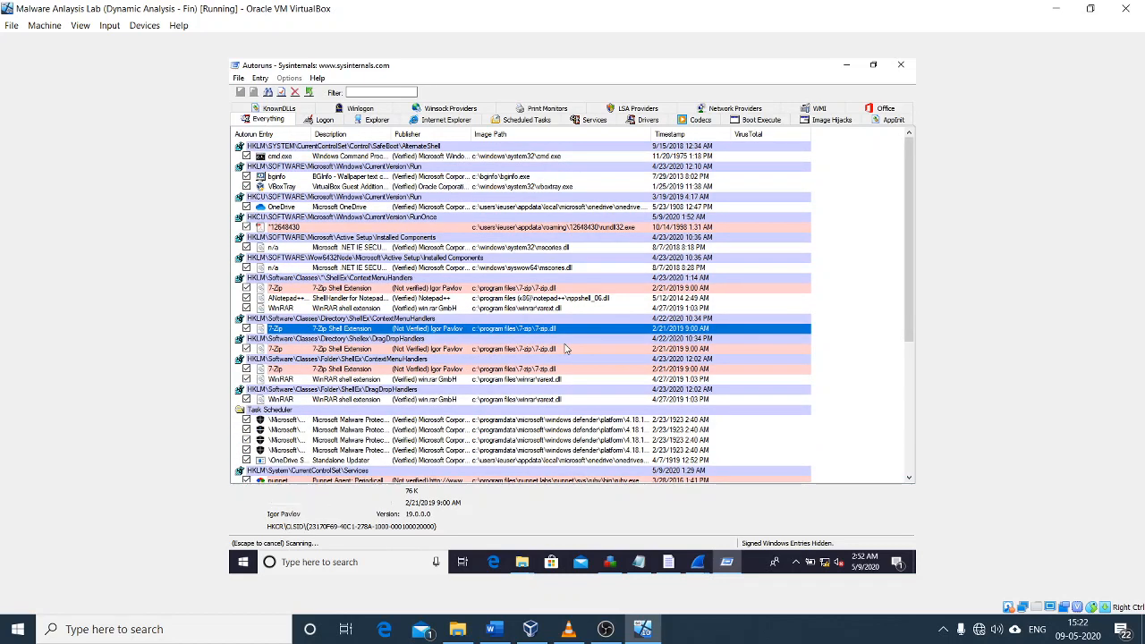
click(609, 420)
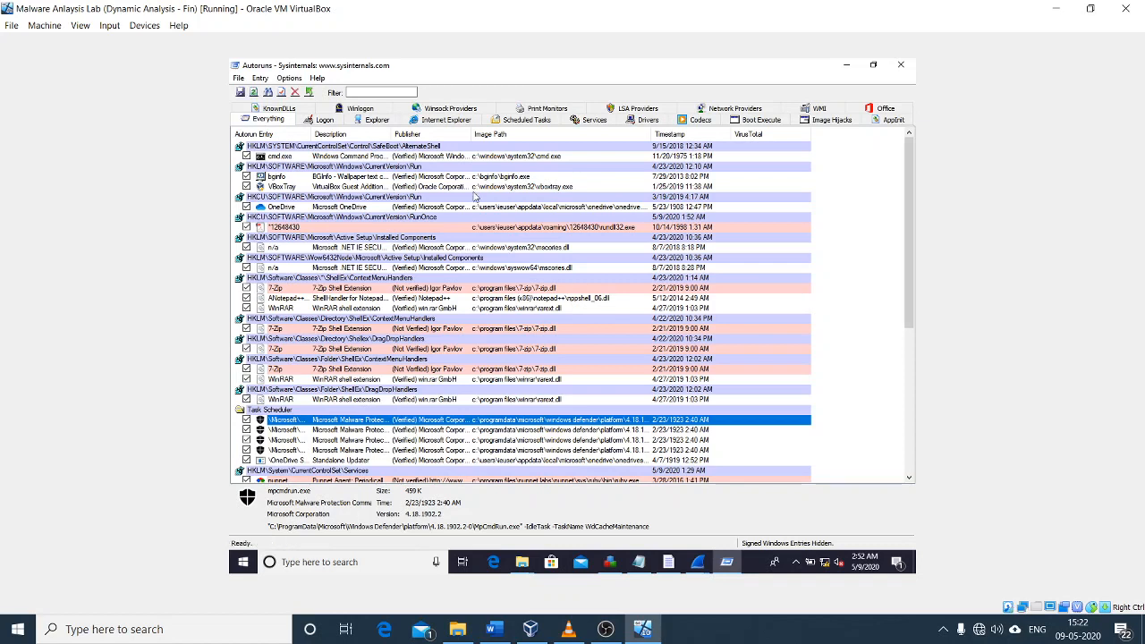
click(552, 188)
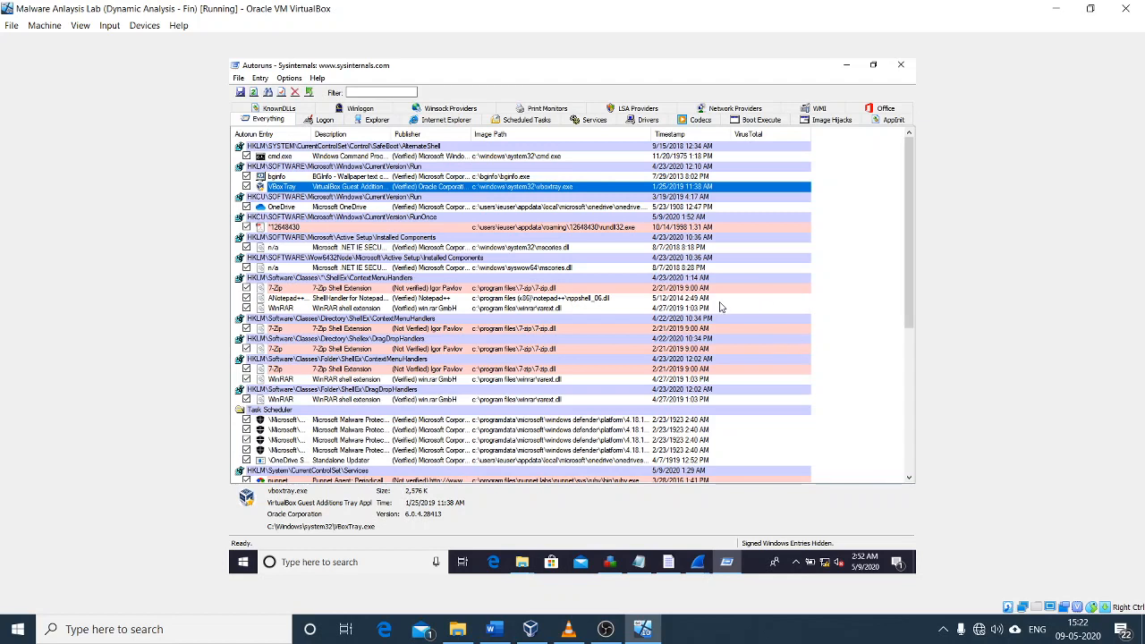
scroll(721, 309, down, 6)
scroll(721, 309, up, 5)
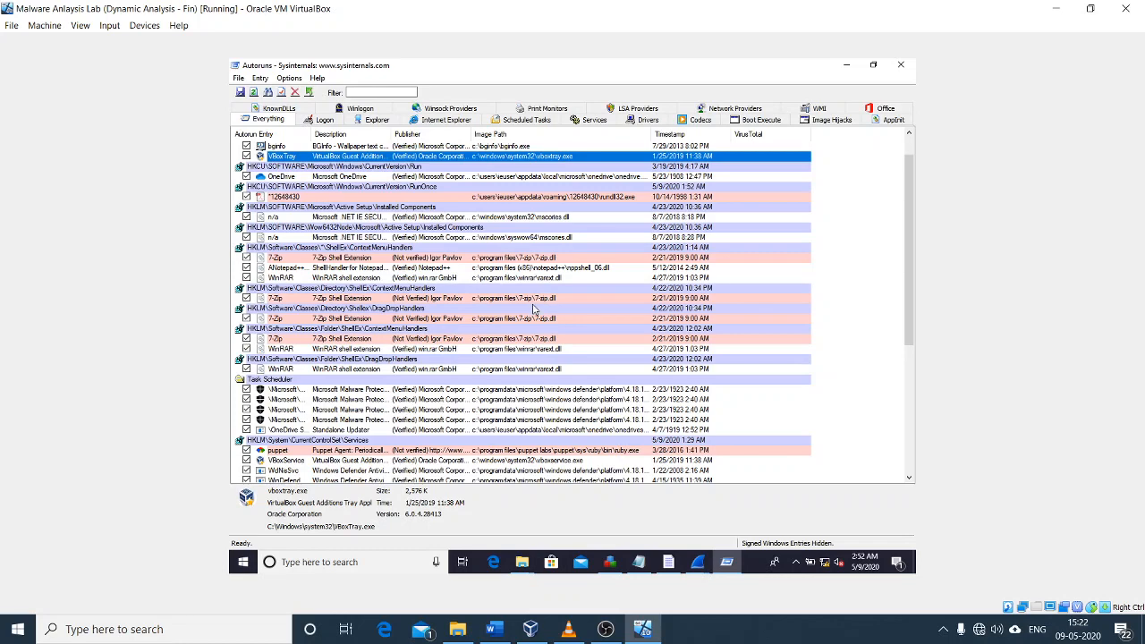
scroll(544, 296, up, 1)
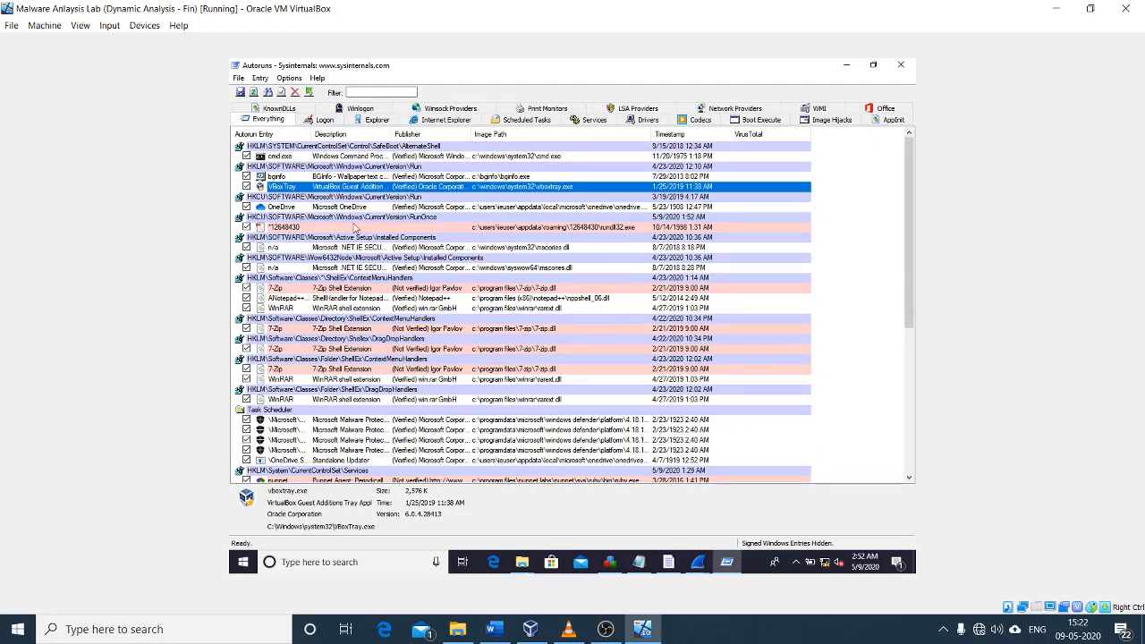
- Fit the Publisher column to its contents and compare the publishers of the mscories.dll entries with the *12648430 RunOnce entry
double_click(472, 134)
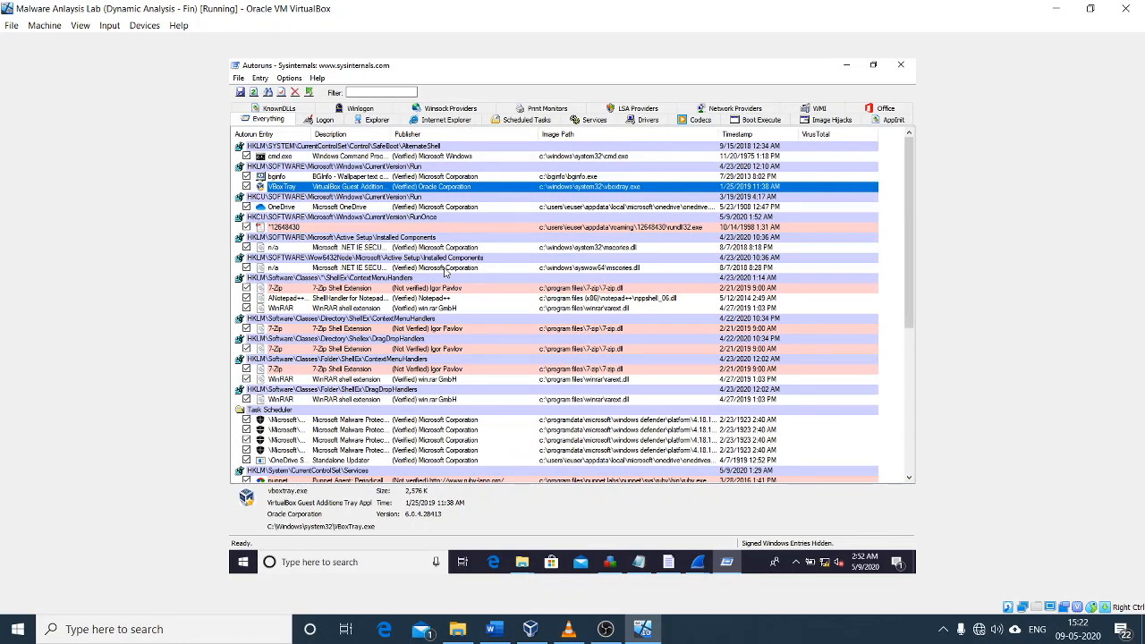
click(444, 269)
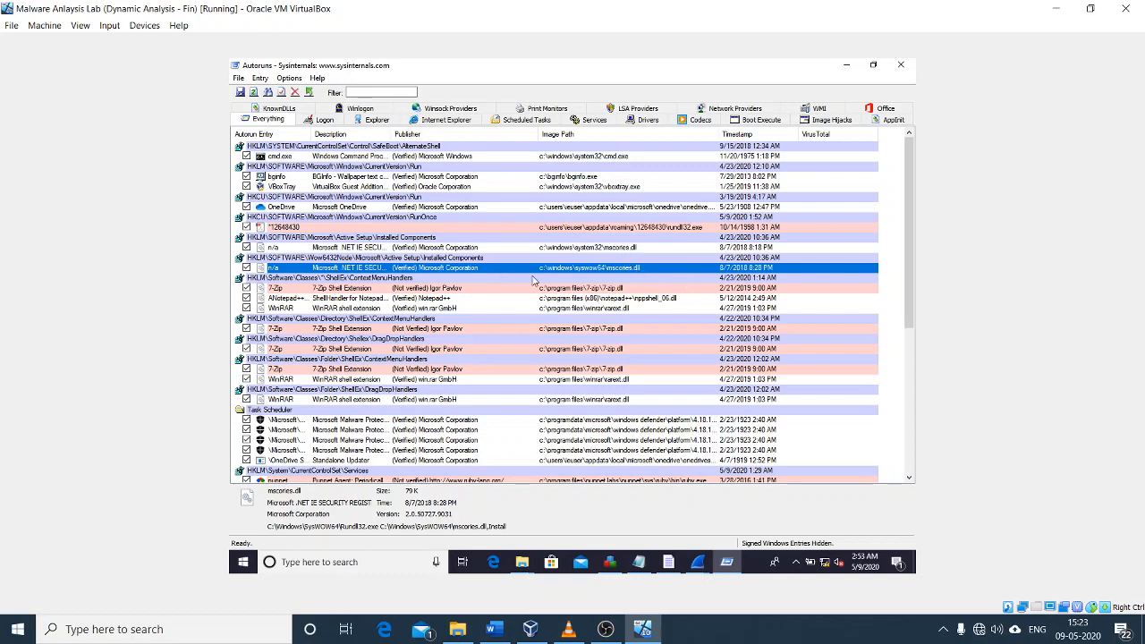
click(471, 248)
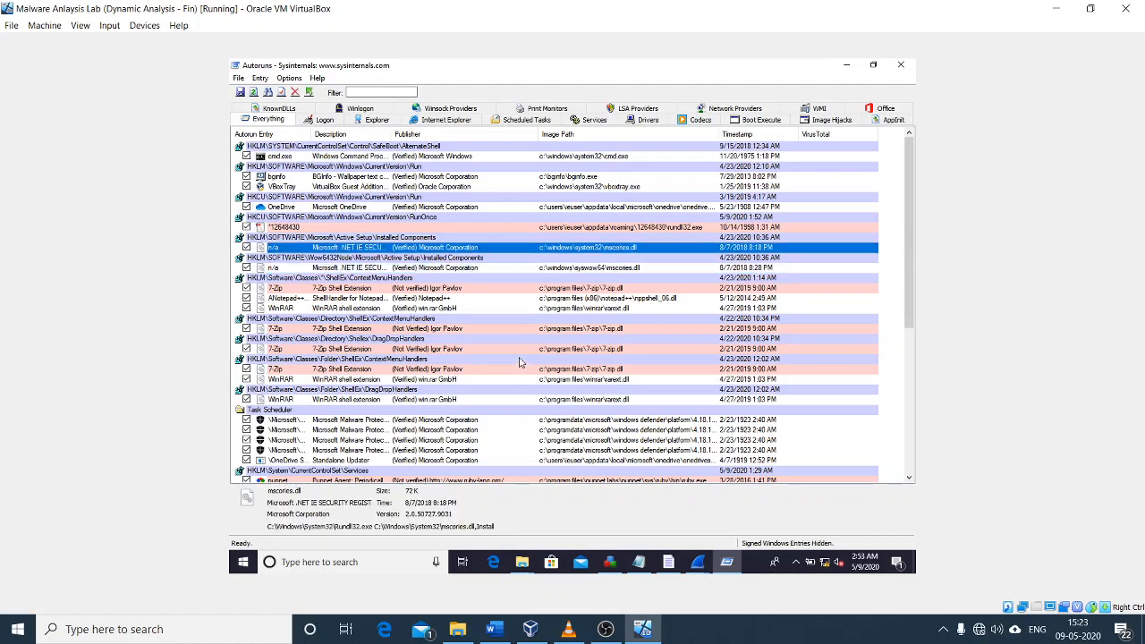
scroll(515, 362, down, 1)
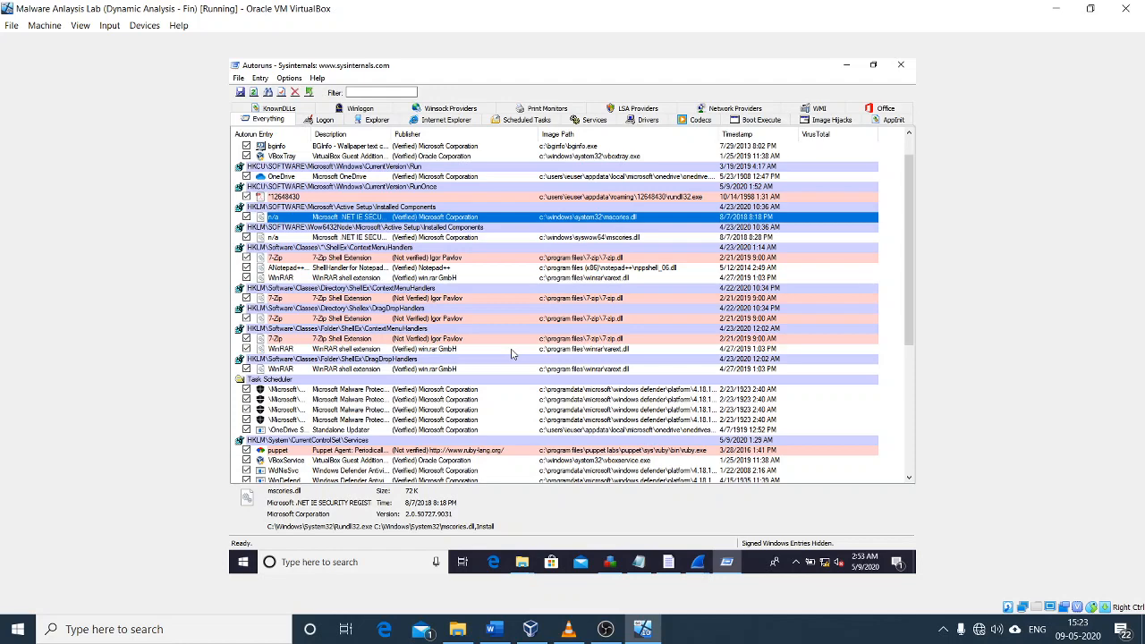
scroll(570, 354, down, 6)
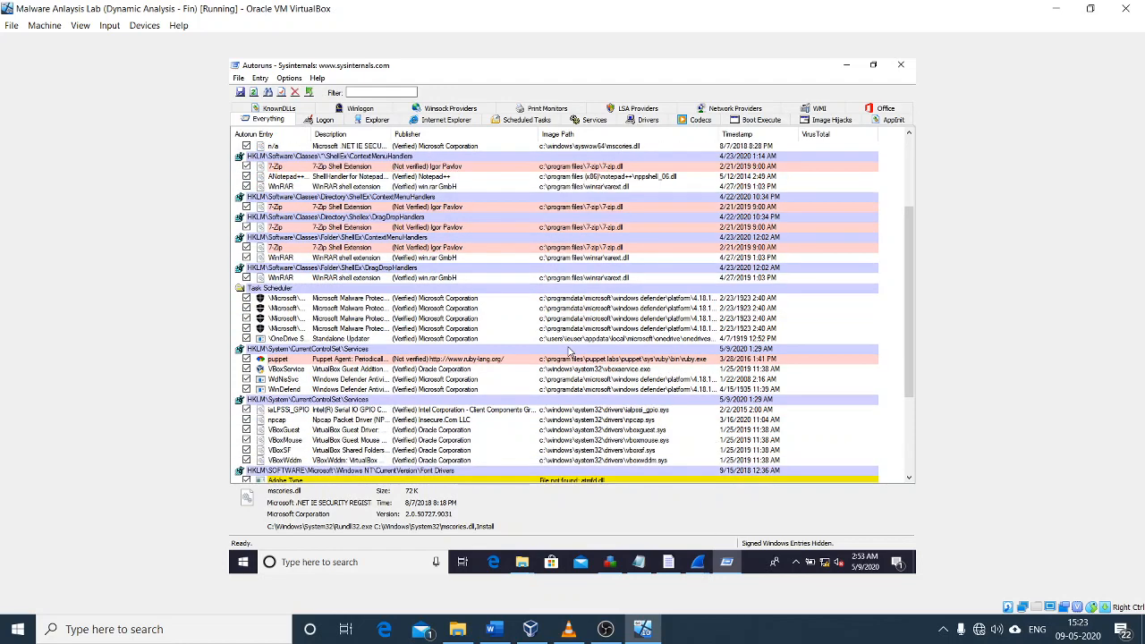
scroll(572, 329, up, 7)
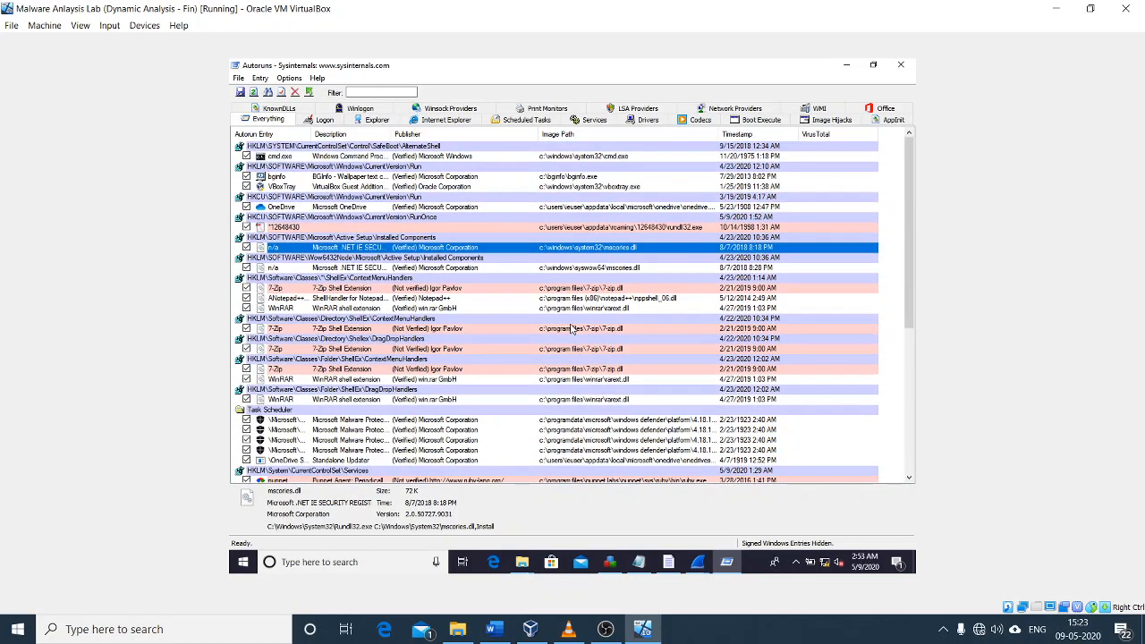
click(654, 229)
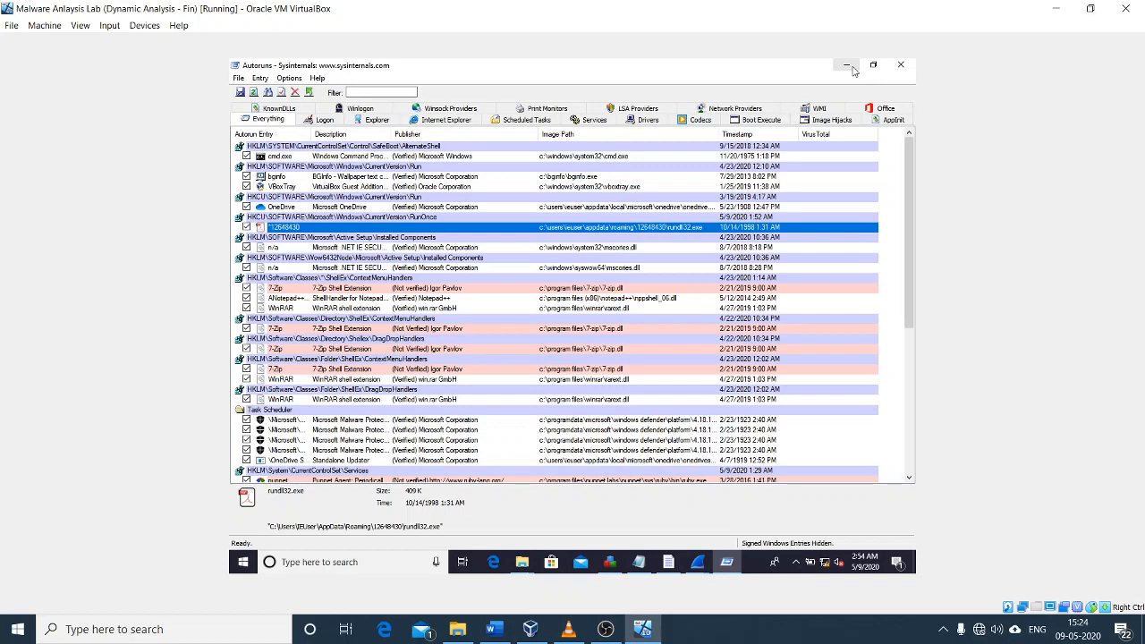
- Minimize Autoruns, close the Autoruns folder and minimize the 12648430 folder window
click(850, 67)
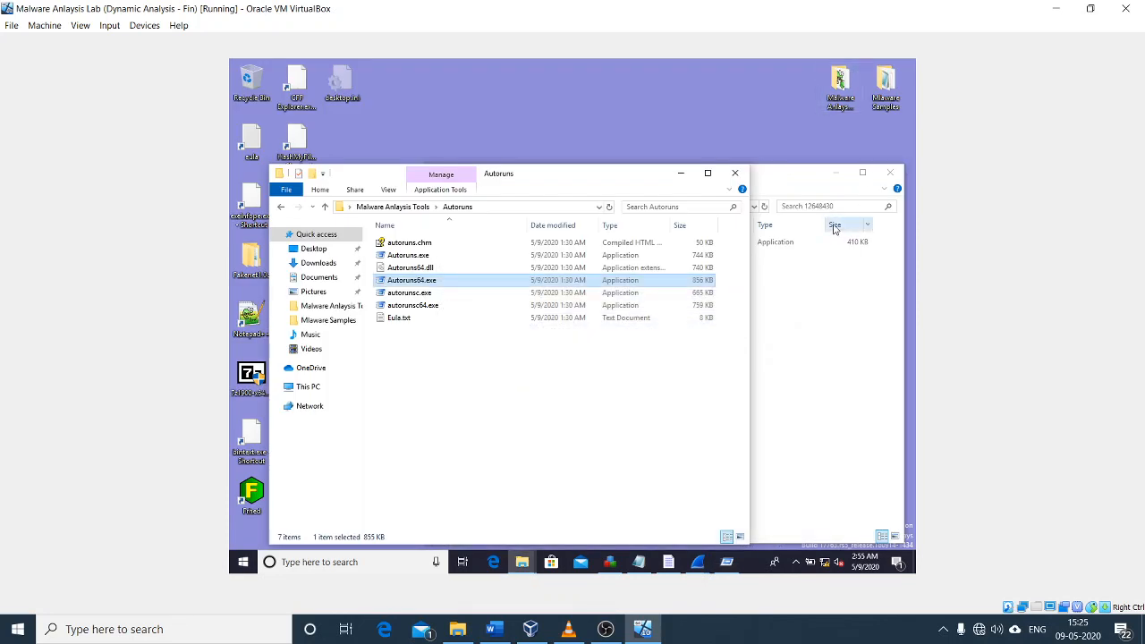
click(735, 173)
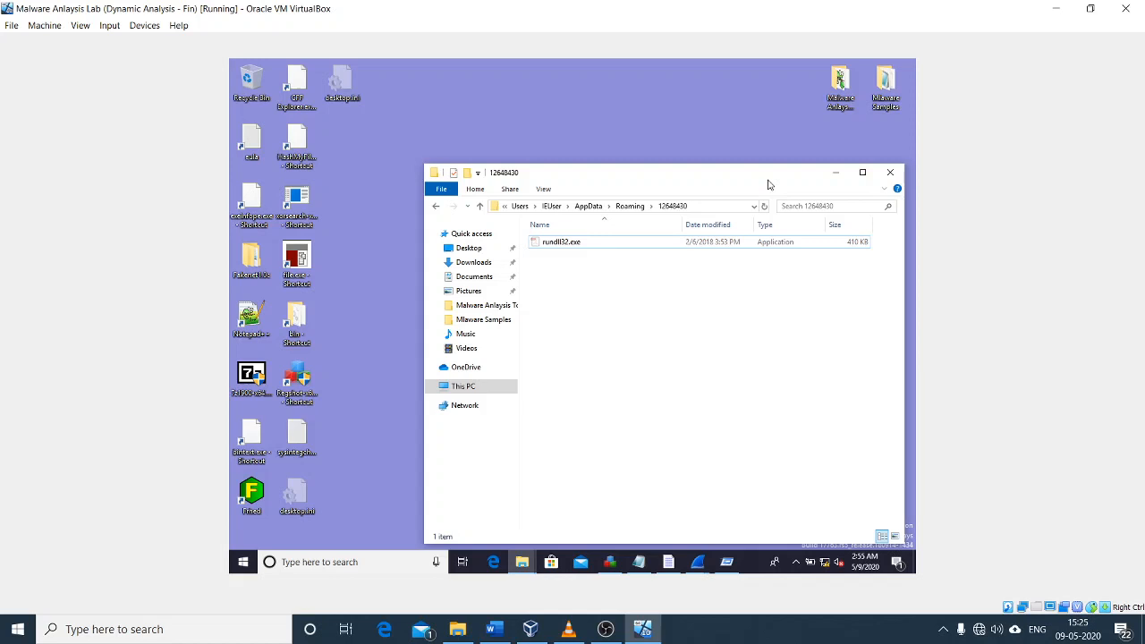
click(833, 173)
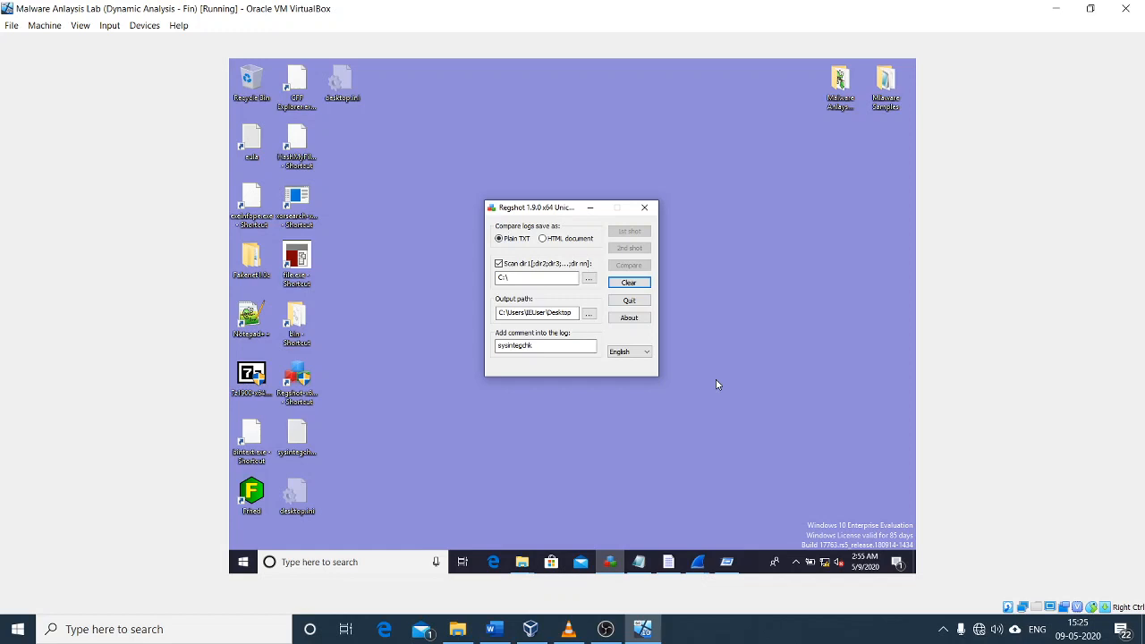
click(44, 26)
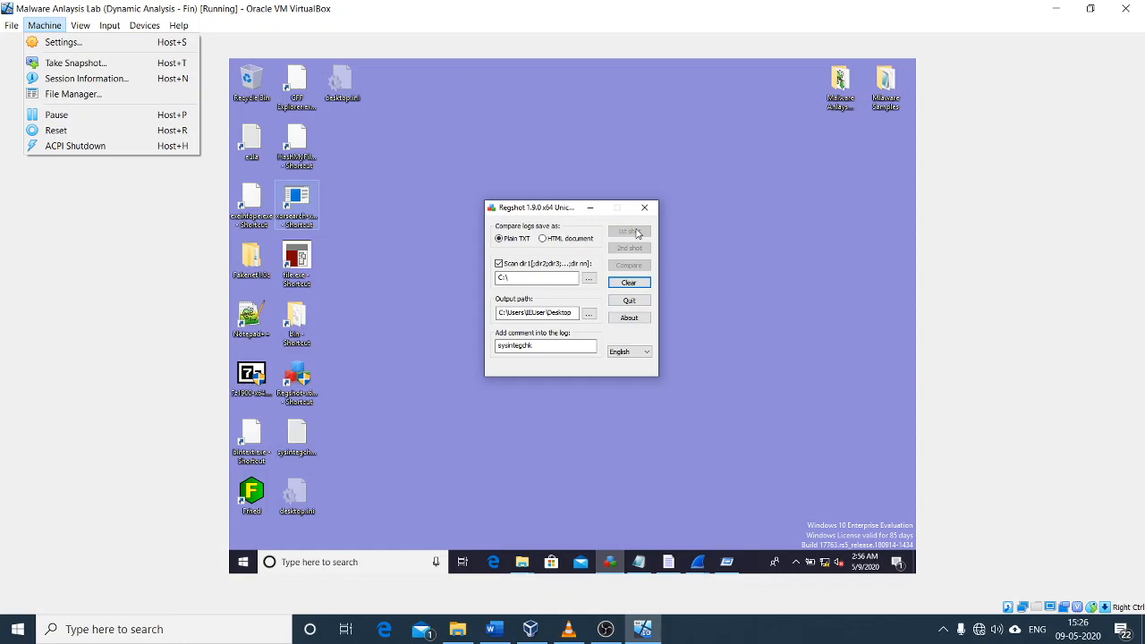
- Open the Fakenet1.0b folder inside the desktop's Fakenet folder and select the packets_20200509_080543.pcap capture
click(260, 265)
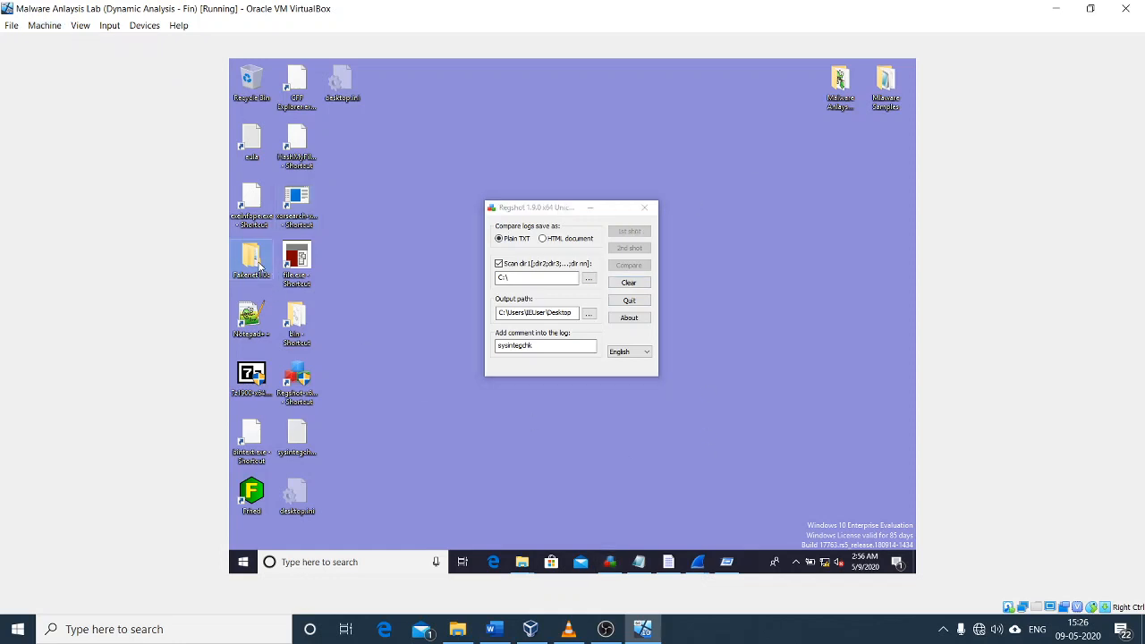
double_click(259, 266)
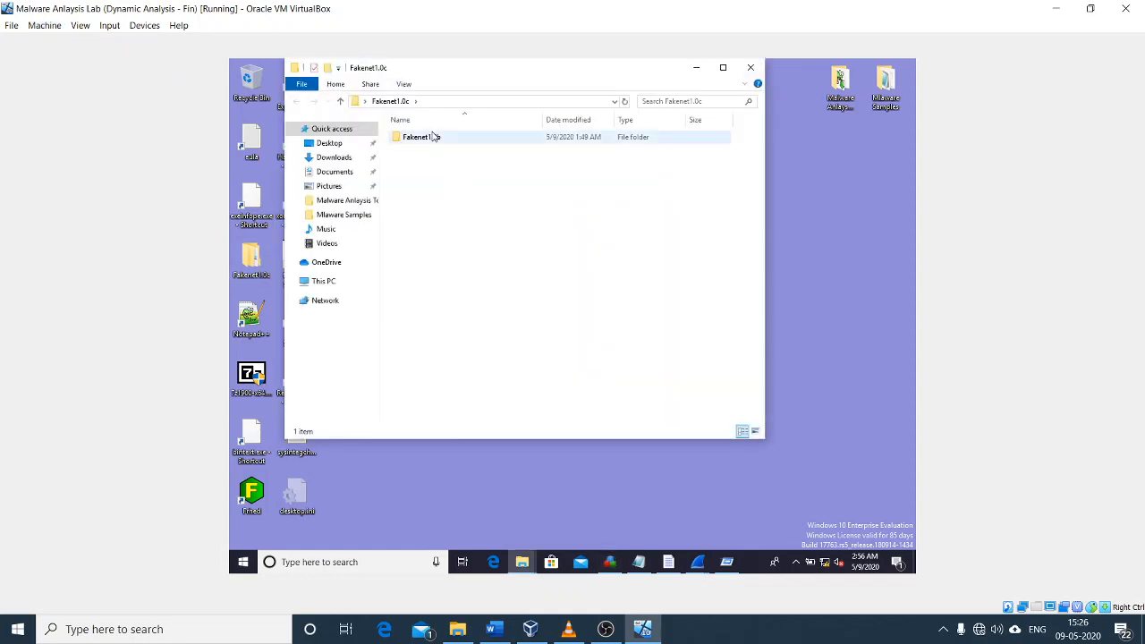
double_click(431, 136)
click(496, 238)
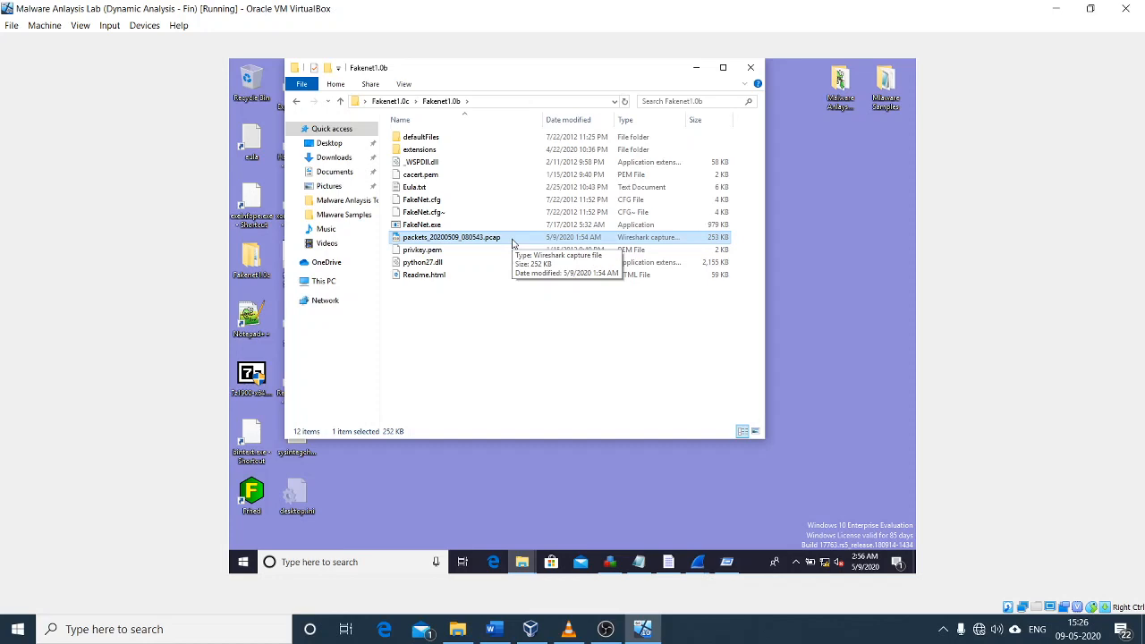
- View the packets_20200509_080543.pcap capture in the main Wireshark window and minimize it
click(698, 561)
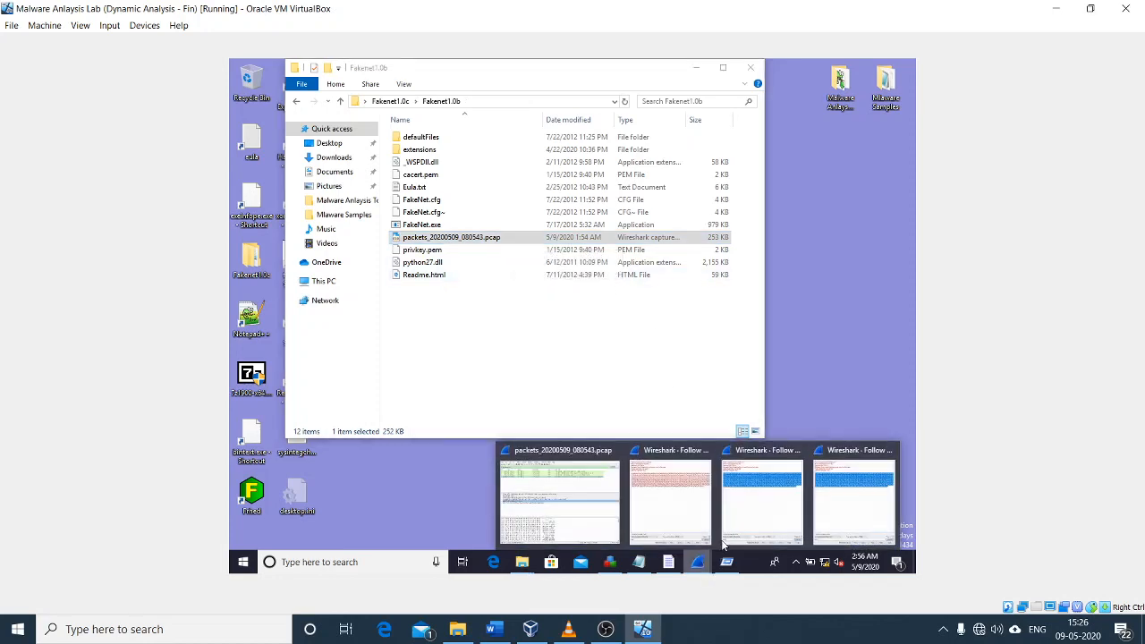
click(592, 508)
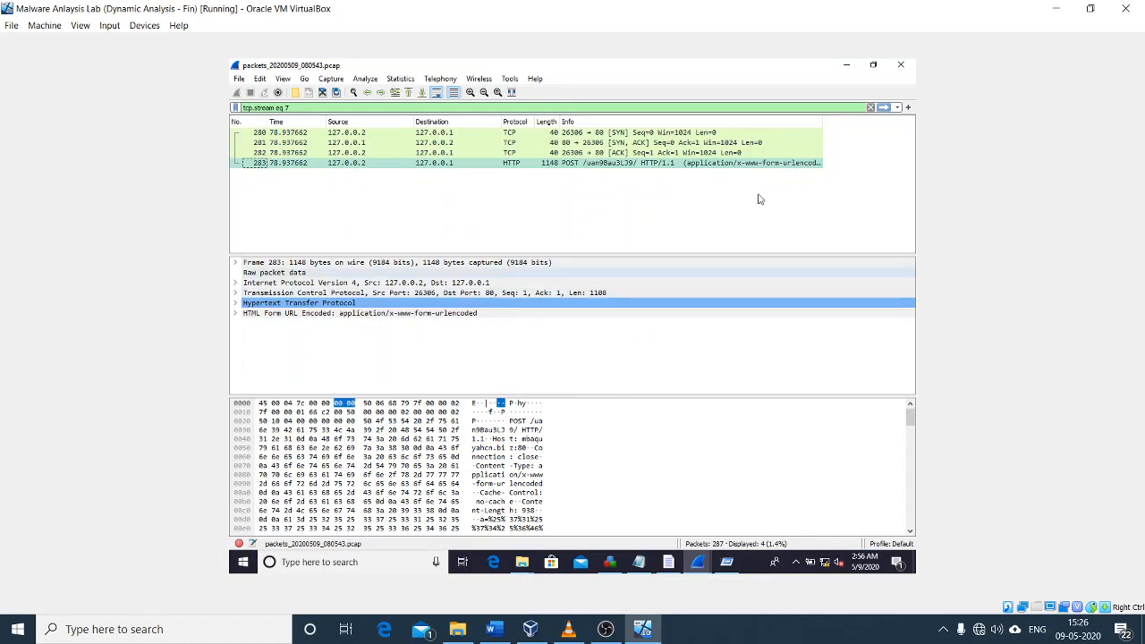
click(846, 64)
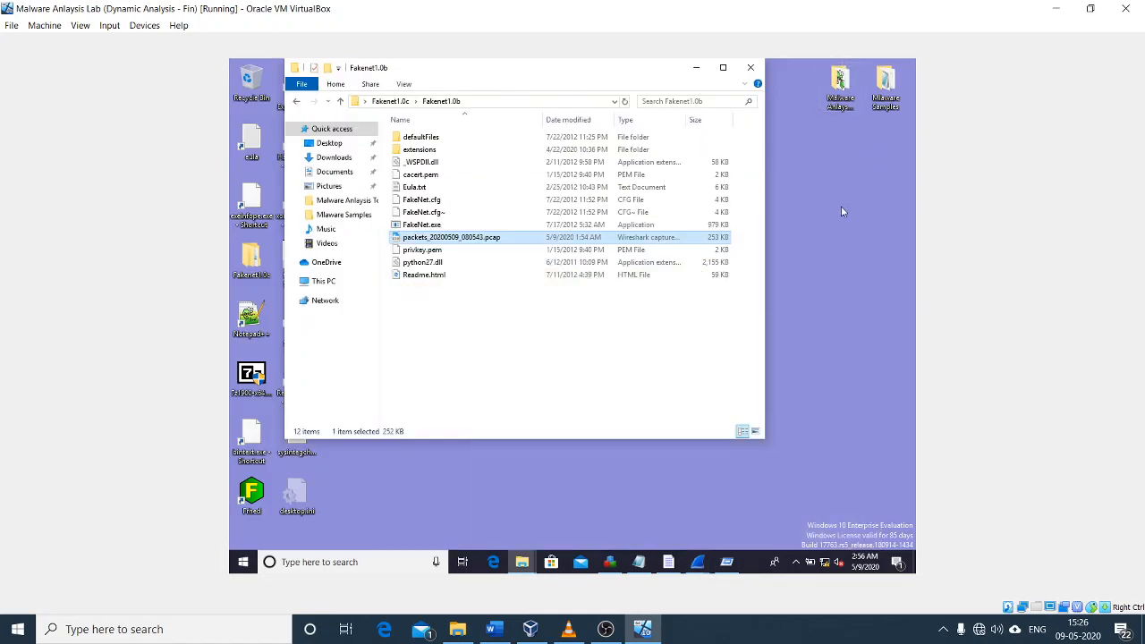
- Highlight the encoded POST body in the tcp.stream eq 7 window, and minimize that window and the Fakenet1.0b folder
drag(623, 69, 652, 76)
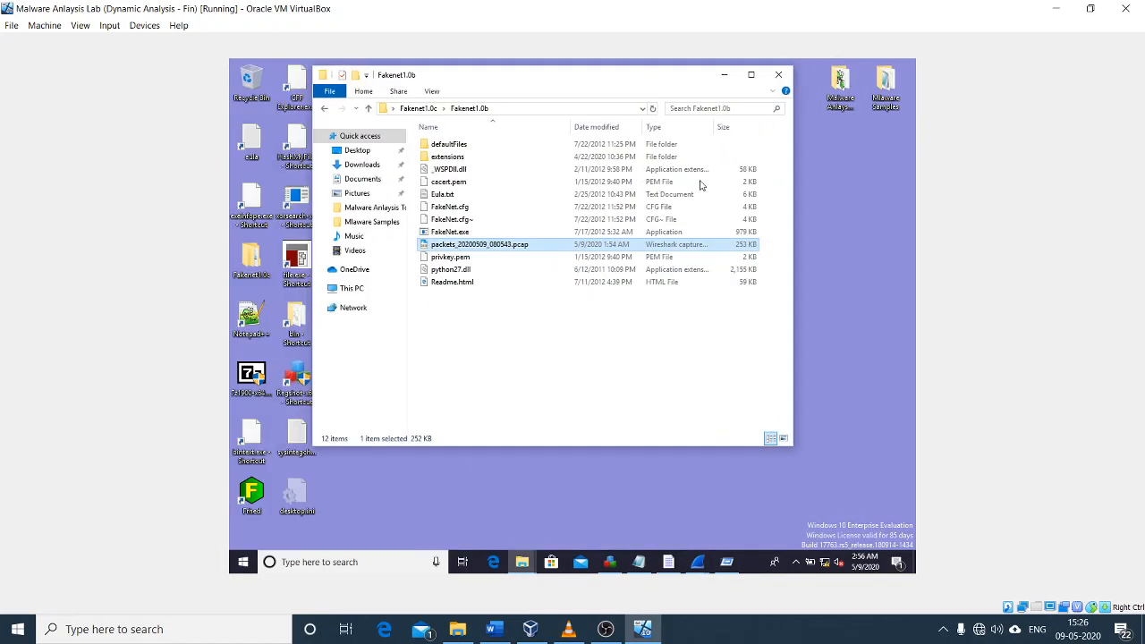
click(698, 562)
click(667, 524)
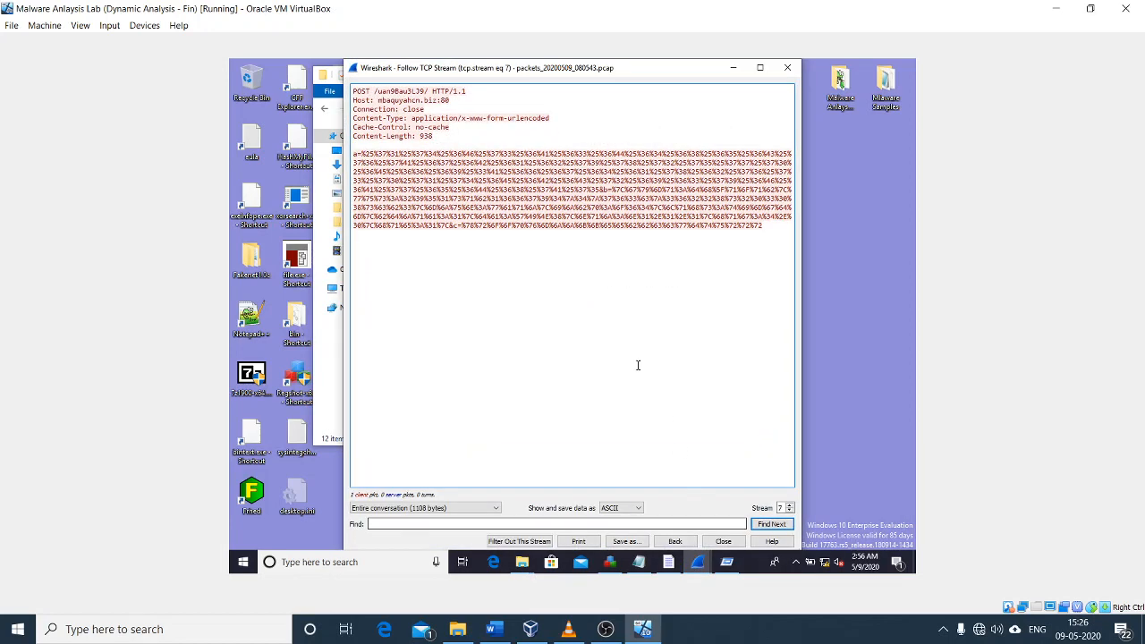
drag(765, 235, 331, 154)
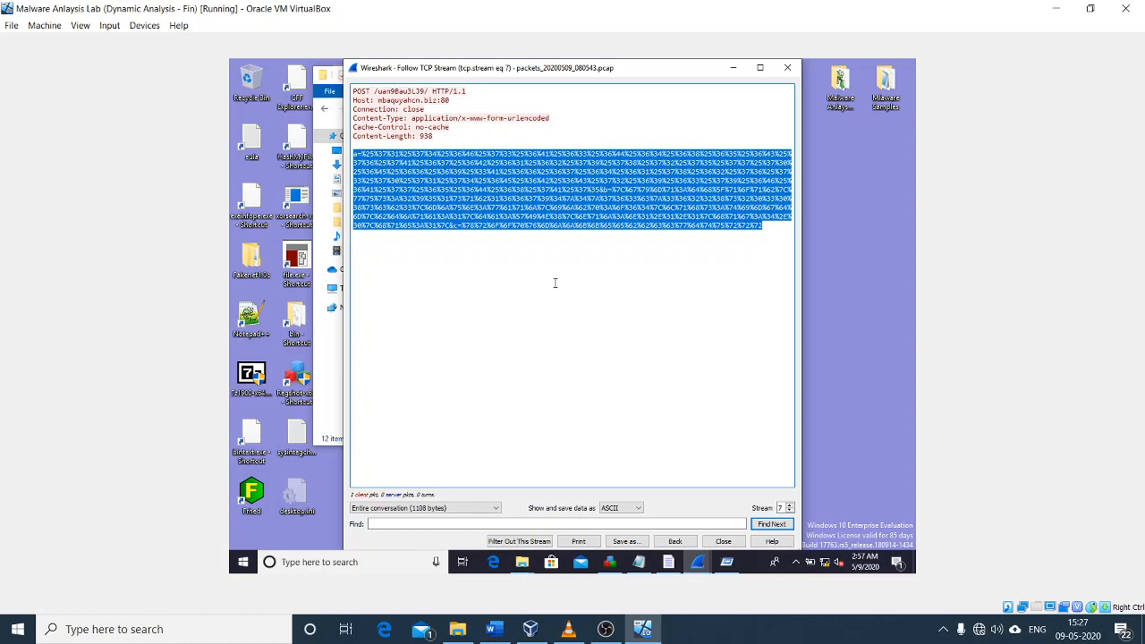
click(732, 68)
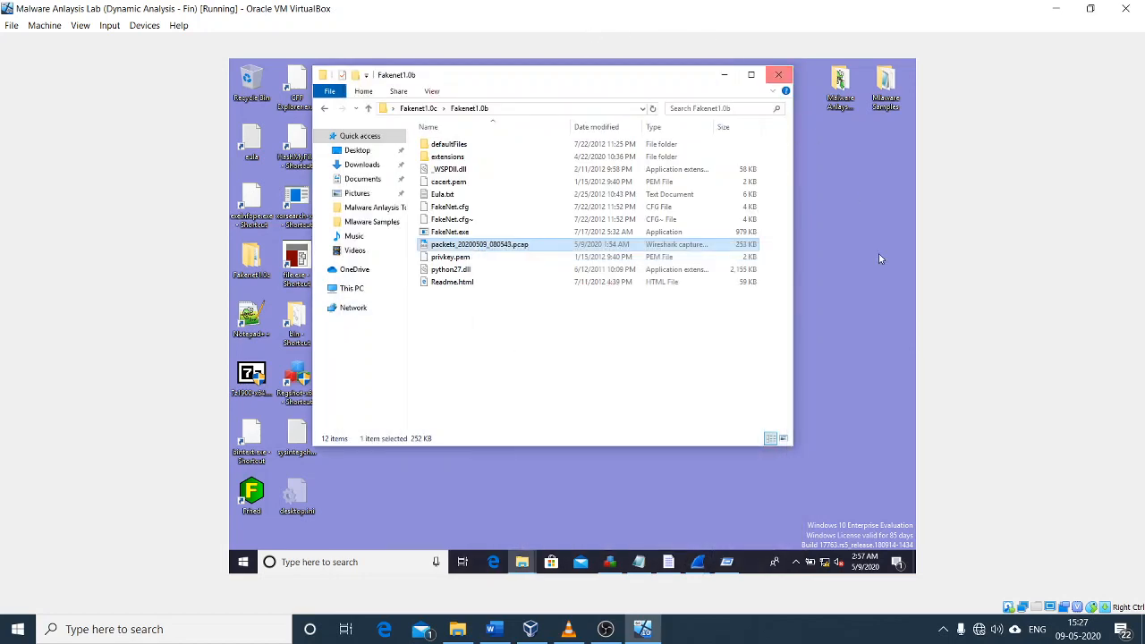
click(725, 78)
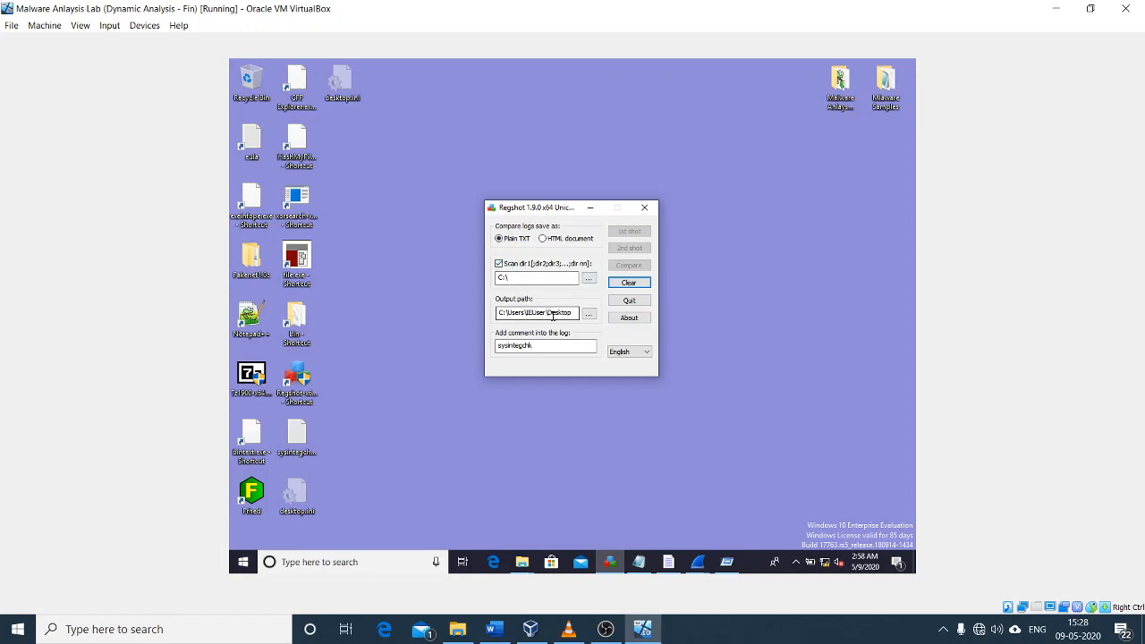
- Open the sysintegchk.txt Regshot report from the desktop and maximize its window
click(297, 437)
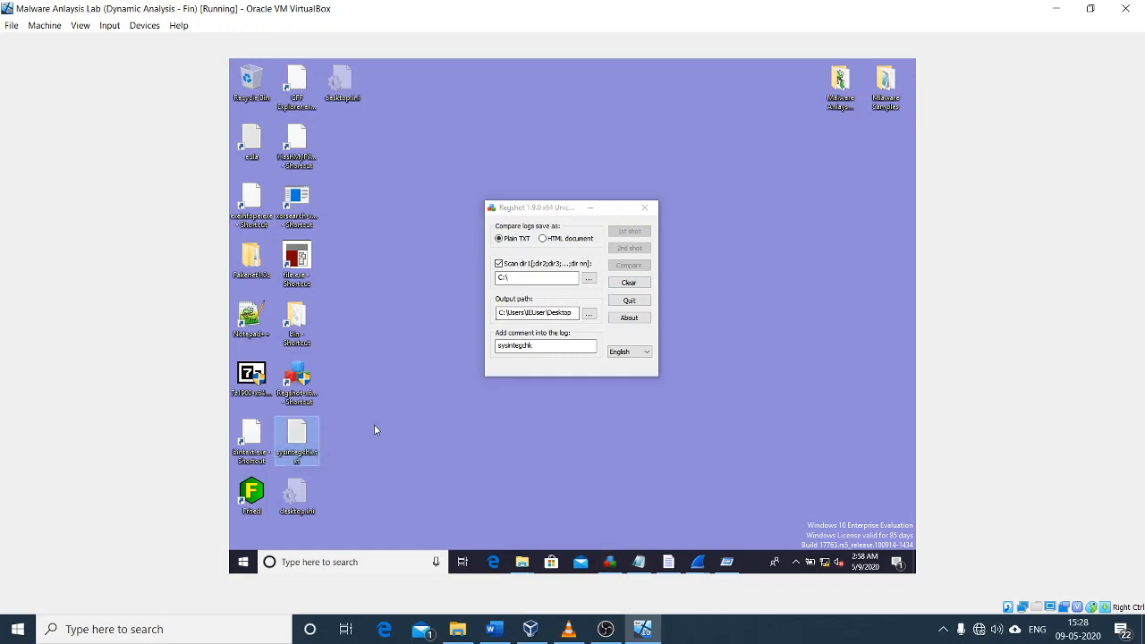
click(539, 367)
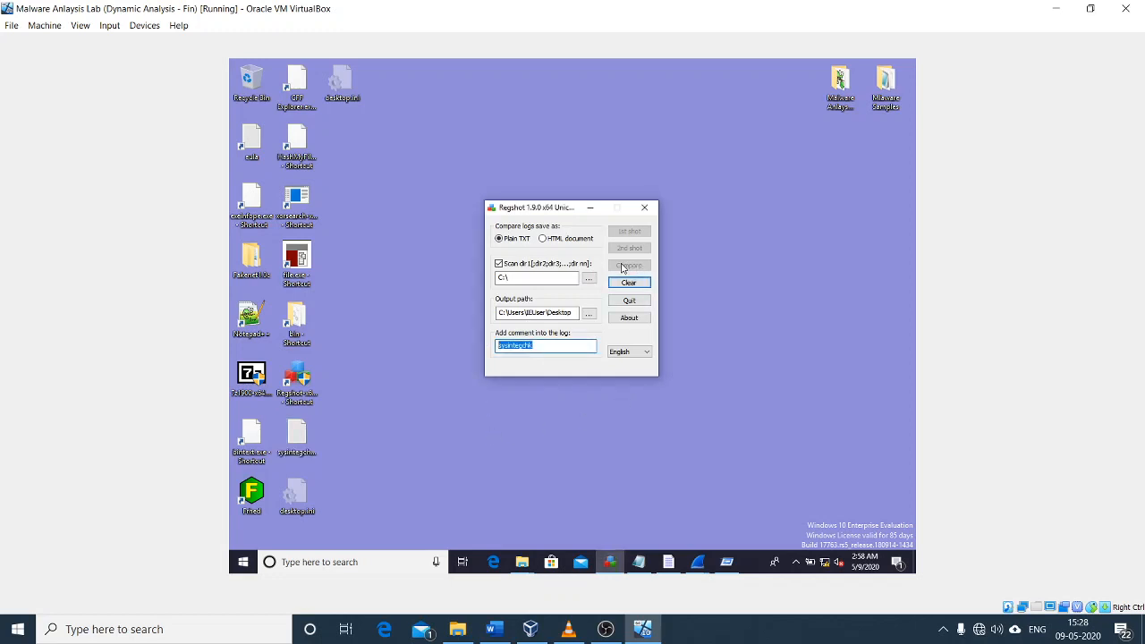
double_click(287, 443)
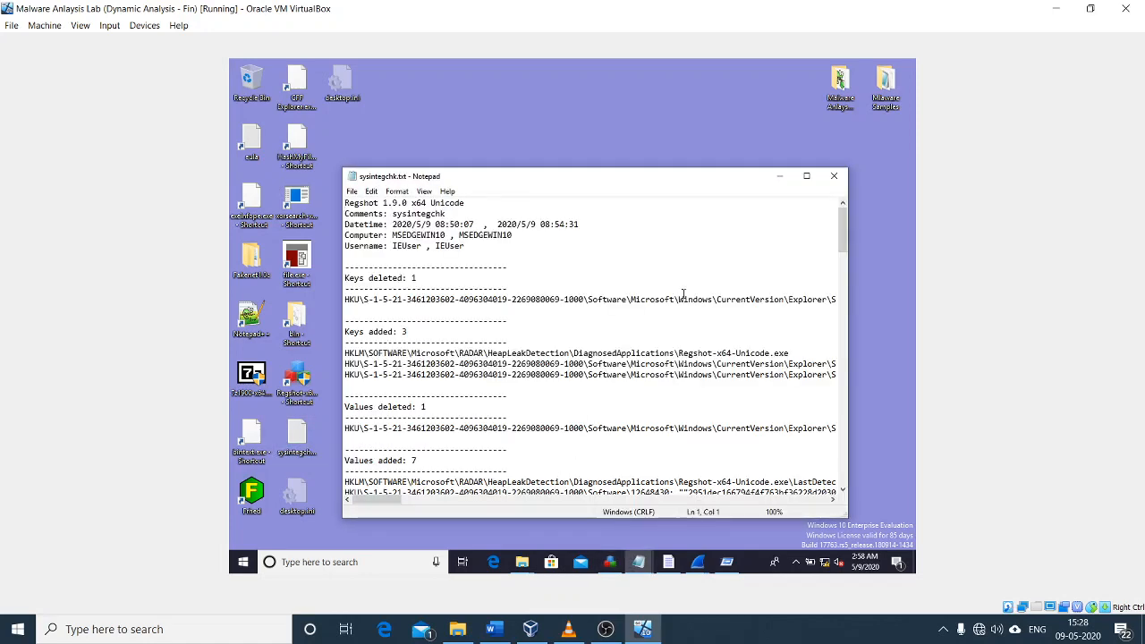
click(805, 176)
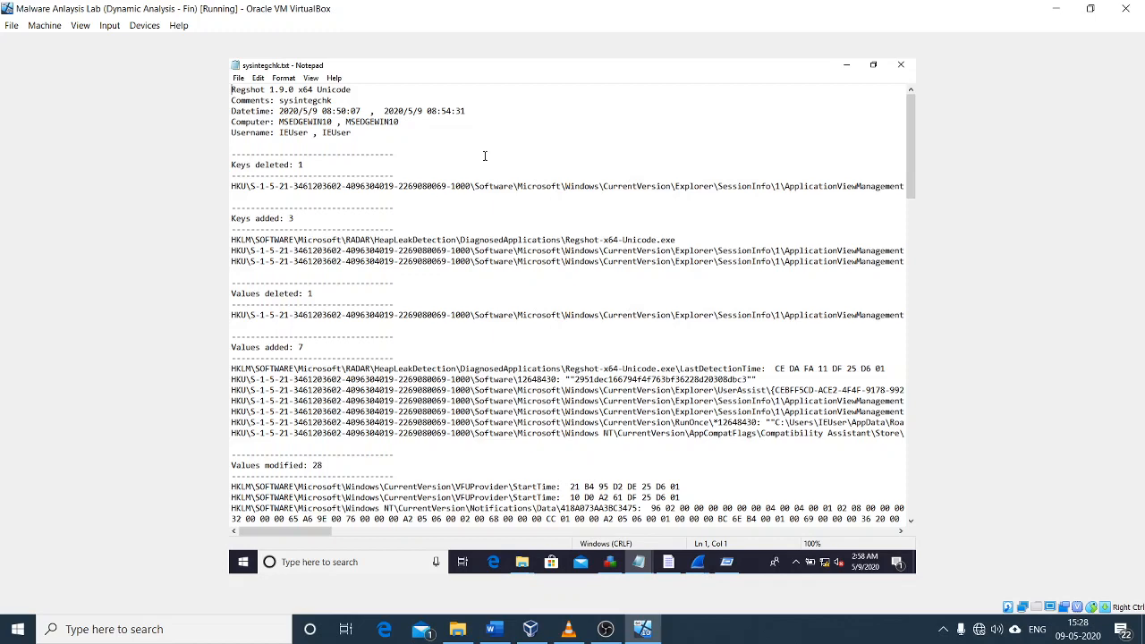
- Examine the registry and file changes in the report, highlighting from the deleted keys to the modified values and continuing to the end
scroll(497, 161, down, 20)
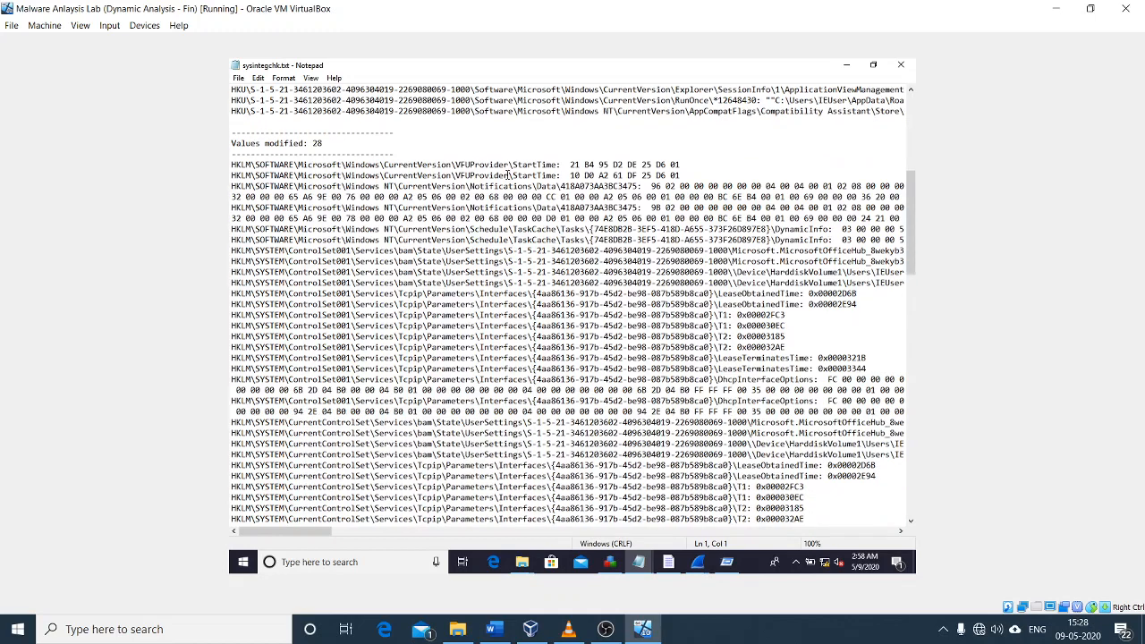
scroll(508, 181, down, 7)
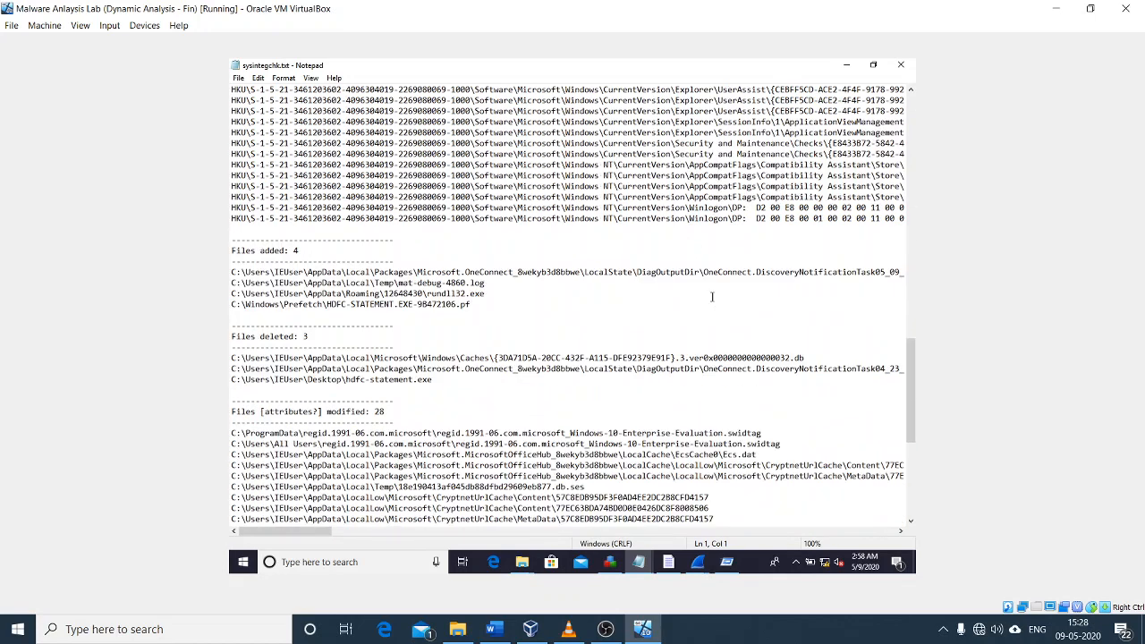
scroll(595, 251, up, 13)
scroll(595, 250, up, 15)
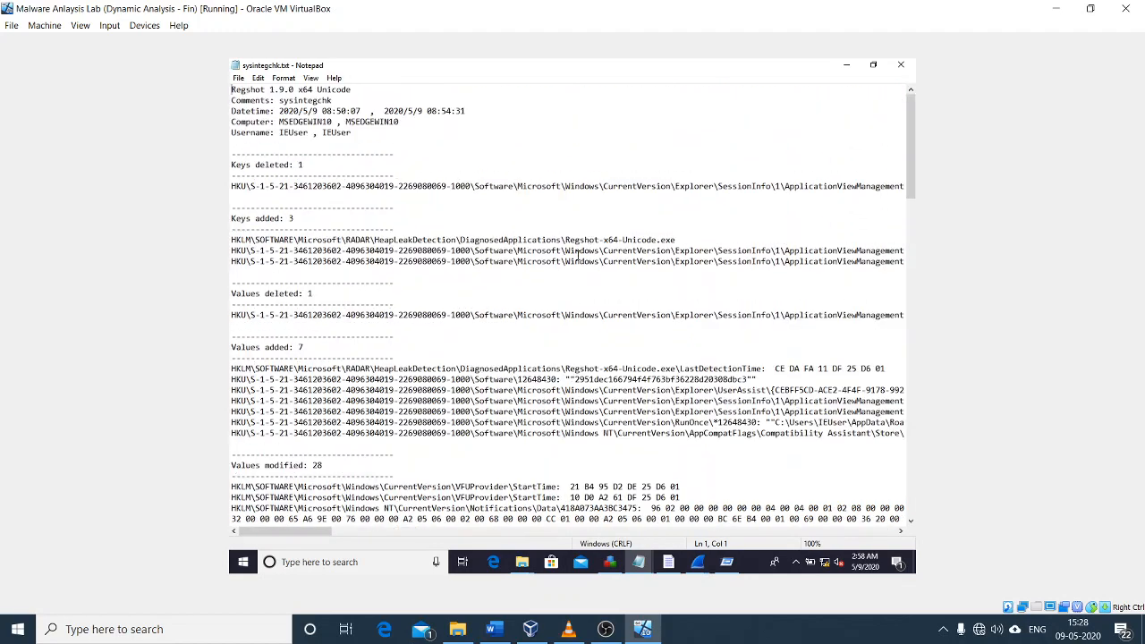
drag(296, 165, 638, 486)
scroll(634, 411, down, 5)
scroll(630, 410, down, 20)
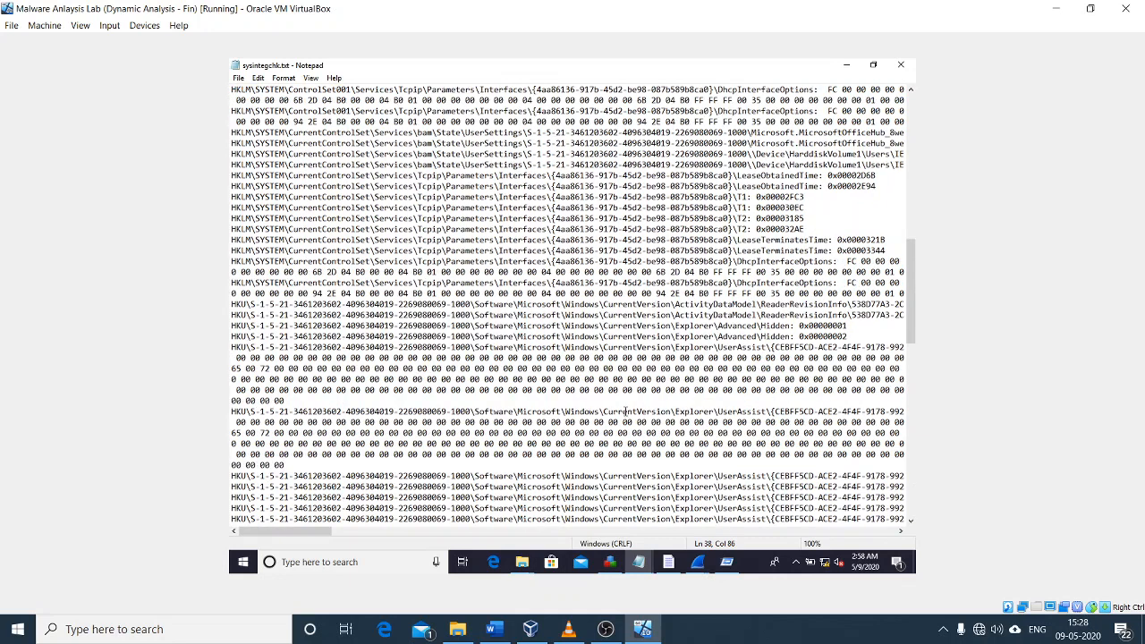
scroll(624, 407, down, 4)
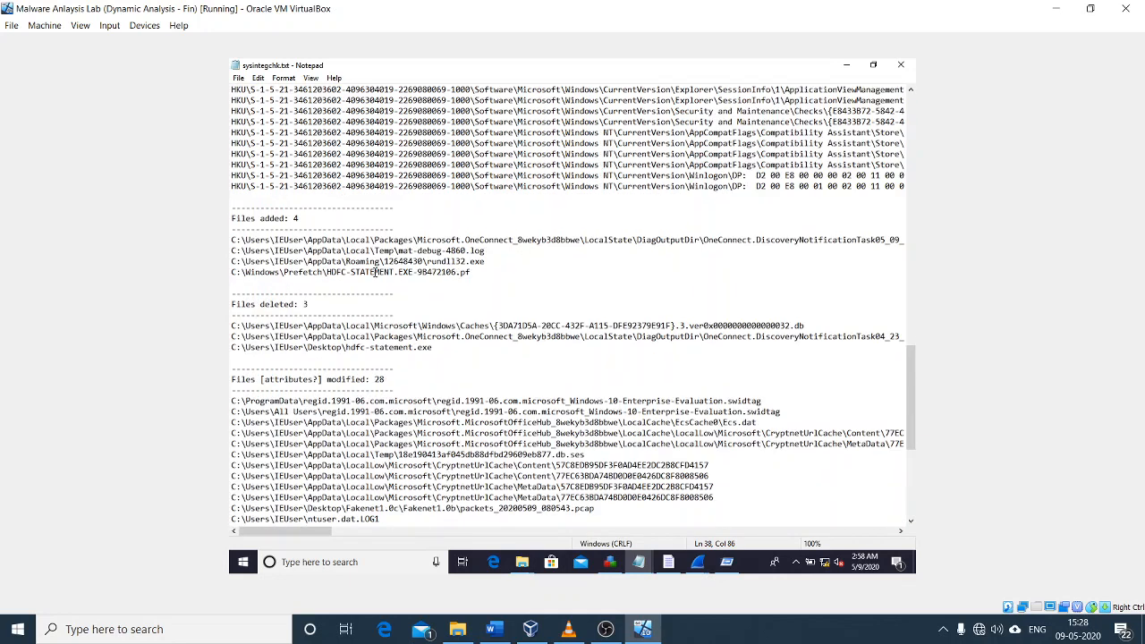
scroll(312, 237, down, 9)
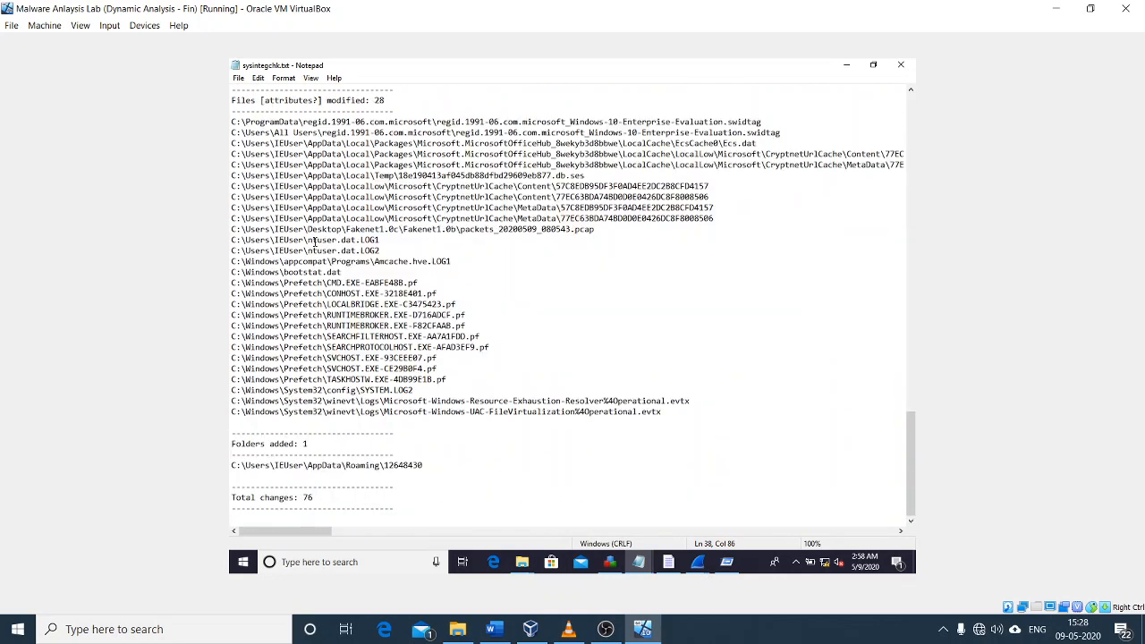
- Highlight the path under Folders added, and select only its 12648430 folder name
drag(423, 465, 236, 465)
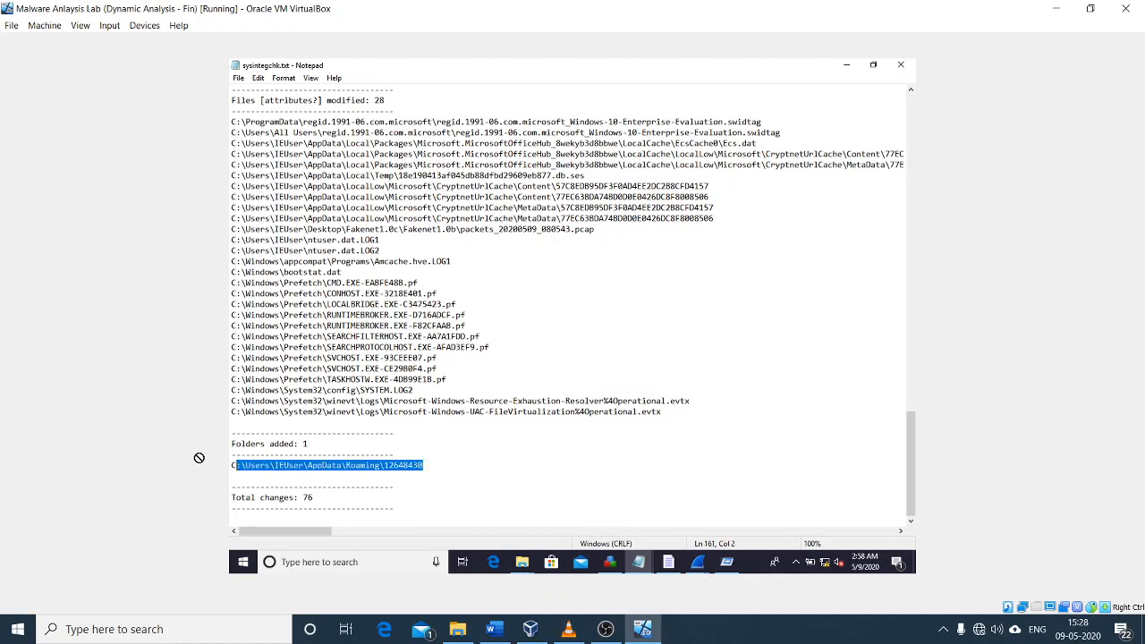
click(398, 465)
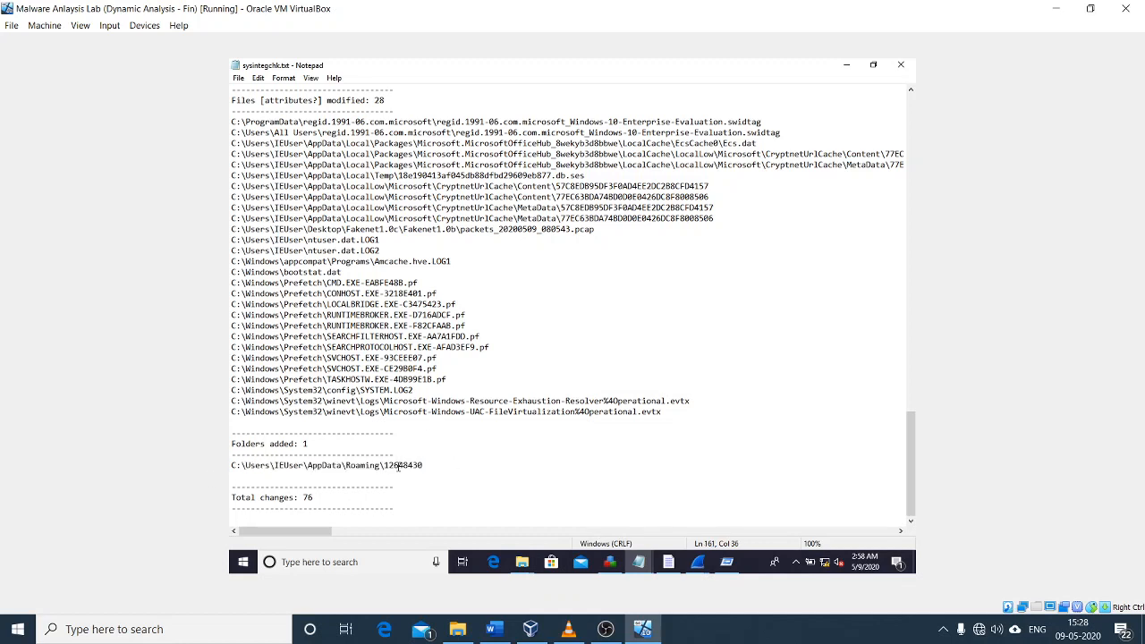
double_click(398, 465)
- Show the 12648430 folder window and go up to its parent Roaming folder
mouse_move(521, 567)
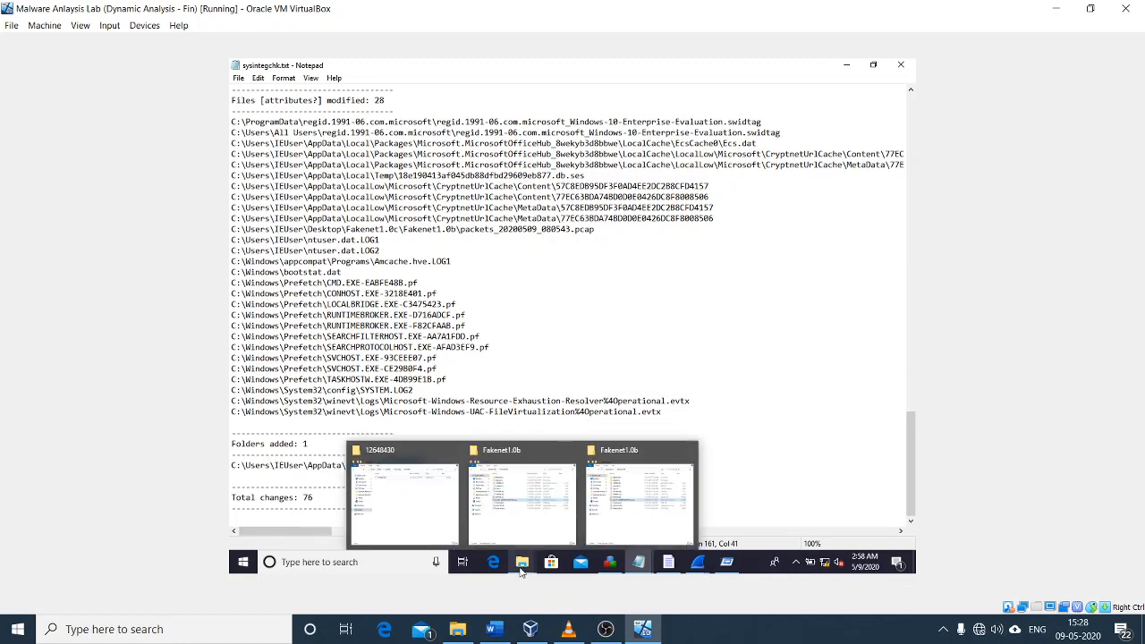
click(440, 518)
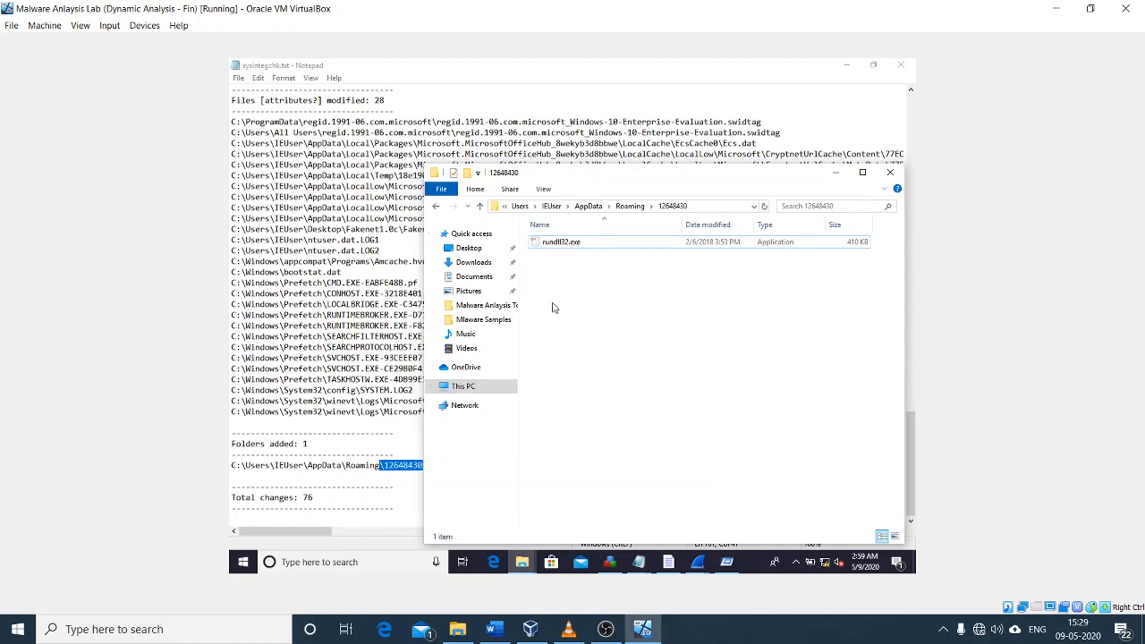
click(630, 207)
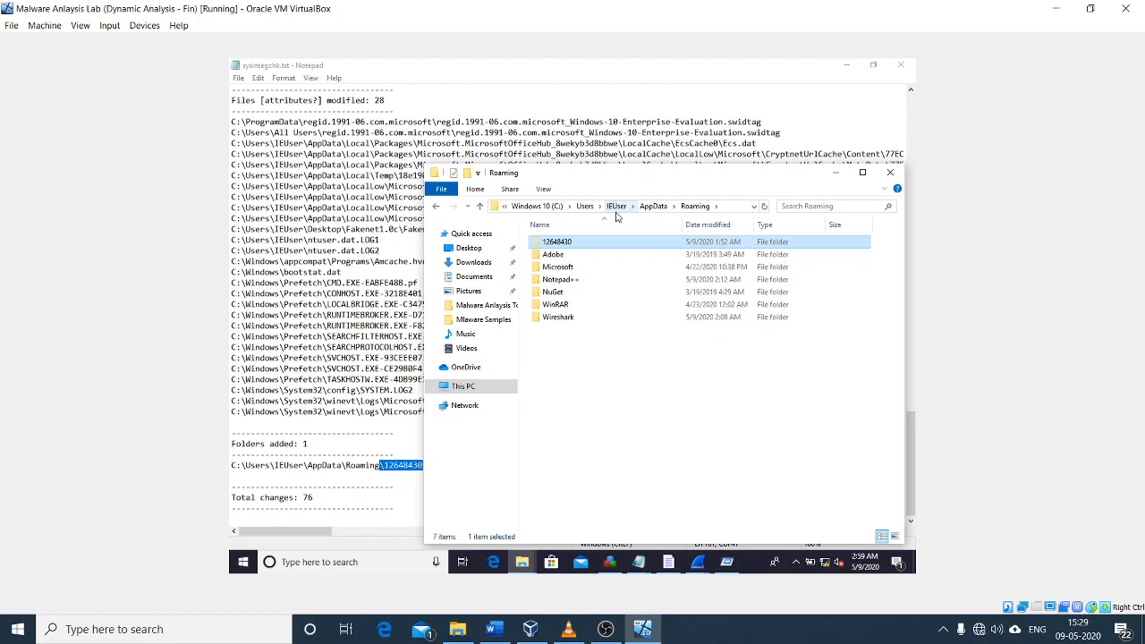
- Return to the report, highlight the 12648430 folder name again, and review the added, deleted and modified files
click(405, 479)
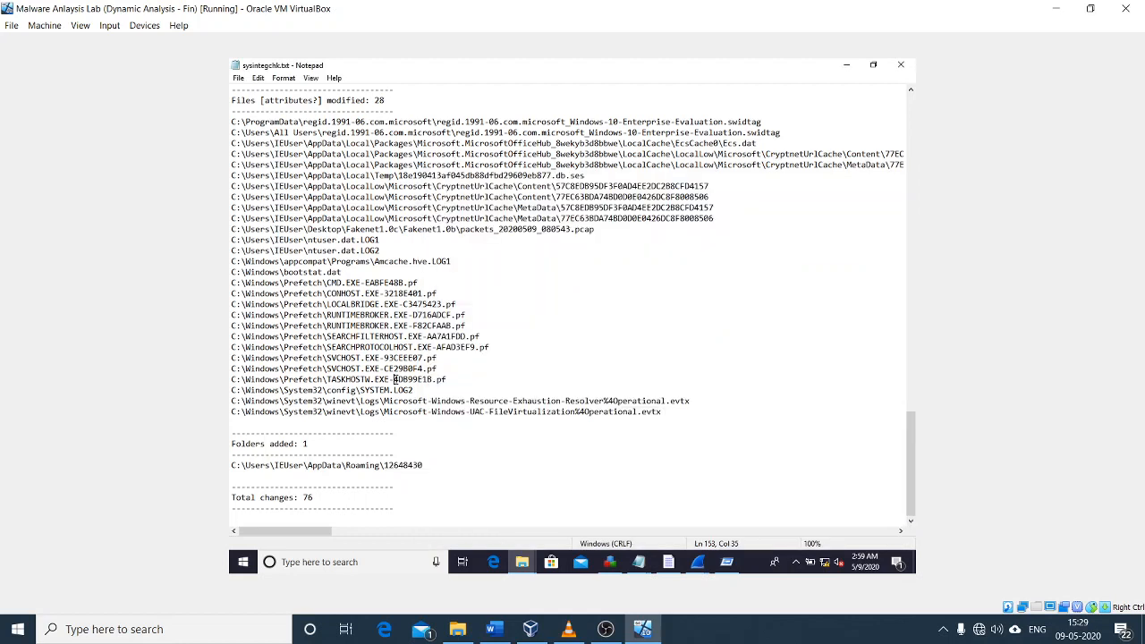
drag(429, 464, 234, 475)
double_click(398, 465)
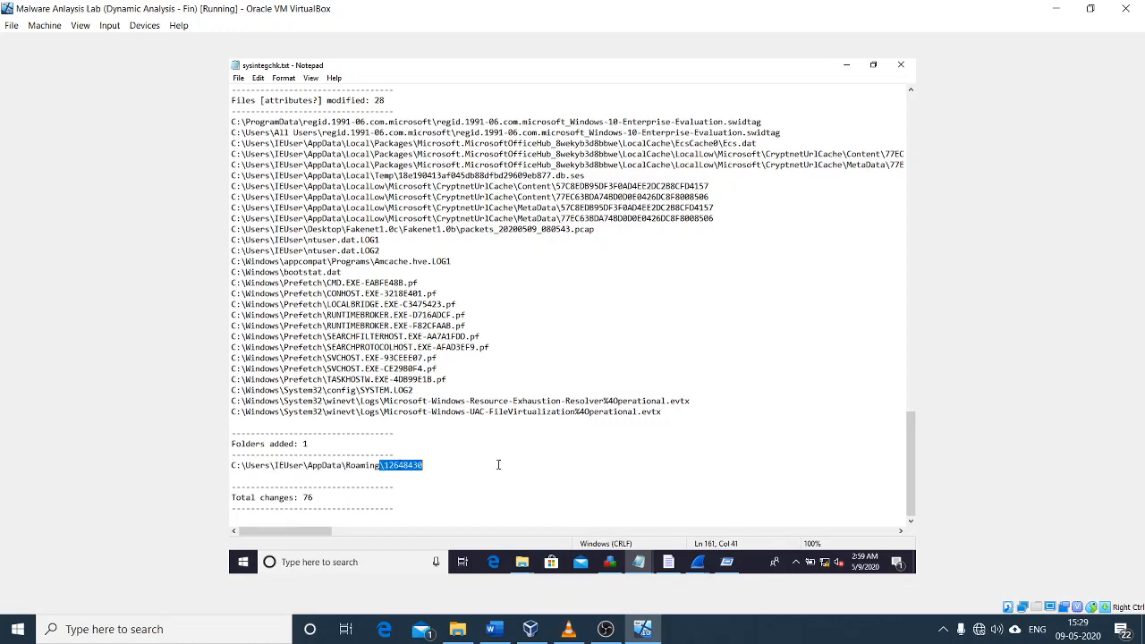
scroll(501, 459, up, 5)
scroll(501, 460, up, 1)
scroll(492, 461, down, 6)
scroll(442, 464, up, 12)
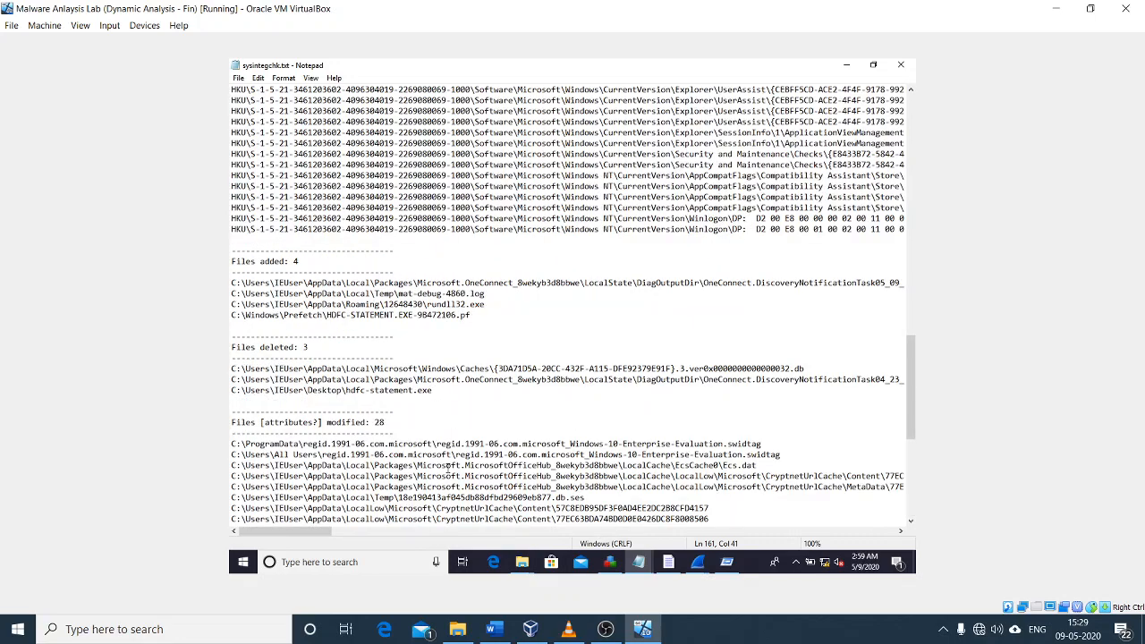
scroll(436, 456, down, 12)
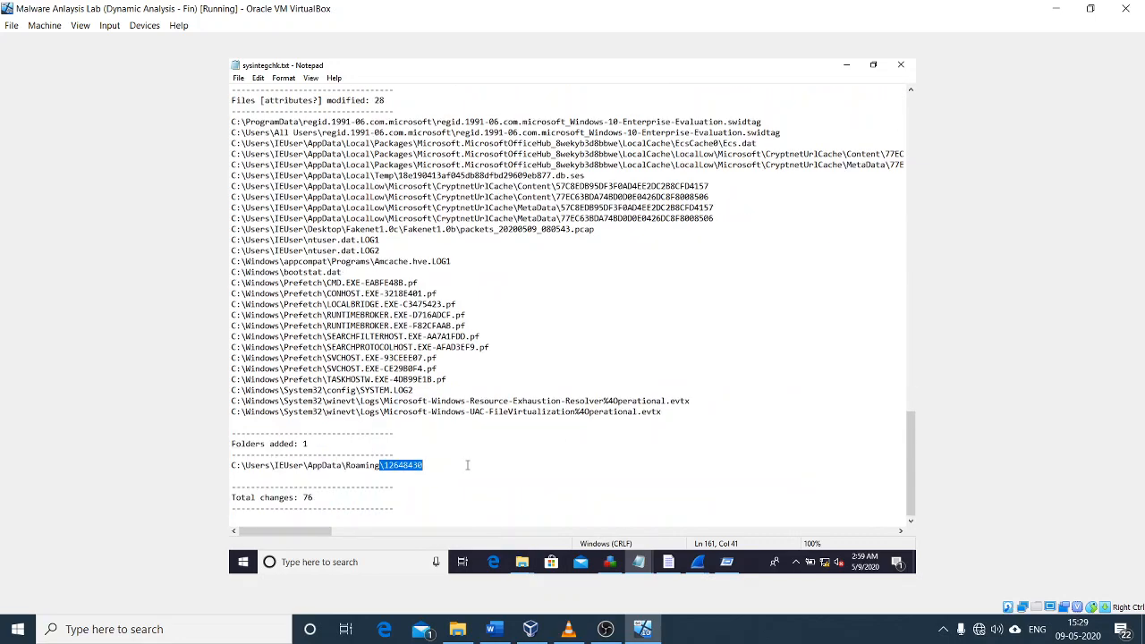
- Highlight the 12648430 registry value and its data under Values added, and the RunOnce key name in the entry further down
scroll(467, 464, up, 20)
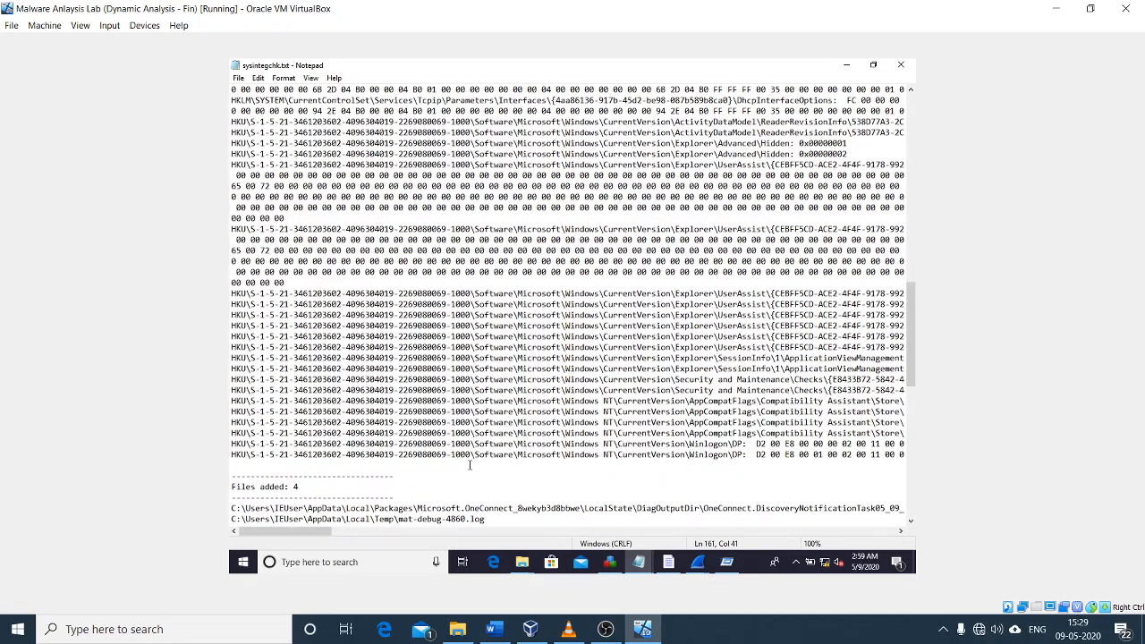
scroll(515, 413, up, 13)
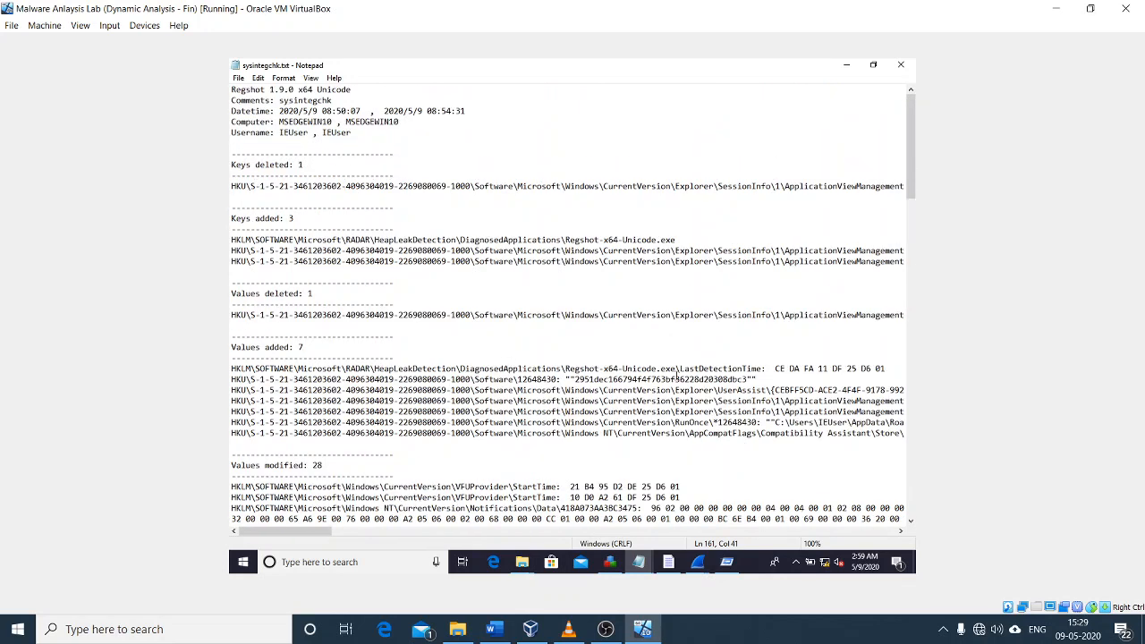
double_click(542, 379)
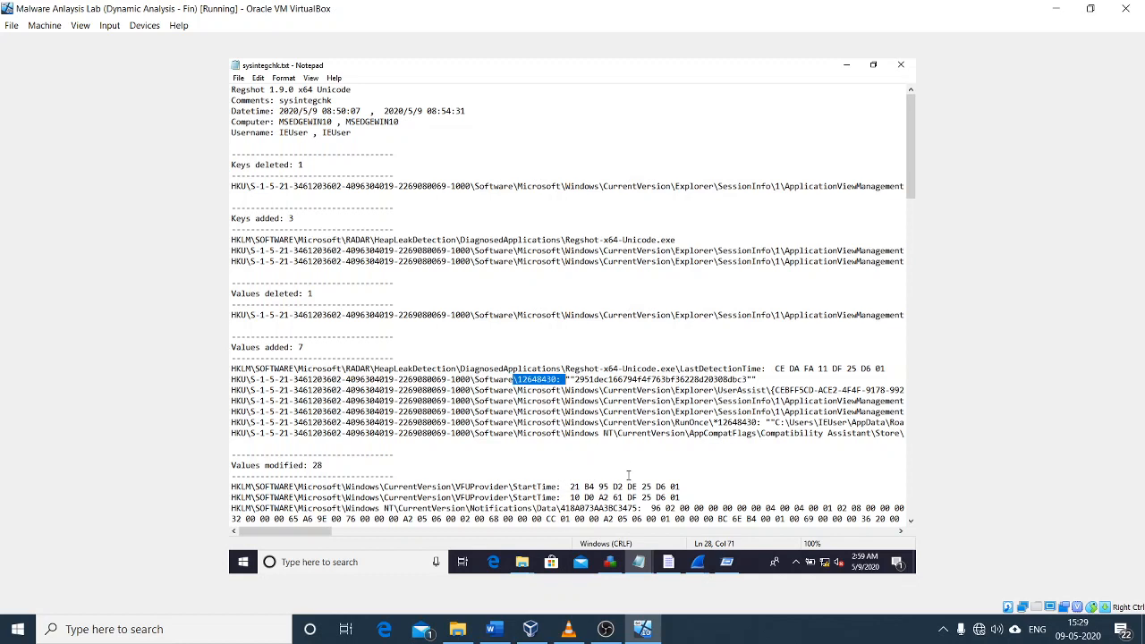
drag(747, 379, 549, 377)
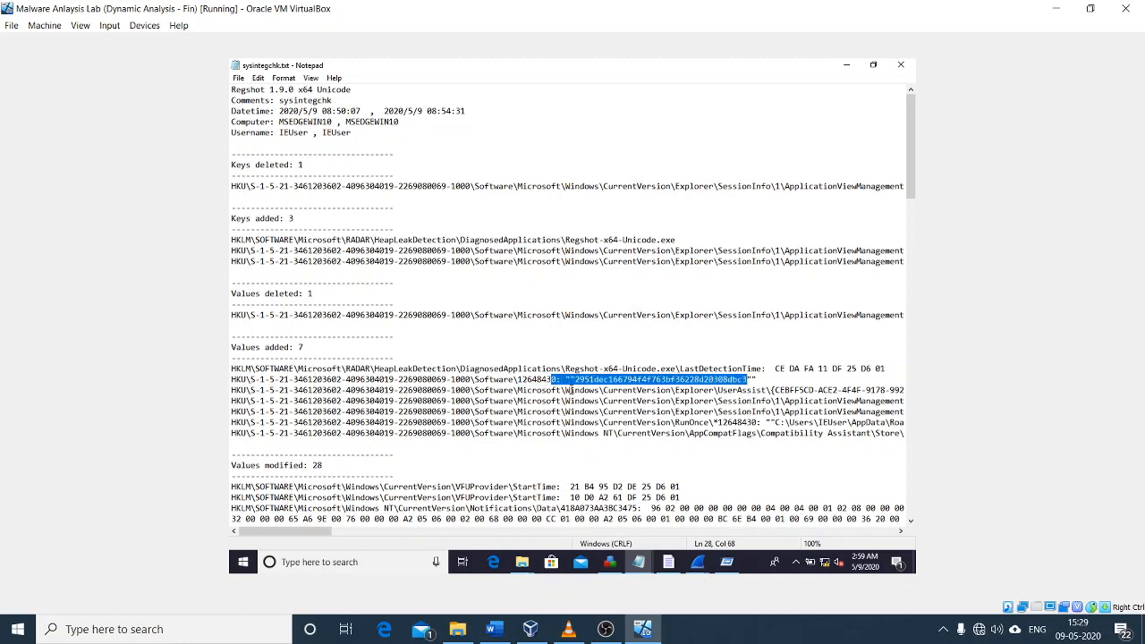
scroll(569, 390, down, 1)
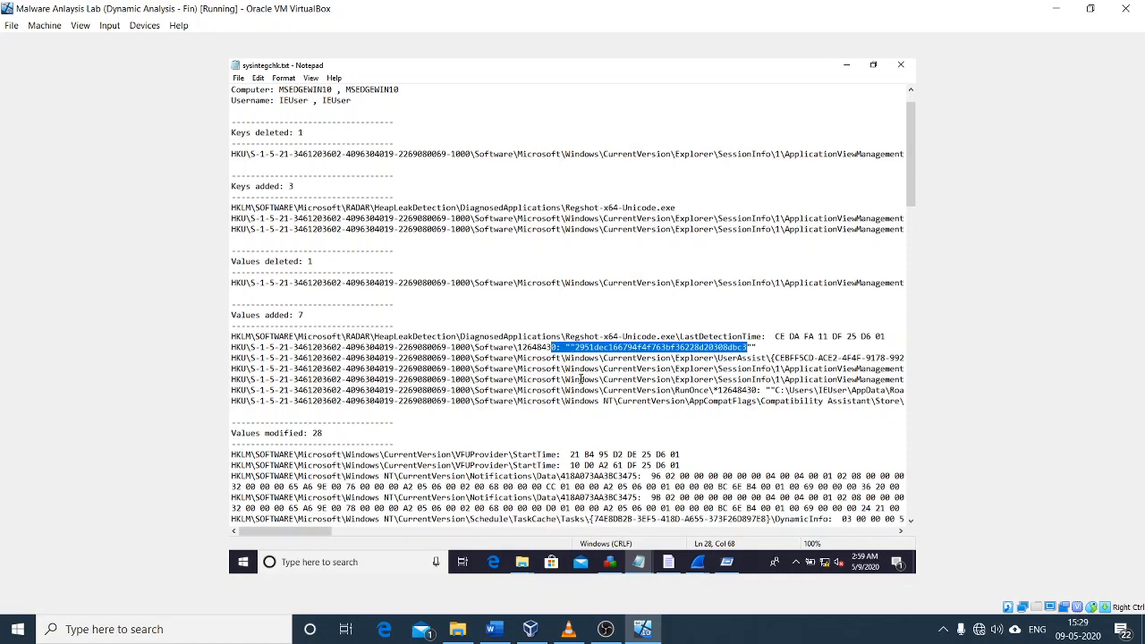
scroll(581, 368, up, 1)
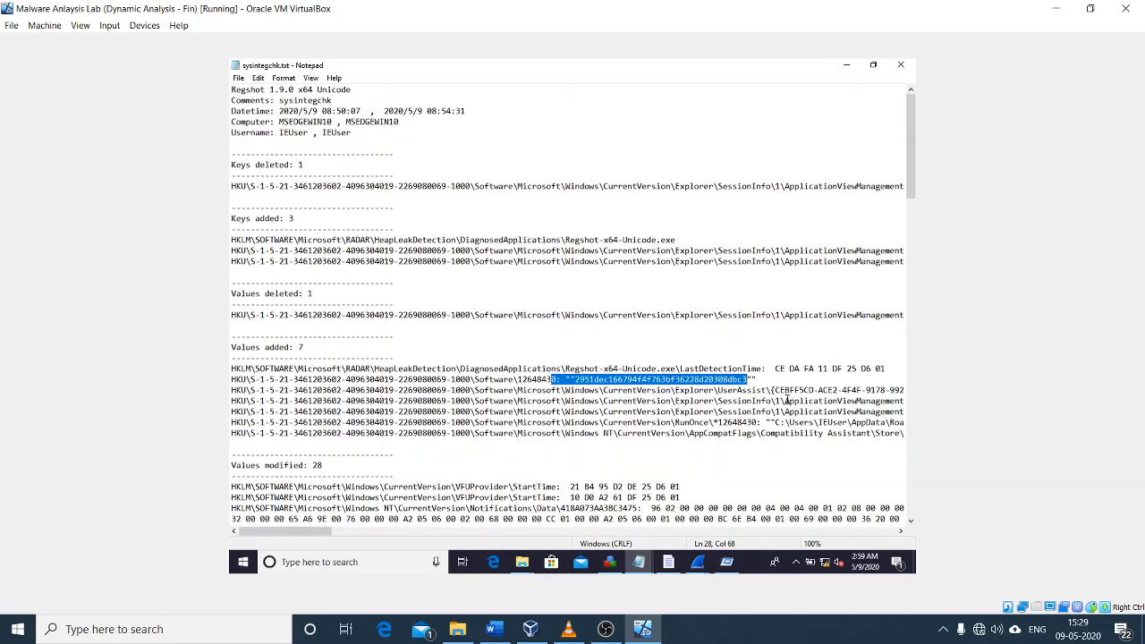
drag(675, 423, 713, 423)
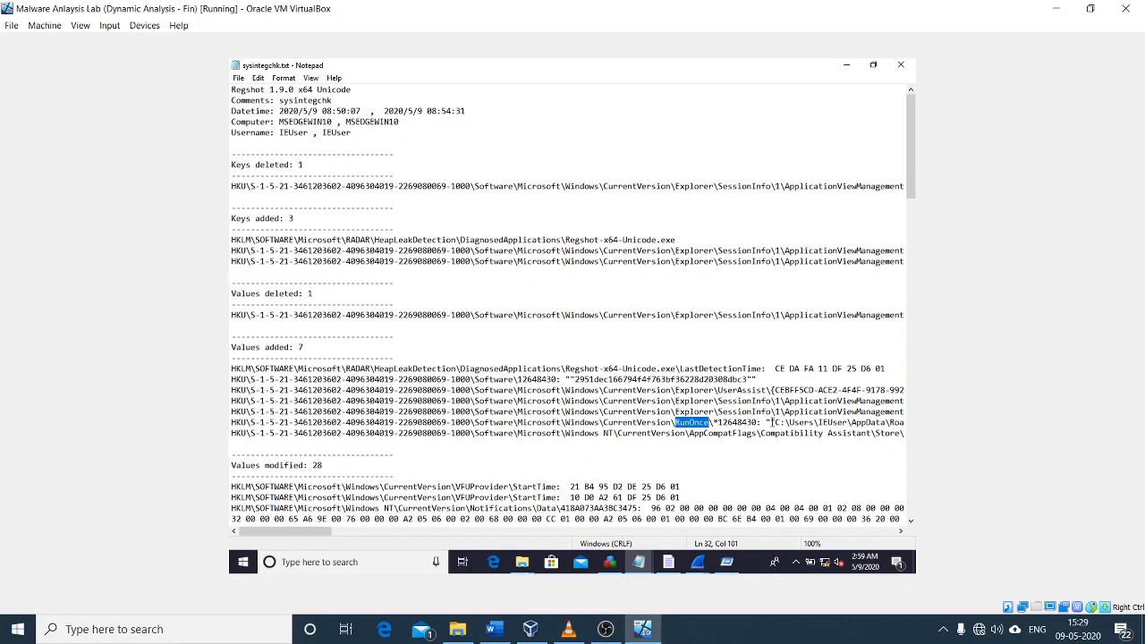
- Highlight the block of registry entries listed under Values modified
scroll(769, 421, down, 20)
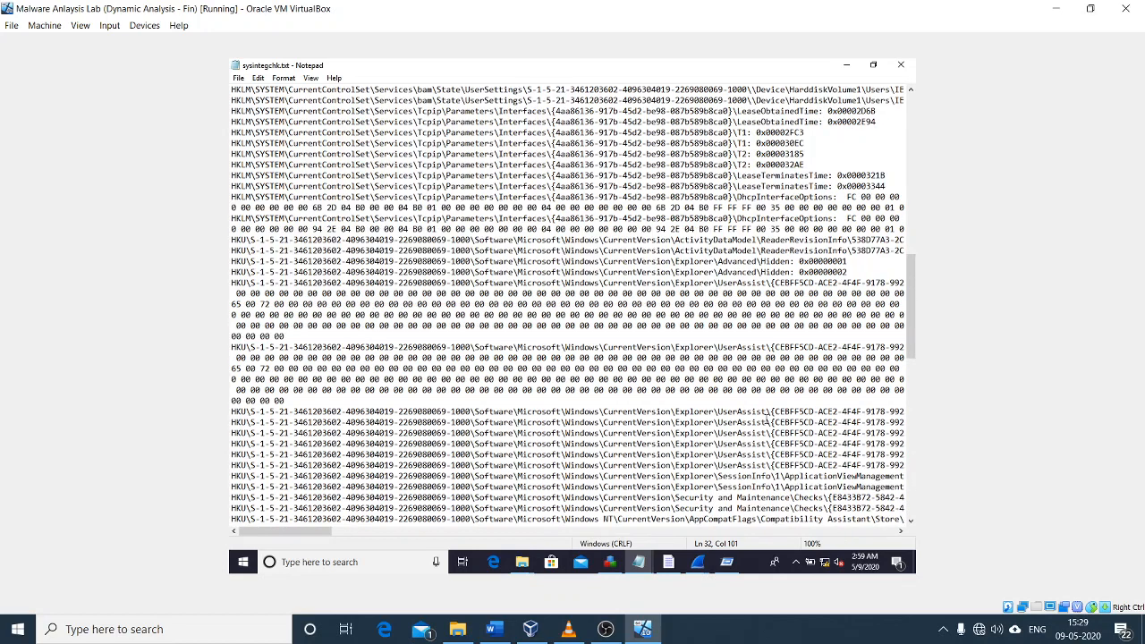
drag(554, 164, 635, 417)
scroll(636, 396, down, 4)
drag(790, 422, 242, 218)
drag(438, 168, 438, 166)
scroll(557, 304, down, 4)
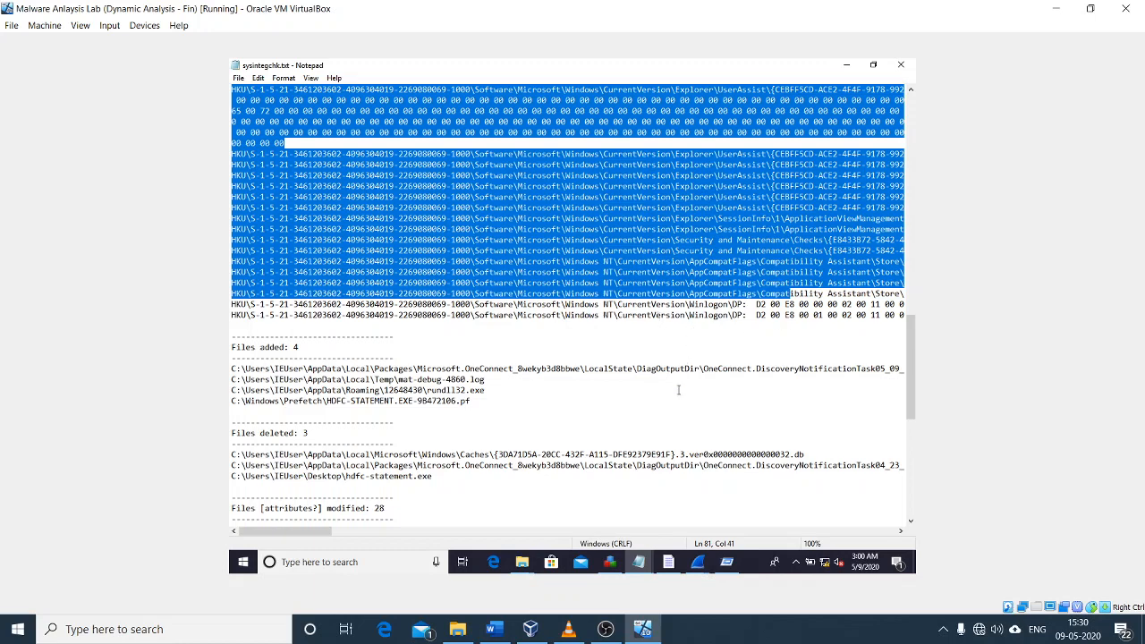
- Highlight the entries under Files added, singling out the HDFC-STATEMENT.EXE prefetch file and rundll32.exe
drag(494, 345, 503, 401)
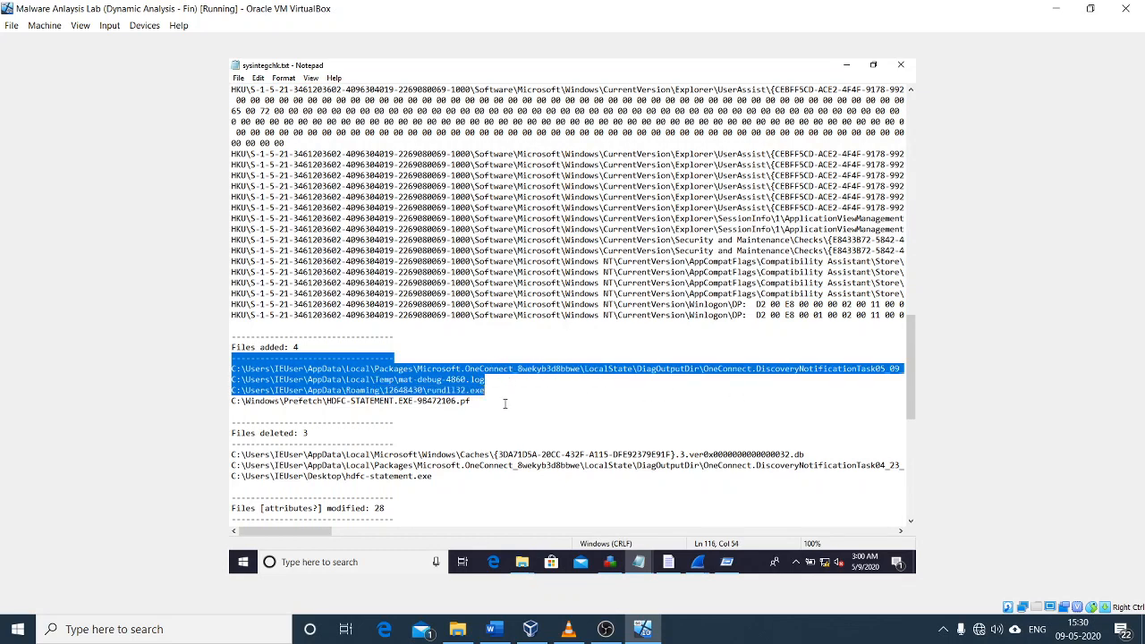
click(501, 410)
drag(315, 403, 375, 411)
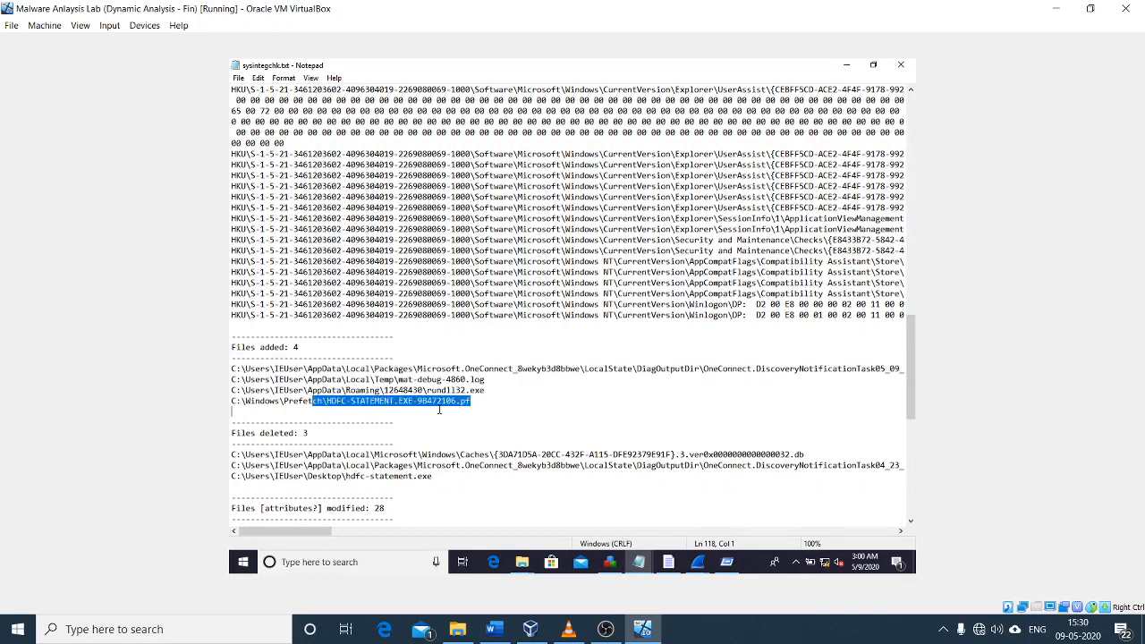
click(501, 426)
drag(266, 400, 315, 402)
drag(494, 391, 424, 392)
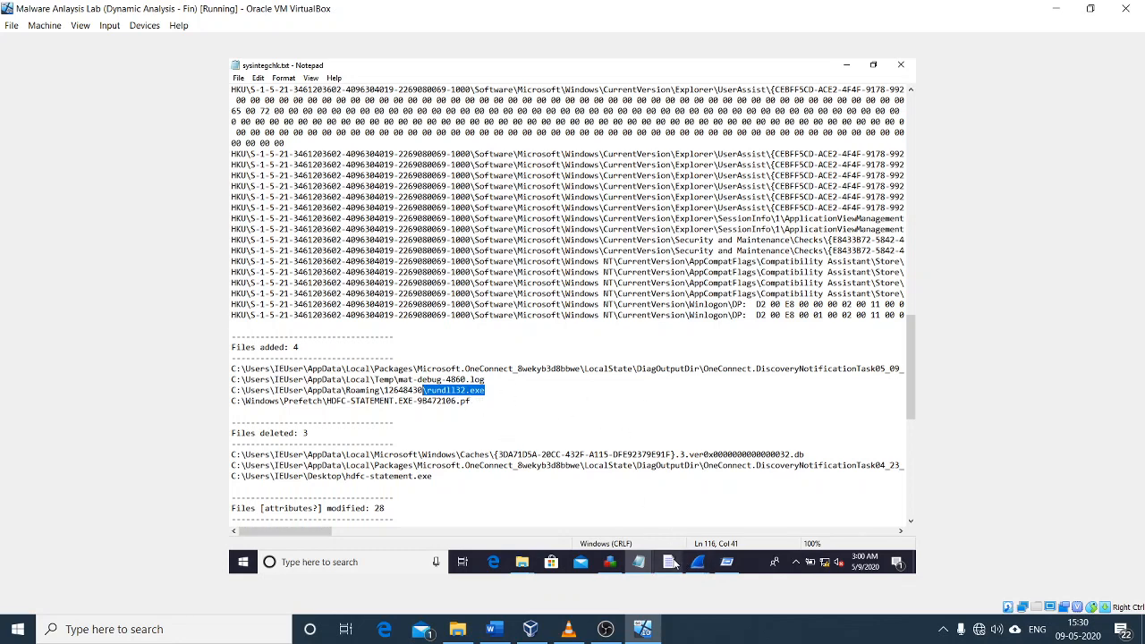
mouse_move(653, 555)
- Review the report through to its total changes, minimize it and close the Roaming folder window
scroll(577, 429, down, 7)
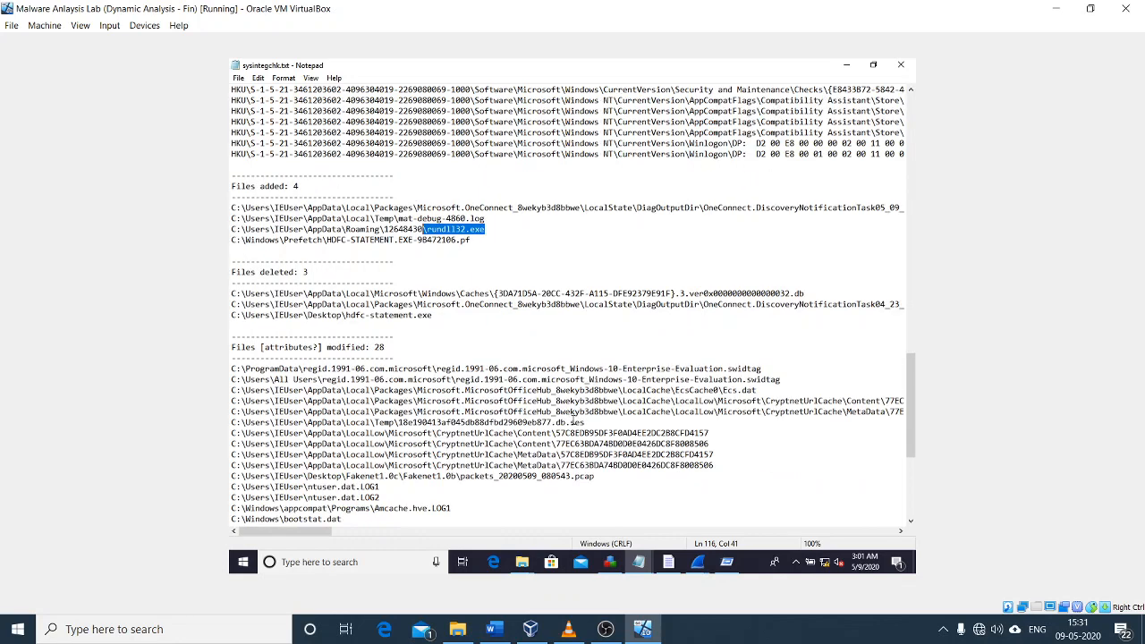
scroll(572, 418, down, 6)
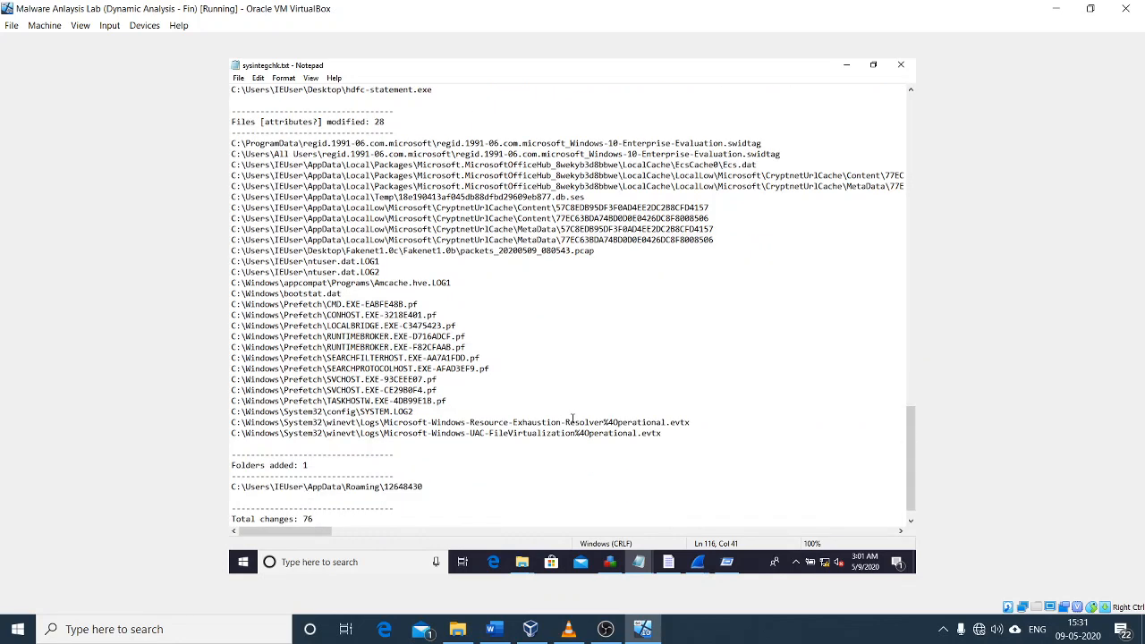
click(846, 64)
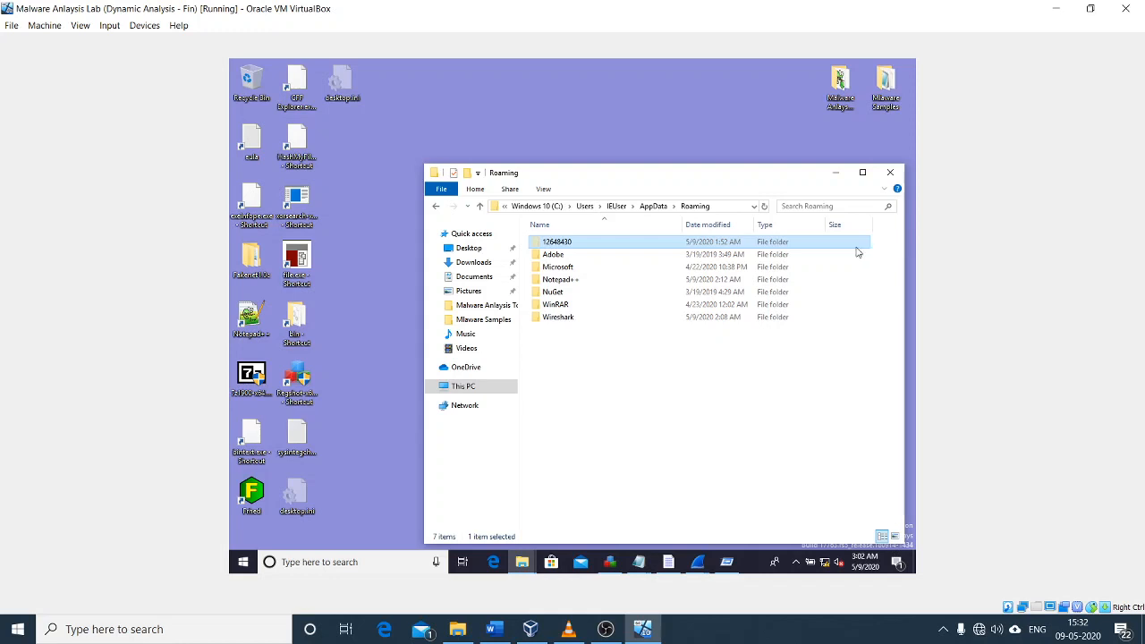
click(890, 172)
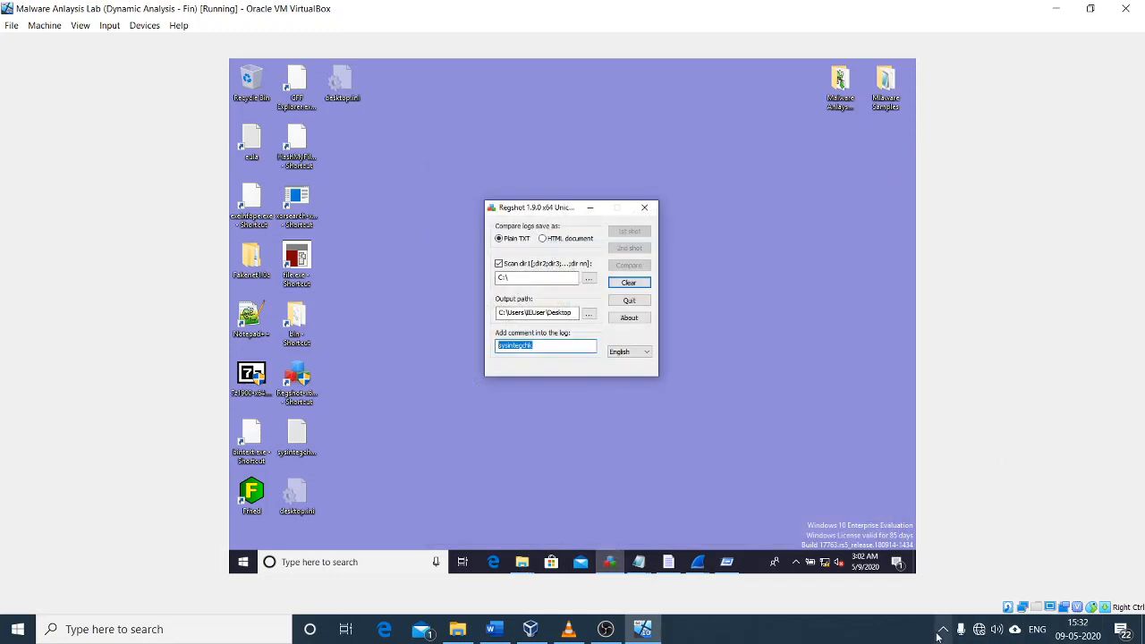